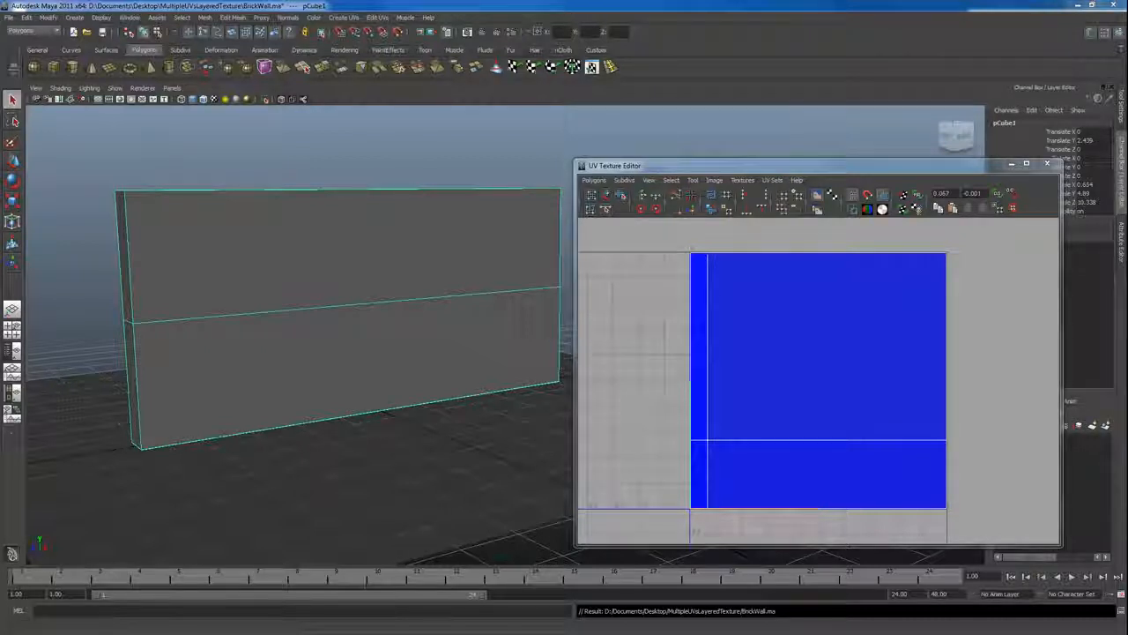
{"action": "mouse_move", "coordinate": [350, 297]}
{"action": "left_mouse_down", "text": "alt"}
{"action": "mouse_move", "coordinate": [358, 317]}
{"action": "mouse_move", "coordinate": [327, 305]}
{"action": "mouse_move", "coordinate": [350, 310]}
{"action": "left_mouse_up", "text": "alt"}
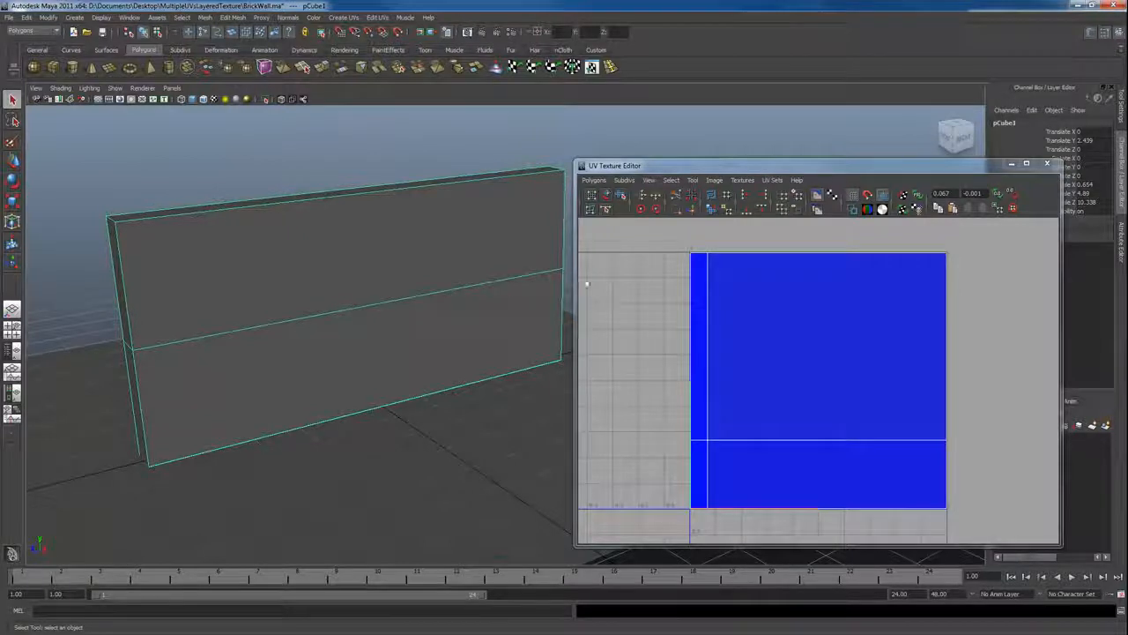
{"action": "left_click", "coordinate": [772, 181]}
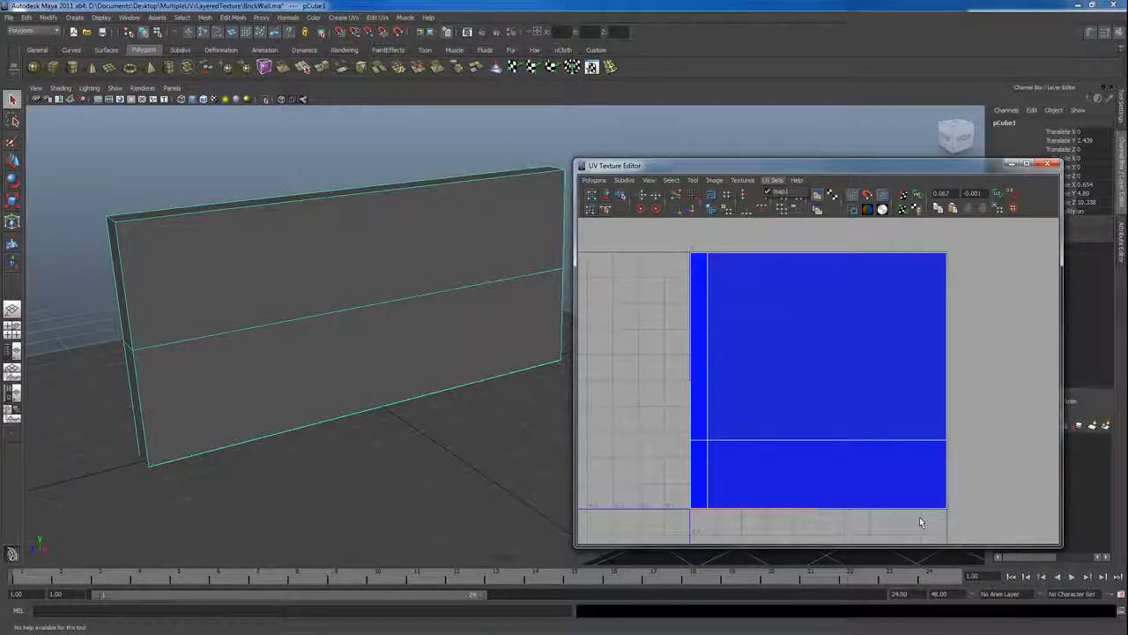
{"action": "left_click", "coordinate": [586, 182]}
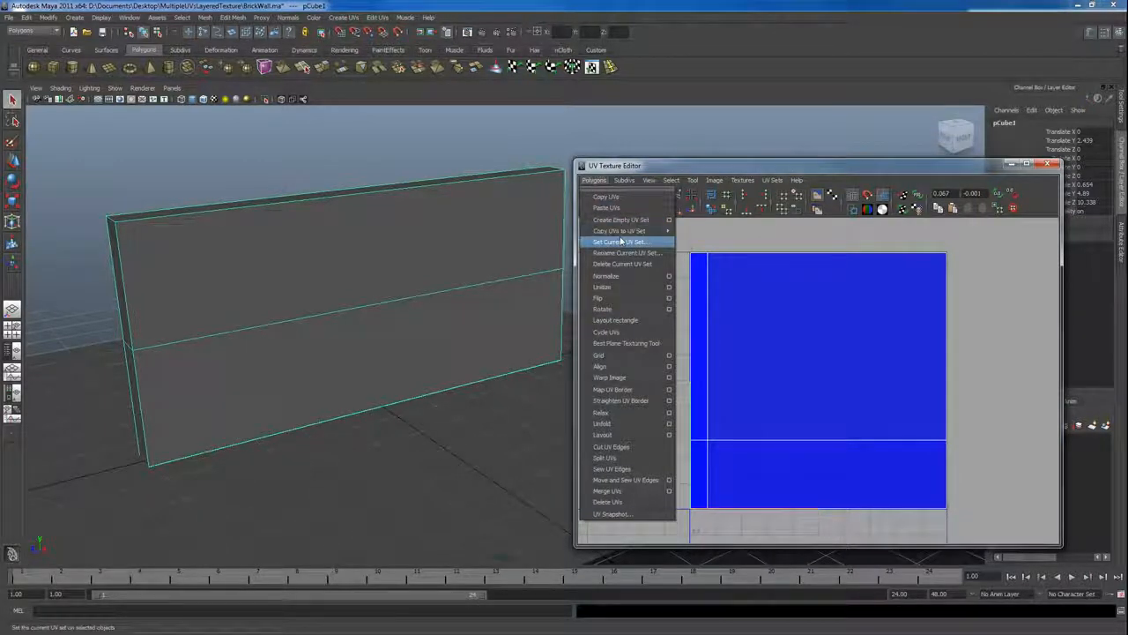
{"action": "left_click", "coordinate": [713, 233]}
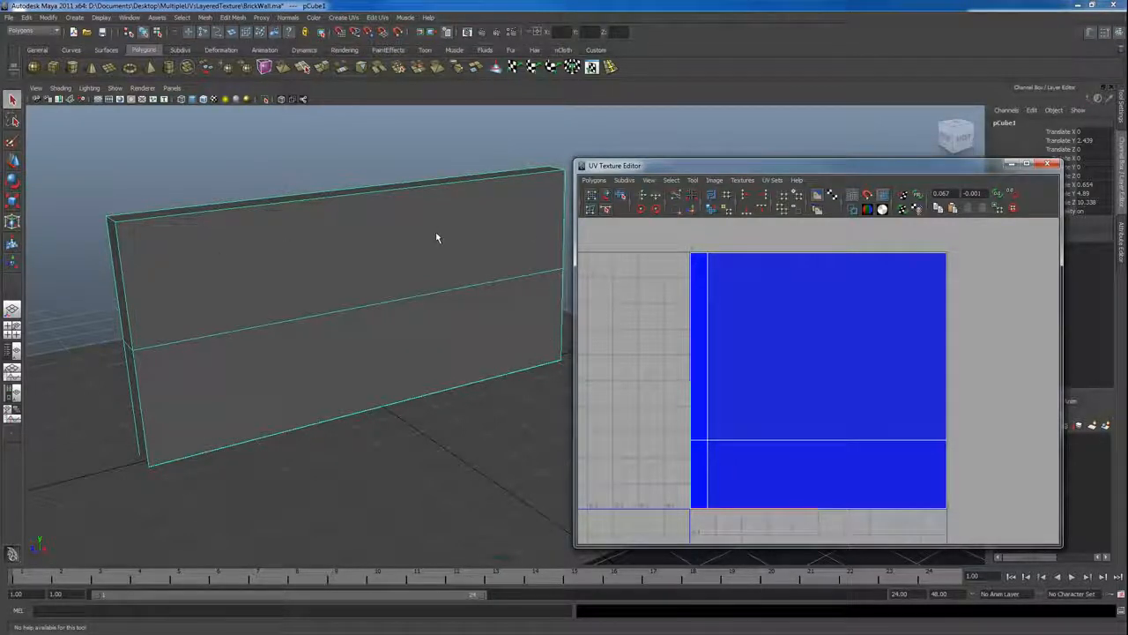
Step: Create an empty shared UV set named AO on the wall
{"action": "left_click", "coordinate": [594, 180]}
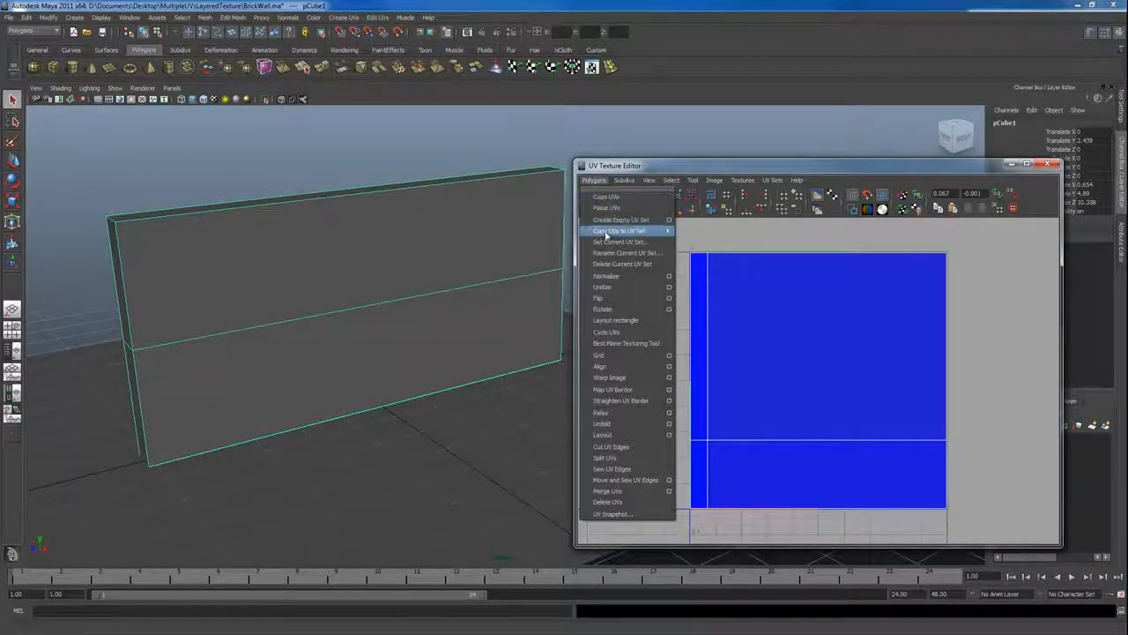
{"action": "left_click", "coordinate": [670, 220]}
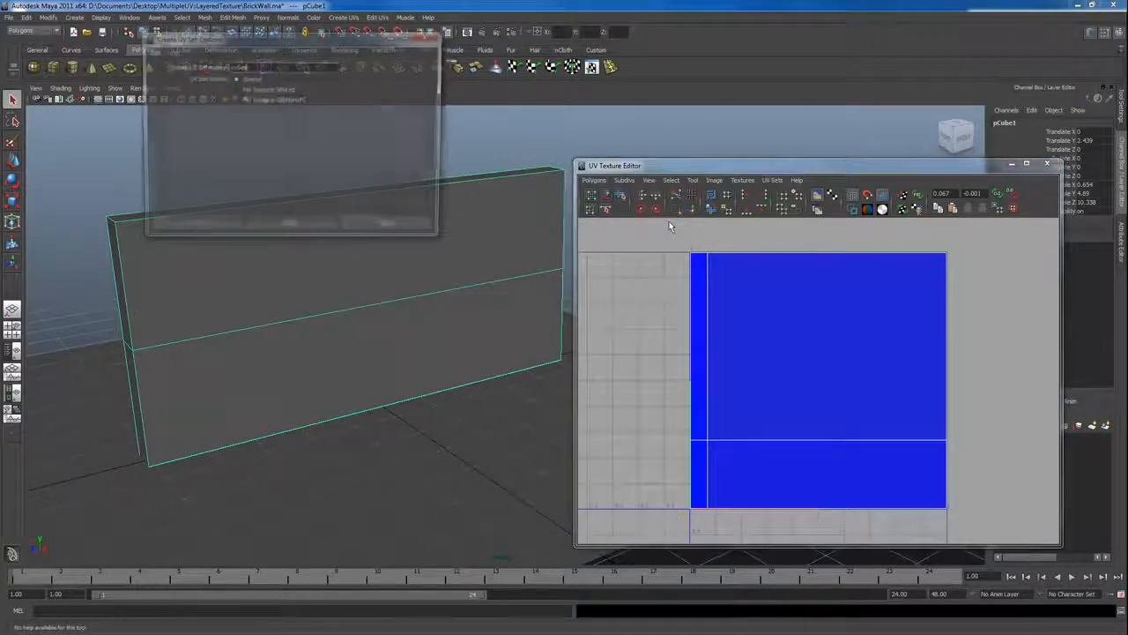
{"action": "left_click_drag", "start_coordinate": [333, 38], "coordinate": [464, 115]}
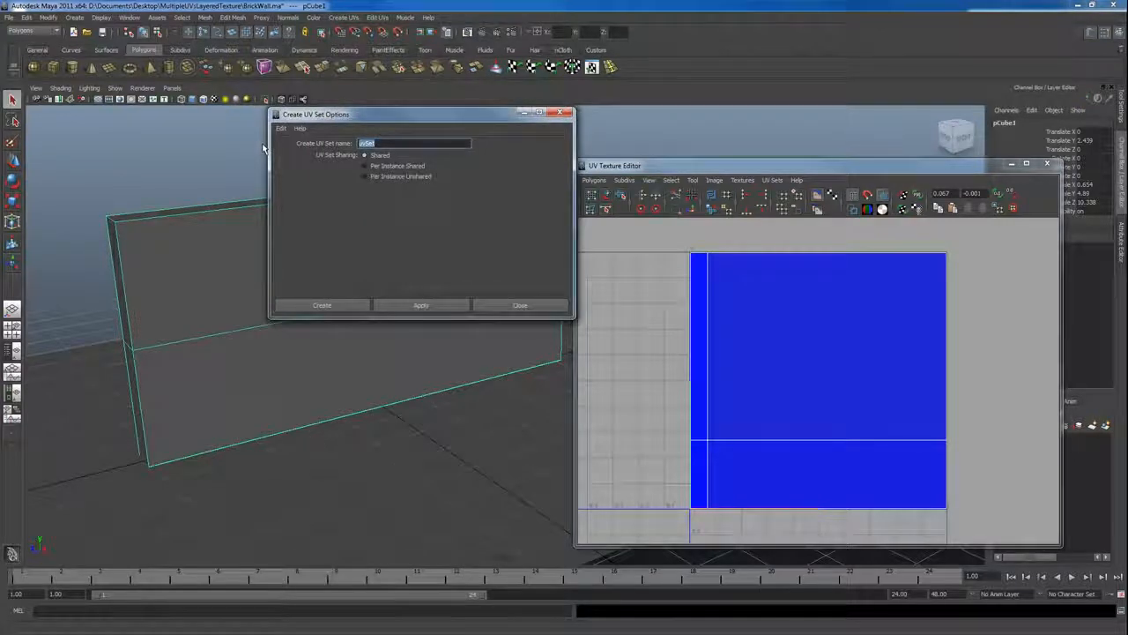
{"action": "type", "text": "AO"}
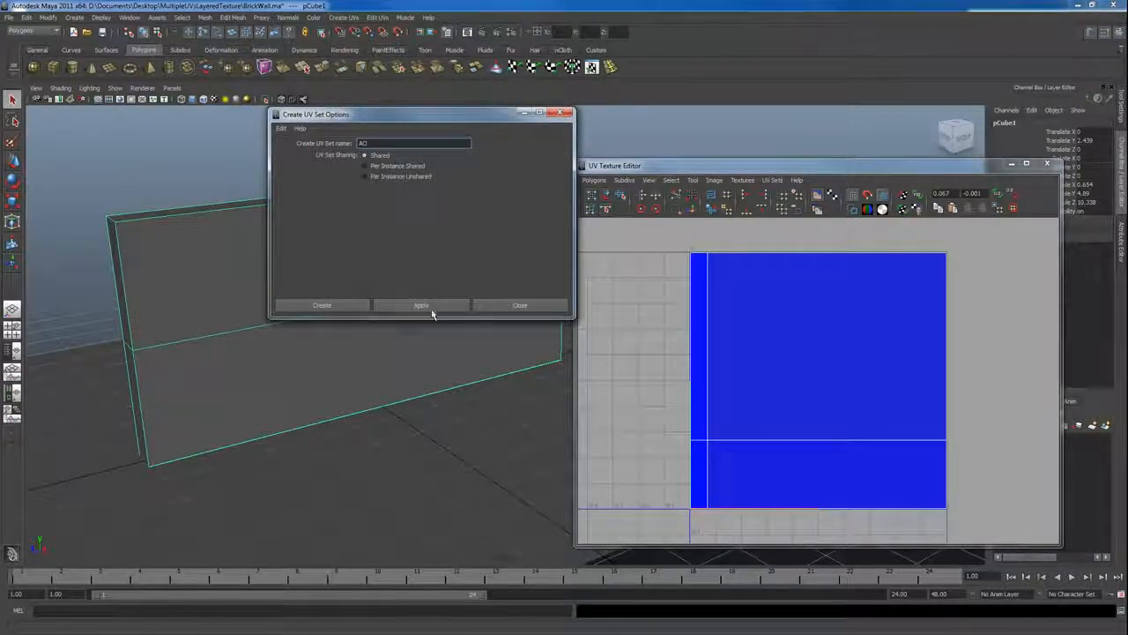
{"action": "left_click", "coordinate": [422, 305]}
Step: Create a second empty UV set named Tile on the wall and close the options
{"action": "double_click", "coordinate": [364, 143]}
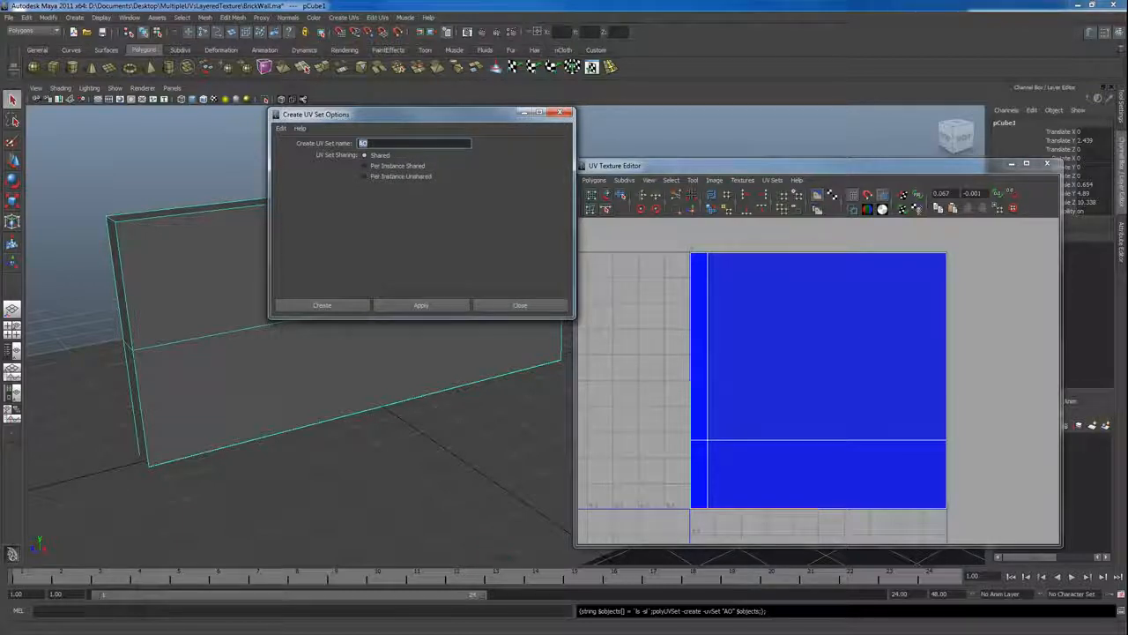
{"action": "type", "text": "Tile"}
{"action": "left_click", "coordinate": [422, 305]}
{"action": "left_click", "coordinate": [559, 112]}
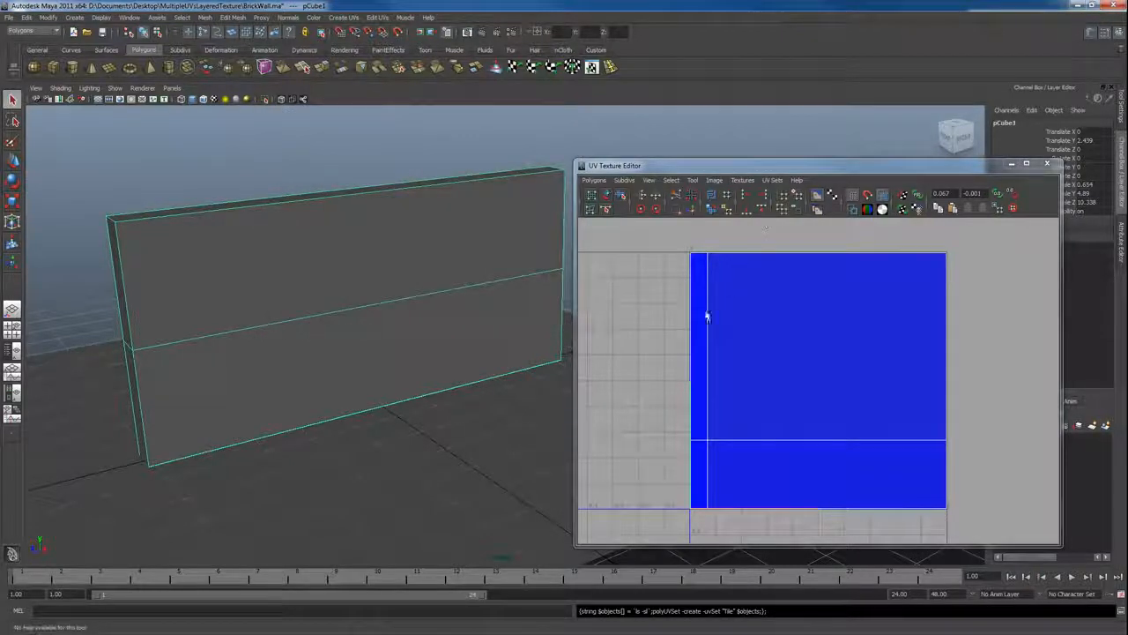
Step: Check the wall's list of UV sets and save the scene
{"action": "left_click", "coordinate": [774, 181]}
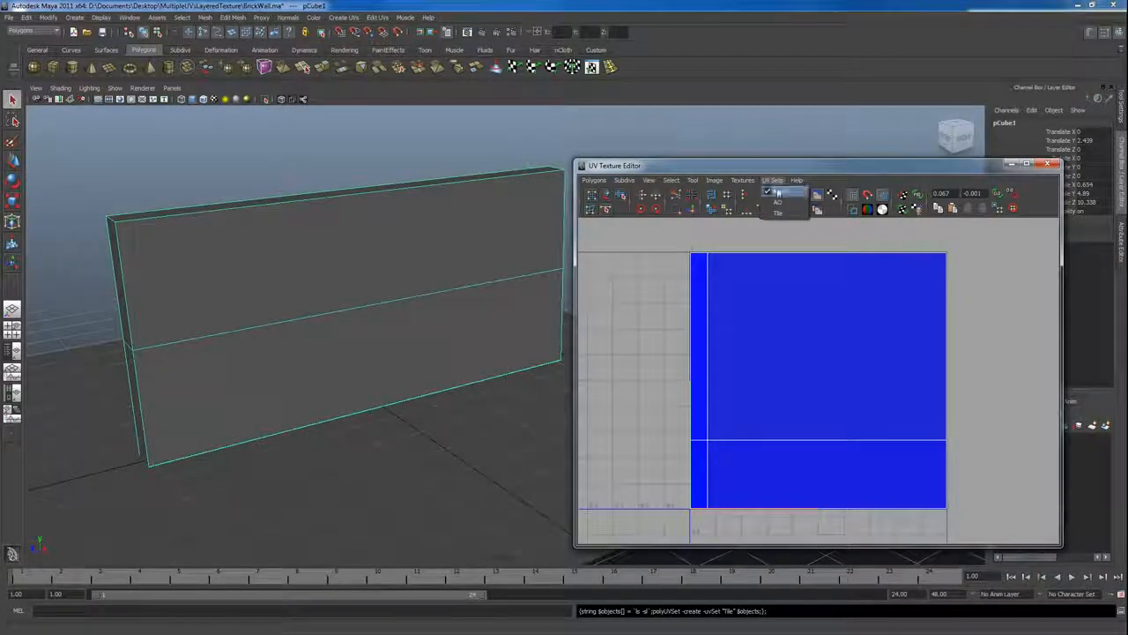
{"action": "left_click", "coordinate": [779, 208]}
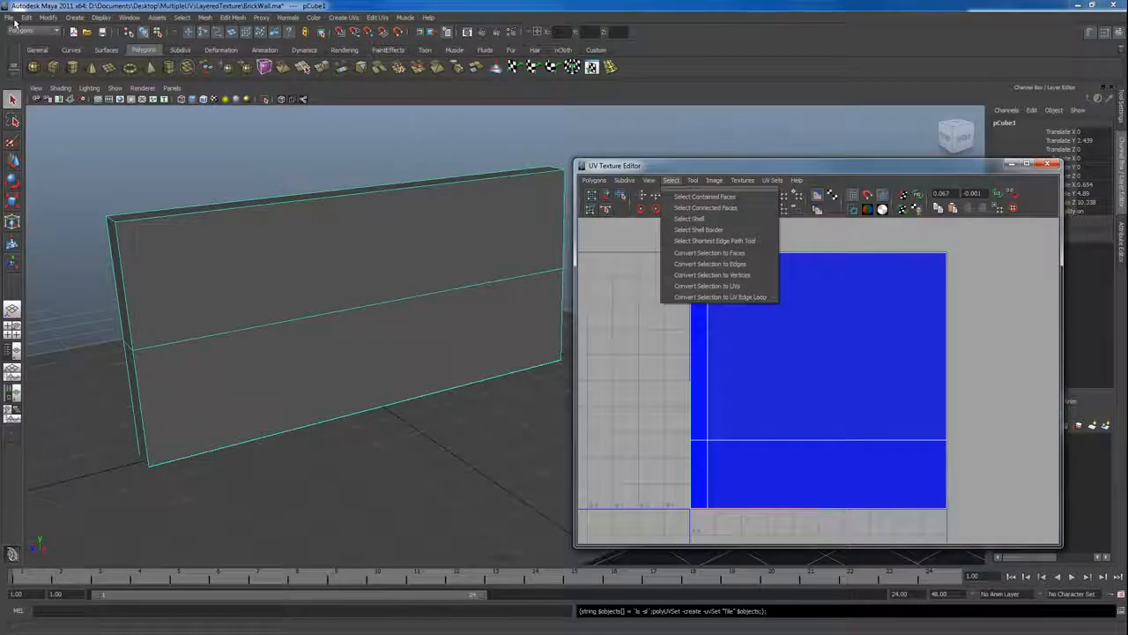
{"action": "left_click", "coordinate": [9, 17]}
{"action": "left_click", "coordinate": [30, 57]}
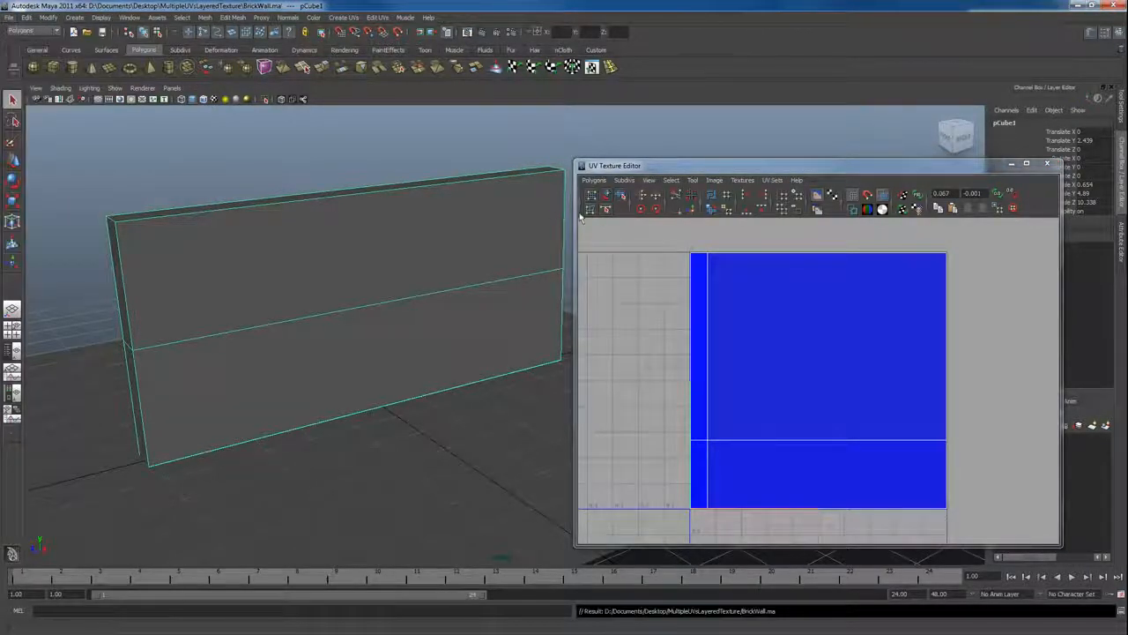
{"action": "left_click", "coordinate": [674, 271]}
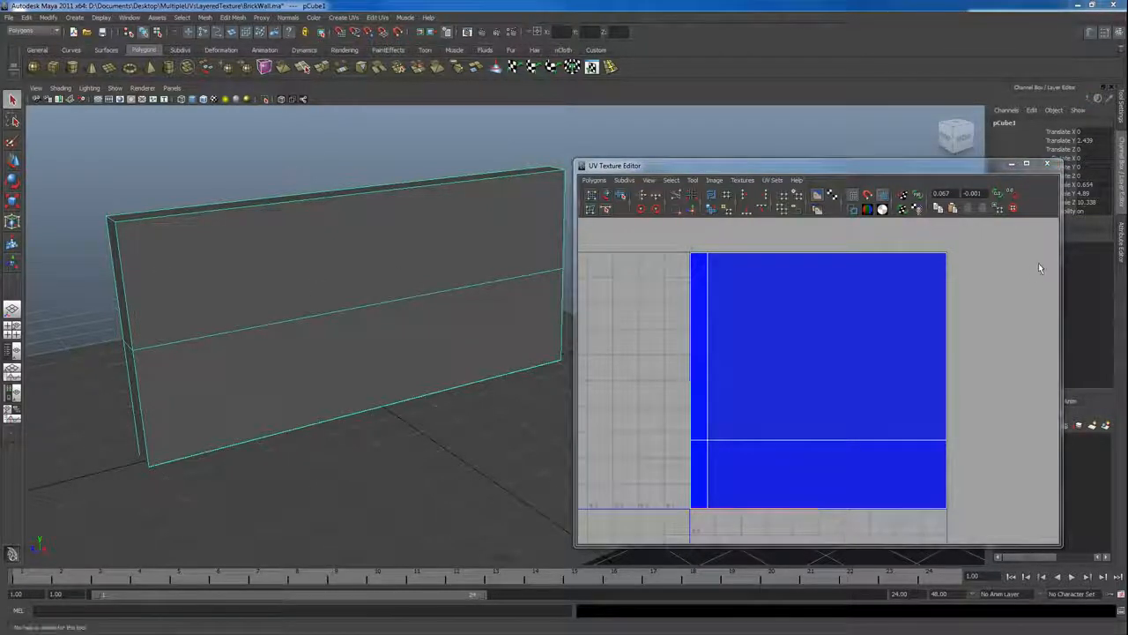
Step: Make AO the current UV set and apply automatic mapping to the wall
{"action": "left_click", "coordinate": [771, 179]}
{"action": "left_click", "coordinate": [777, 202]}
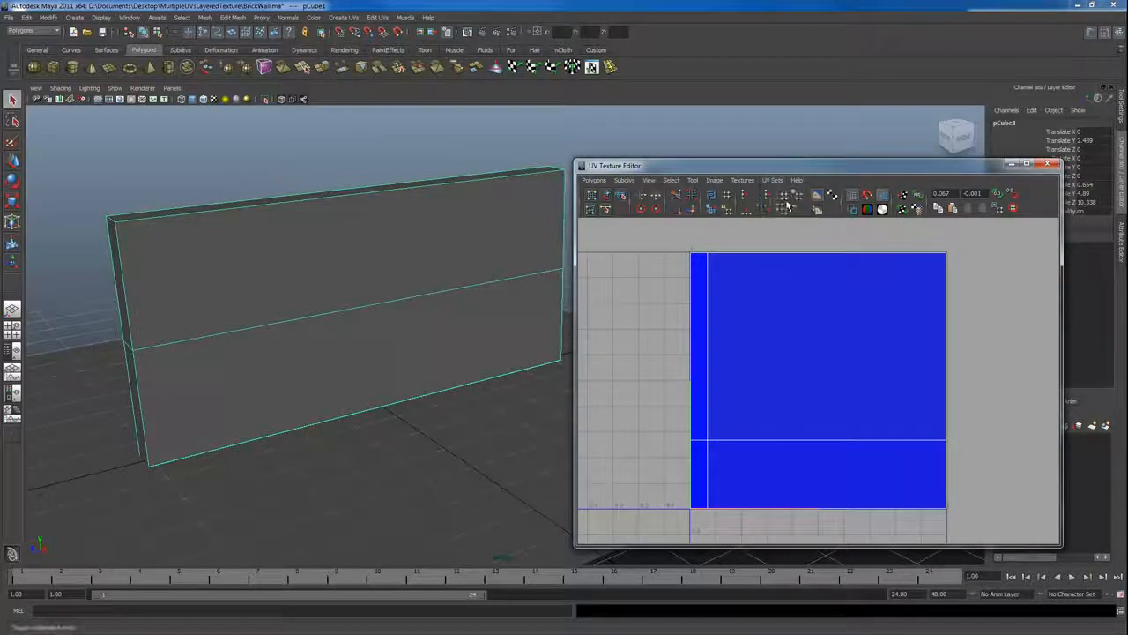
{"action": "left_click", "coordinate": [344, 17]}
{"action": "left_click", "coordinate": [364, 68]}
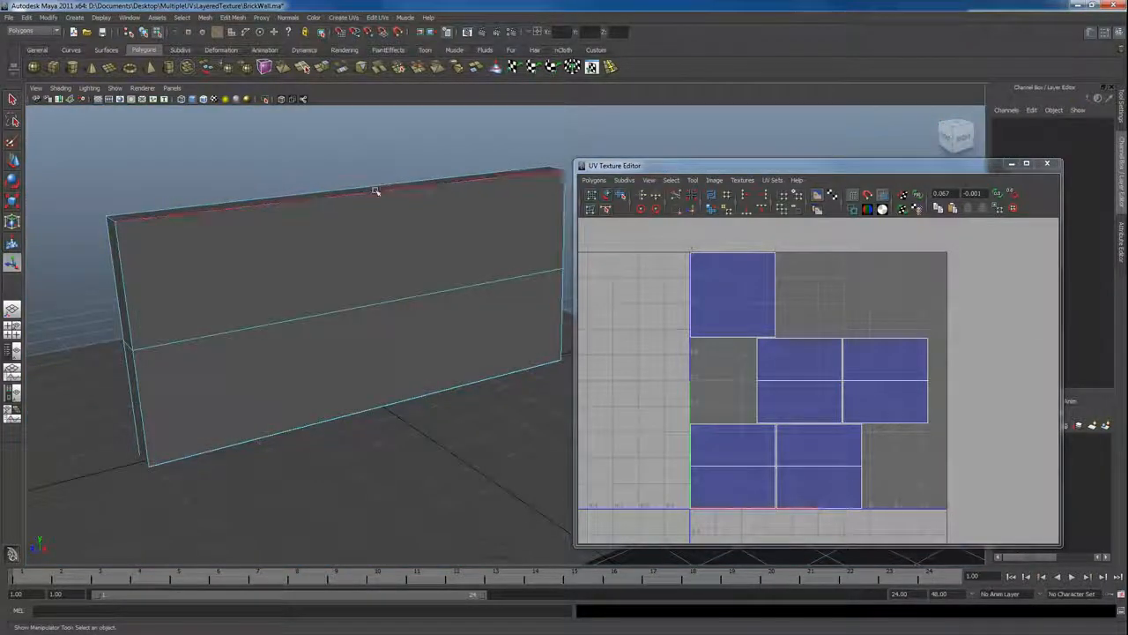
Step: Move and sew the UVs along the upper and two side border edges of the wall's front face
{"action": "left_click", "coordinate": [377, 187]}
{"action": "left_click", "coordinate": [134, 380], "text": "shift"}
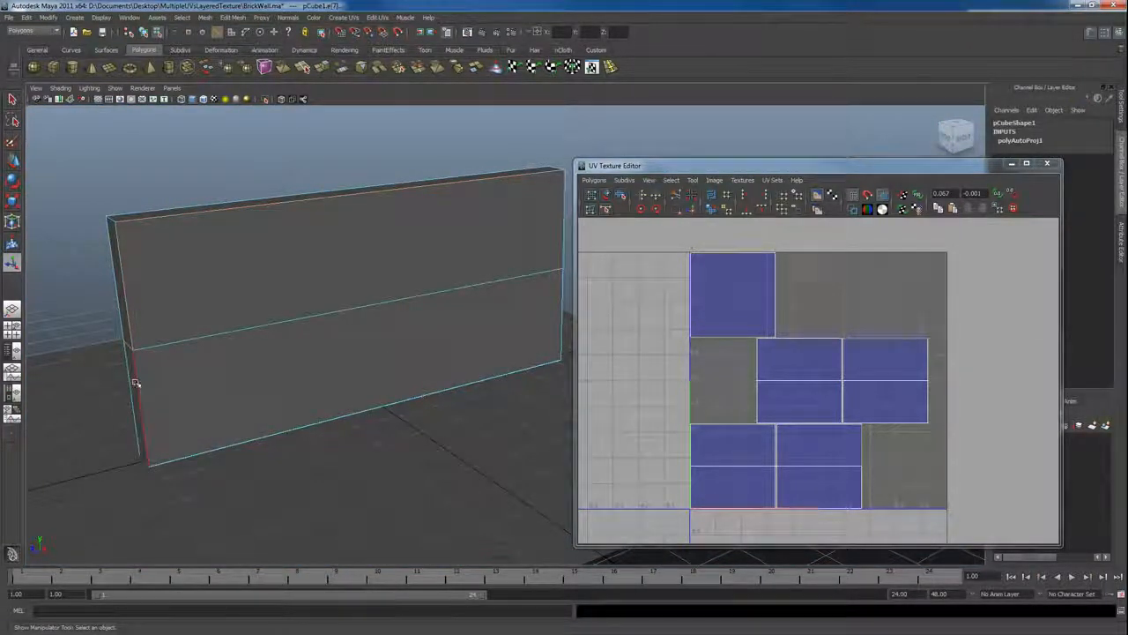
{"action": "left_click", "coordinate": [562, 245], "text": "shift"}
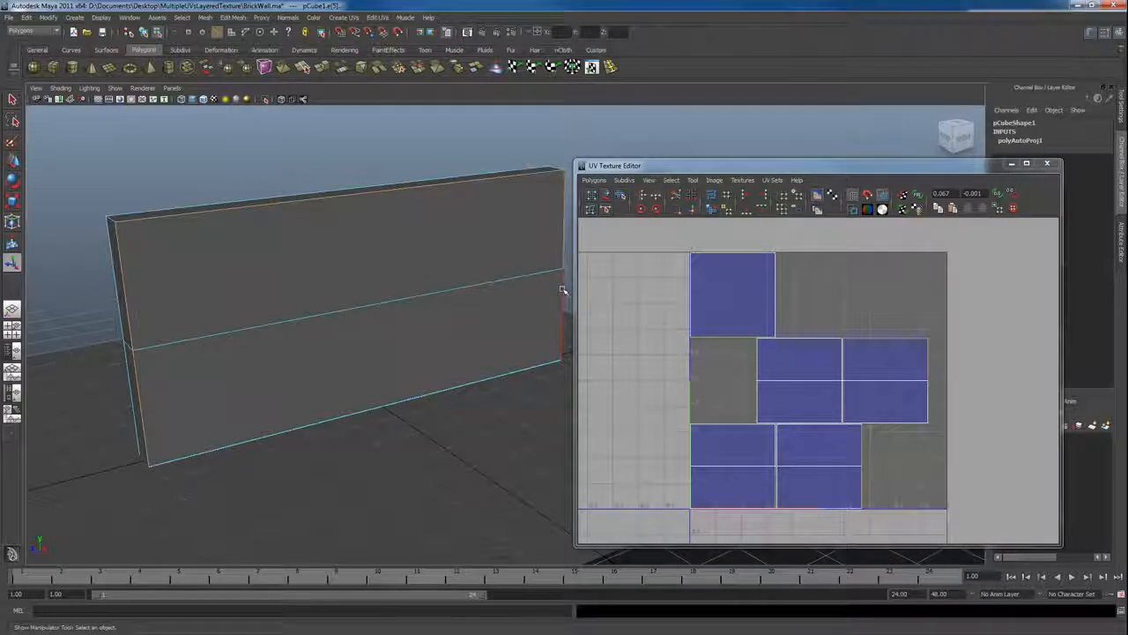
{"action": "left_click", "coordinate": [710, 209]}
{"action": "left_click", "coordinate": [706, 231]}
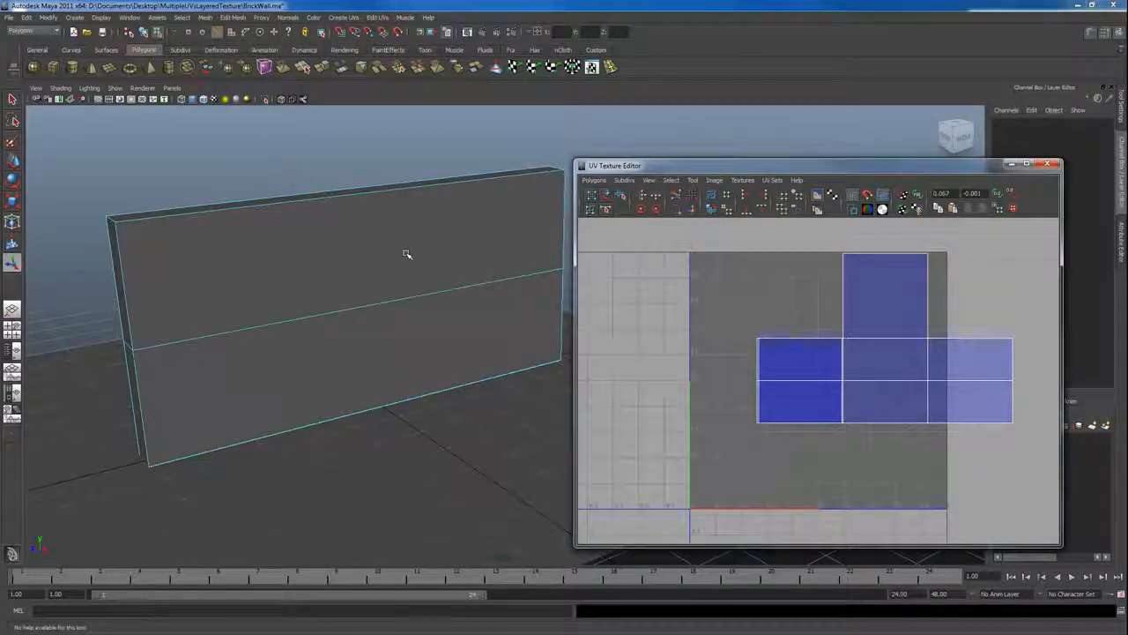
{"action": "left_click", "coordinate": [534, 270]}
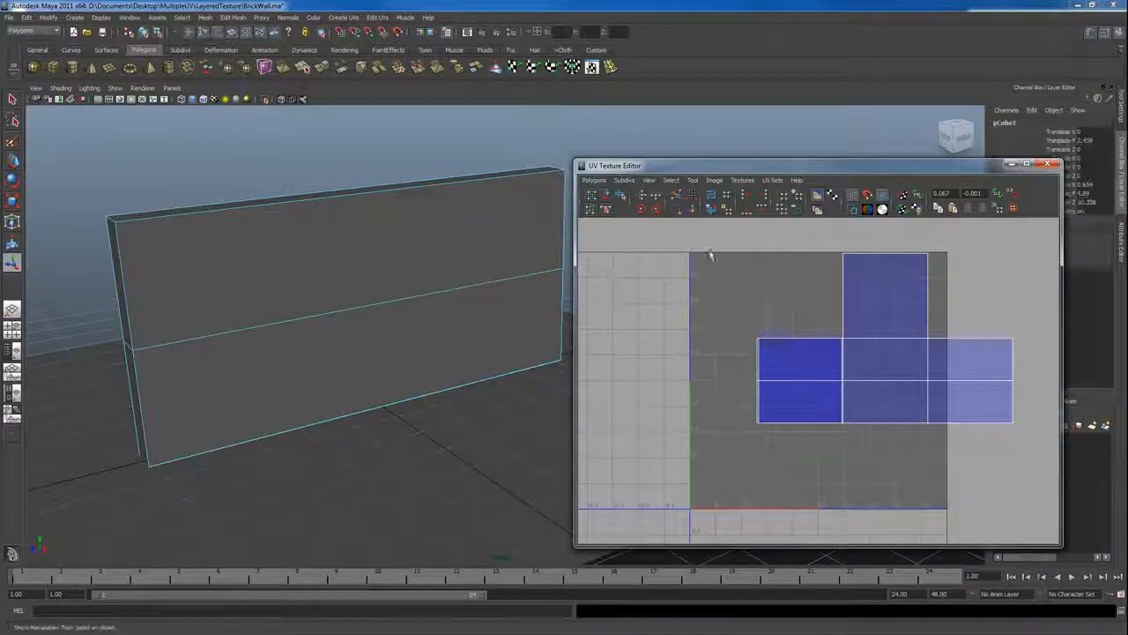
Step: Unfold the wall's UVs and lay them out non-overlapping with World prescale
{"action": "left_click", "coordinate": [718, 209]}
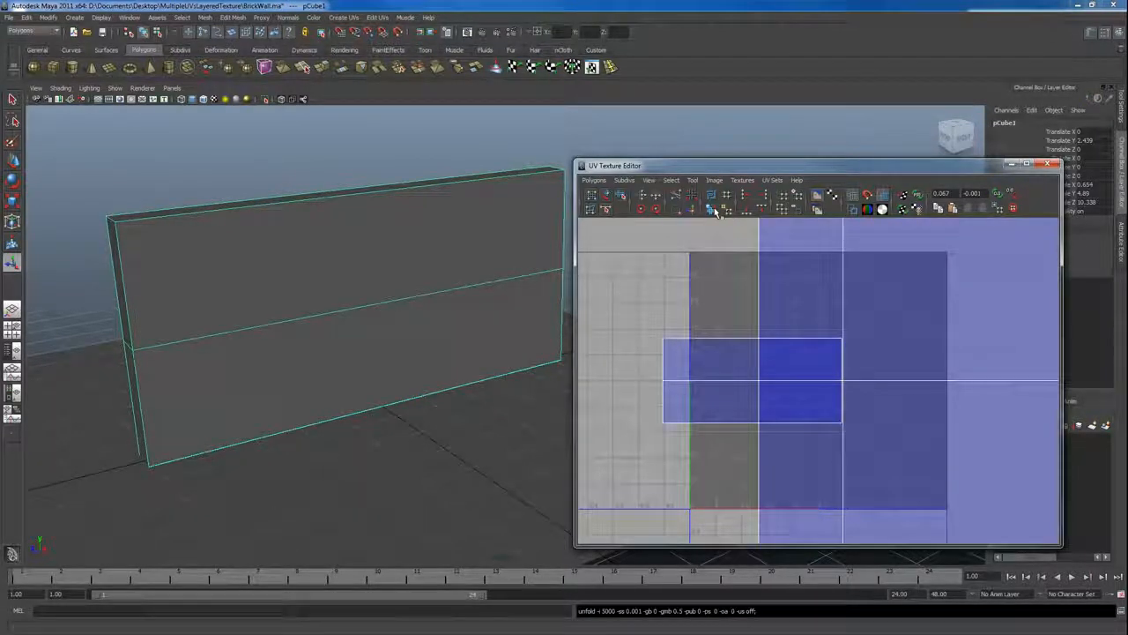
{"action": "left_click", "coordinate": [593, 181]}
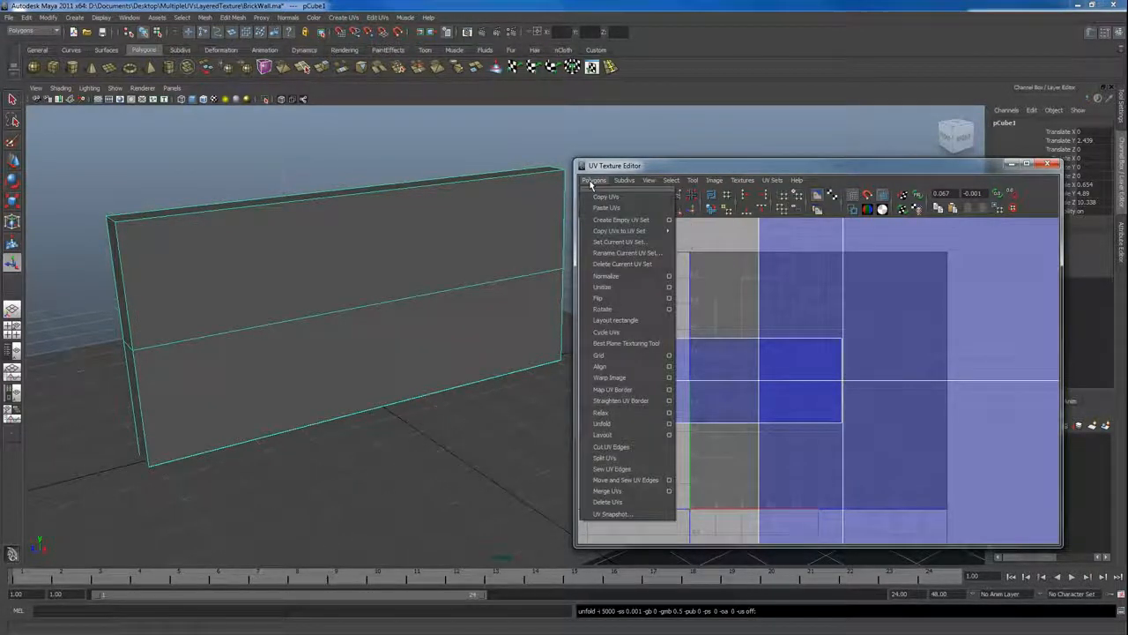
{"action": "left_click", "coordinate": [669, 437]}
{"action": "left_click", "coordinate": [381, 207]}
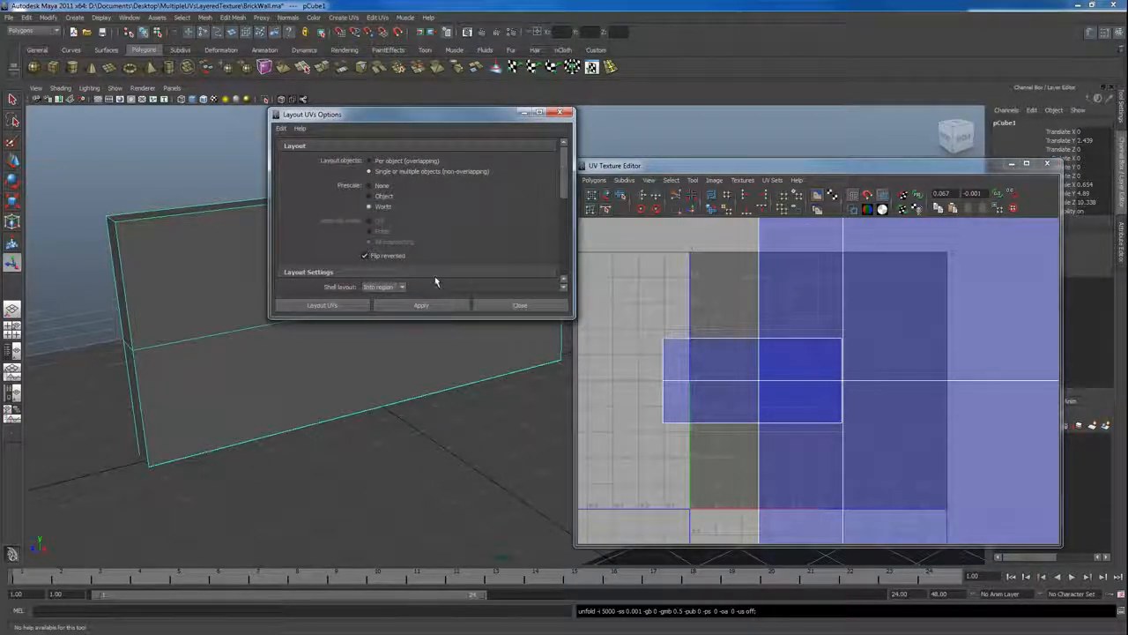
{"action": "left_click", "coordinate": [421, 305]}
{"action": "left_click", "coordinate": [560, 112]}
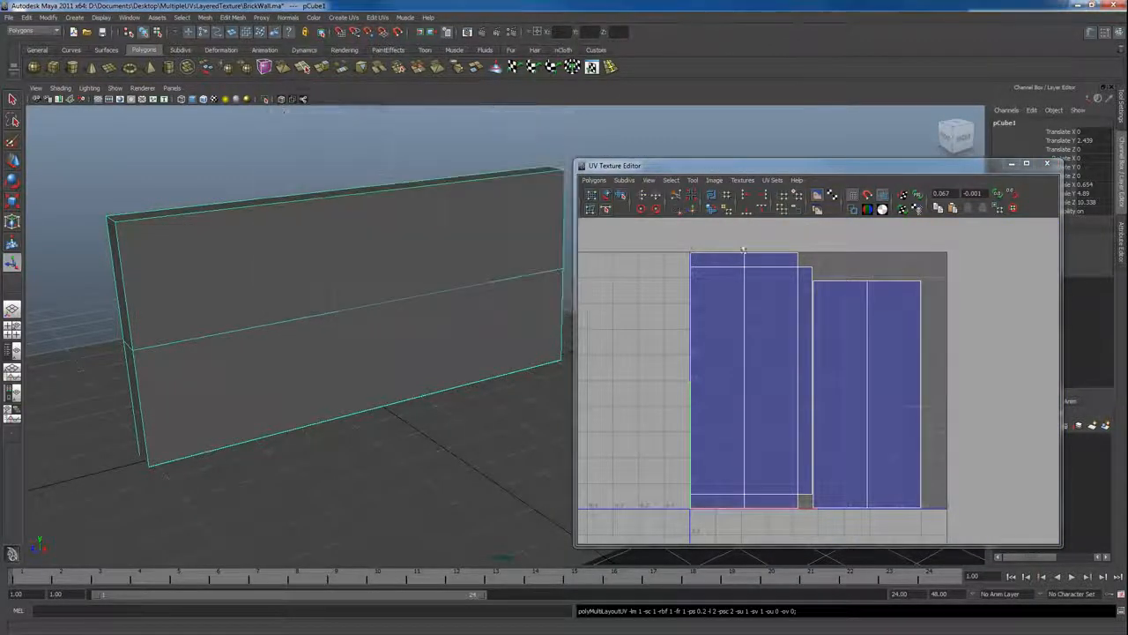
Step: Scale all the wall's UVs horizontally and shift them to span the full width of the 0-1 texture space
{"action": "left_click", "coordinate": [940, 269]}
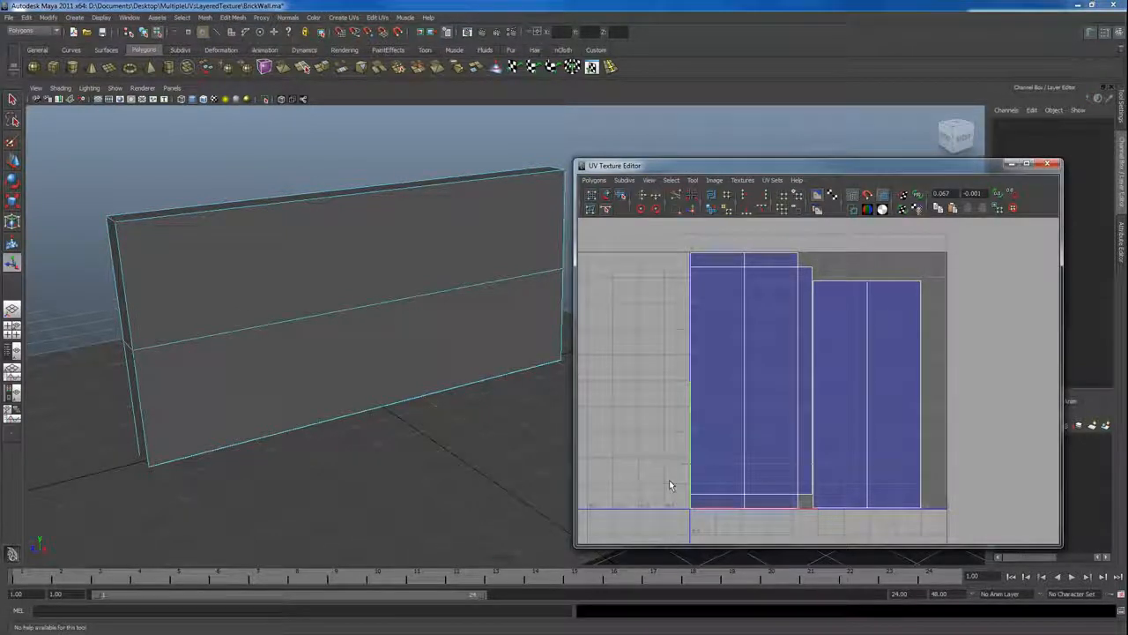
{"action": "left_click", "coordinate": [655, 520]}
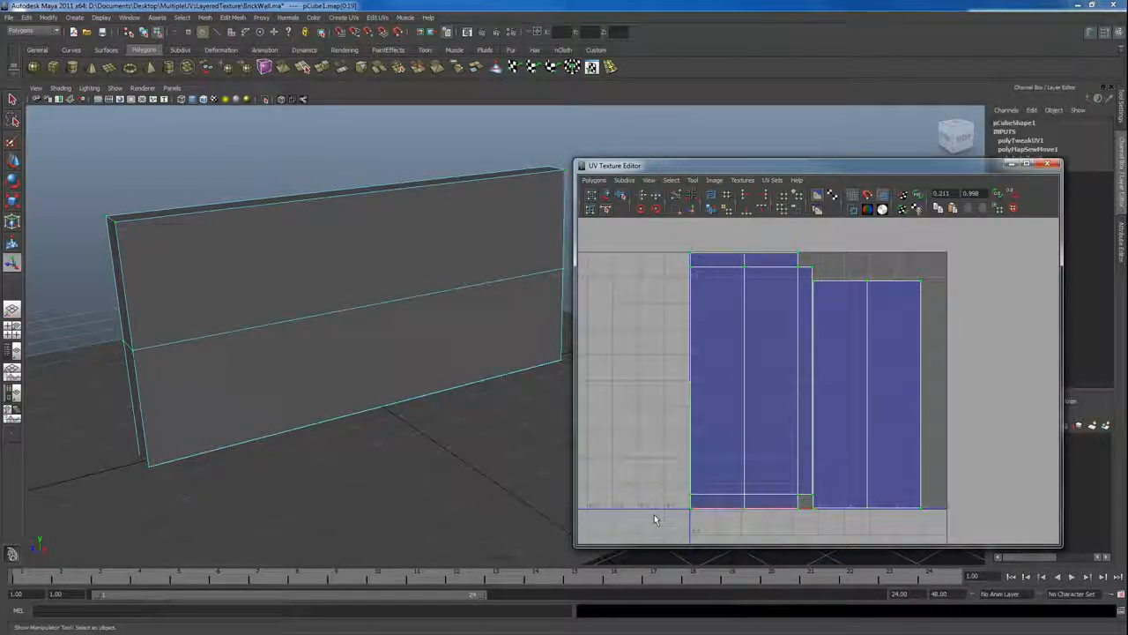
{"action": "key", "text": "w"}
{"action": "left_click", "coordinate": [868, 381]}
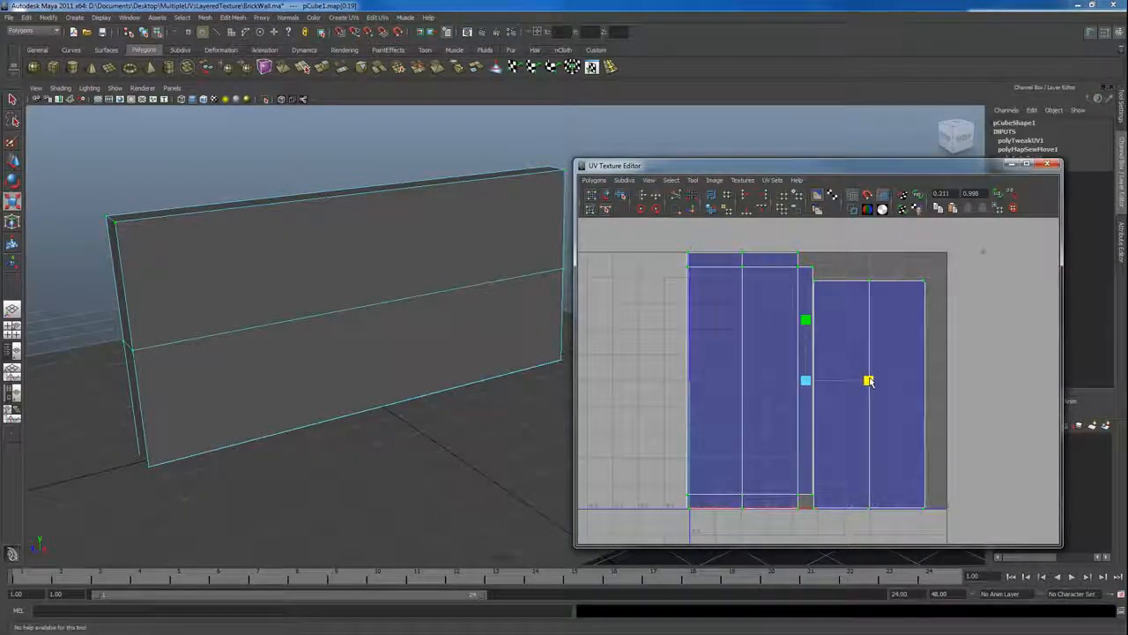
{"action": "left_click_drag", "start_coordinate": [864, 383], "coordinate": [885, 381]}
{"action": "key", "text": "r"}
{"action": "key", "text": "w"}
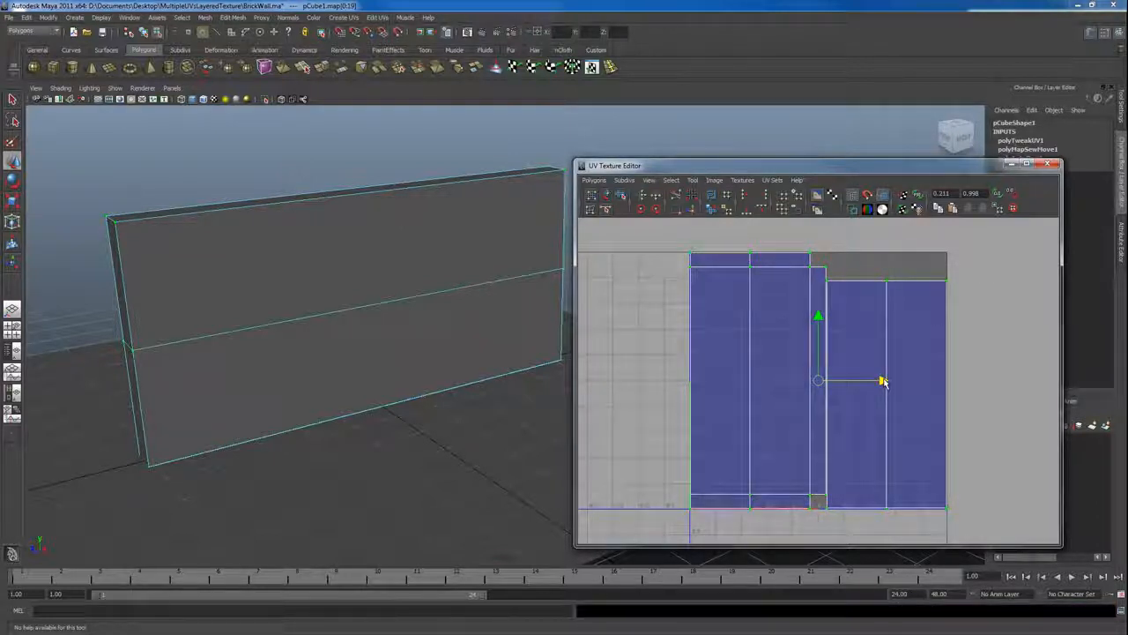
{"action": "left_click", "coordinate": [1014, 380]}
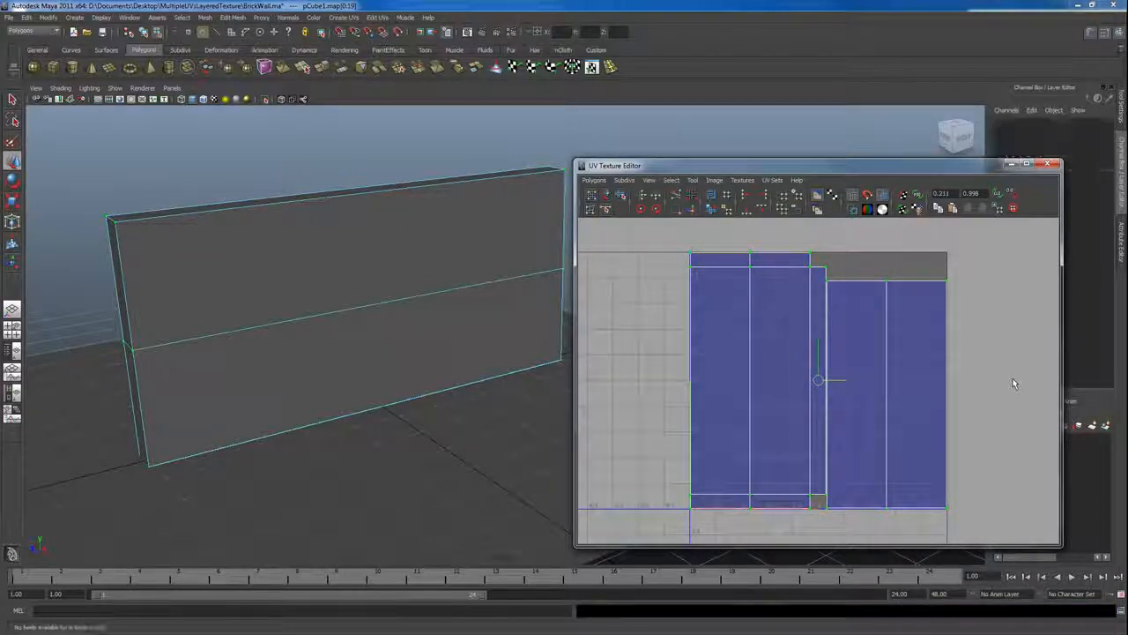
{"action": "left_click", "coordinate": [913, 434]}
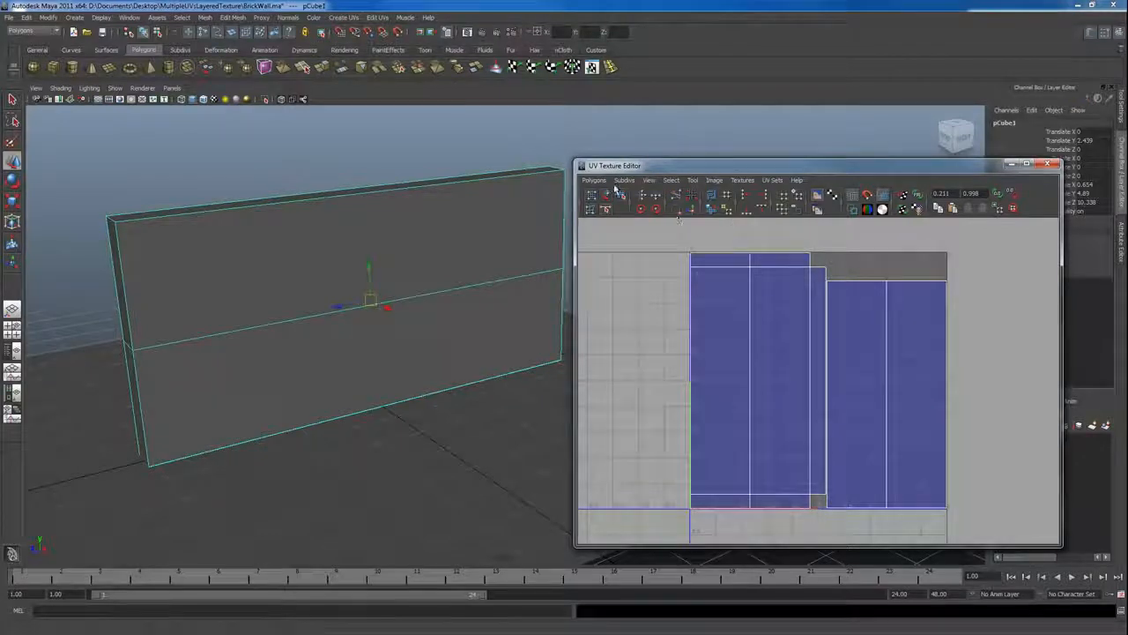
Step: Rotate all the wall's UVs 90 degrees counterclockwise and move them back inside the 0-1 texture space
{"action": "right_click_drag", "start_coordinate": [718, 273], "coordinate": [739, 318]}
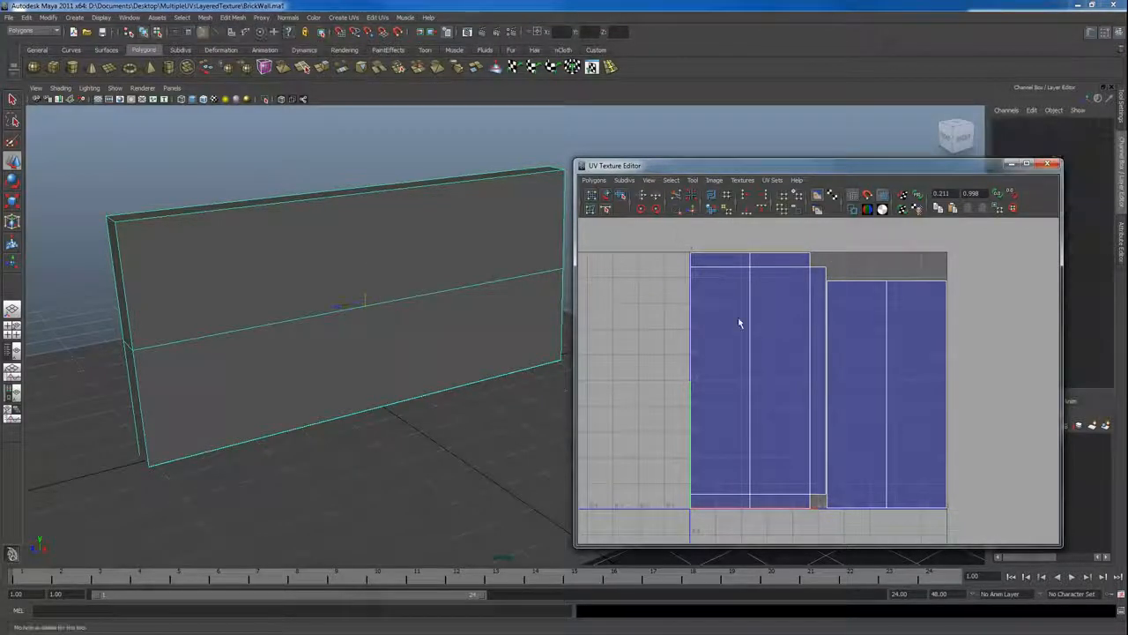
{"action": "left_click_drag", "start_coordinate": [617, 234], "coordinate": [1005, 529]}
{"action": "left_click", "coordinate": [641, 208]}
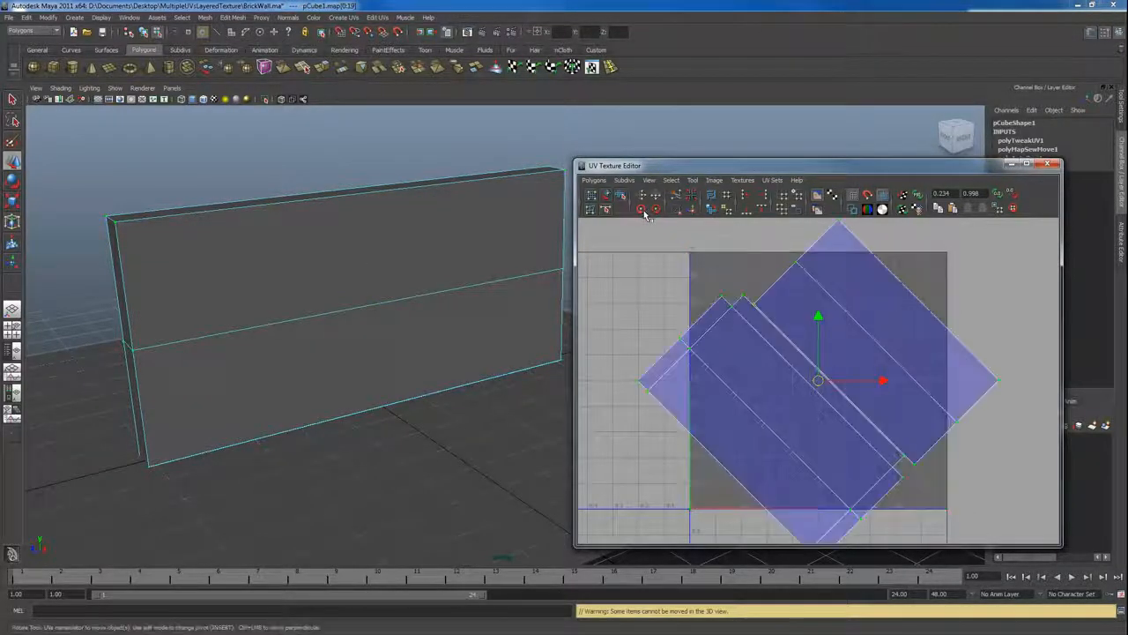
{"action": "left_click", "coordinate": [641, 209]}
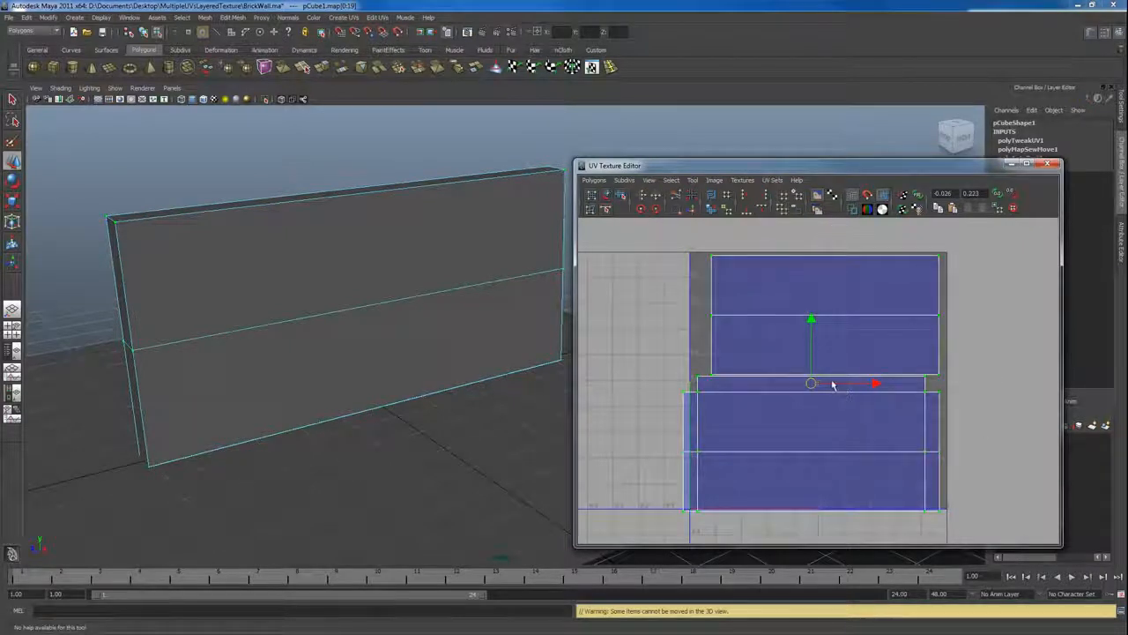
{"action": "left_click_drag", "start_coordinate": [813, 384], "coordinate": [821, 380]}
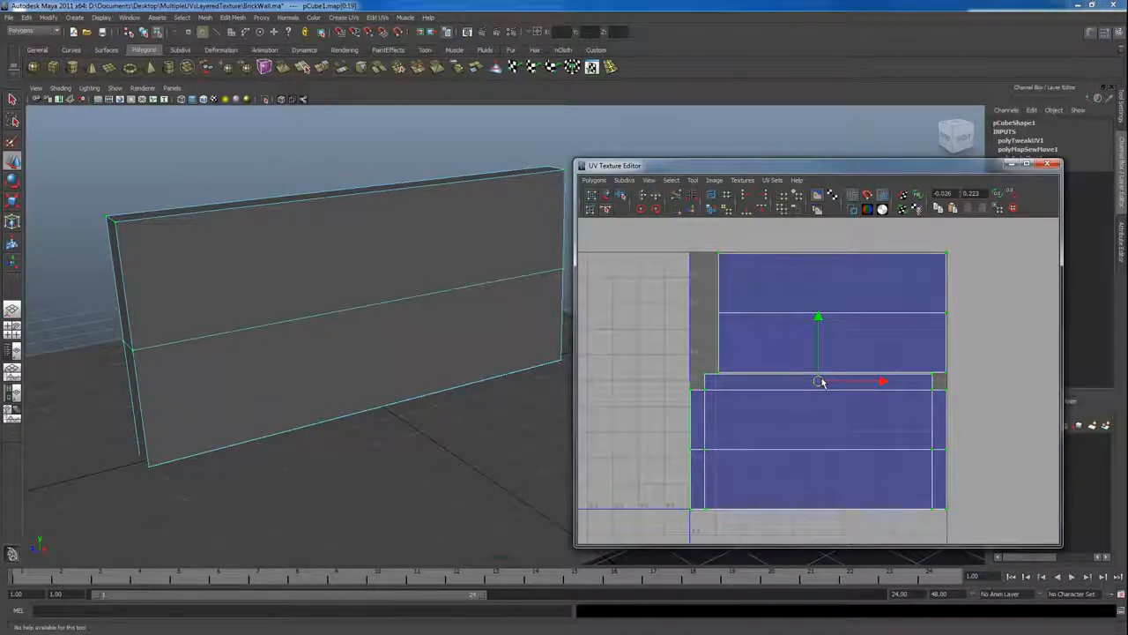
{"action": "left_click", "coordinate": [615, 344]}
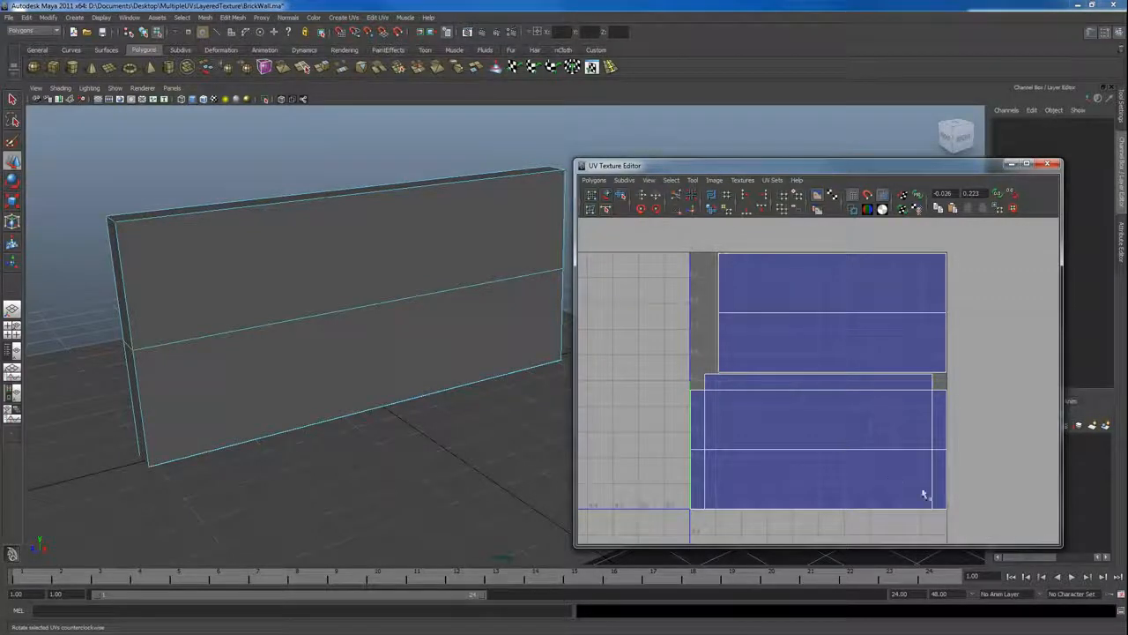
Step: Nudge all the wall's UVs so the layout sits just inside the 0-1 texture space, and inspect the upper UV shell against the model
{"action": "key", "text": "ctrl+z"}
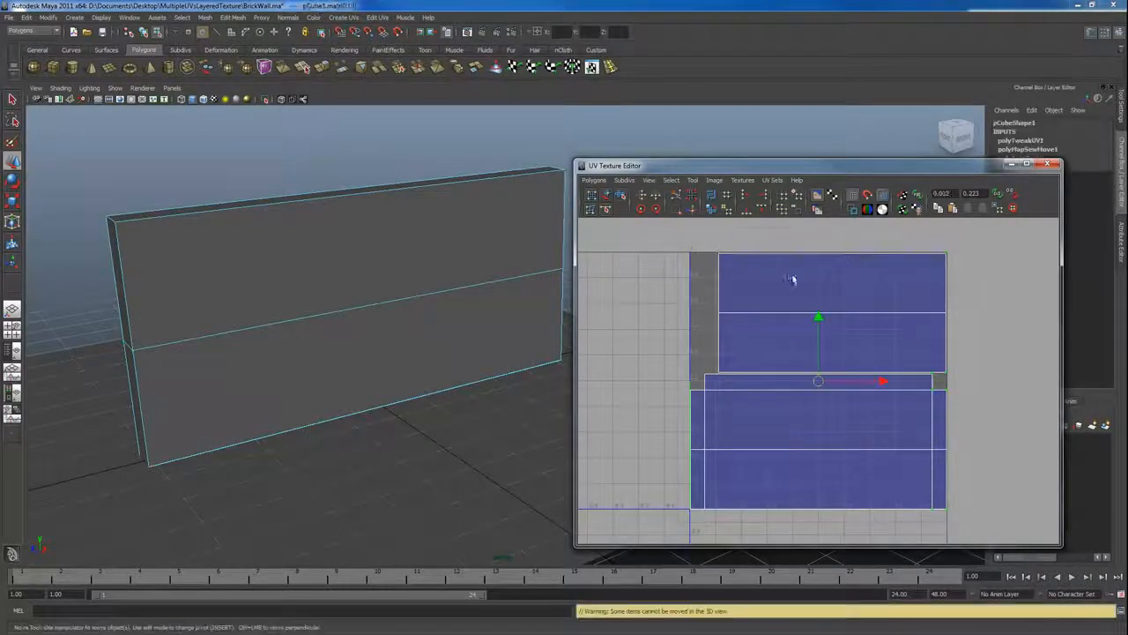
{"action": "left_click_drag", "start_coordinate": [821, 320], "coordinate": [821, 317]}
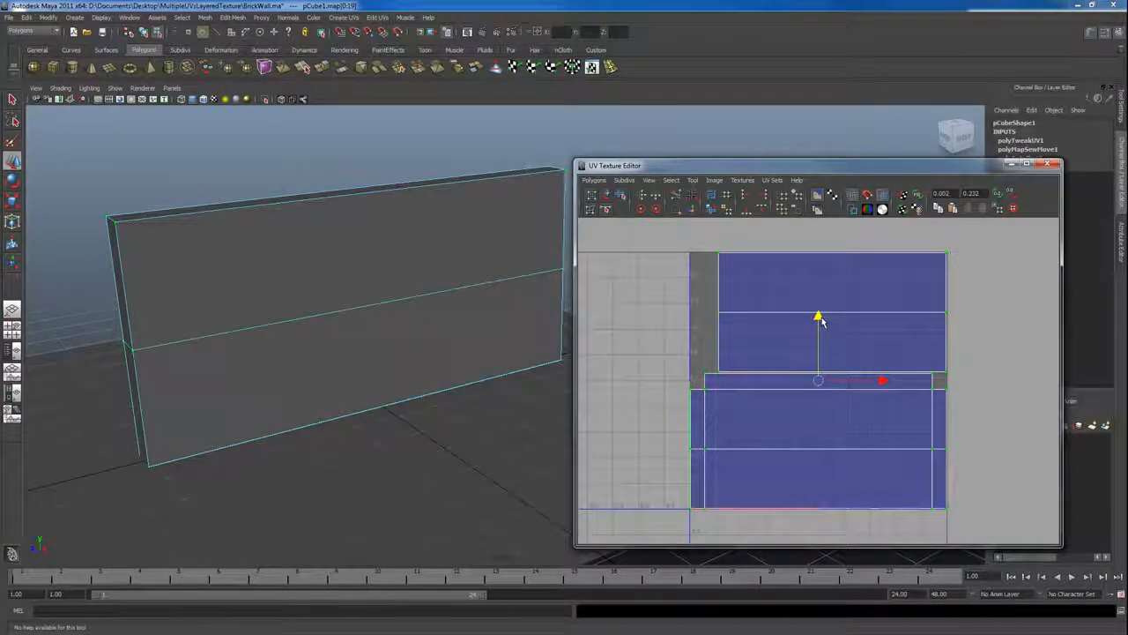
{"action": "left_click", "coordinate": [954, 241]}
{"action": "left_click_drag", "start_coordinate": [954, 240], "coordinate": [938, 265]}
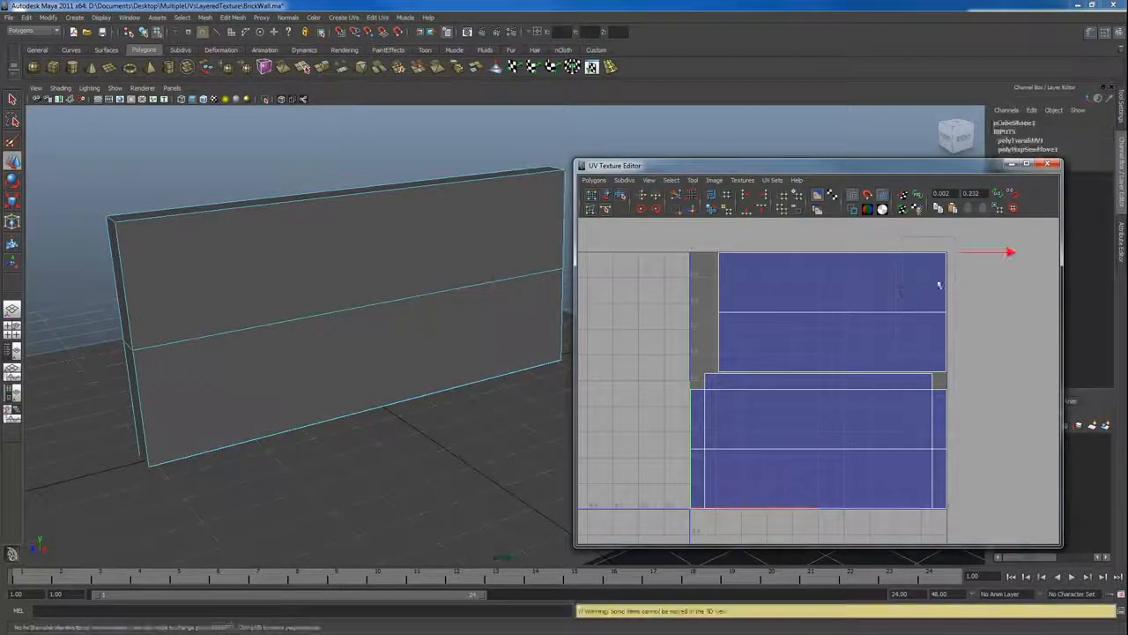
{"action": "right_click_drag", "start_coordinate": [944, 254], "coordinate": [966, 247], "text": "ctrl"}
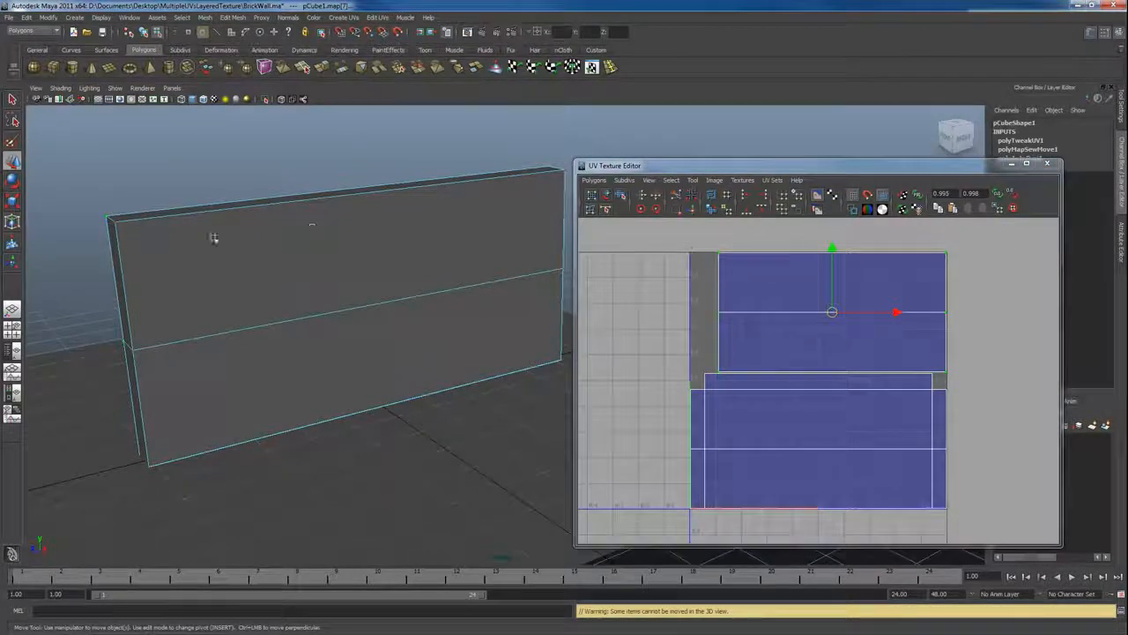
{"action": "left_click_drag", "start_coordinate": [214, 293], "coordinate": [320, 249], "text": "alt"}
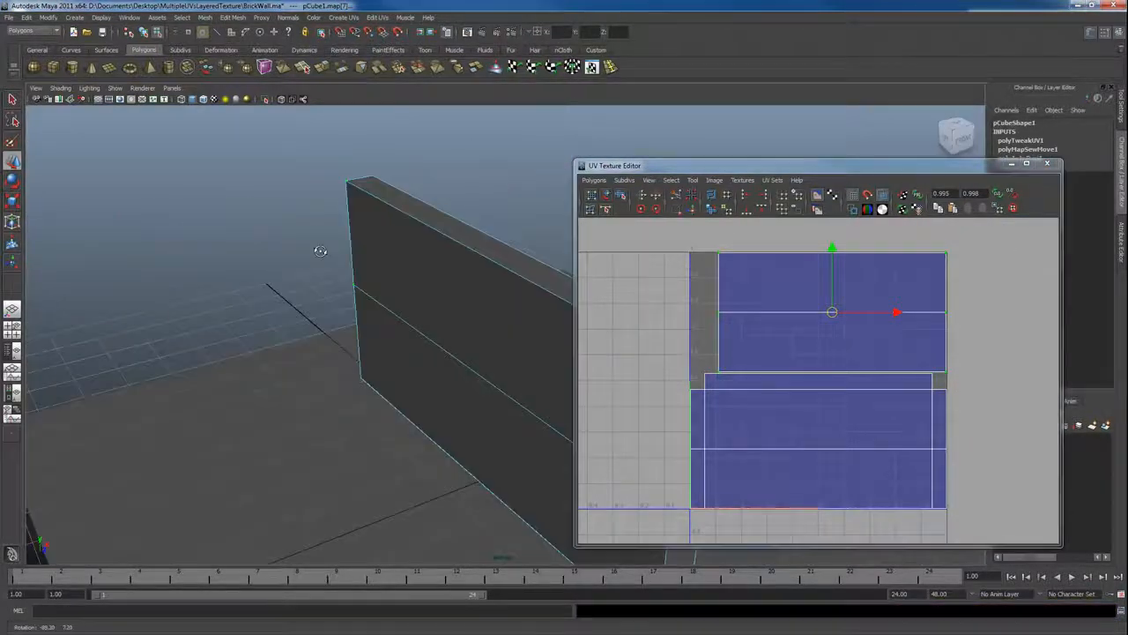
{"action": "left_click", "coordinate": [973, 270]}
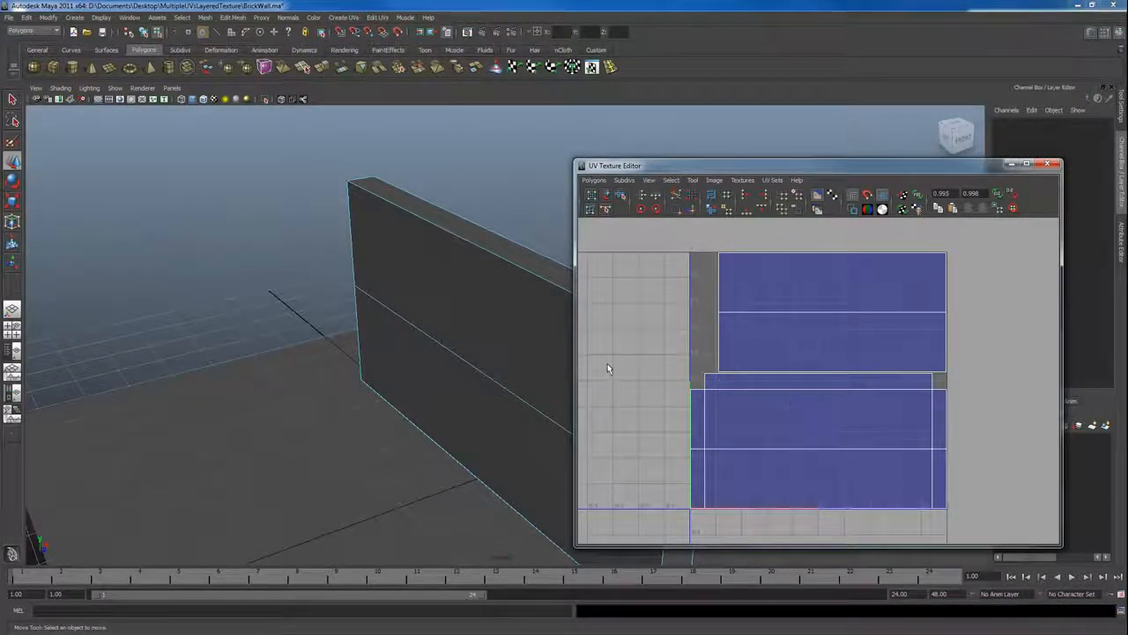
{"action": "left_click_drag", "start_coordinate": [534, 373], "coordinate": [562, 335], "text": "alt"}
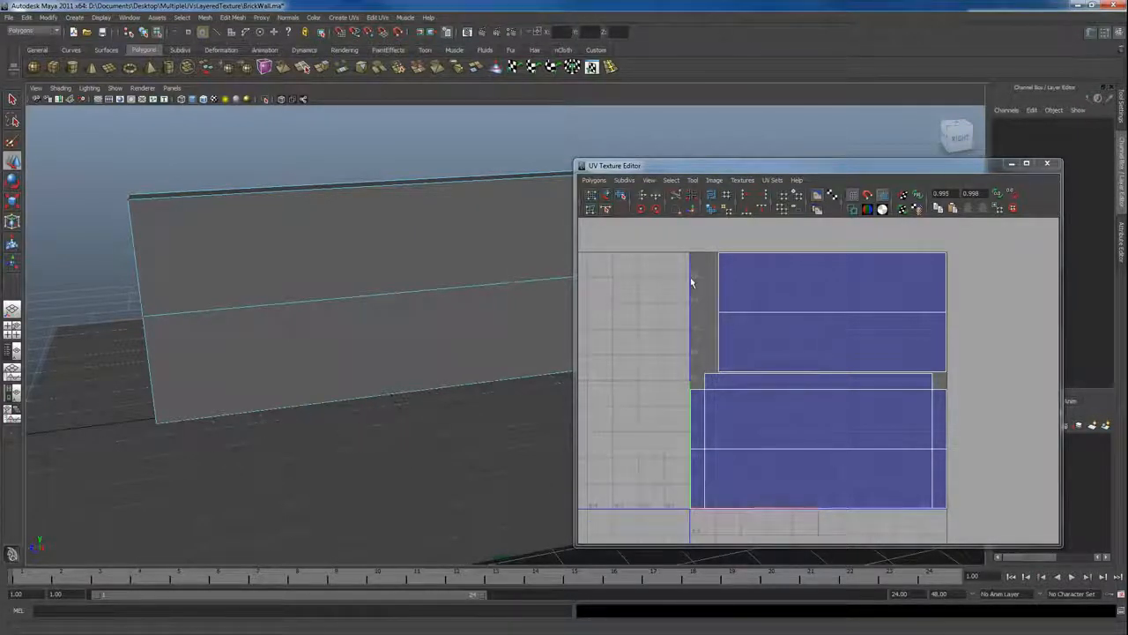
Step: Display the map1 UV set and compare it with the Tile UV set
{"action": "left_click", "coordinate": [596, 183]}
{"action": "left_click", "coordinate": [776, 192]}
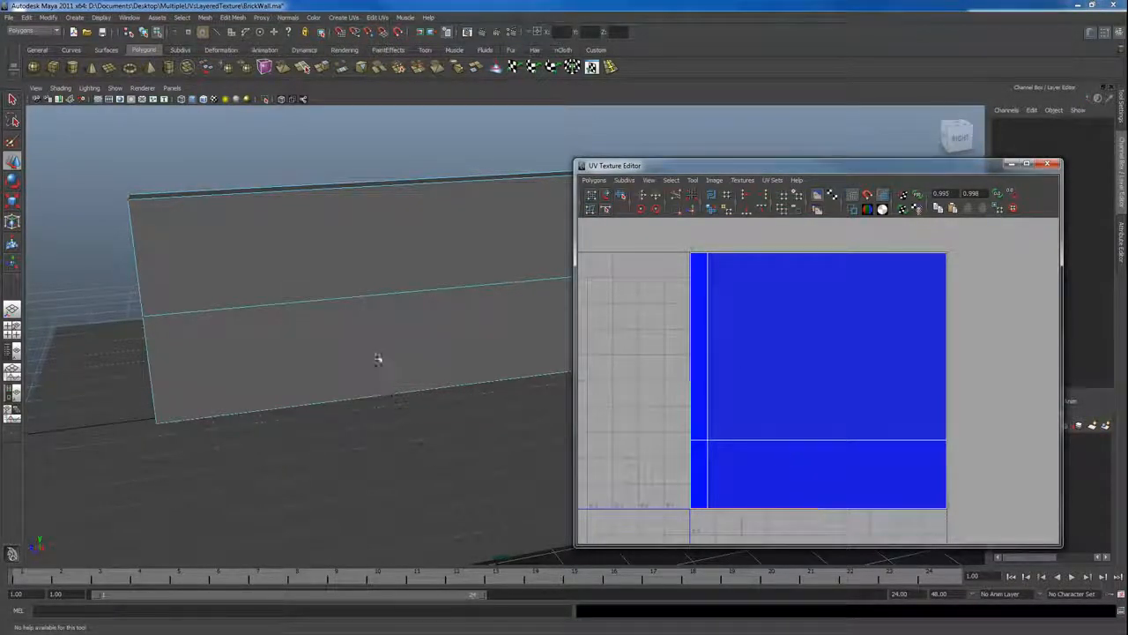
{"action": "left_click_drag", "start_coordinate": [396, 345], "coordinate": [258, 339], "text": "alt"}
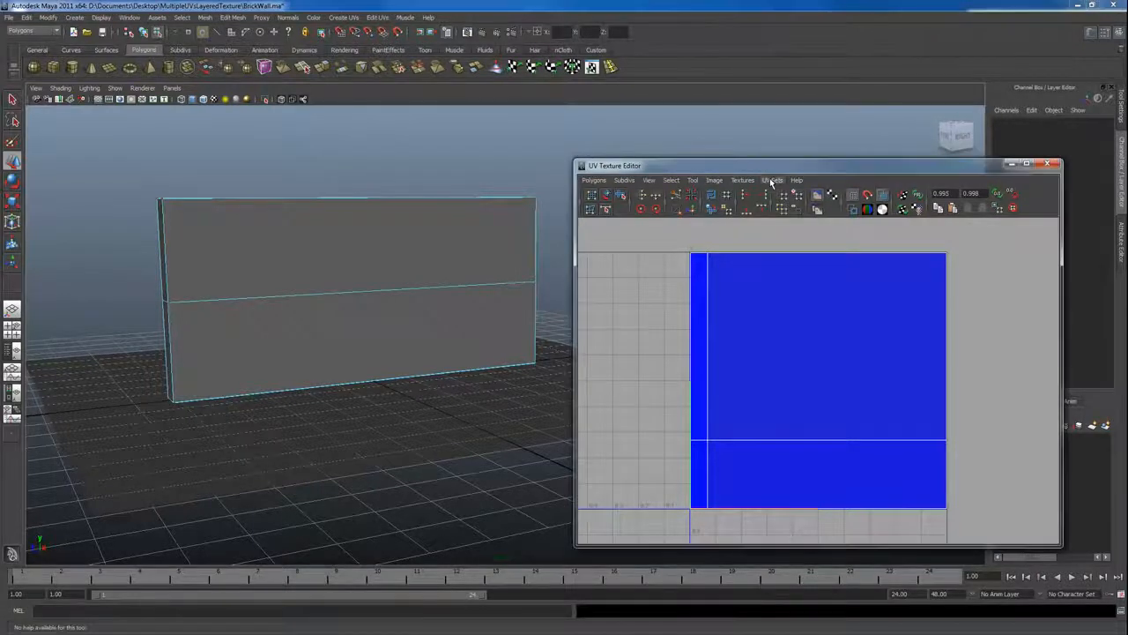
{"action": "left_click", "coordinate": [742, 181]}
{"action": "left_click", "coordinate": [782, 212]}
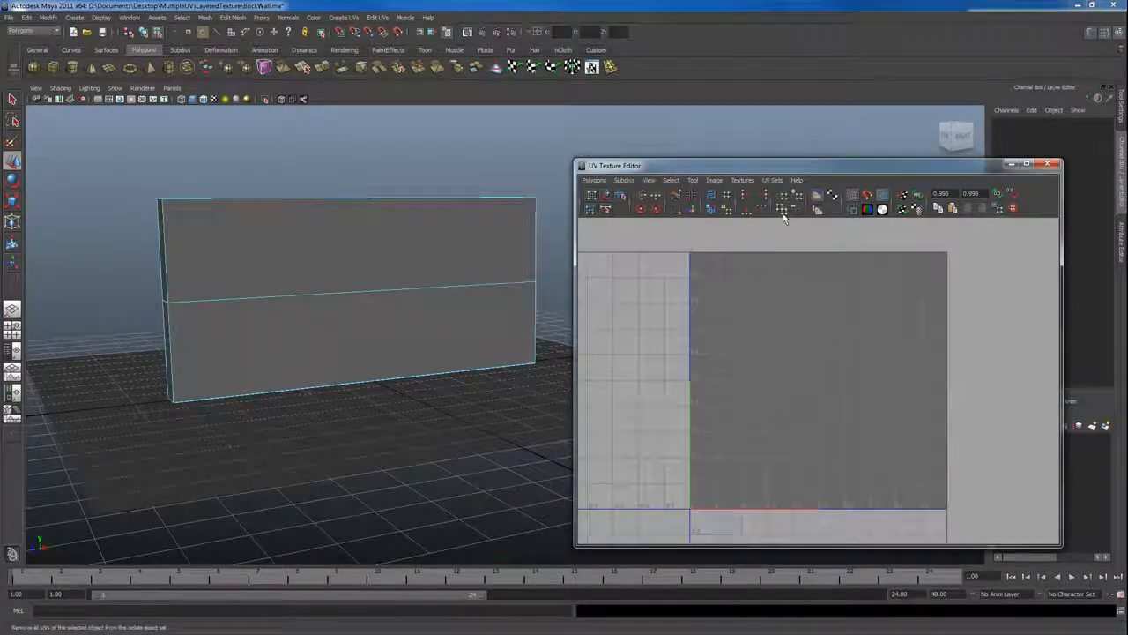
Step: Select the wall object, make the AO UV set current, and copy its UVs to the Tile UV set
{"action": "left_click", "coordinate": [374, 218]}
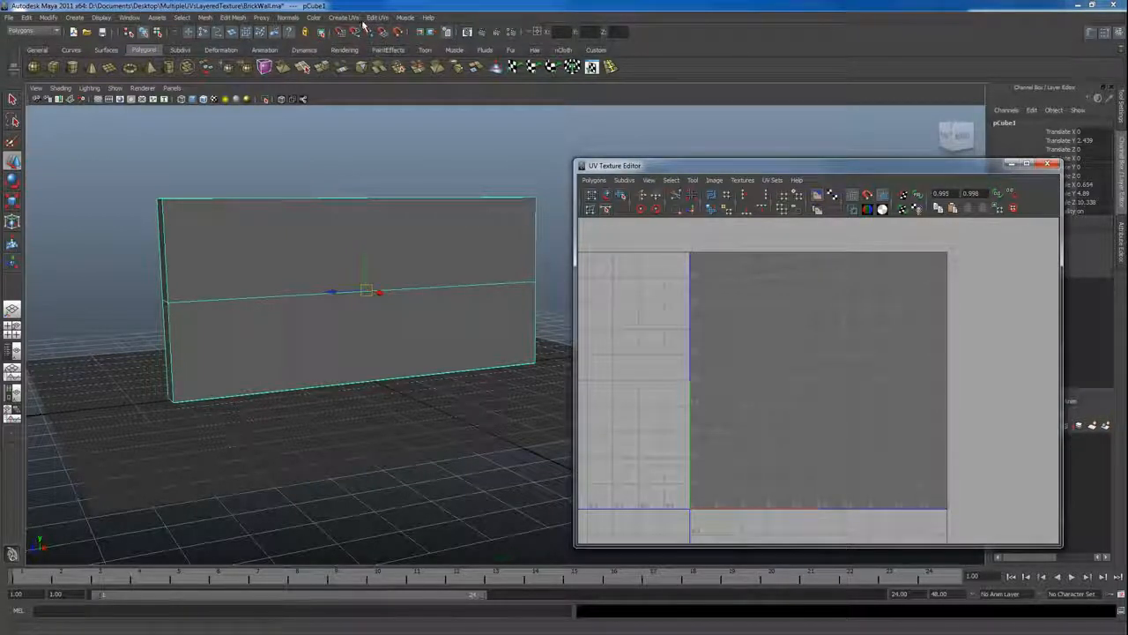
{"action": "left_click", "coordinate": [589, 180]}
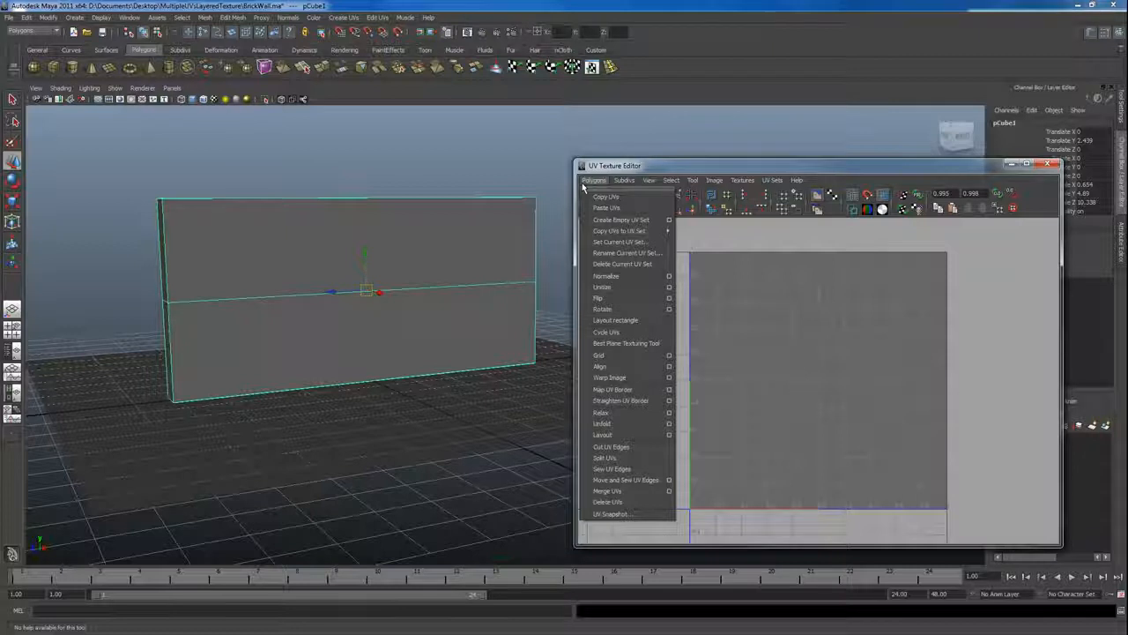
{"action": "mouse_move", "coordinate": [631, 231]}
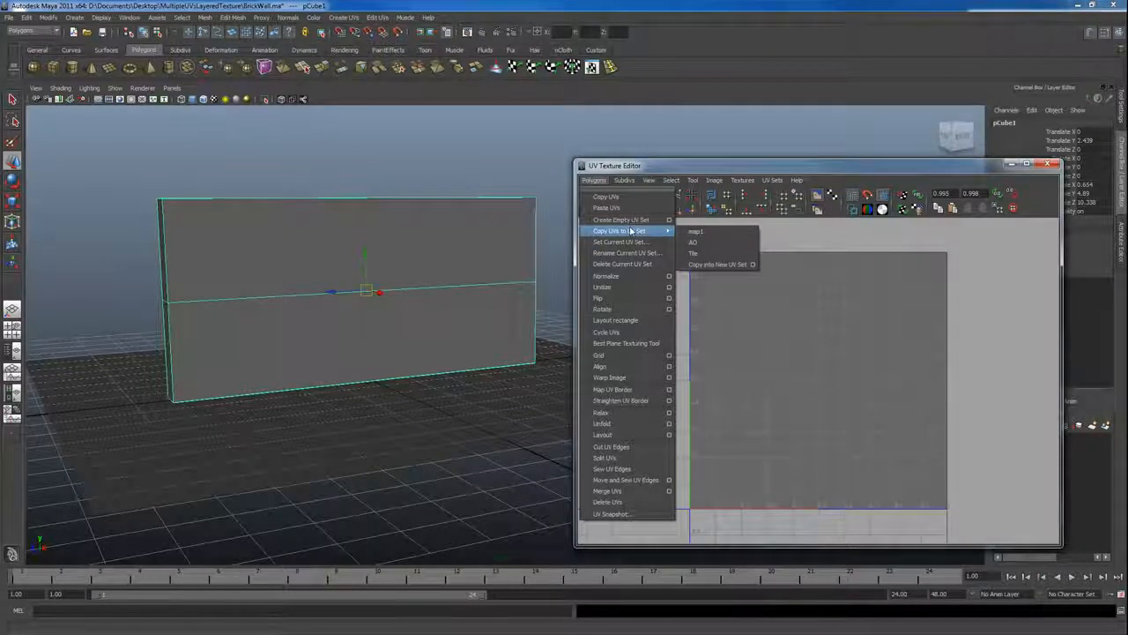
{"action": "mouse_move", "coordinate": [780, 182]}
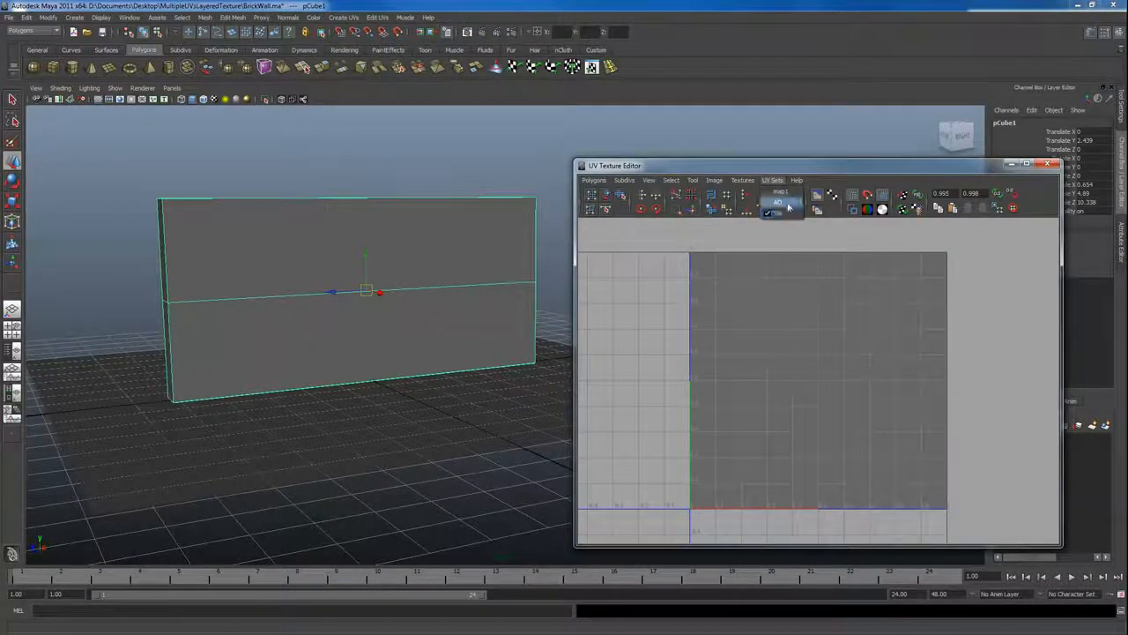
{"action": "left_click", "coordinate": [787, 207]}
{"action": "left_click", "coordinate": [583, 181]}
{"action": "mouse_move", "coordinate": [641, 233]}
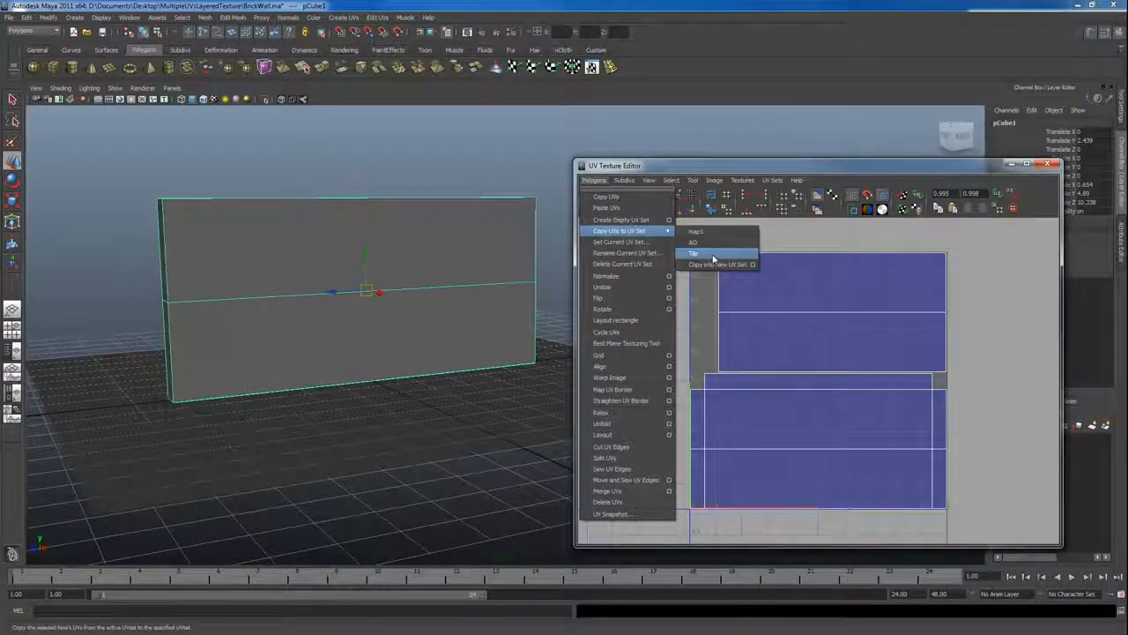
{"action": "left_click", "coordinate": [714, 255]}
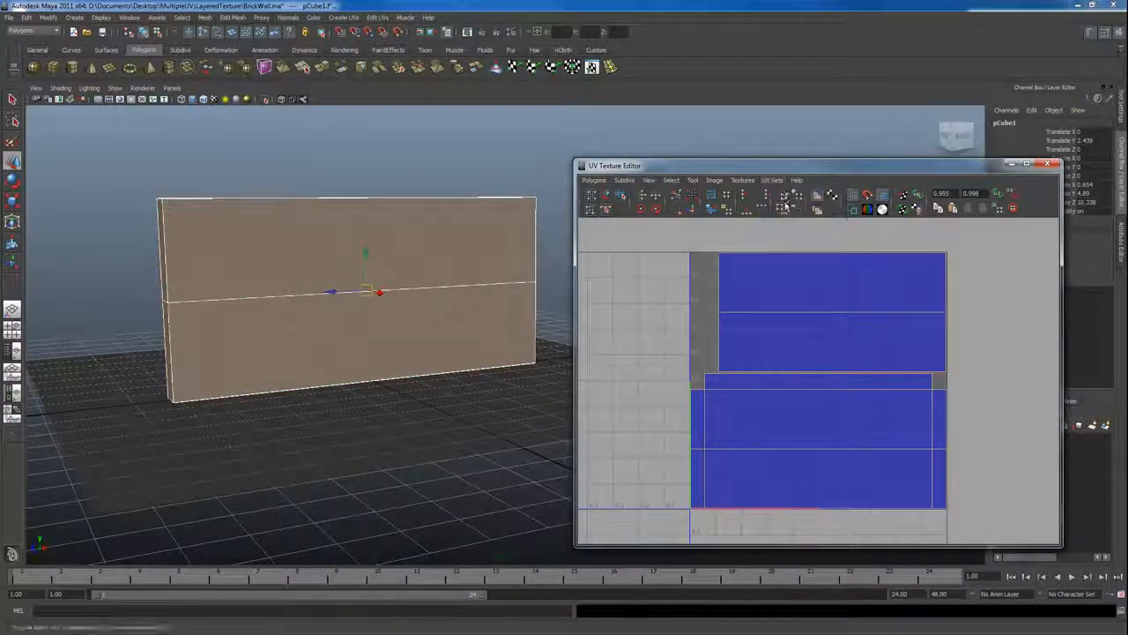
Step: Check the map1 UV set, make the Tile UV set current, and switch to UV component selection
{"action": "left_click", "coordinate": [781, 182]}
{"action": "left_click", "coordinate": [787, 191]}
{"action": "left_click", "coordinate": [779, 181]}
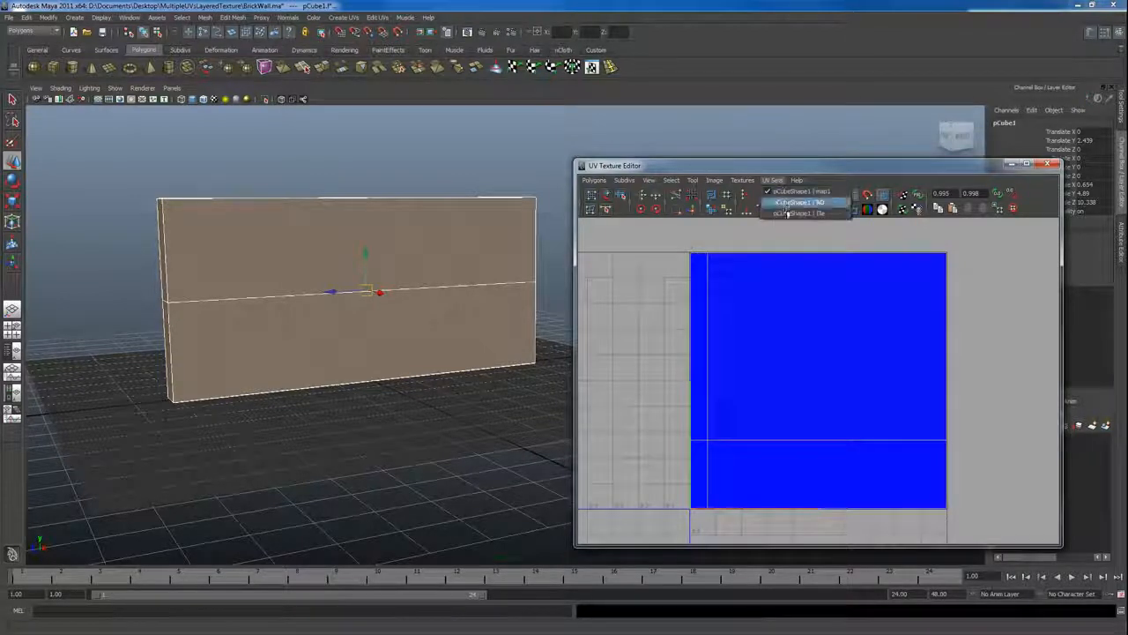
{"action": "left_click", "coordinate": [786, 205]}
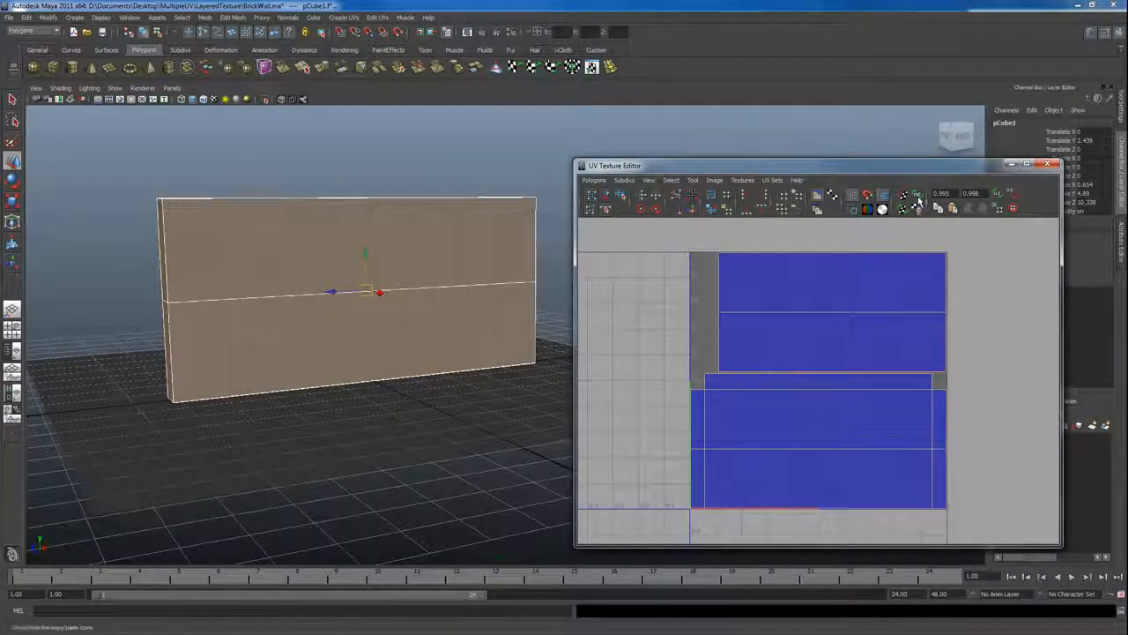
{"action": "key", "text": "F12"}
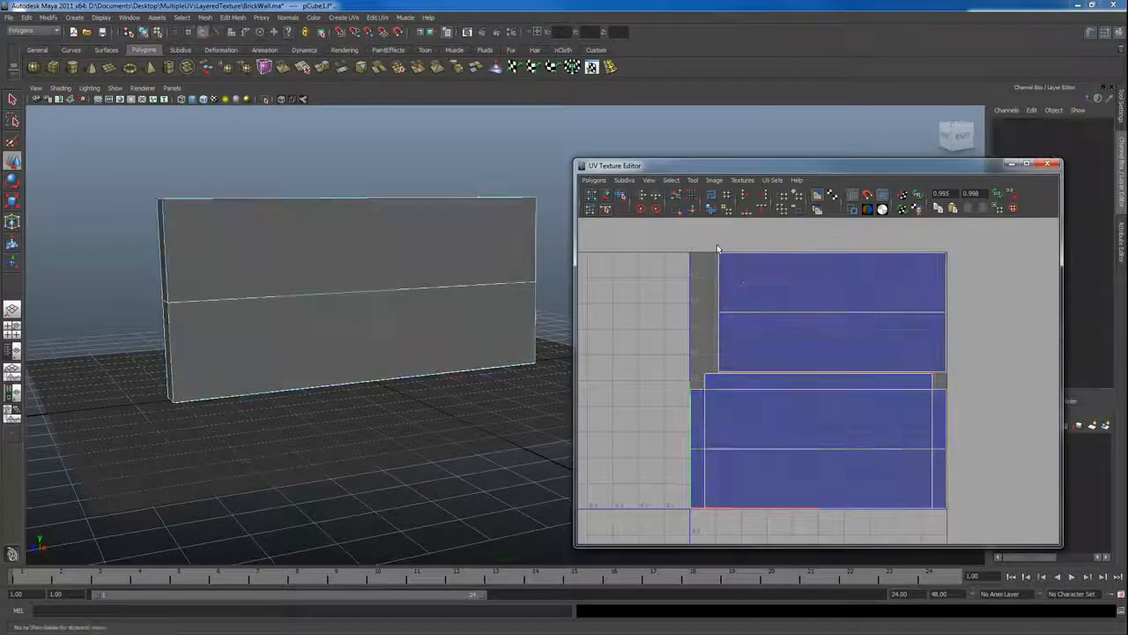
Step: Select the whole upper UV shell and move it down over the wall's lower shell
{"action": "left_click_drag", "start_coordinate": [714, 245], "coordinate": [731, 267]}
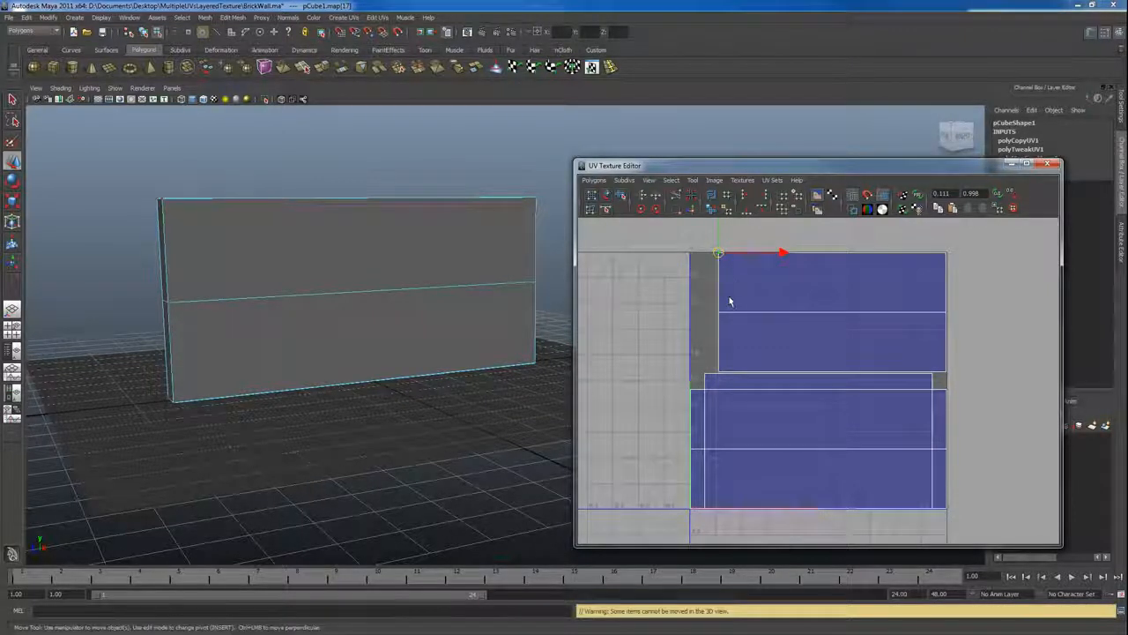
{"action": "right_click_drag", "start_coordinate": [719, 257], "coordinate": [754, 244], "text": "ctrl"}
{"action": "left_click_drag", "start_coordinate": [832, 313], "coordinate": [826, 456]}
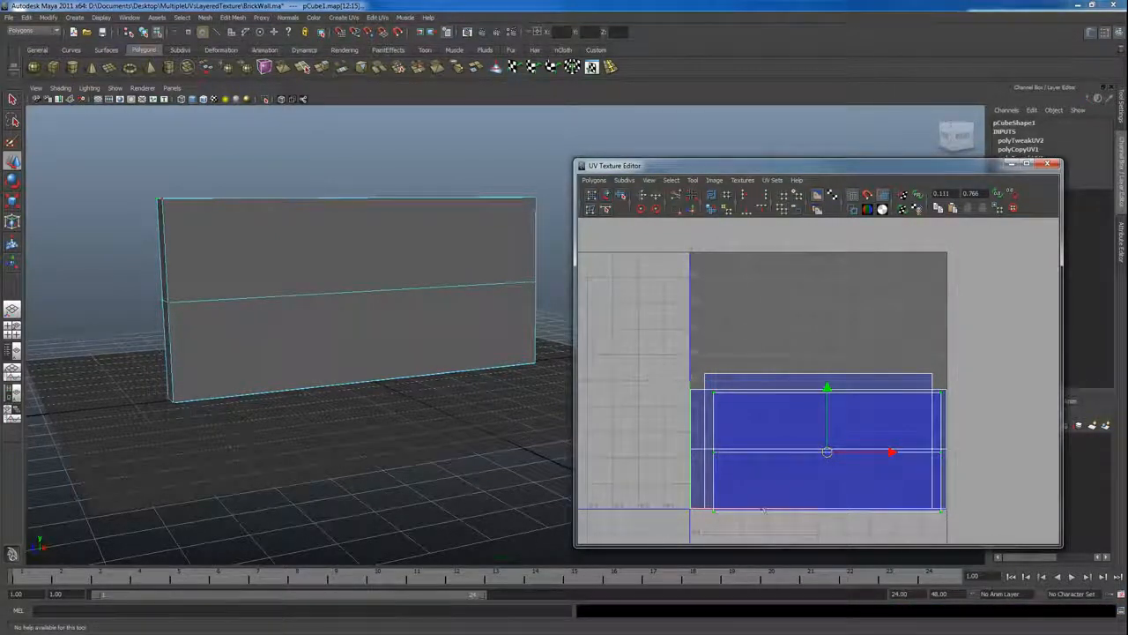
Step: Align the three left-side UVs of the moved shell with the matching UVs of the lower shell's main face
{"action": "left_click", "coordinate": [713, 518]}
{"action": "left_click_drag", "start_coordinate": [713, 511], "coordinate": [705, 509]}
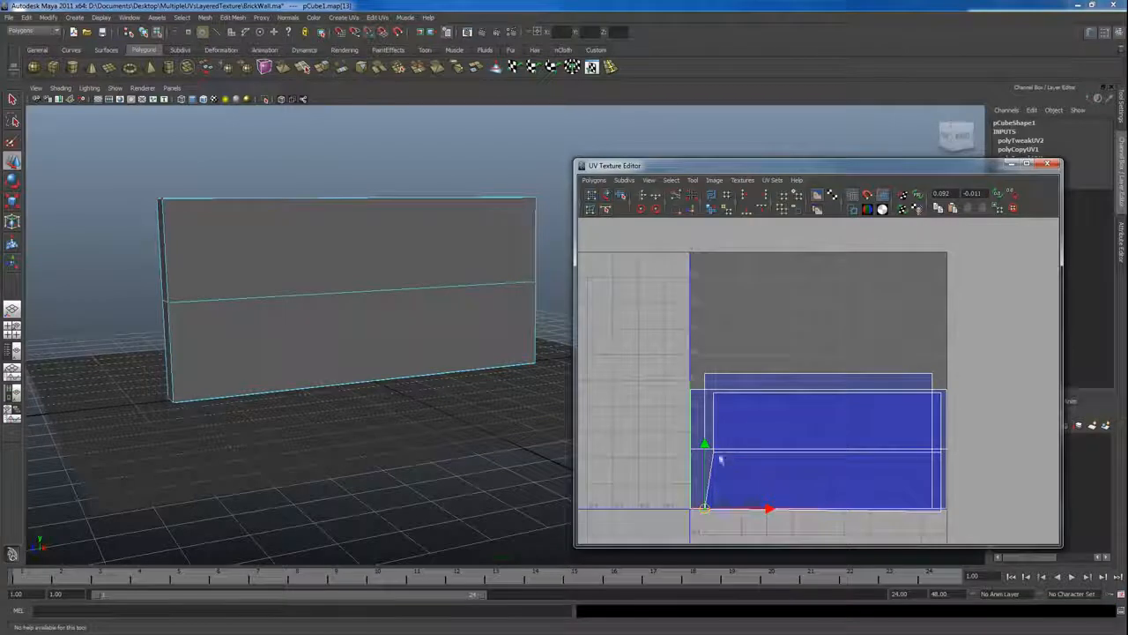
{"action": "left_click", "coordinate": [712, 454]}
{"action": "left_click_drag", "start_coordinate": [712, 455], "coordinate": [705, 450]}
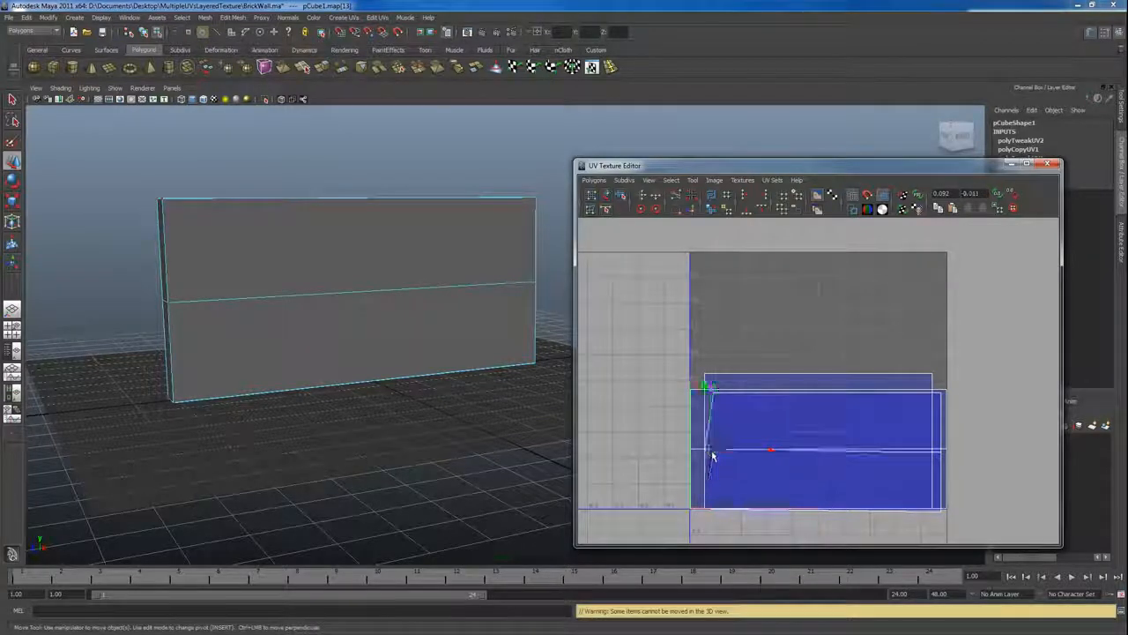
{"action": "left_click", "coordinate": [713, 396]}
{"action": "left_click_drag", "start_coordinate": [713, 396], "coordinate": [705, 390]}
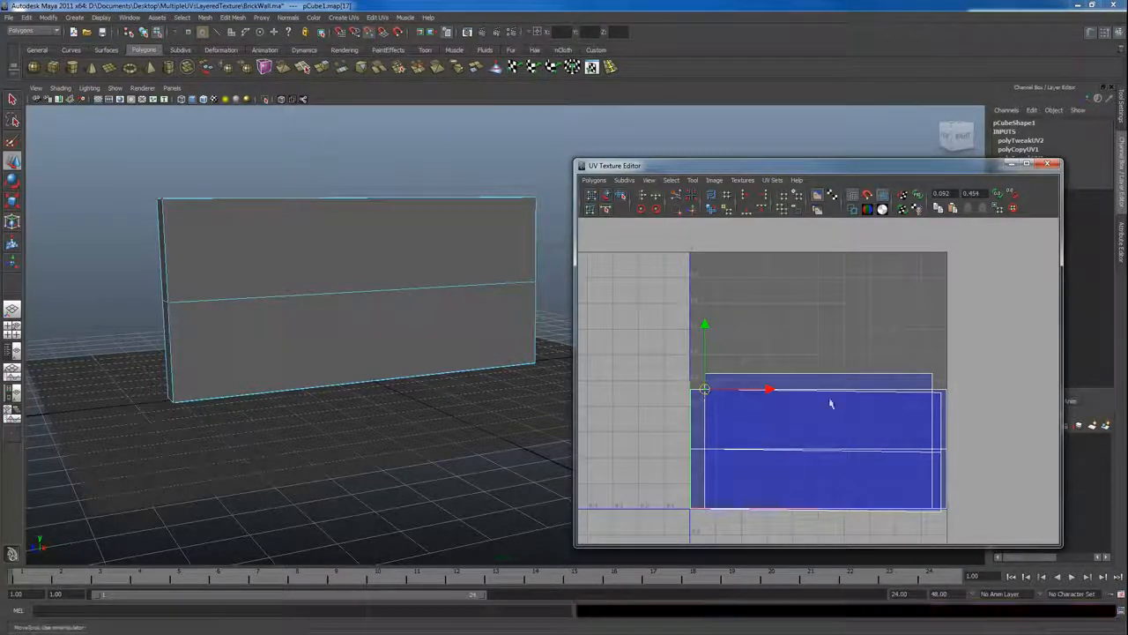
Step: Align the three right-side UVs of the moved shell with the matching UVs of the lower shell's main face
{"action": "left_click", "coordinate": [942, 391]}
{"action": "left_click_drag", "start_coordinate": [942, 392], "coordinate": [933, 390]}
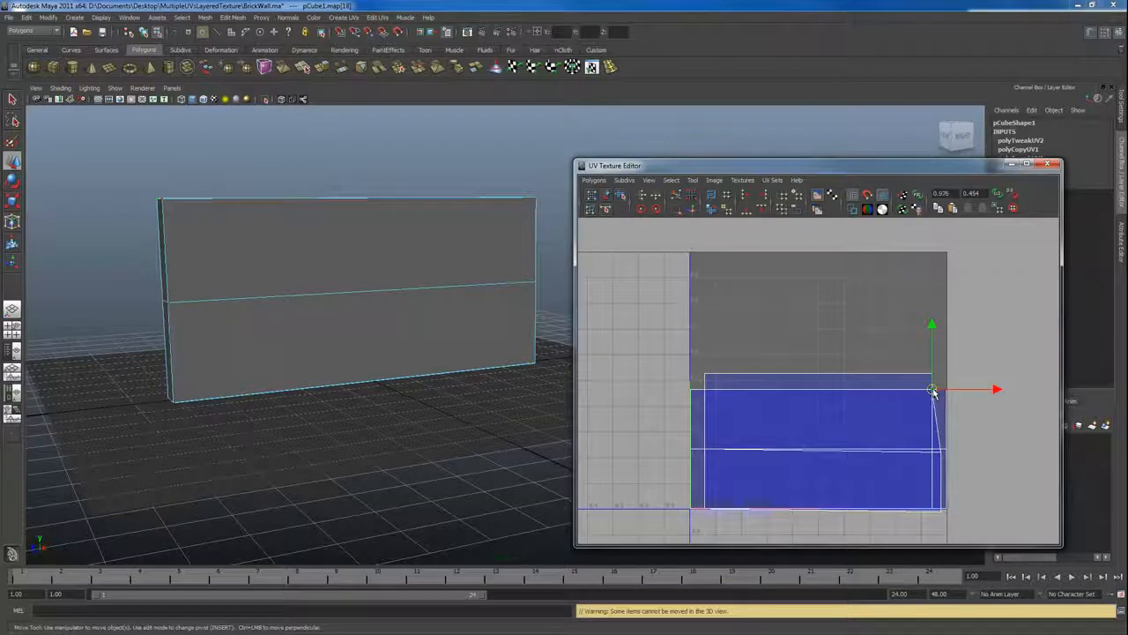
{"action": "left_click", "coordinate": [943, 454]}
{"action": "left_click_drag", "start_coordinate": [943, 454], "coordinate": [933, 449]}
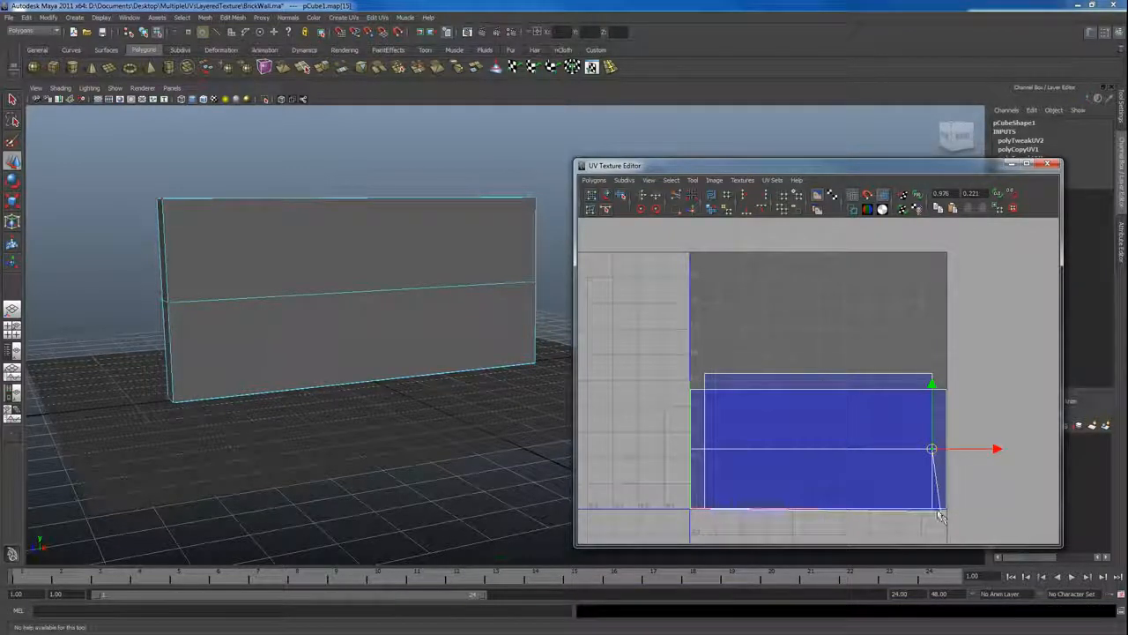
{"action": "left_click", "coordinate": [940, 512]}
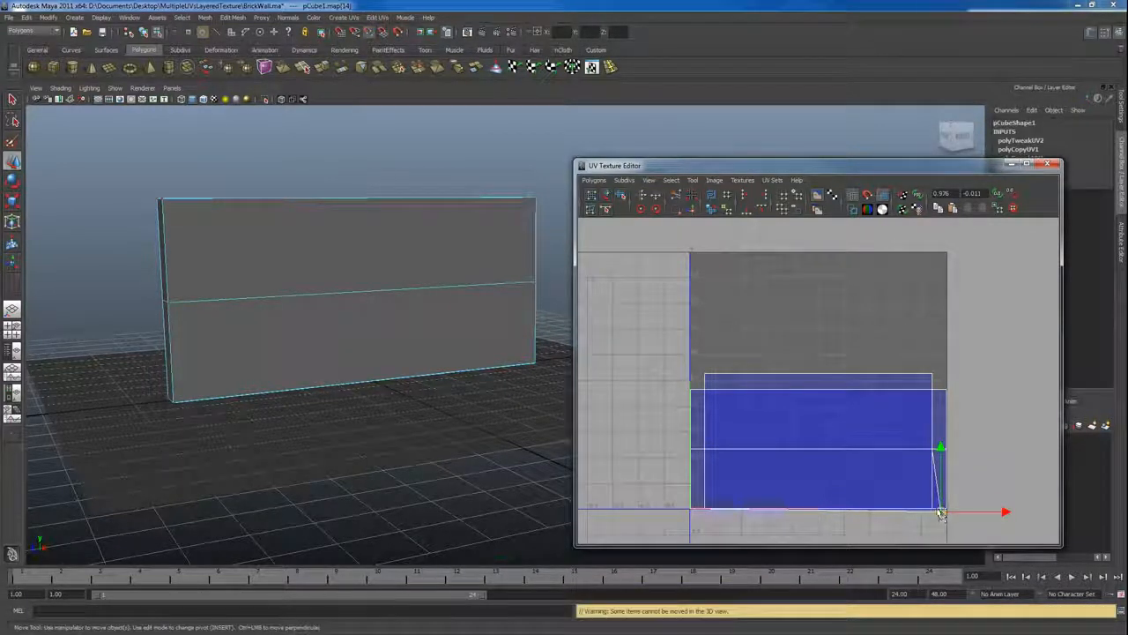
{"action": "left_click_drag", "start_coordinate": [940, 513], "coordinate": [933, 509]}
Step: Select all the wall's UVs, scale them up uniformly beyond the 0-1 texture space, and move them up and to the right
{"action": "key", "text": "ctrl+a"}
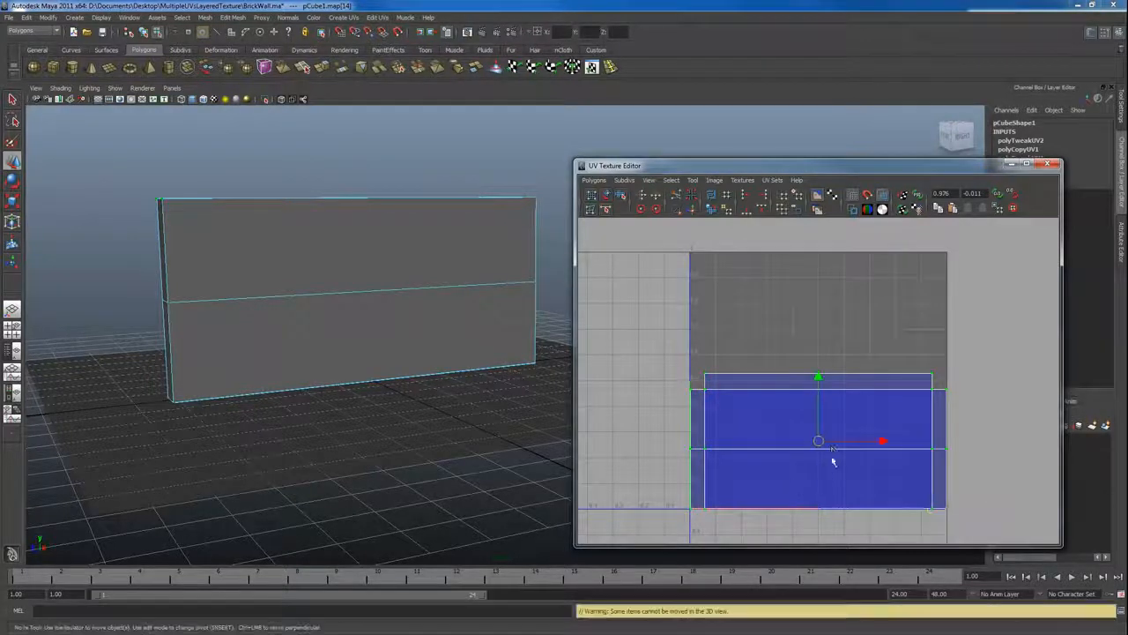
{"action": "key", "text": "r"}
{"action": "left_click_drag", "start_coordinate": [819, 441], "coordinate": [875, 415]}
{"action": "key", "text": "w"}
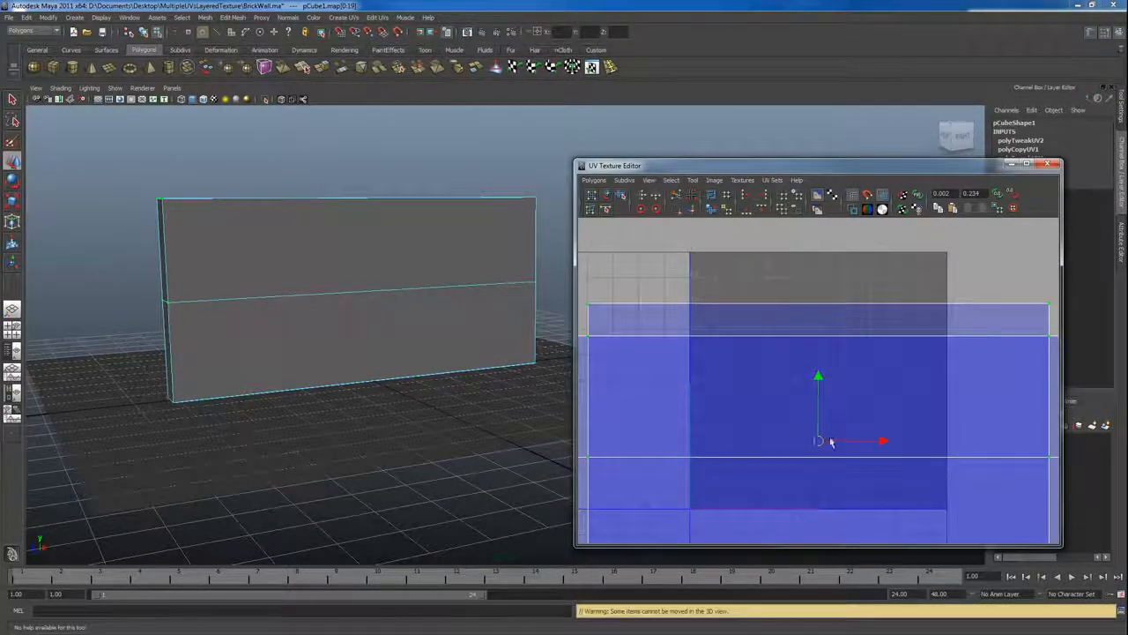
{"action": "left_click_drag", "start_coordinate": [819, 441], "coordinate": [923, 328]}
Step: Enlarge and reposition all the UVs until the lower half of the wall face is about one texture tile high
{"action": "scroll", "coordinate": [891, 393], "scroll_direction": "down", "scroll_amount": 4}
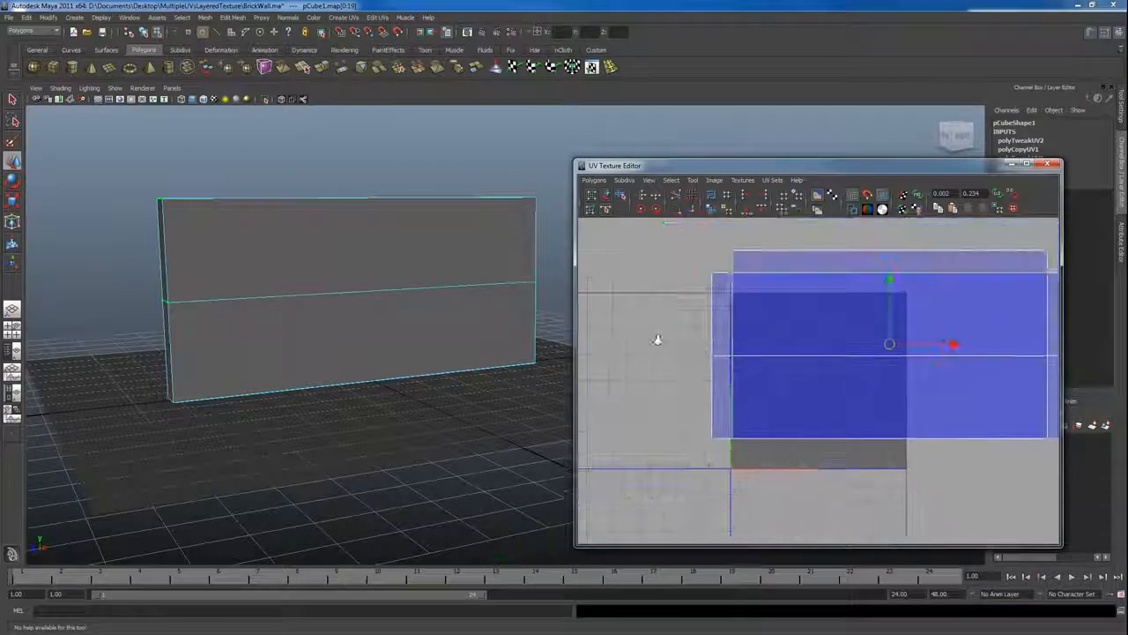
{"action": "key", "text": "r"}
{"action": "left_click_drag", "start_coordinate": [836, 360], "coordinate": [985, 295]}
{"action": "key", "text": "w"}
{"action": "key", "text": "w"}
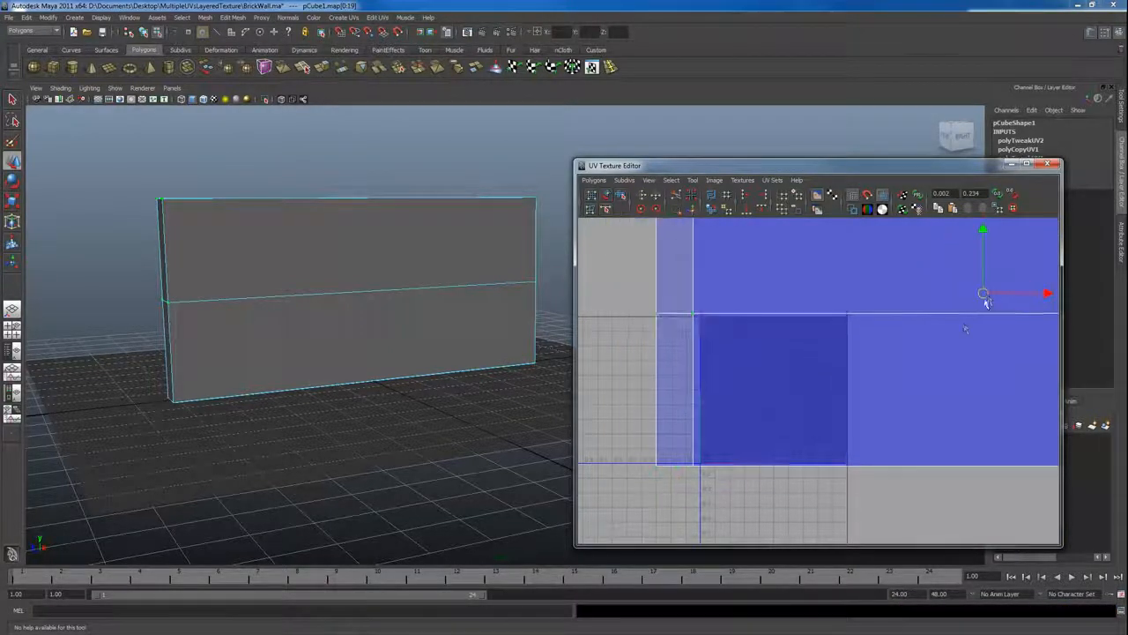
Step: Fine-tune the UVs' scale and position so the face's lower left corner meets the origin and its middle edge meets the tile's upper edge
{"action": "scroll", "coordinate": [863, 327], "scroll_direction": "down", "scroll_amount": 2}
{"action": "middle_click_drag", "start_coordinate": [918, 324], "coordinate": [867, 321], "text": "alt"}
{"action": "key", "text": "r"}
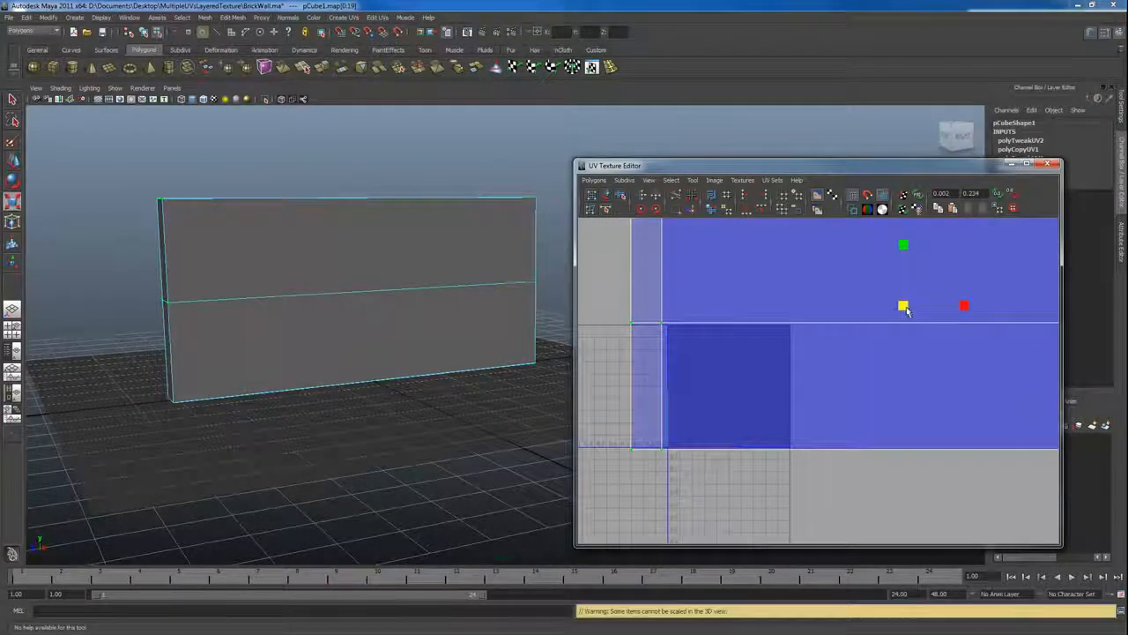
{"action": "left_click_drag", "start_coordinate": [907, 306], "coordinate": [904, 313]}
{"action": "key", "text": "w"}
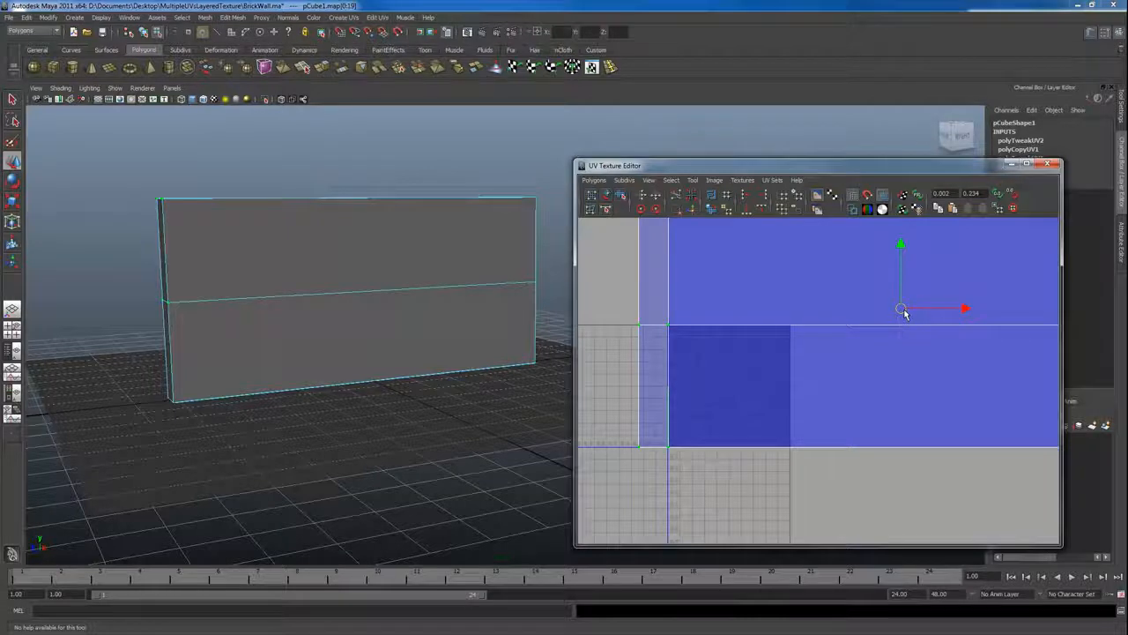
{"action": "left_click_drag", "start_coordinate": [904, 313], "coordinate": [903, 314]}
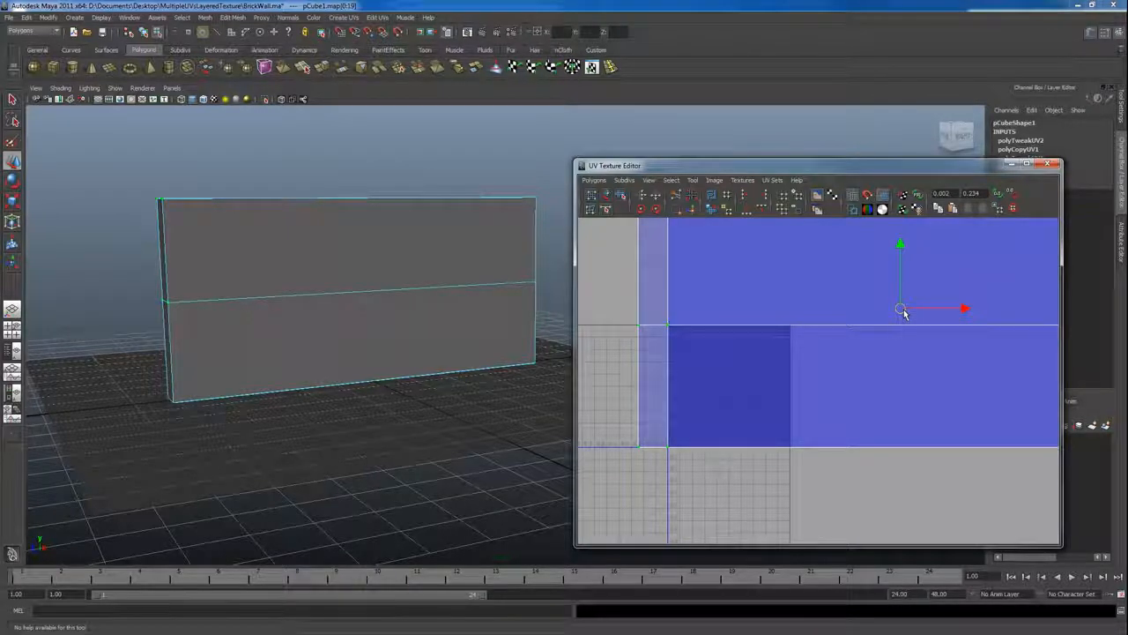
{"action": "left_click", "coordinate": [871, 469]}
{"action": "right_click_drag", "start_coordinate": [872, 469], "coordinate": [729, 410], "text": "alt"}
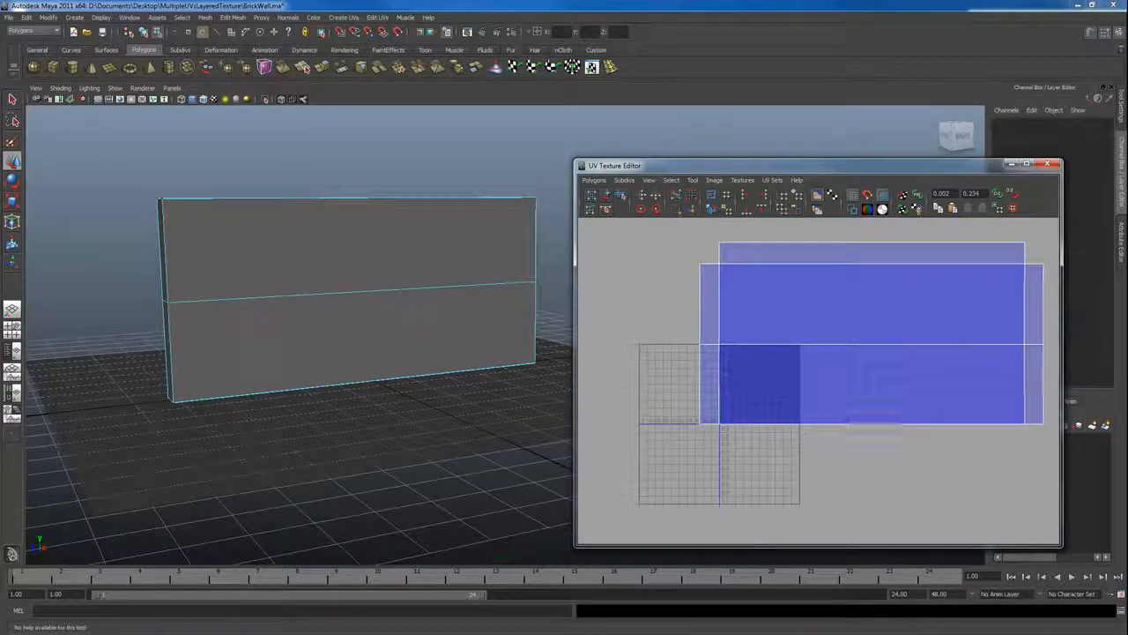
Step: Compare the wall's AO, map1 and Tile UV layouts, ending on the Tile UV set
{"action": "middle_click_drag", "start_coordinate": [779, 372], "coordinate": [771, 374], "text": "alt"}
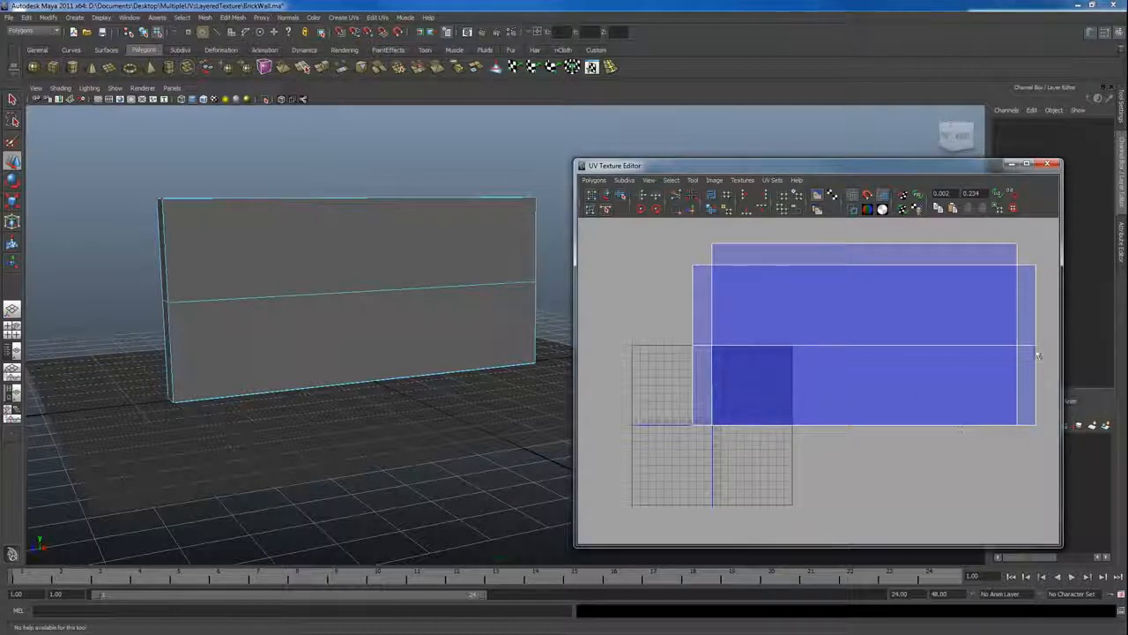
{"action": "left_click", "coordinate": [780, 201]}
{"action": "left_click", "coordinate": [772, 180]}
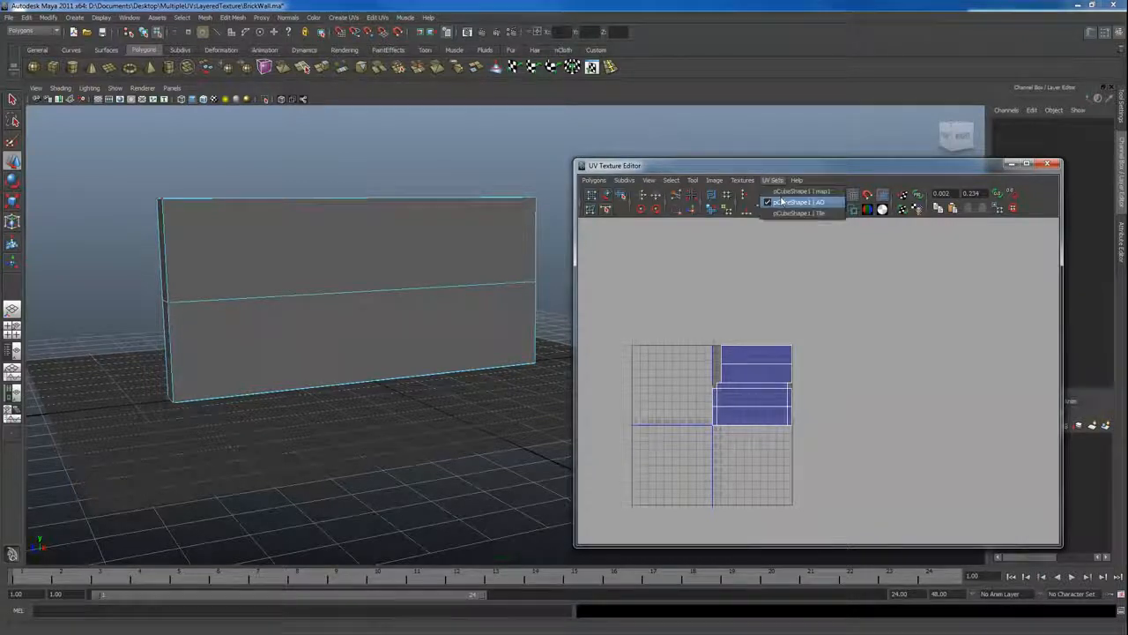
{"action": "left_click", "coordinate": [798, 191]}
{"action": "left_click", "coordinate": [774, 180]}
{"action": "left_click", "coordinate": [797, 212]}
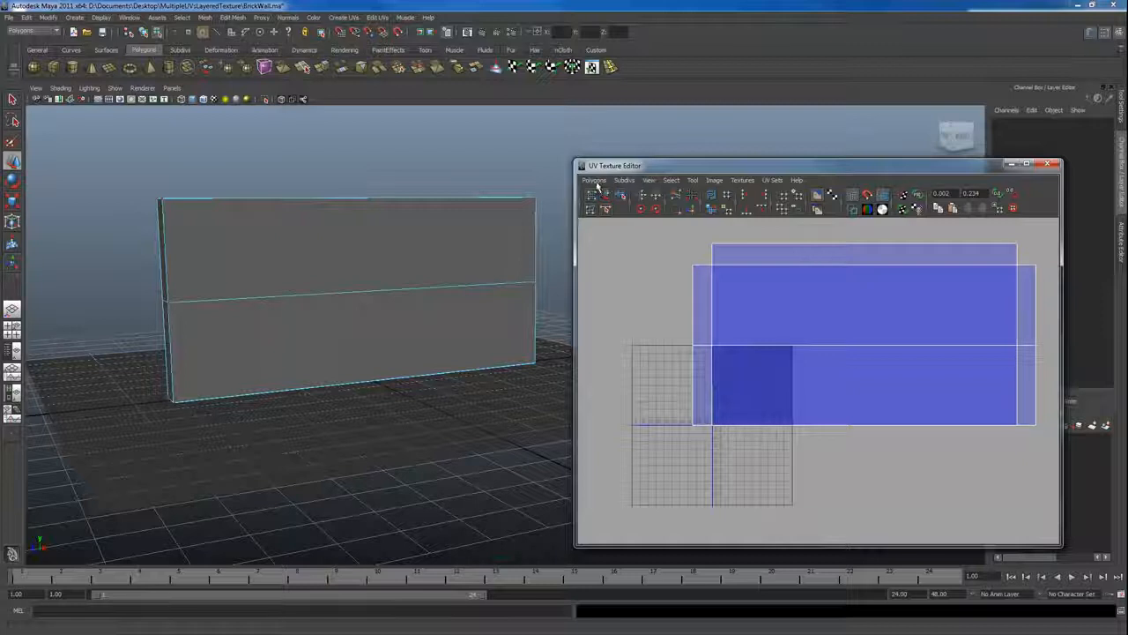
Step: Delete all construction history in the scene and save the scene
{"action": "left_click", "coordinate": [26, 17]}
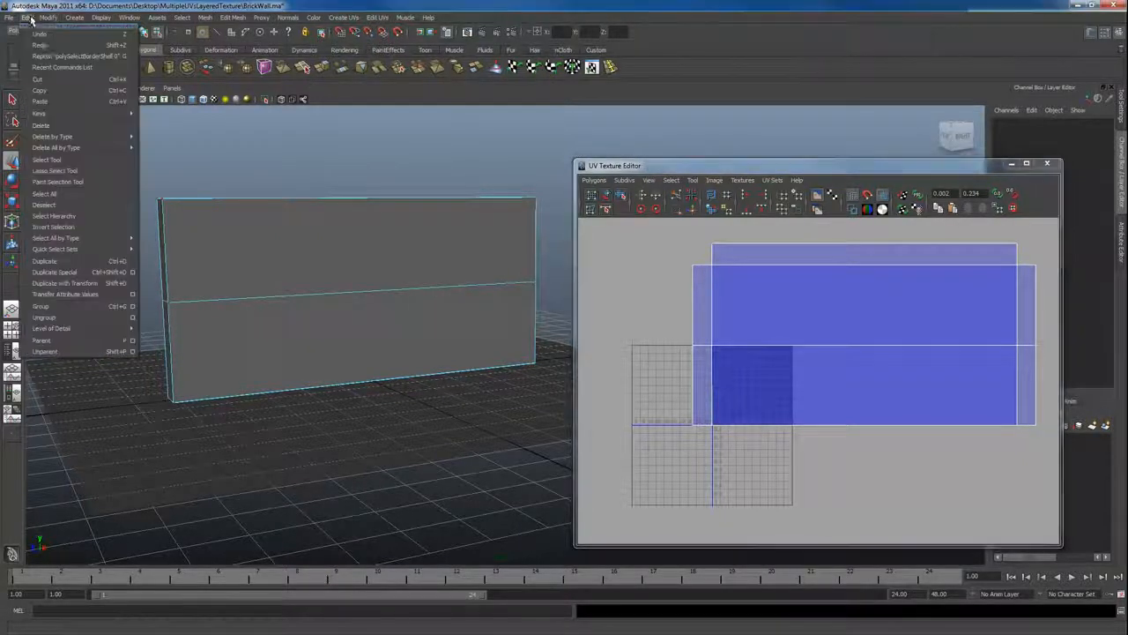
{"action": "mouse_move", "coordinate": [97, 150]}
{"action": "left_click", "coordinate": [161, 153]}
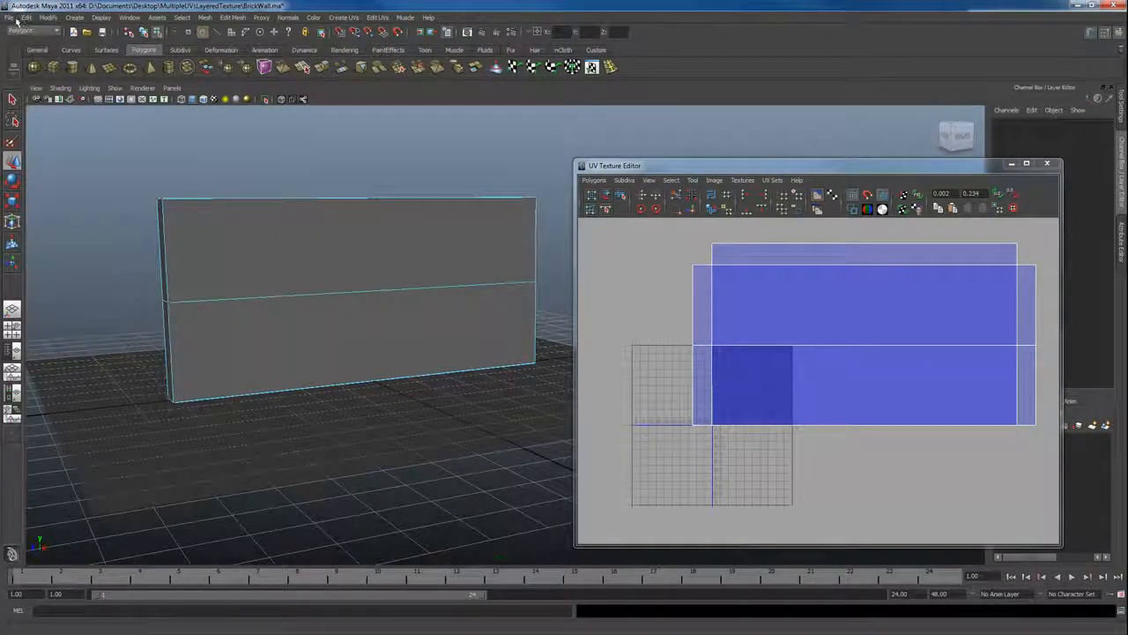
{"action": "left_click", "coordinate": [9, 17]}
{"action": "left_click", "coordinate": [31, 57]}
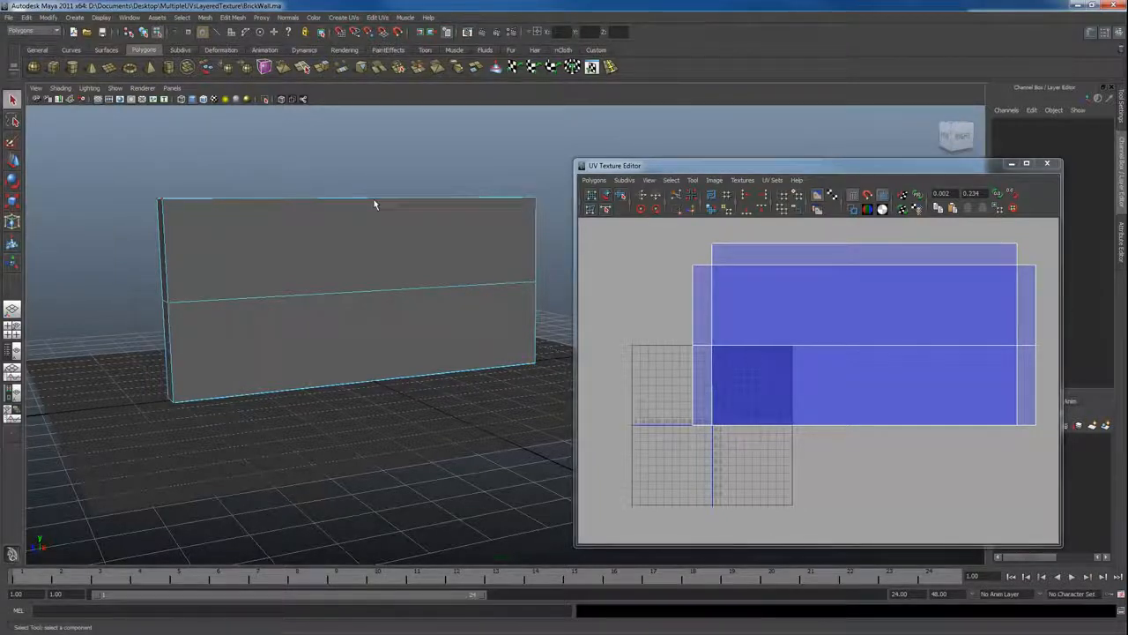
Step: Leave component mode so the whole wall object is selected
{"action": "left_click", "coordinate": [374, 199]}
{"action": "left_click", "coordinate": [436, 228]}
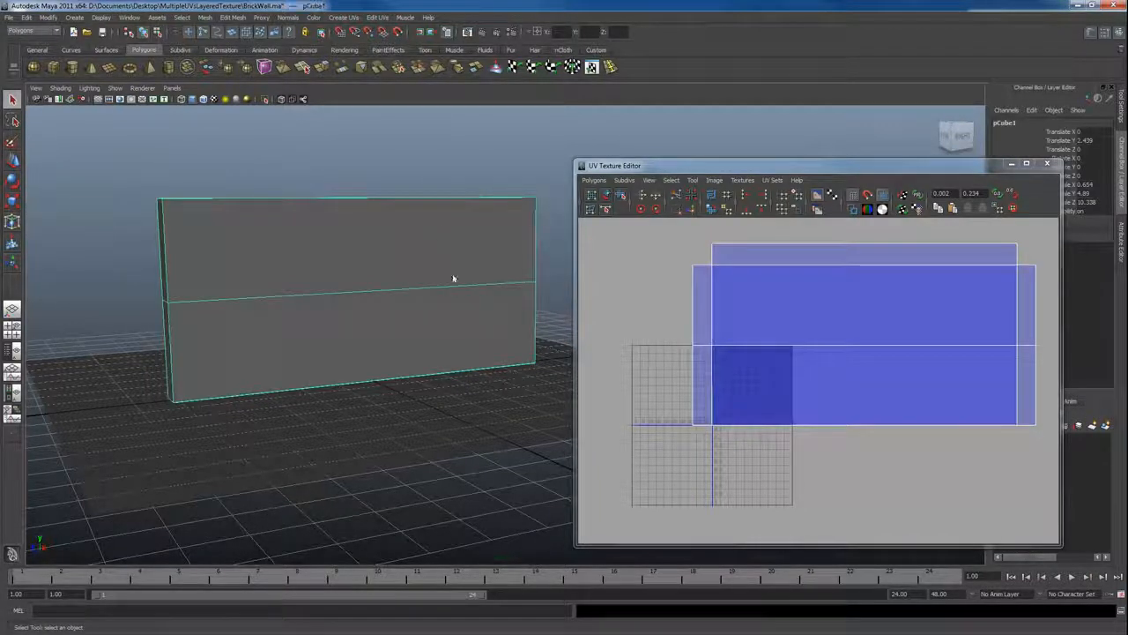
{"action": "left_click_drag", "start_coordinate": [453, 277], "coordinate": [353, 268], "text": "alt"}
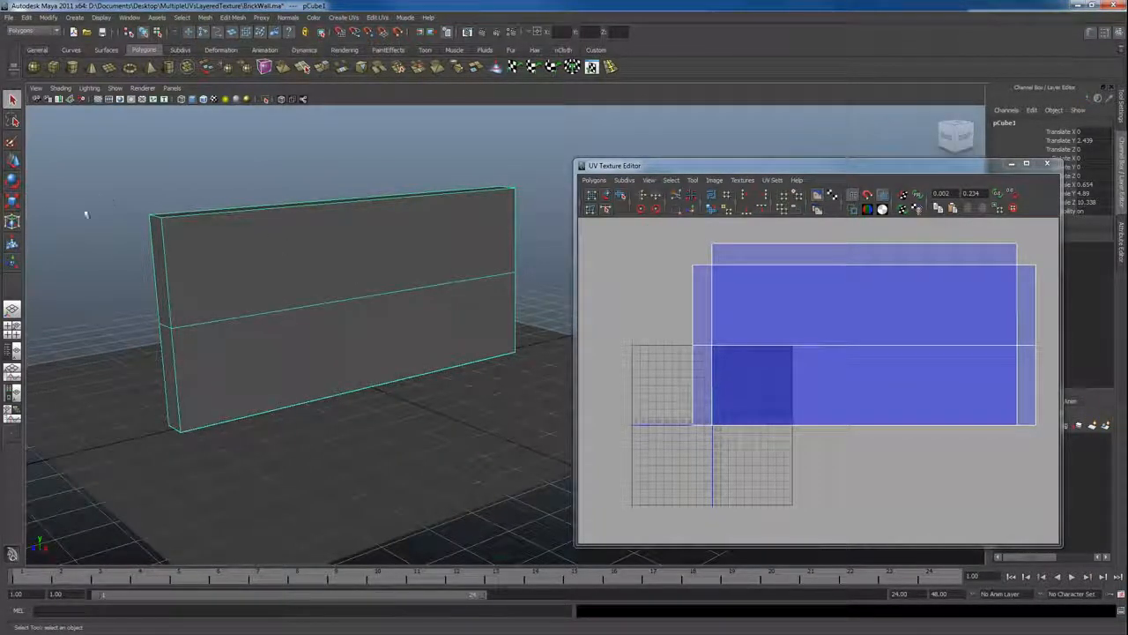
Step: Switch to the textures folder in Windows Explorer, preview Brick.png and Cement.png, and minimize the folder window
{"action": "key", "text": "alt+Tab"}
{"action": "left_click_drag", "start_coordinate": [291, 126], "coordinate": [489, 136]}
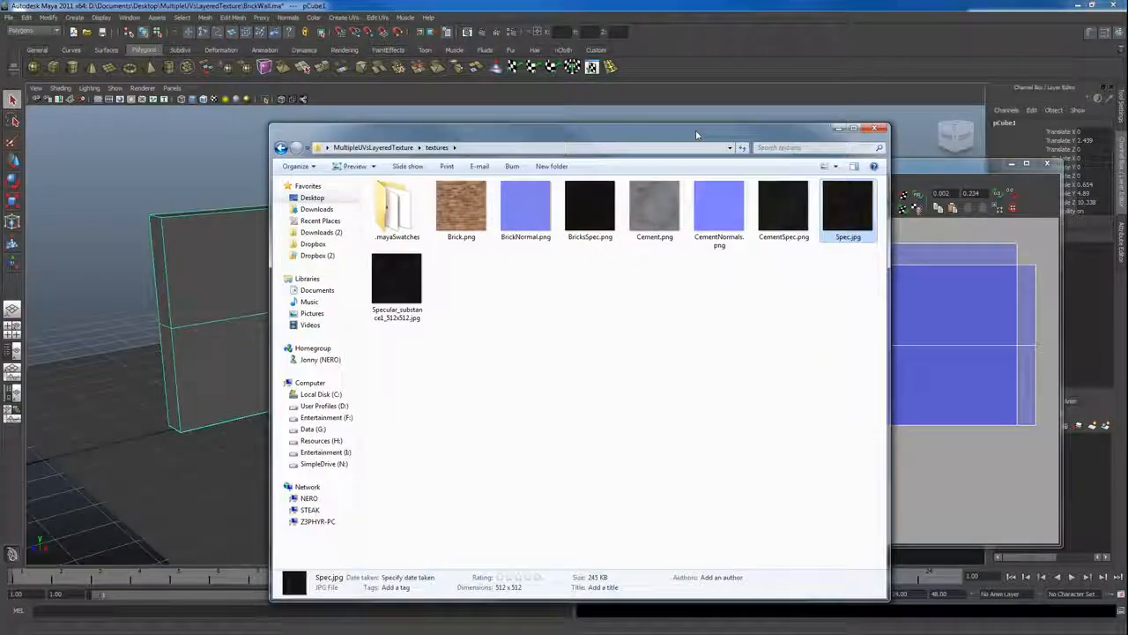
{"action": "double_click", "coordinate": [454, 215]}
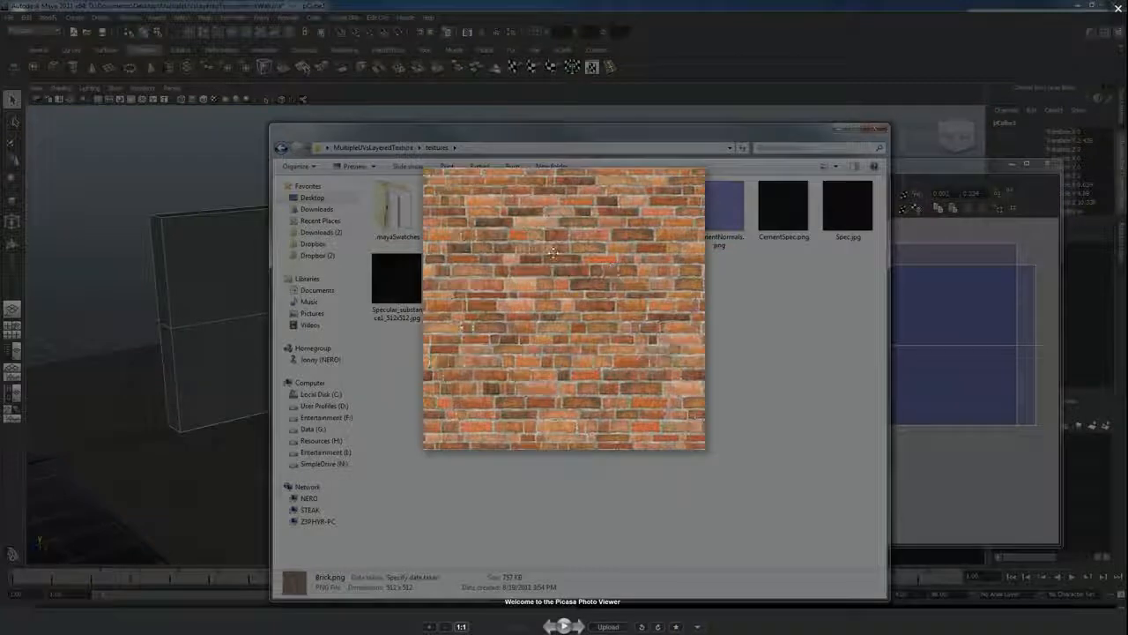
{"action": "double_click", "coordinate": [554, 250]}
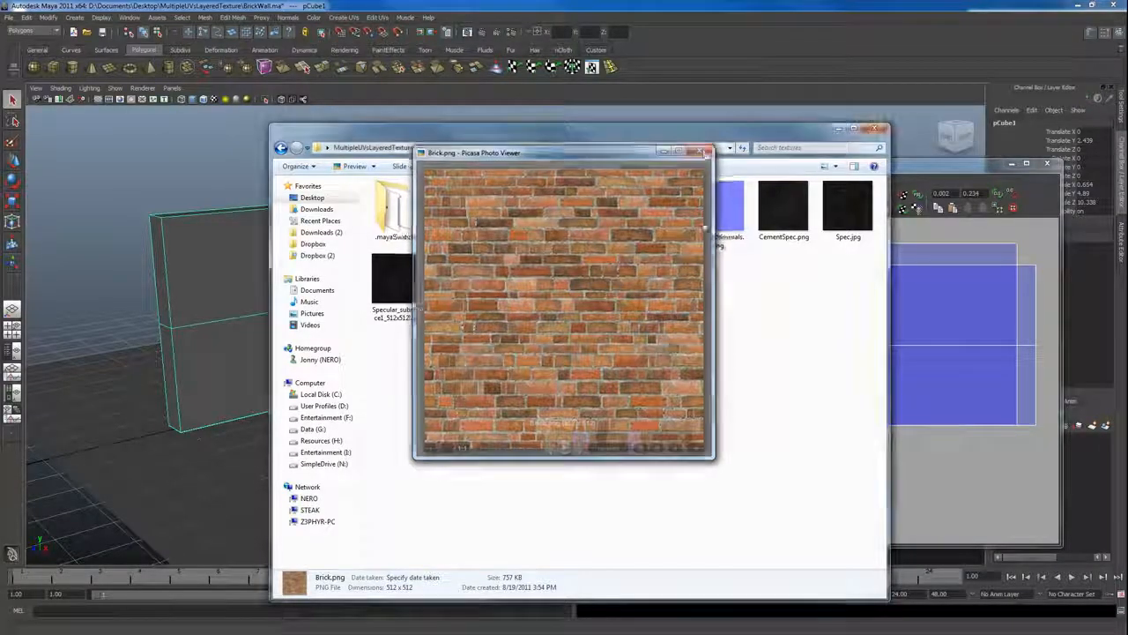
{"action": "left_click", "coordinate": [700, 148]}
{"action": "double_click", "coordinate": [662, 211]}
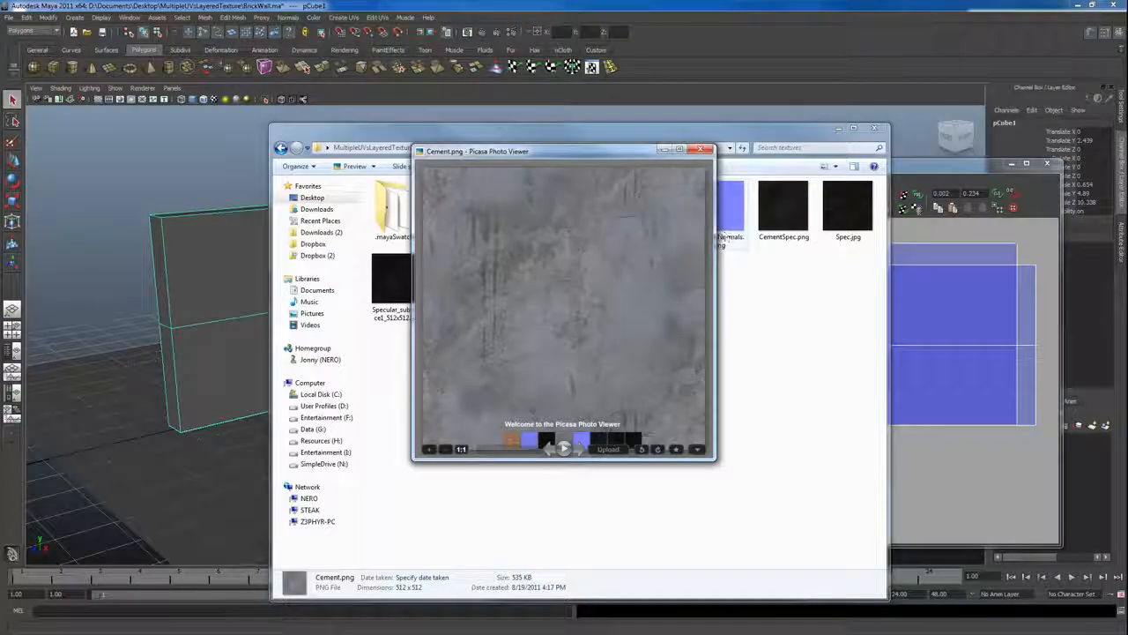
{"action": "left_click", "coordinate": [700, 148]}
{"action": "left_click", "coordinate": [839, 129]}
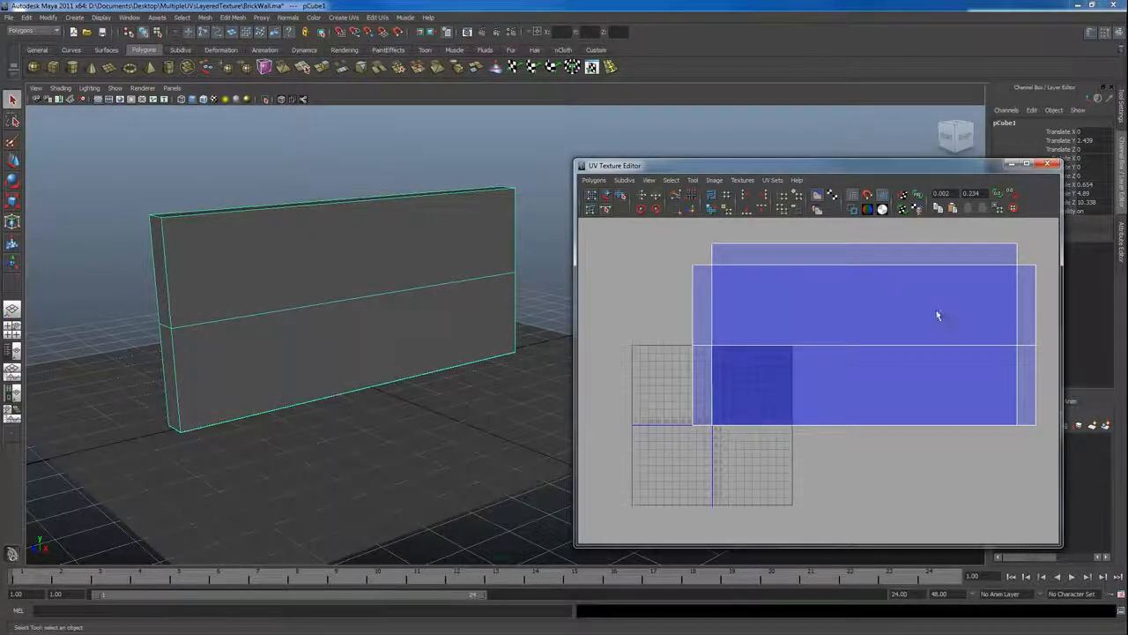
Step: Minimize the UV Texture Editor and close the Mental Ray Baking Options, leaving a close view of the wall
{"action": "left_click", "coordinate": [1012, 164]}
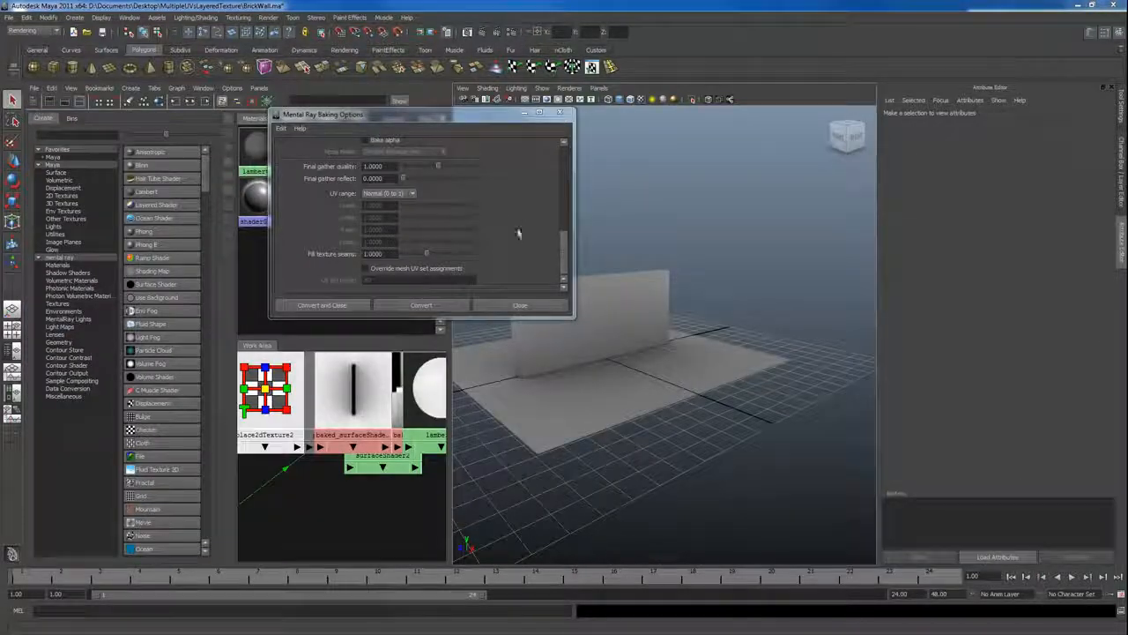
{"action": "left_click", "coordinate": [560, 114]}
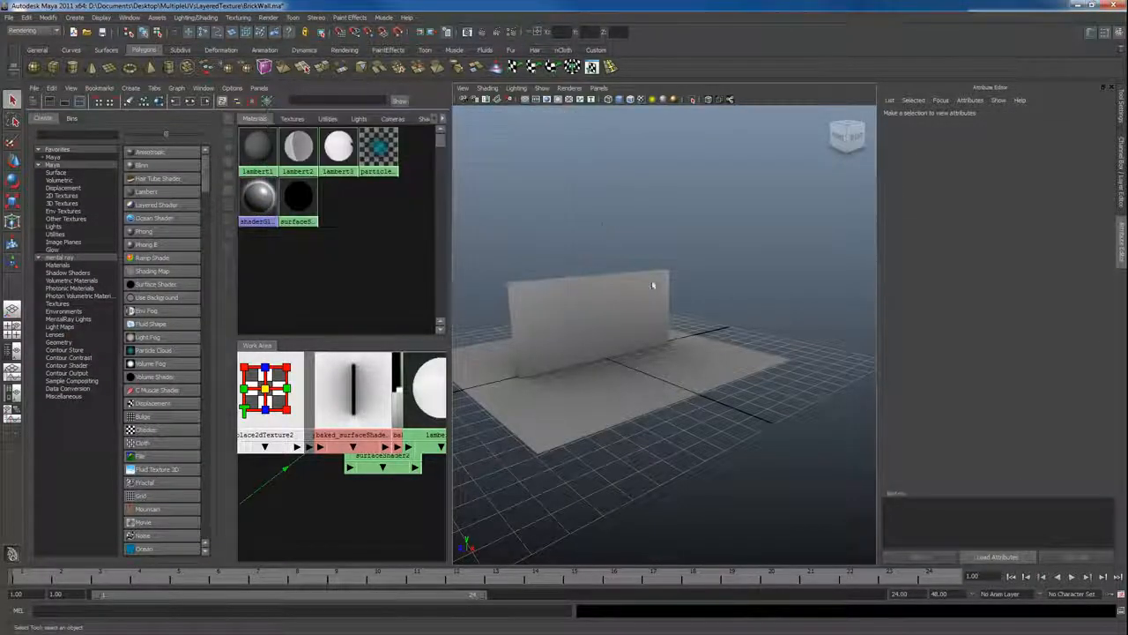
{"action": "left_click_drag", "start_coordinate": [652, 285], "coordinate": [605, 252], "text": "alt"}
{"action": "right_click_drag", "start_coordinate": [605, 252], "coordinate": [634, 343], "text": "alt"}
{"action": "left_click_drag", "start_coordinate": [634, 343], "coordinate": [644, 318], "text": "alt"}
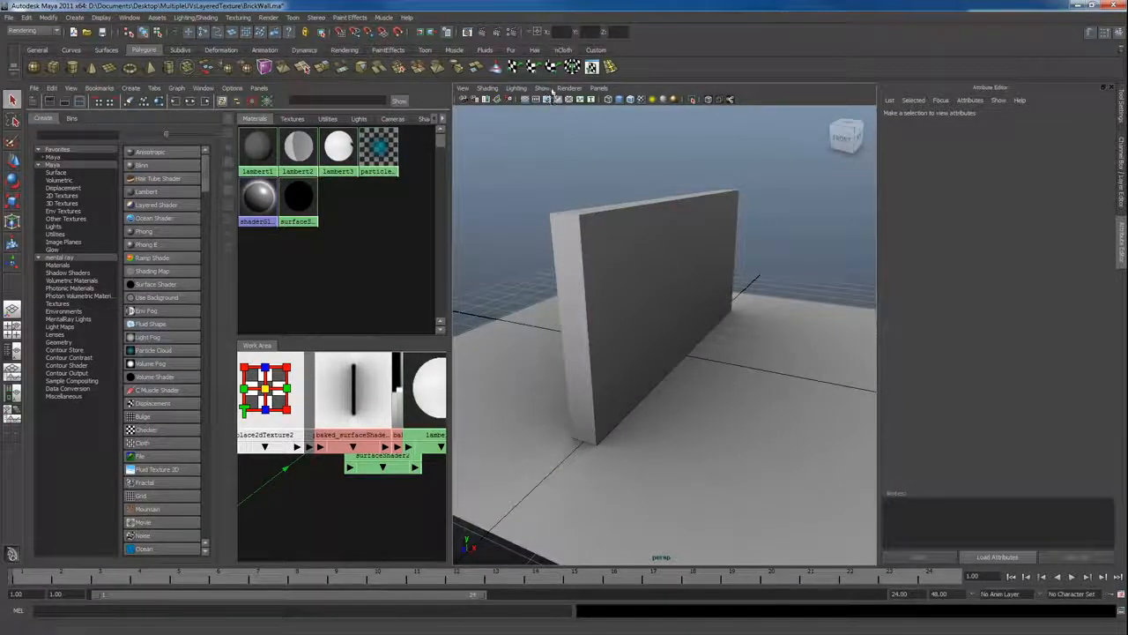
Step: Hide the grid in the perspective view
{"action": "left_click", "coordinate": [545, 89]}
{"action": "left_click", "coordinate": [569, 88]}
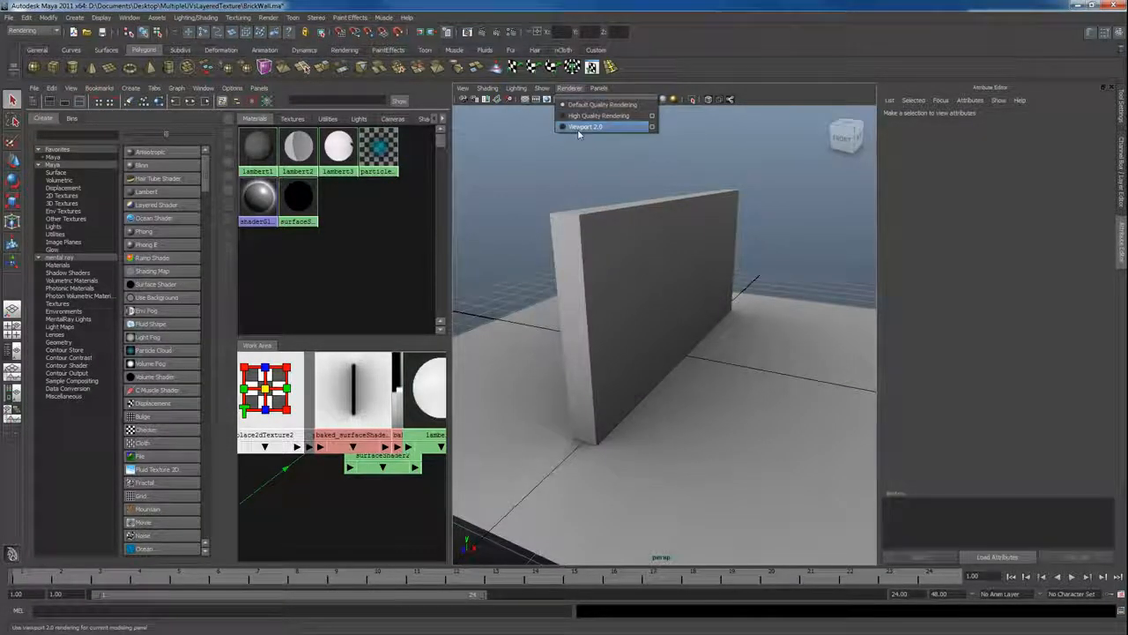
{"action": "left_click", "coordinate": [600, 116]}
{"action": "left_click", "coordinate": [542, 88]}
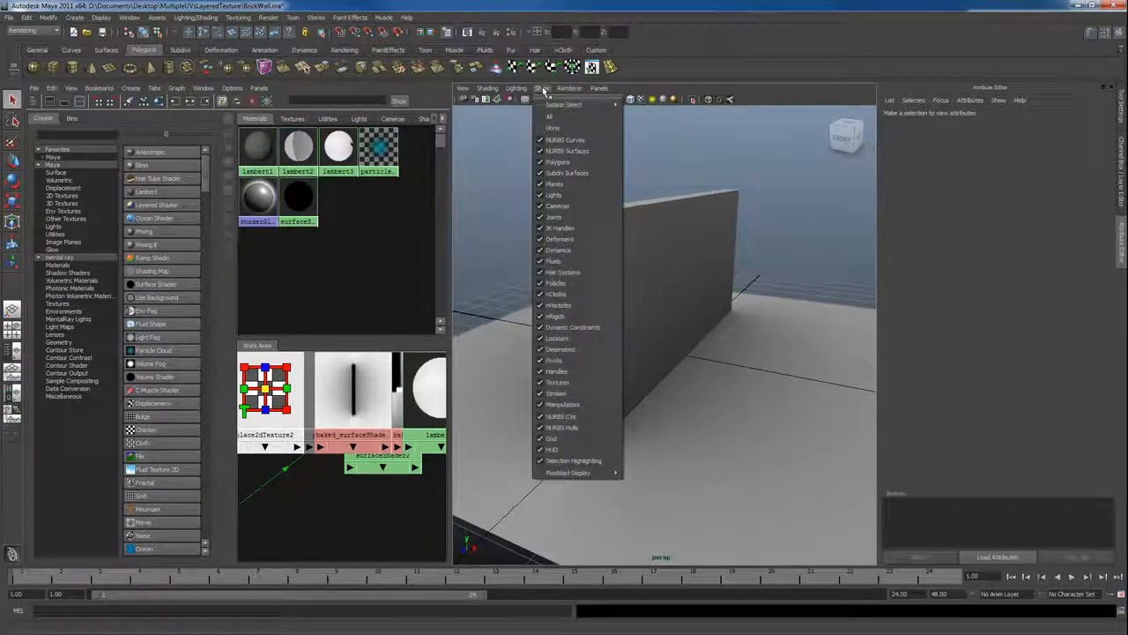
{"action": "left_click", "coordinate": [558, 439]}
Step: Inspect the baked ambient occlusion on the wall and floor from several sides, and move the floor's baked texture node aside
{"action": "left_click_drag", "start_coordinate": [784, 368], "coordinate": [681, 355], "text": "alt"}
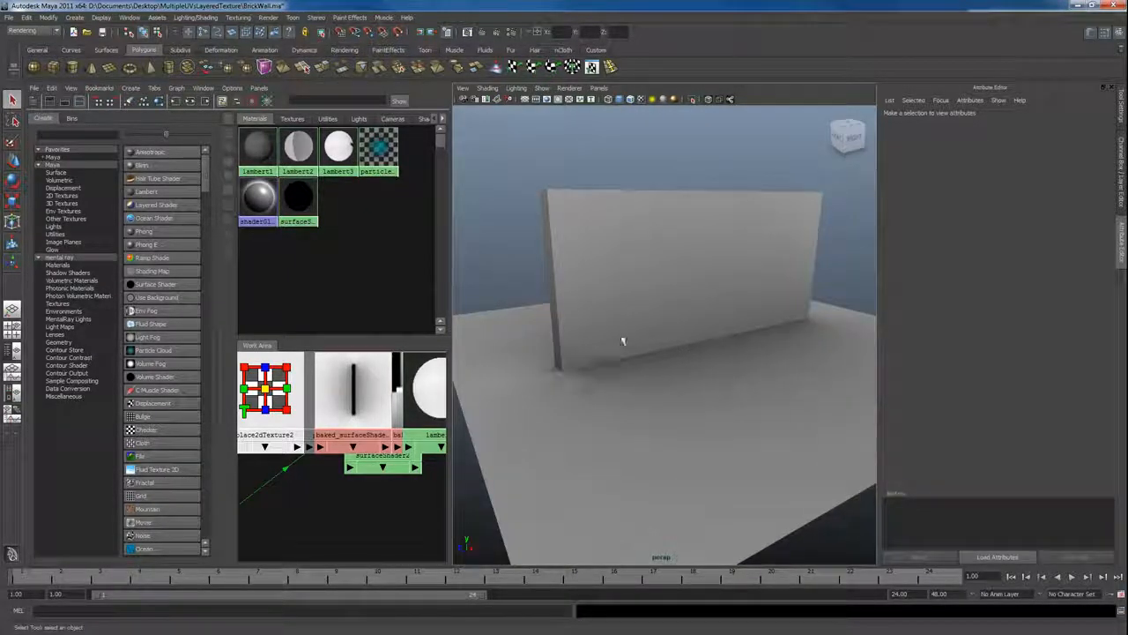
{"action": "left_click_drag", "start_coordinate": [621, 289], "coordinate": [574, 415], "text": "alt"}
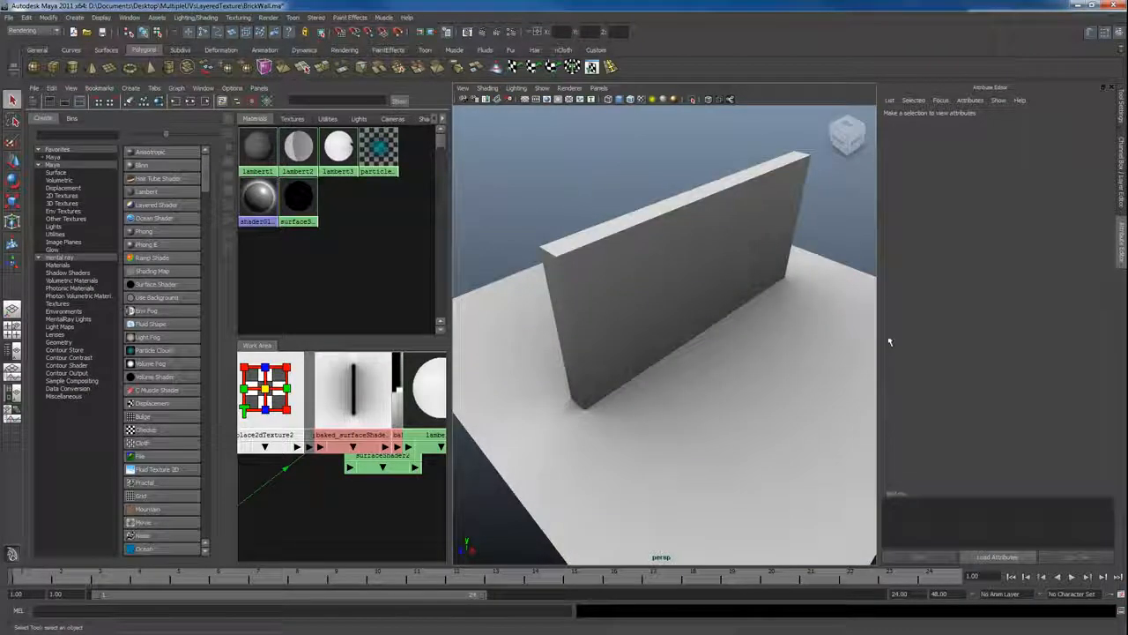
{"action": "left_click_drag", "start_coordinate": [801, 351], "coordinate": [670, 345], "text": "alt"}
{"action": "left_click_drag", "start_coordinate": [816, 335], "coordinate": [657, 297], "text": "alt"}
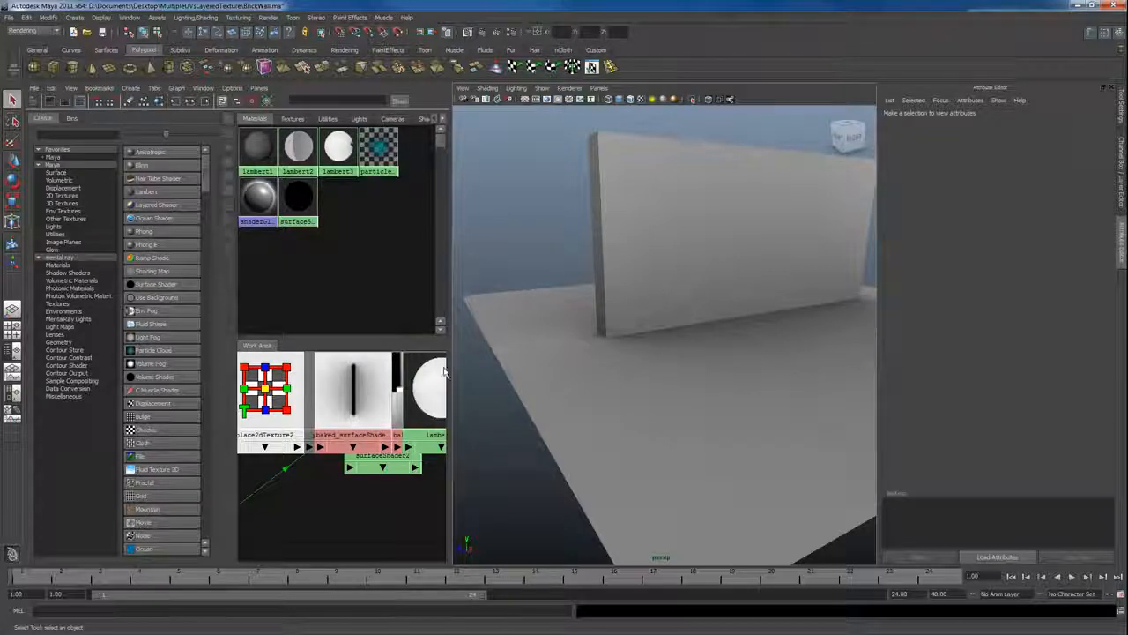
{"action": "left_click_drag", "start_coordinate": [356, 385], "coordinate": [313, 412]}
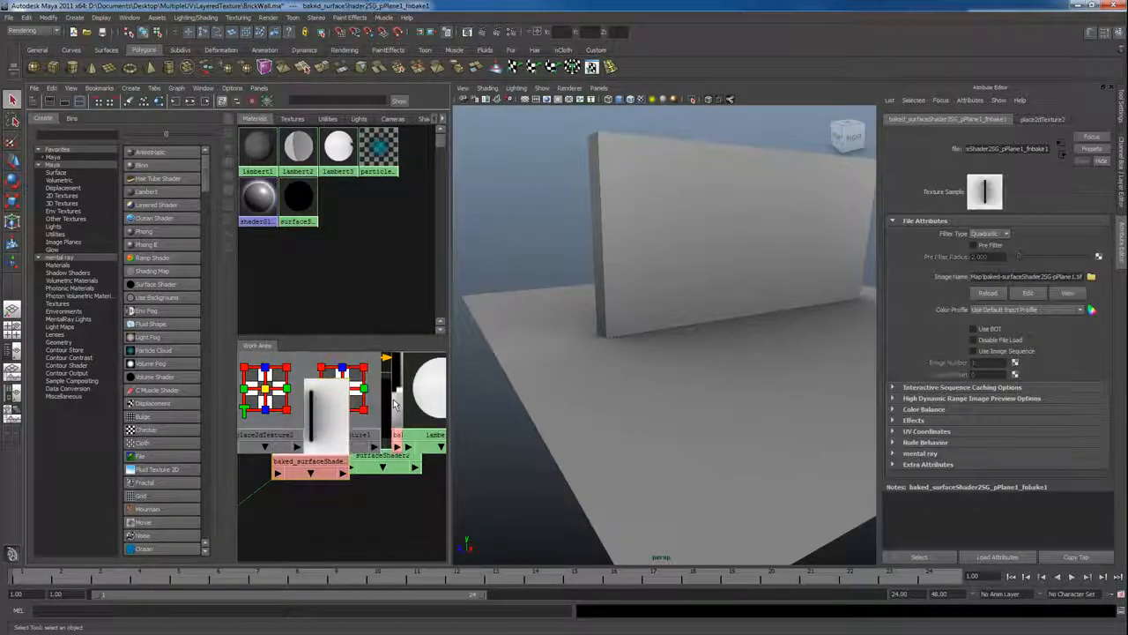
Step: Assign the black surfaceShader2 material to the wall and keep the wall selected
{"action": "left_click", "coordinate": [726, 216]}
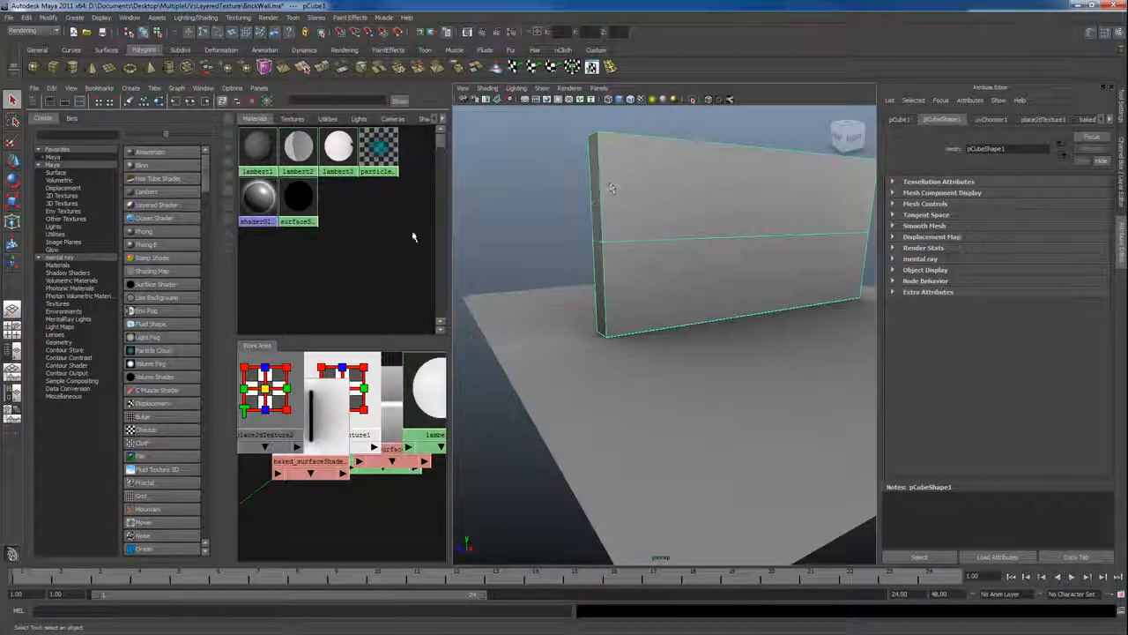
{"action": "middle_click_drag", "start_coordinate": [298, 198], "coordinate": [649, 188]}
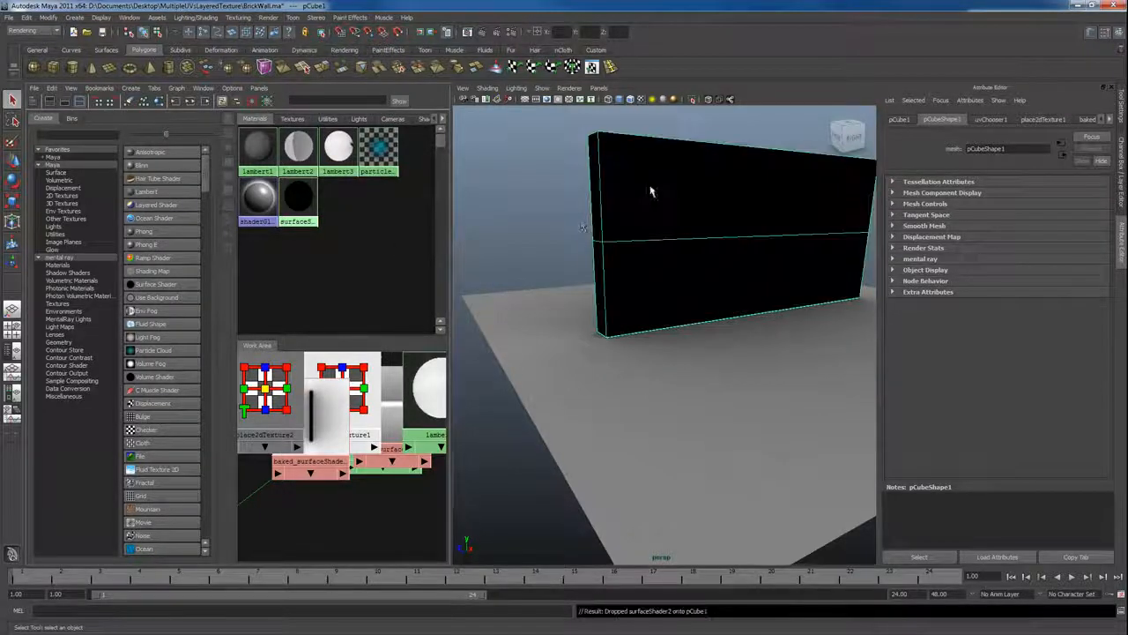
{"action": "left_click", "coordinate": [537, 189]}
{"action": "left_click", "coordinate": [655, 185]}
Step: Review the mental ray batch bake options down to the UV set override naming the AO set, and close them without baking
{"action": "left_click", "coordinate": [193, 18]}
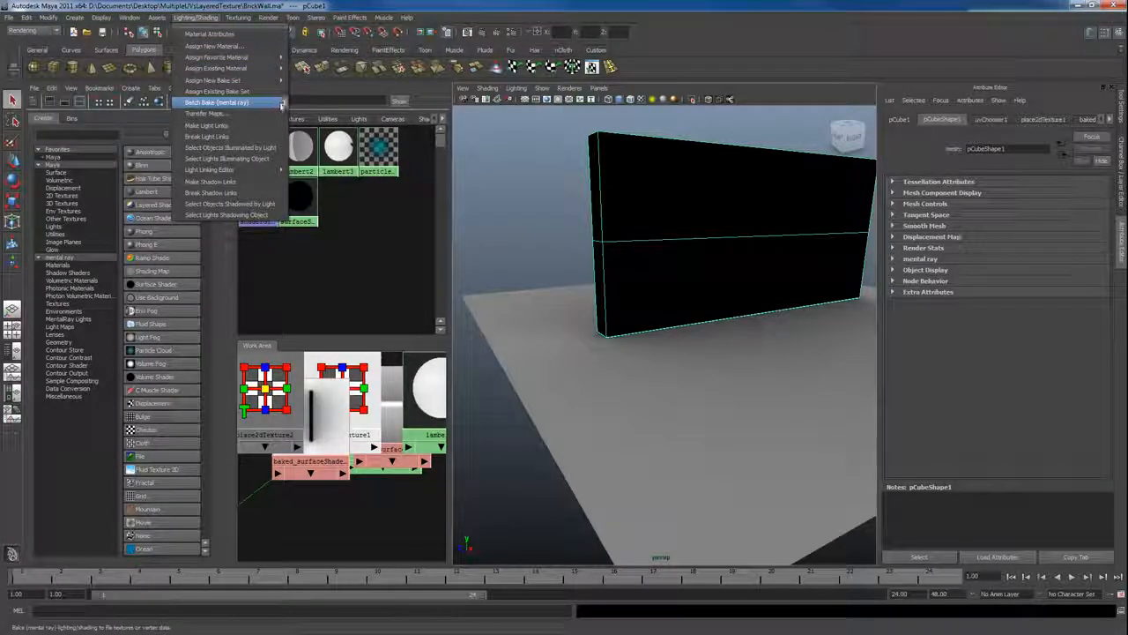
{"action": "left_click", "coordinate": [282, 104]}
{"action": "left_click_drag", "start_coordinate": [476, 109], "coordinate": [550, 87]}
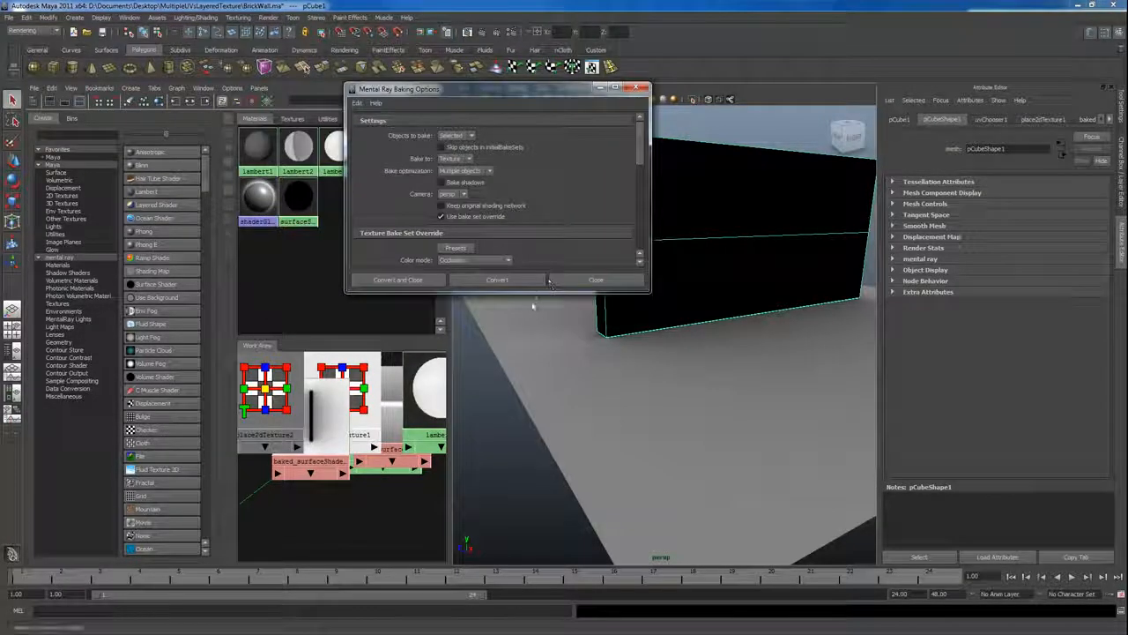
{"action": "left_click_drag", "start_coordinate": [548, 292], "coordinate": [549, 432]}
{"action": "left_click_drag", "start_coordinate": [642, 265], "coordinate": [641, 375]}
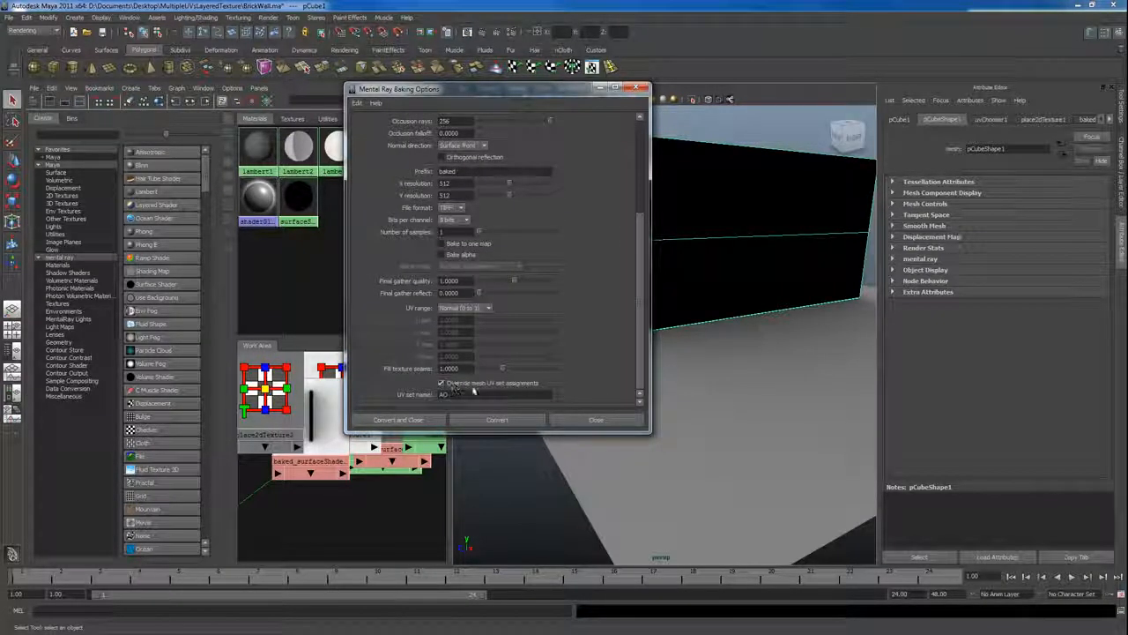
{"action": "left_click_drag", "start_coordinate": [490, 393], "coordinate": [345, 393]}
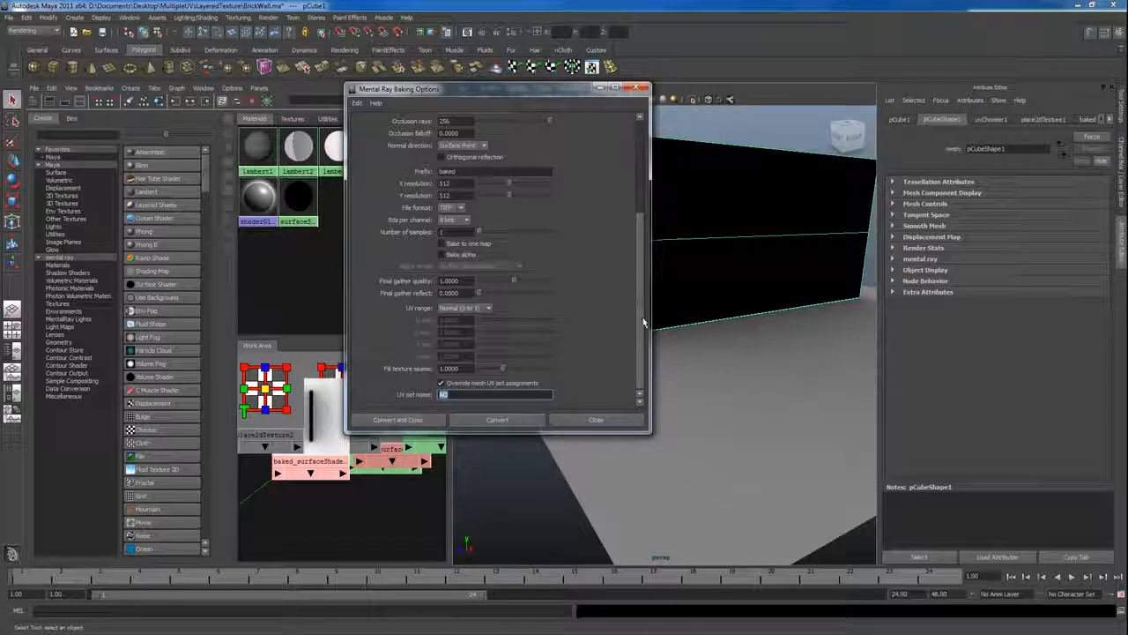
{"action": "left_click", "coordinate": [623, 423]}
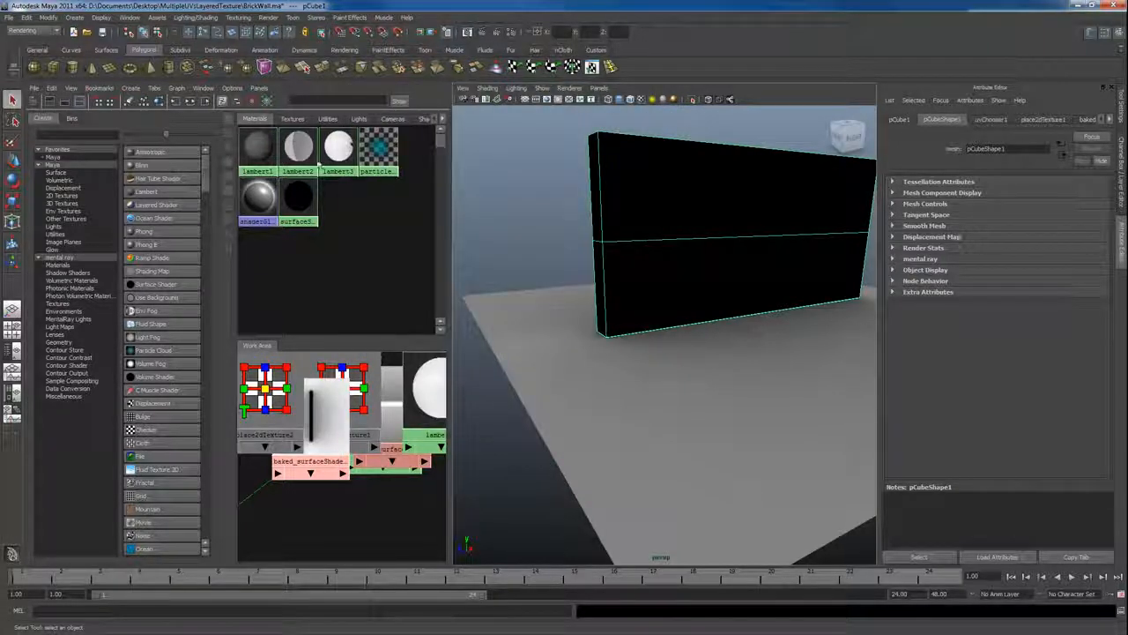
Step: Reassign the baked lambert2 material to the wall and deselect it
{"action": "right_click_drag", "start_coordinate": [296, 151], "coordinate": [295, 120]}
{"action": "left_click", "coordinate": [560, 251]}
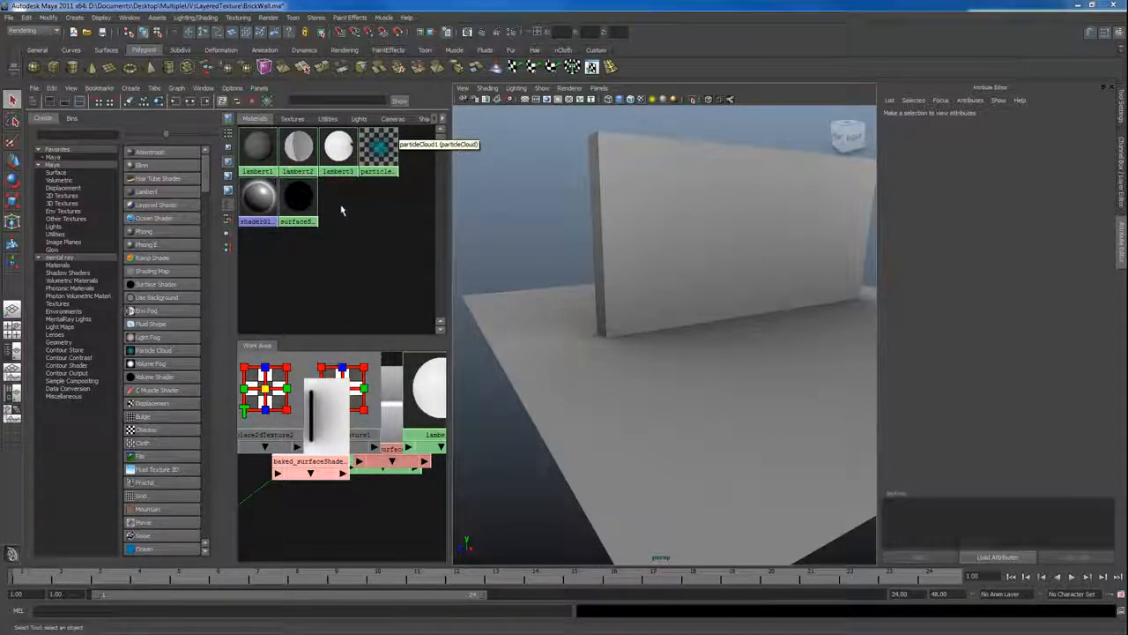
Step: Create a Blinn material and name it BrickWall
{"action": "left_click", "coordinate": [142, 166]}
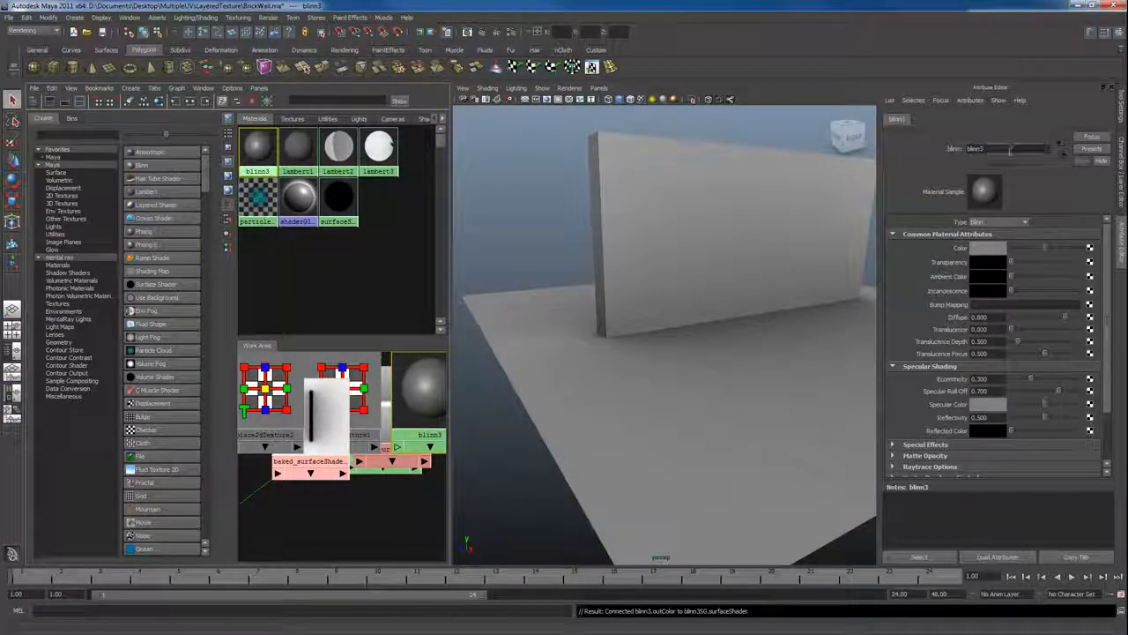
{"action": "double_click", "coordinate": [1010, 150]}
{"action": "type", "text": "BrickW"}
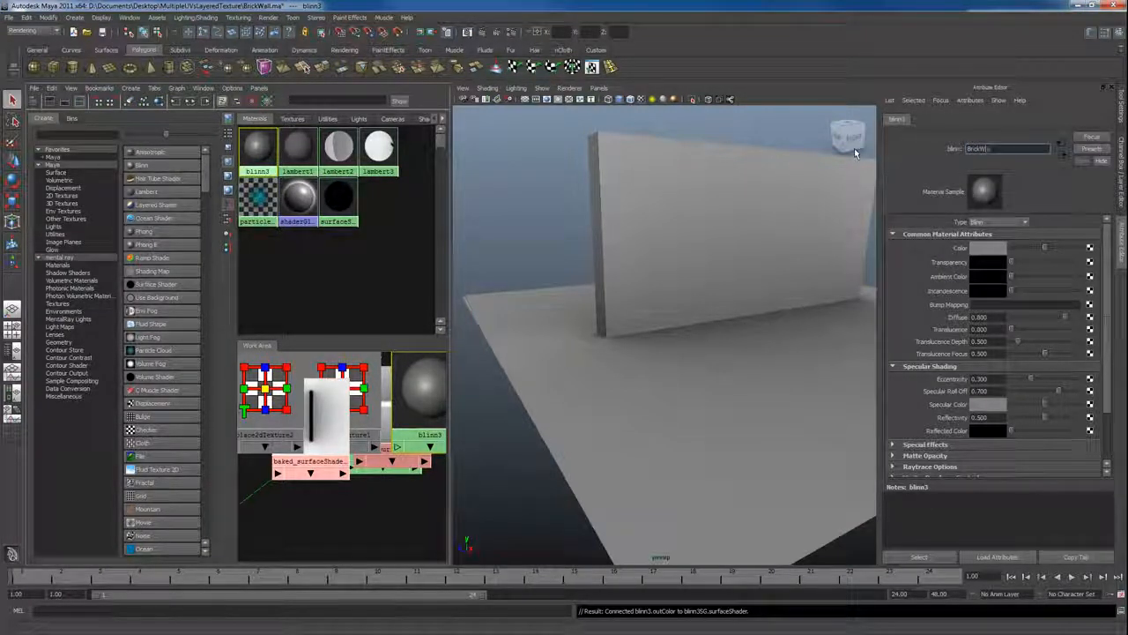
{"action": "type", "text": "all"}
{"action": "key", "text": "Return"}
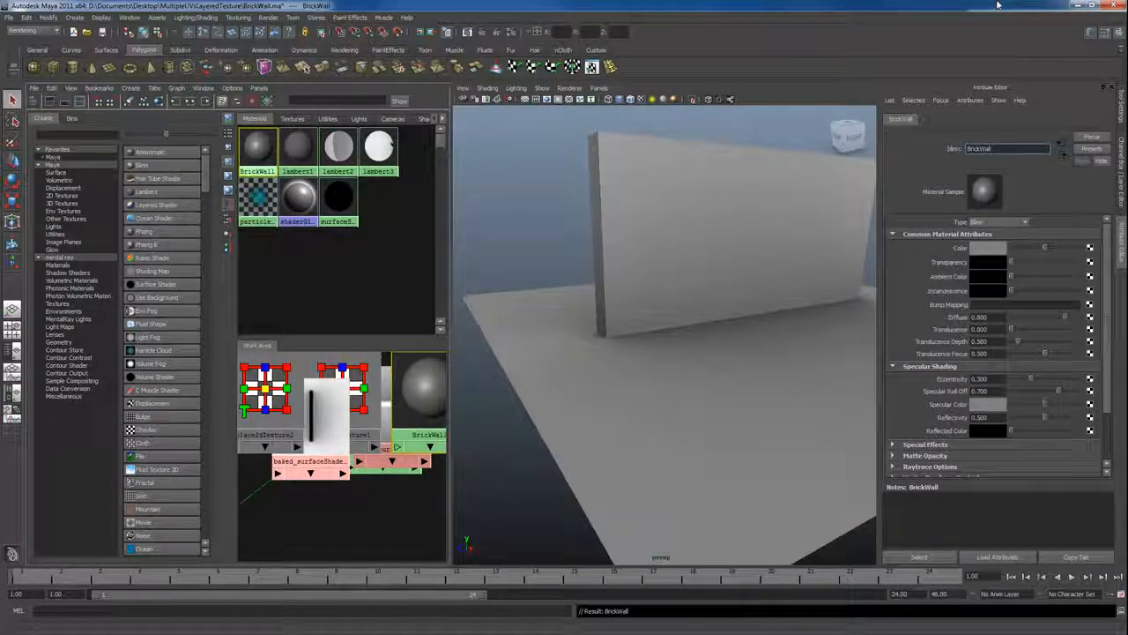
Step: Create a second Blinn material and name it Floor
{"action": "left_click", "coordinate": [137, 166]}
{"action": "type", "text": "F"}
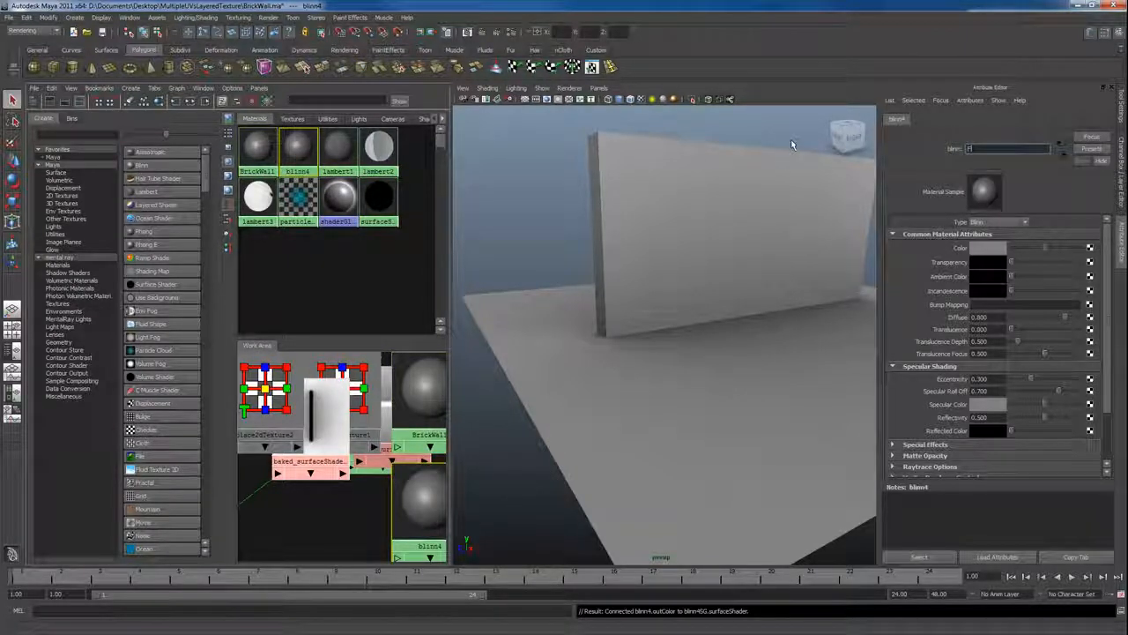
{"action": "type", "text": "loor"}
{"action": "key", "text": "Return"}
Step: Assign the BrickWall material to the wall and the Floor material to the ground plane, and clear the selection
{"action": "left_click", "coordinate": [710, 252]}
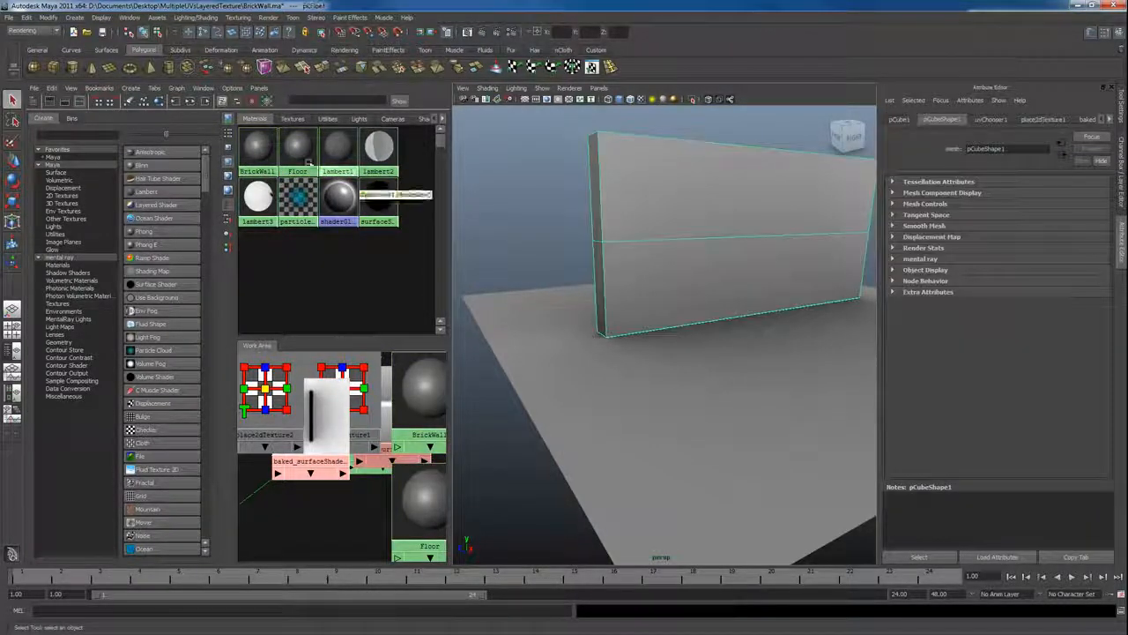
{"action": "right_click", "coordinate": [297, 150]}
{"action": "left_click", "coordinate": [246, 163]}
{"action": "left_click", "coordinate": [555, 357]}
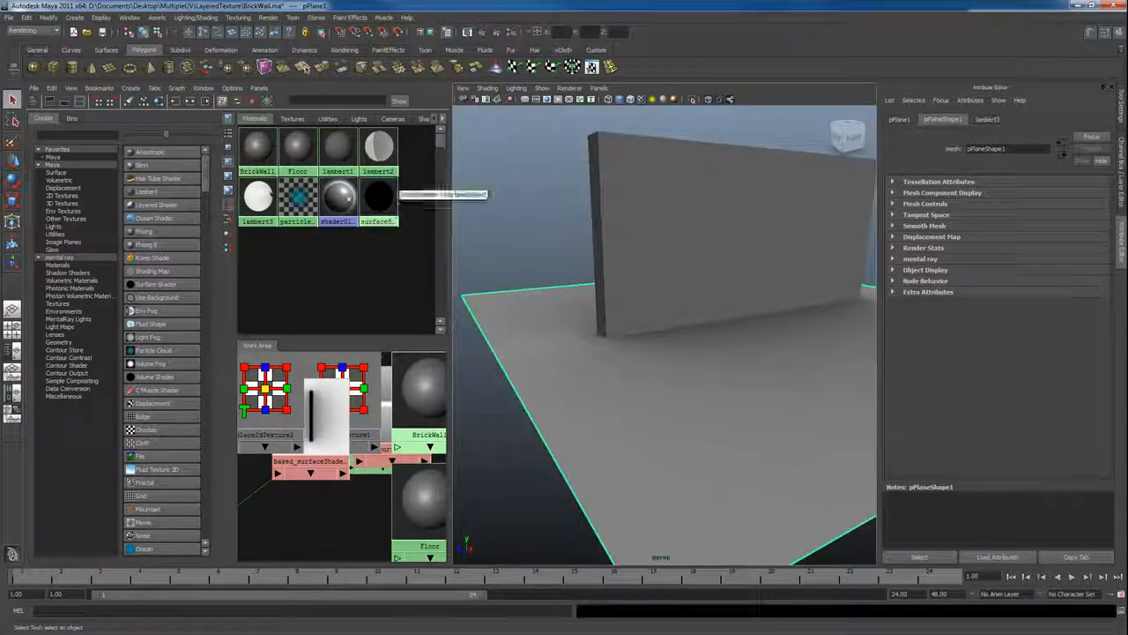
{"action": "right_click_drag", "start_coordinate": [292, 154], "coordinate": [288, 129]}
{"action": "left_click", "coordinate": [504, 244]}
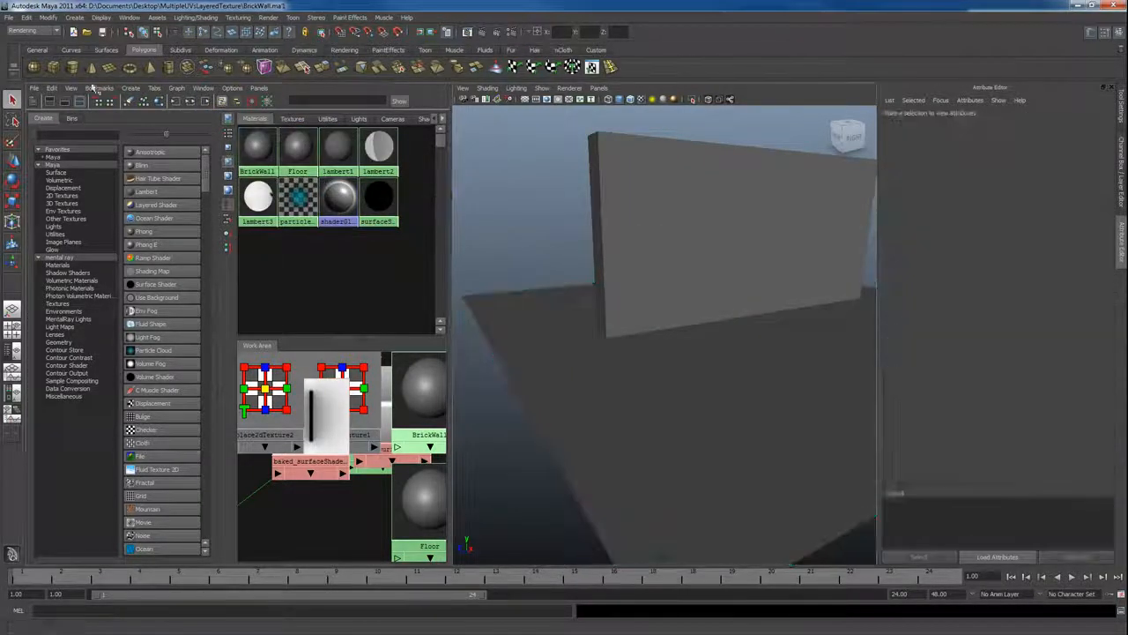
Step: Delete the unused shading nodes and enlarge the Hypershade work area
{"action": "left_click", "coordinate": [51, 88]}
{"action": "left_click", "coordinate": [66, 109]}
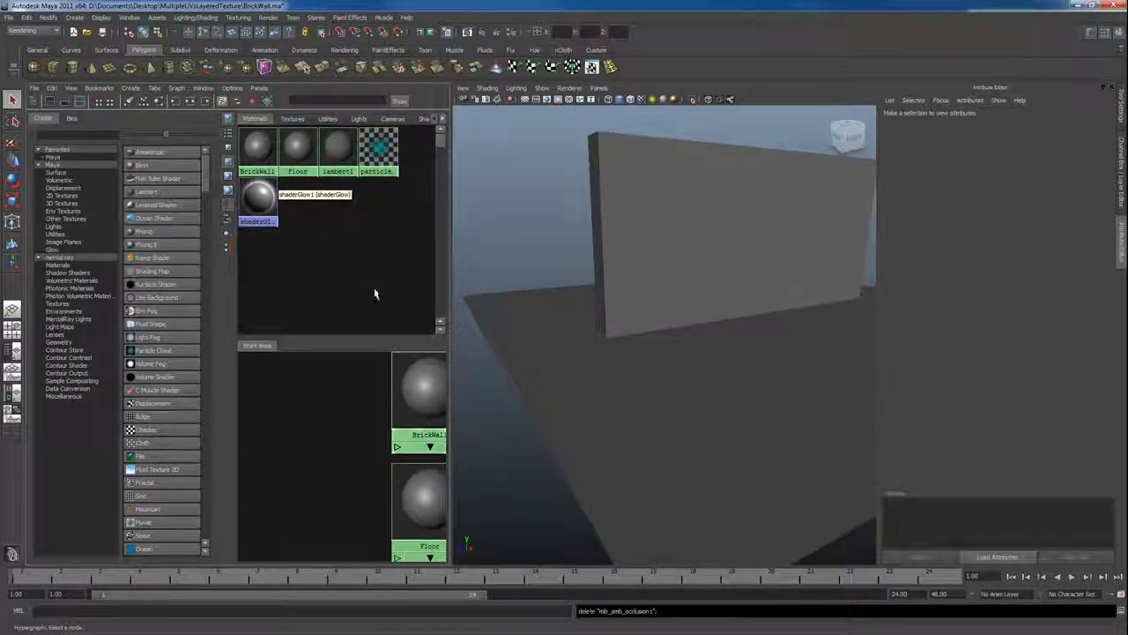
{"action": "scroll", "coordinate": [331, 441], "scroll_direction": "down", "scroll_amount": 2}
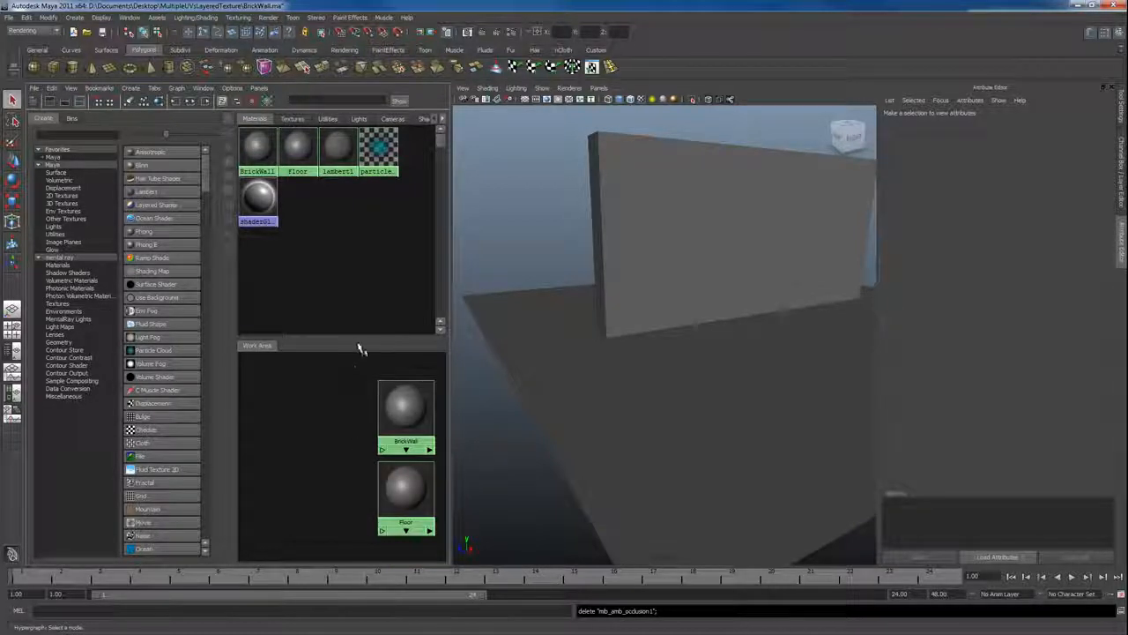
{"action": "left_click_drag", "start_coordinate": [360, 344], "coordinate": [348, 266]}
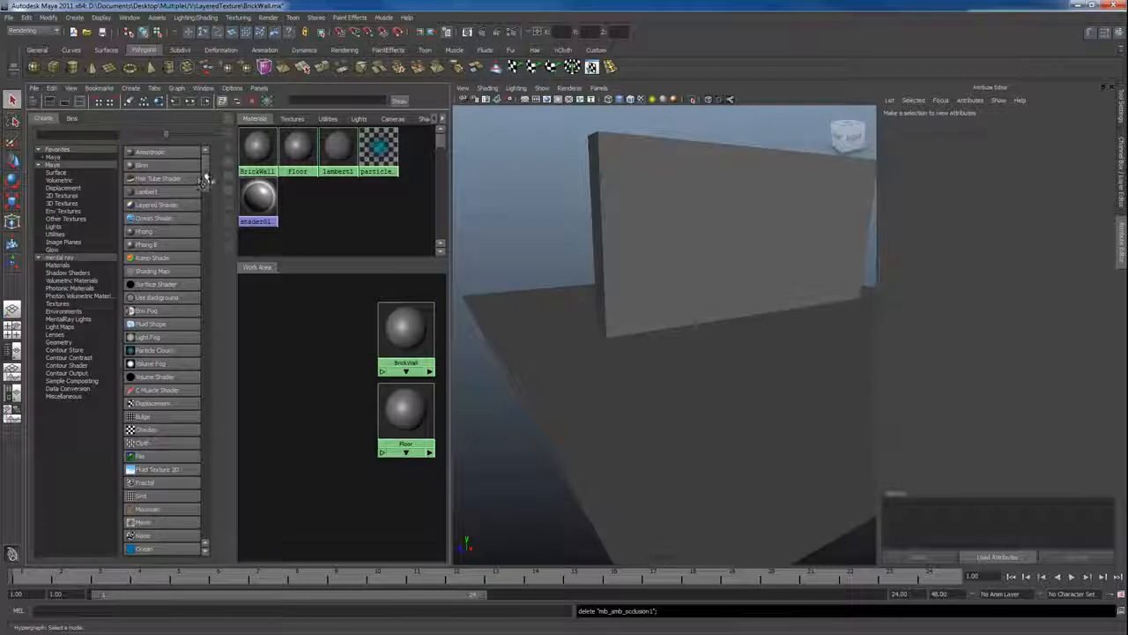
Step: Create two Layered Texture nodes and arrange them one above the other beside the BrickWall and Floor materials
{"action": "left_click_drag", "start_coordinate": [205, 176], "coordinate": [212, 210]}
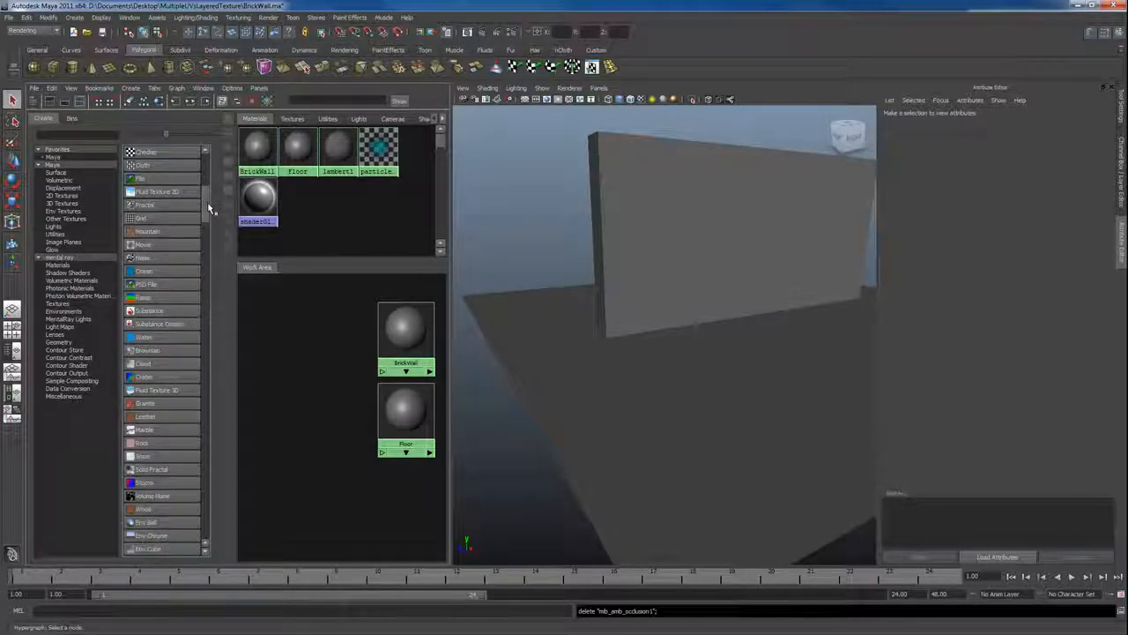
{"action": "scroll", "coordinate": [208, 206], "scroll_direction": "down", "scroll_amount": 7}
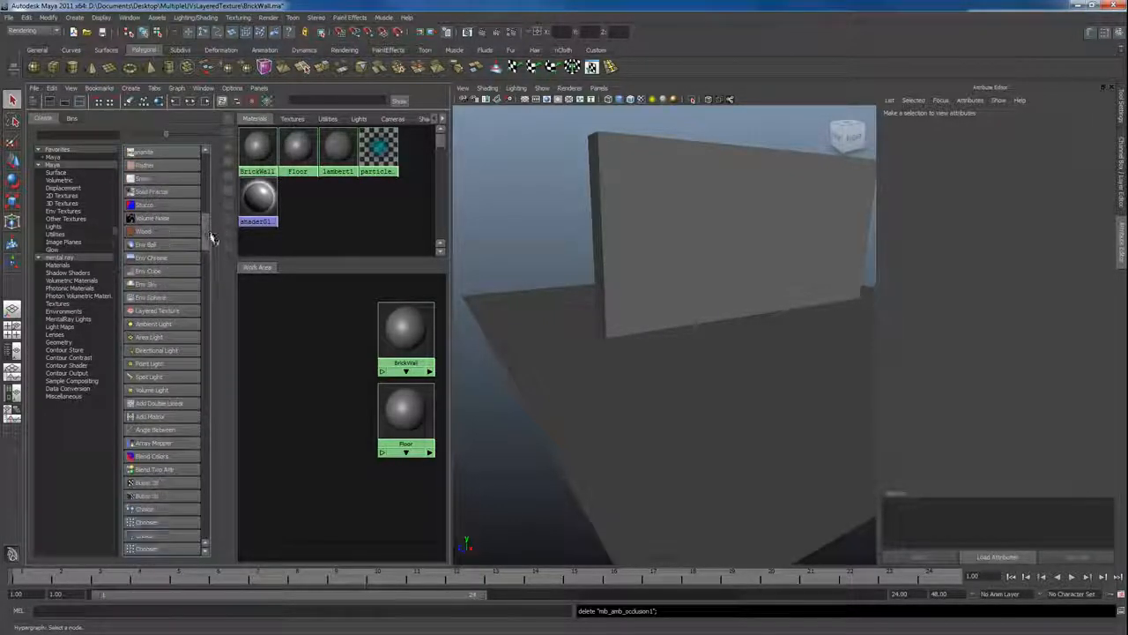
{"action": "left_click", "coordinate": [145, 311]}
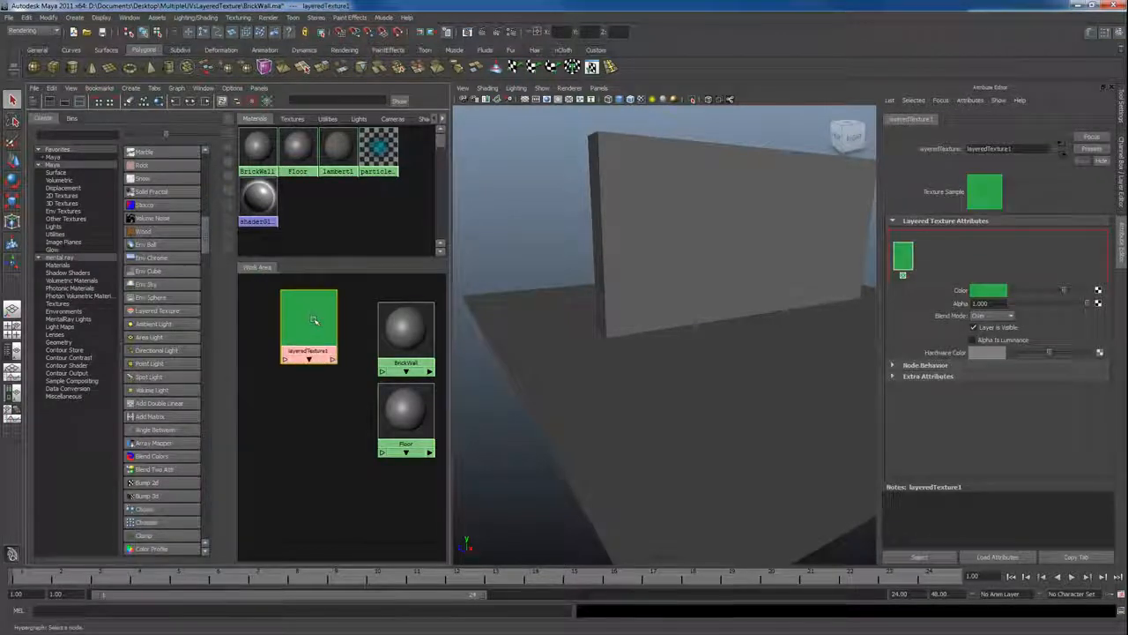
{"action": "left_click", "coordinate": [146, 312]}
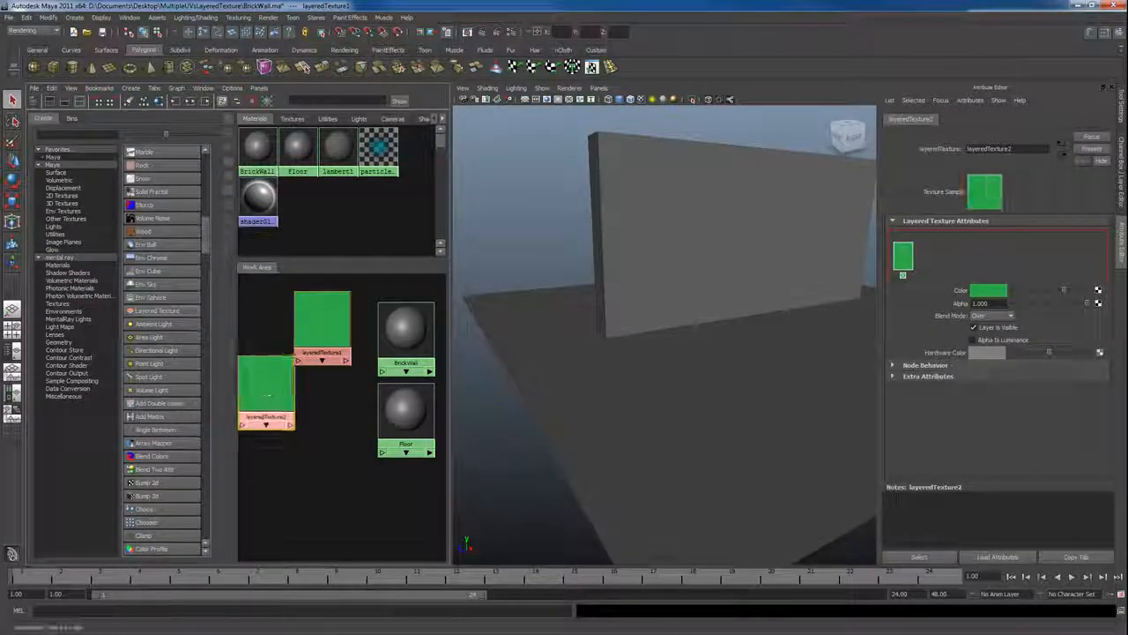
{"action": "left_click_drag", "start_coordinate": [269, 393], "coordinate": [329, 430]}
Step: Rename the upper layered texture, beside the BrickWall material, as BrickLayeredTex
{"action": "left_click", "coordinate": [313, 310]}
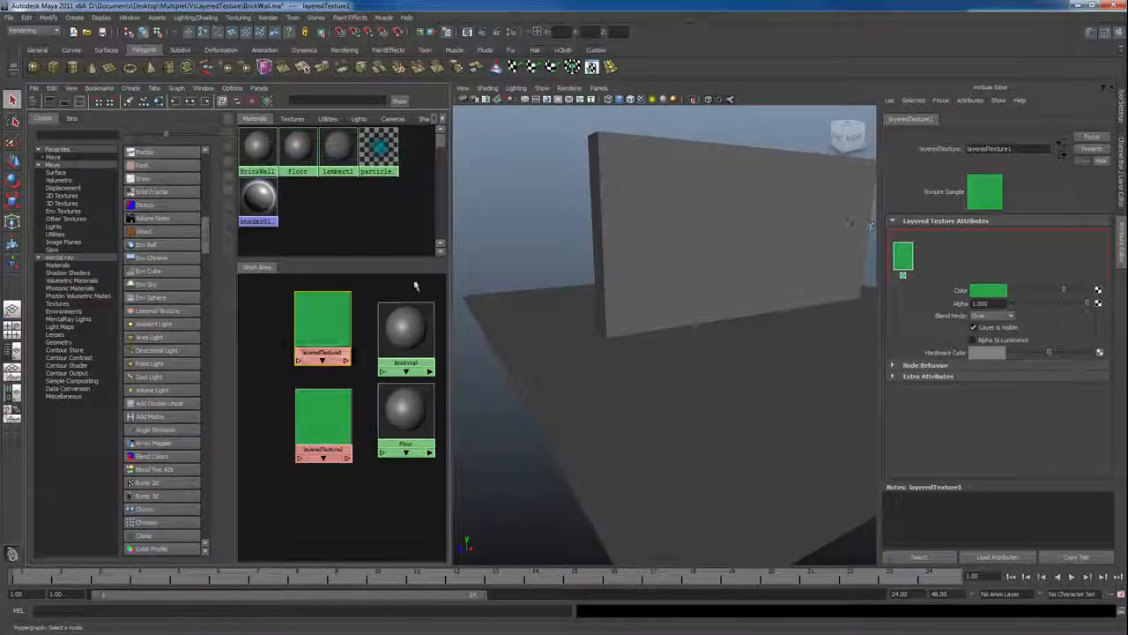
{"action": "left_click_drag", "start_coordinate": [1033, 148], "coordinate": [831, 140]}
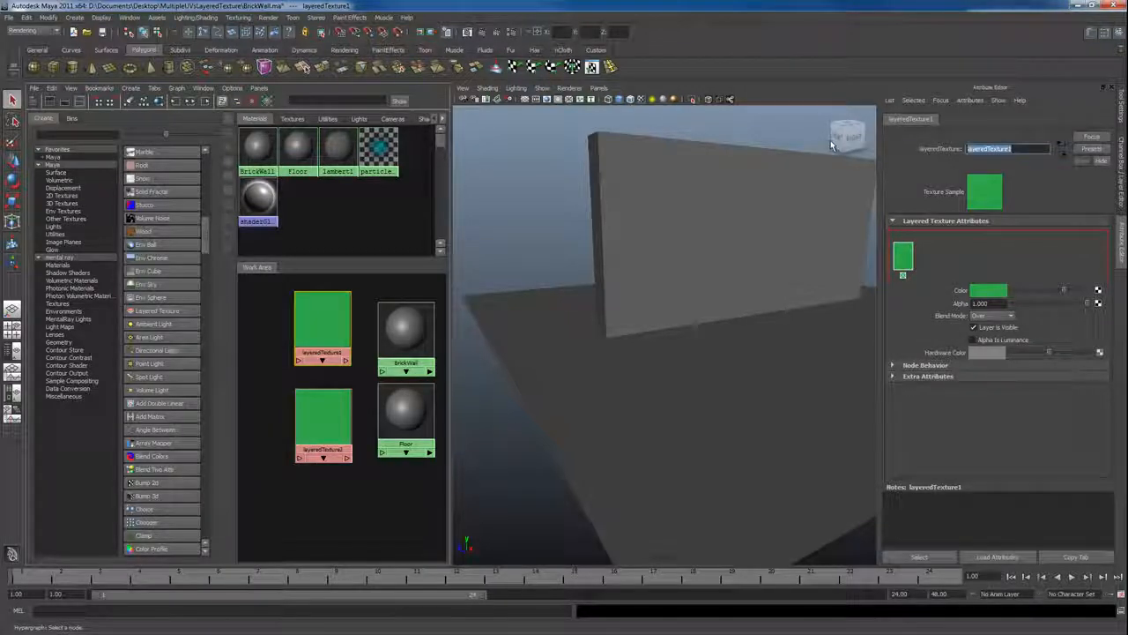
{"action": "type", "text": "BrickLayered"}
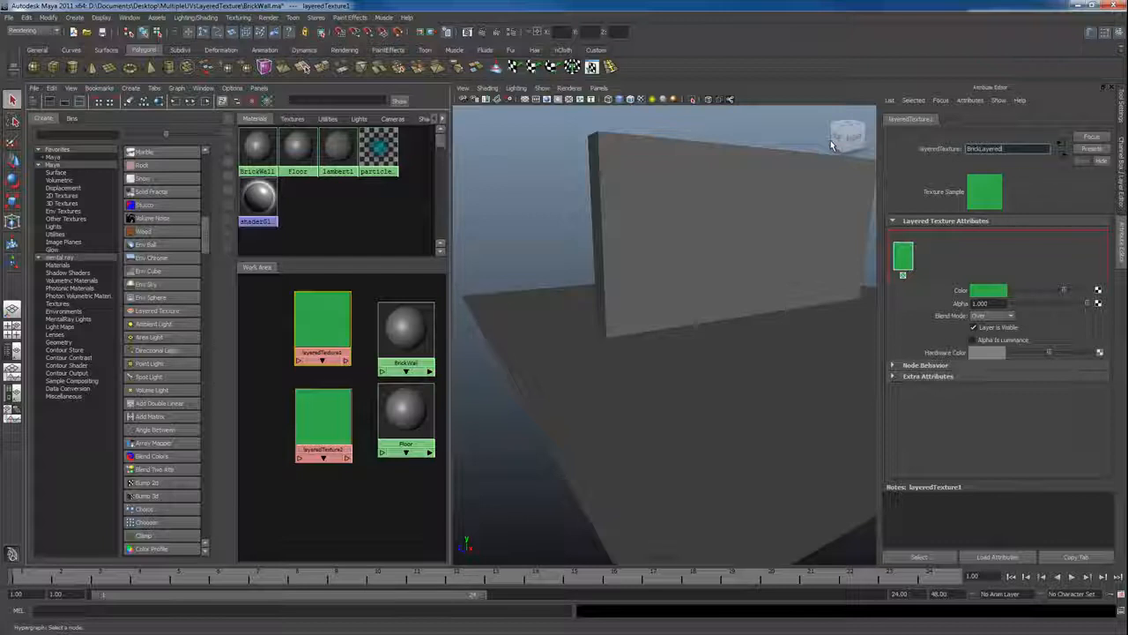
{"action": "type", "text": "Tex"}
{"action": "key", "text": "Return"}
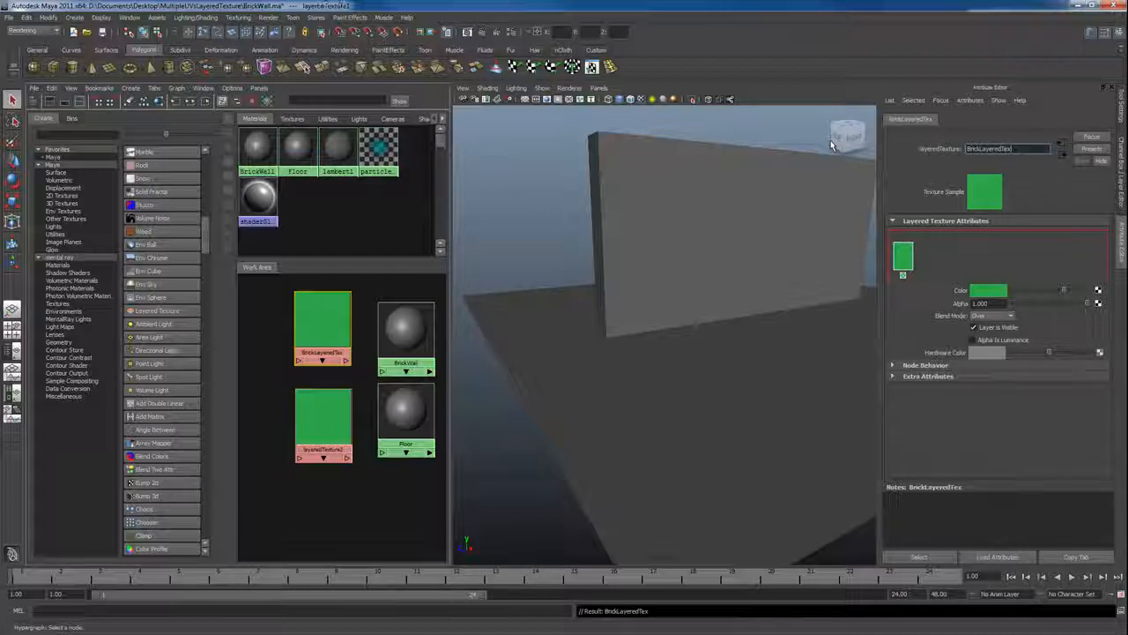
Step: Rename the lower layered texture, beside the Floor material, as FloorLayeredTex
{"action": "left_click", "coordinate": [322, 421]}
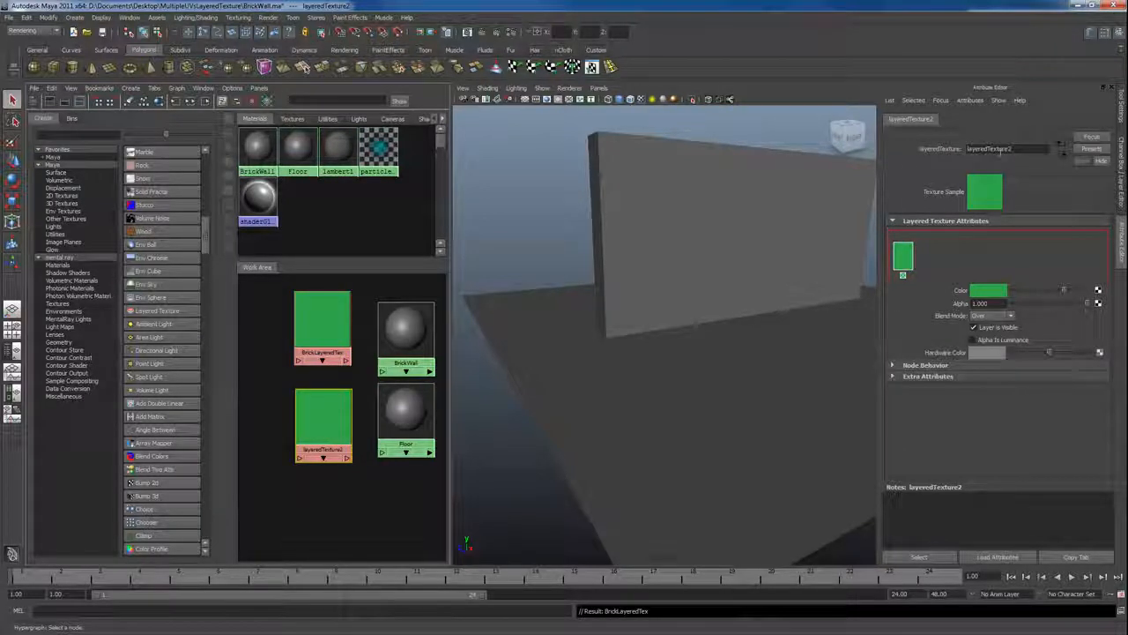
{"action": "type", "text": "Floor"}
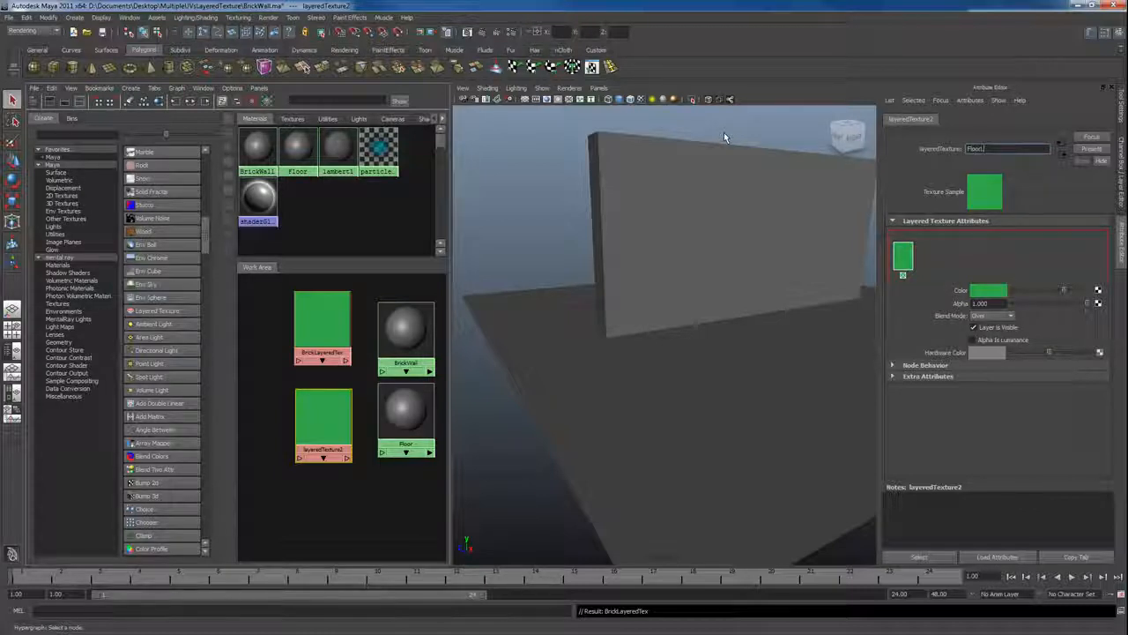
{"action": "type", "text": "Layered"}
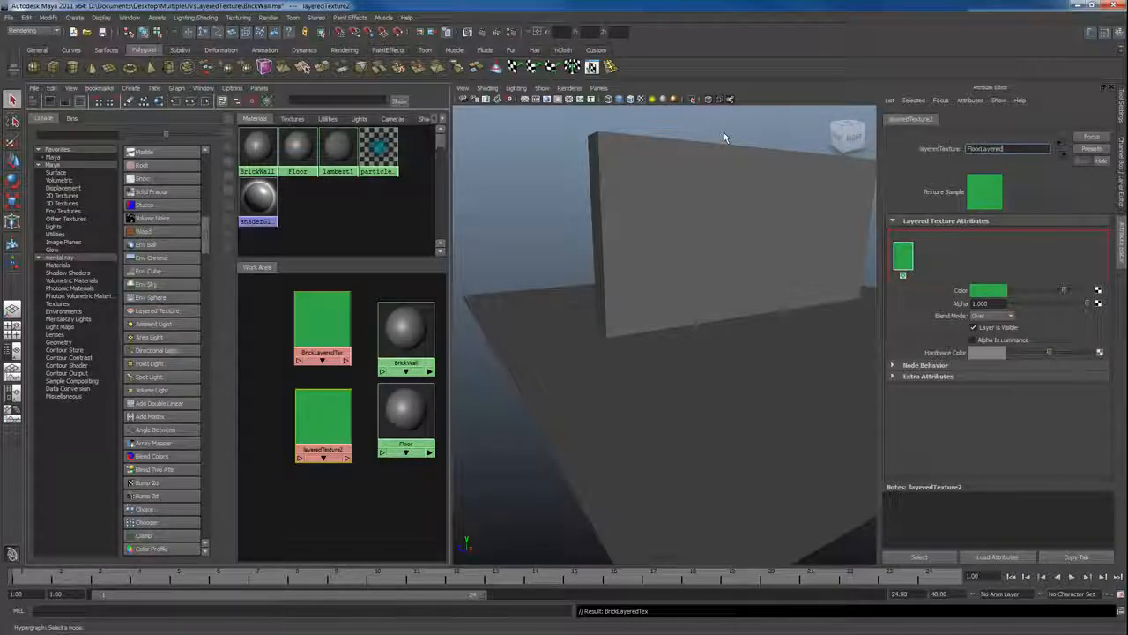
{"action": "type", "text": "Tex"}
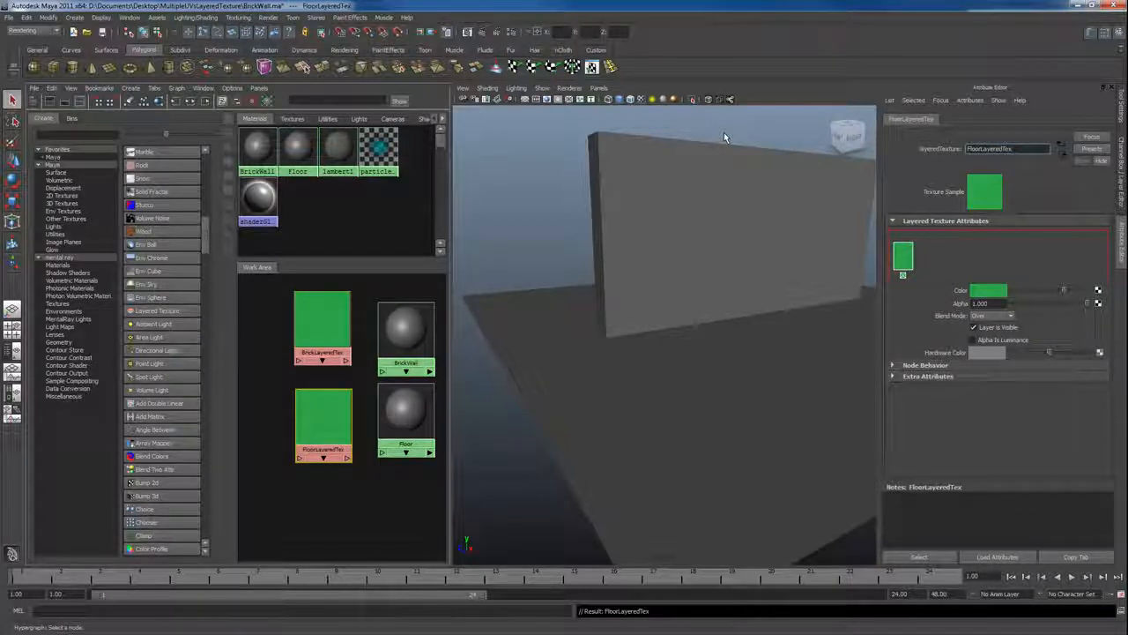
Step: Connect BrickLayeredTex to the BrickWall material's Color and FloorLayeredTex to the Floor material's Color
{"action": "left_click", "coordinate": [405, 328]}
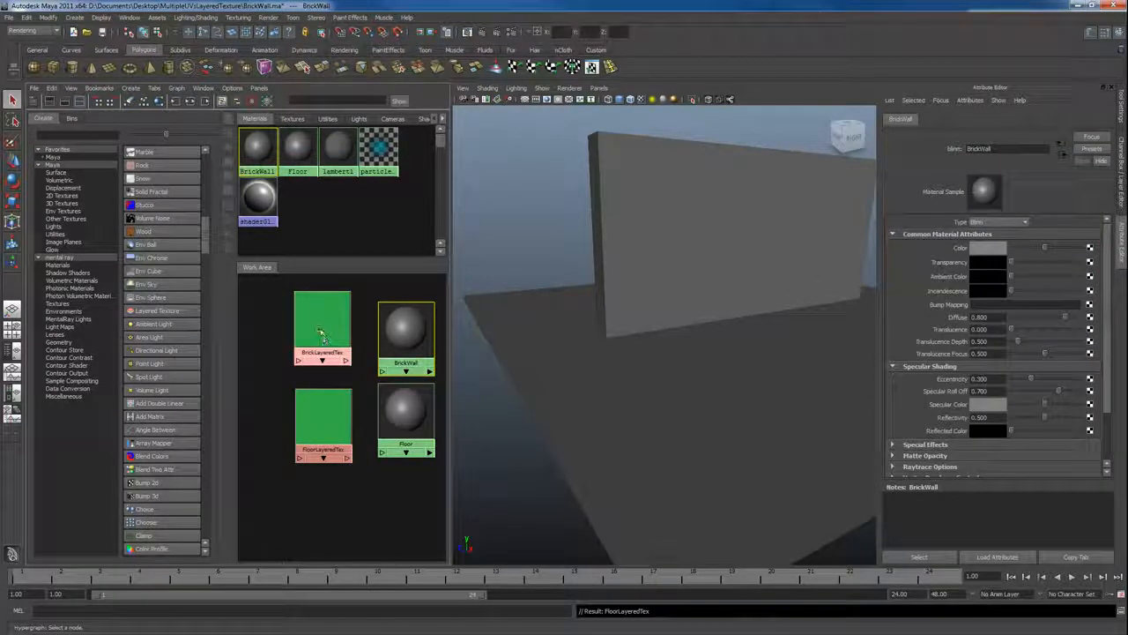
{"action": "middle_click_drag", "start_coordinate": [321, 335], "coordinate": [404, 332]}
{"action": "left_click", "coordinate": [405, 410]}
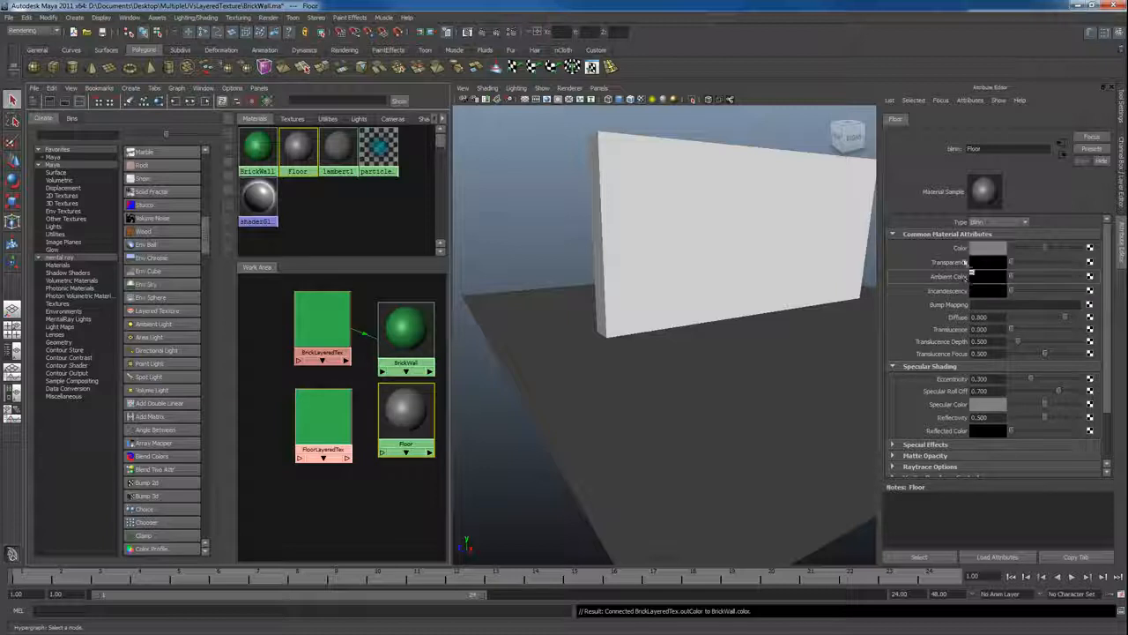
{"action": "middle_click_drag", "start_coordinate": [969, 273], "coordinate": [968, 250]}
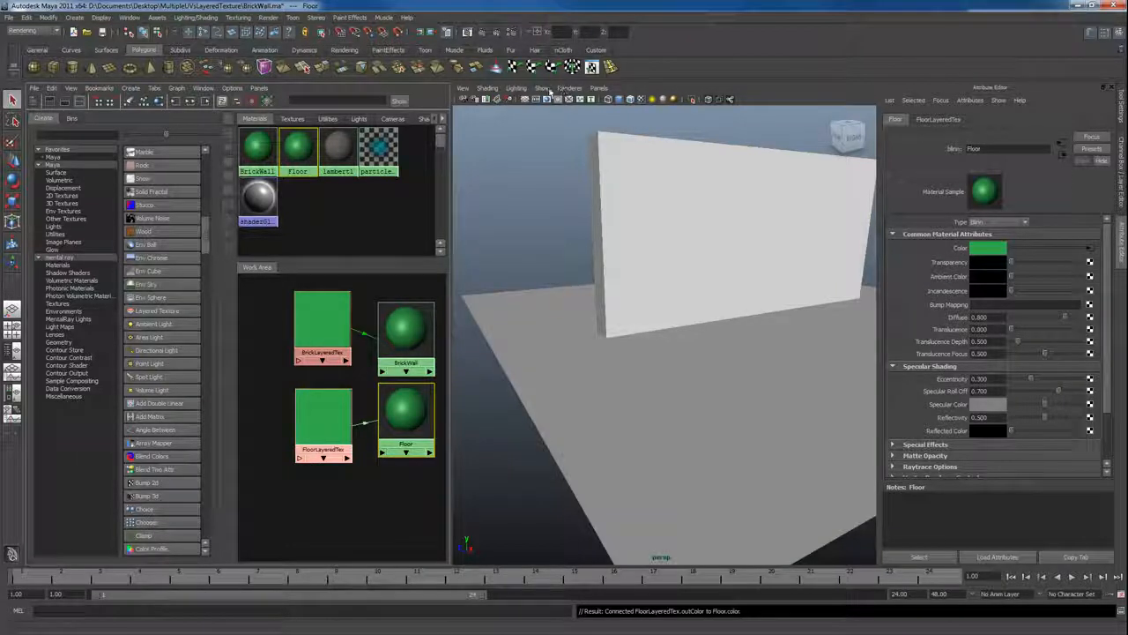
Step: Switch the perspective viewport to High Quality rendering and frame the whole wall and floor
{"action": "left_click", "coordinate": [558, 170]}
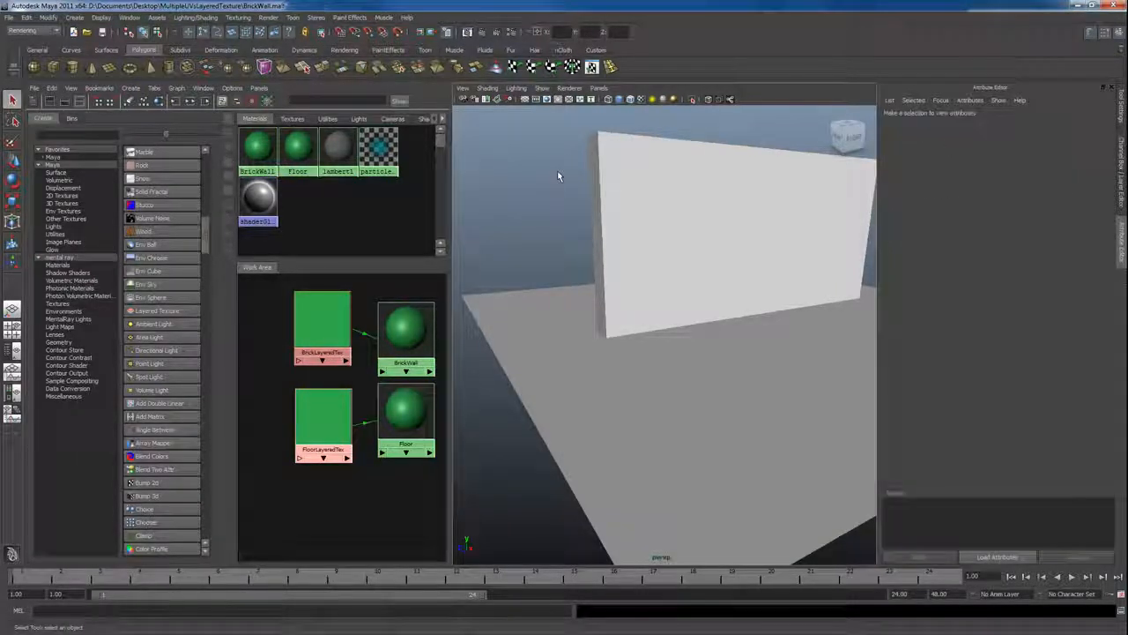
{"action": "left_click", "coordinate": [558, 94]}
{"action": "left_click", "coordinate": [571, 120]}
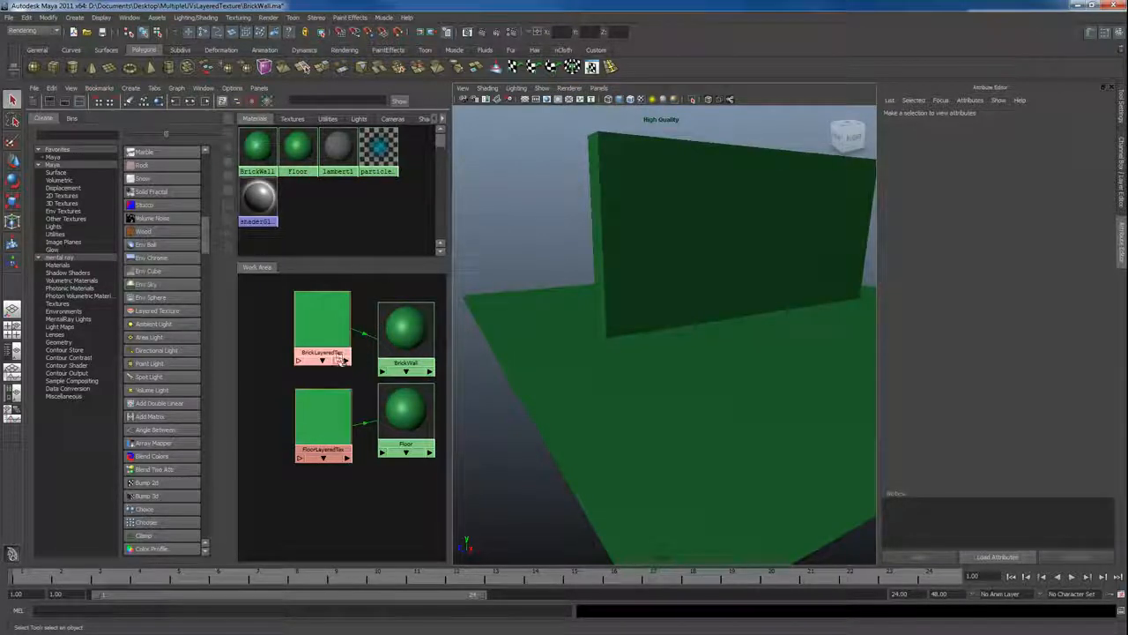
{"action": "scroll", "coordinate": [708, 347], "scroll_direction": "down", "scroll_amount": 4}
{"action": "left_click_drag", "start_coordinate": [704, 338], "coordinate": [594, 355], "text": "alt"}
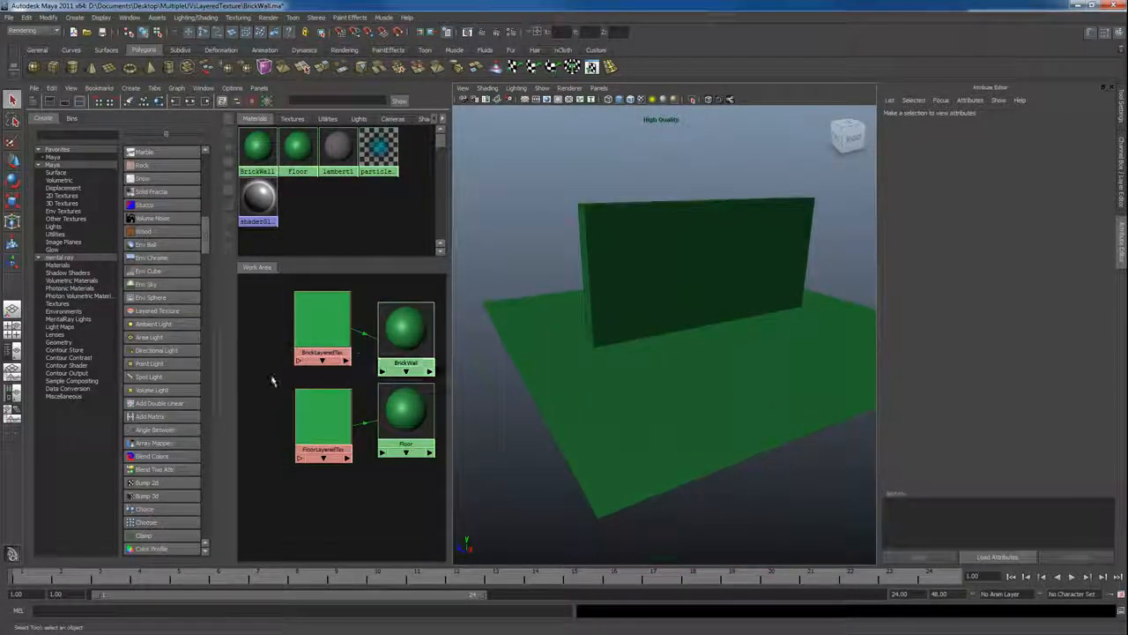
Step: Create a 2D File texture and place it with its placement node beside BrickLayeredTex in the work area
{"action": "right_click_drag", "start_coordinate": [273, 381], "coordinate": [256, 370], "text": "alt"}
{"action": "middle_click_drag", "start_coordinate": [270, 366], "coordinate": [319, 359], "text": "alt"}
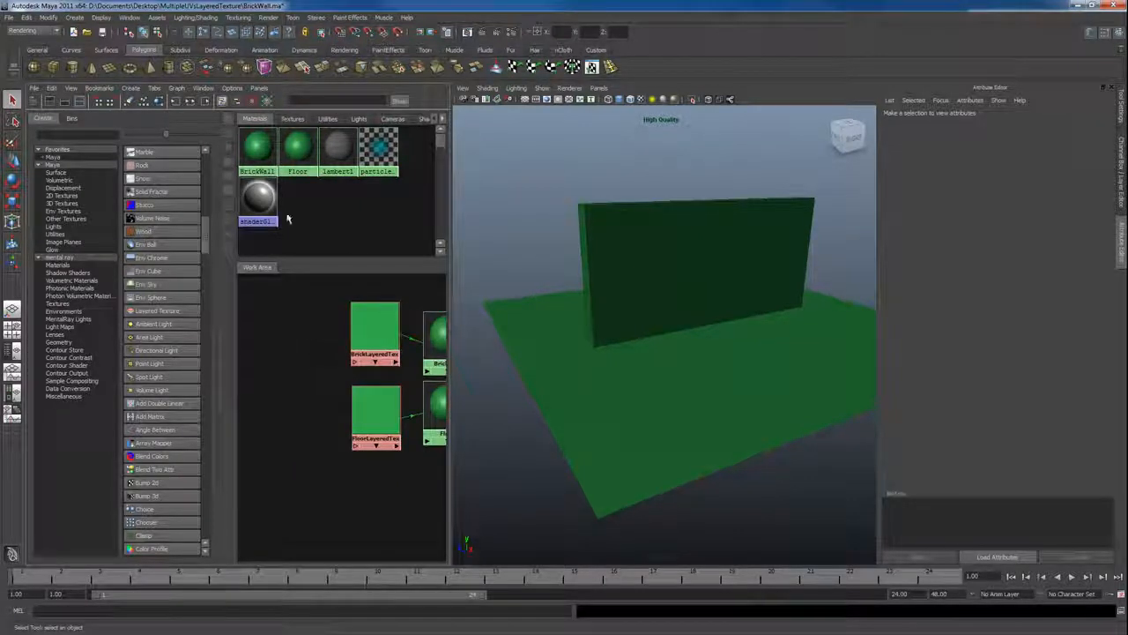
{"action": "left_click", "coordinate": [292, 118]}
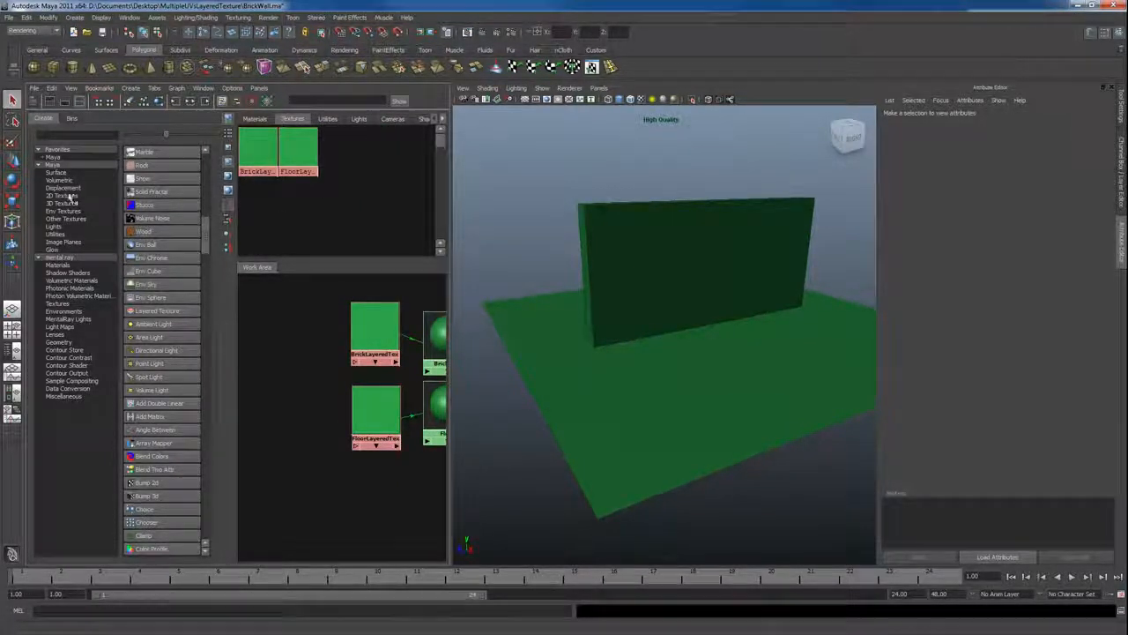
{"action": "left_click", "coordinate": [60, 195]}
{"action": "left_click", "coordinate": [157, 192]}
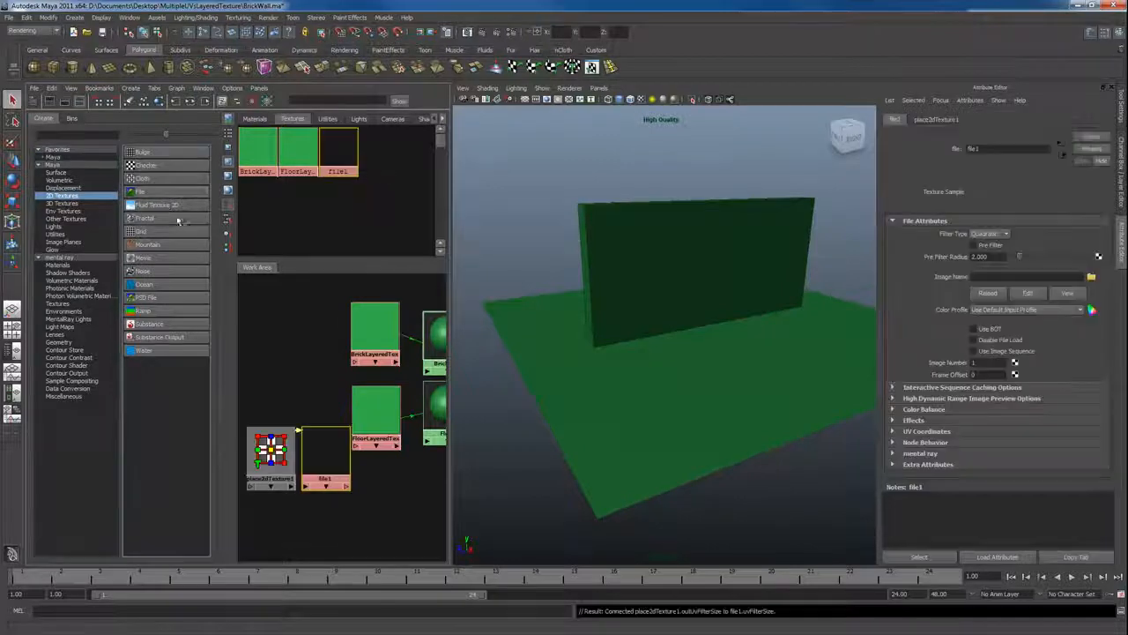
{"action": "left_click_drag", "start_coordinate": [261, 457], "coordinate": [263, 333]}
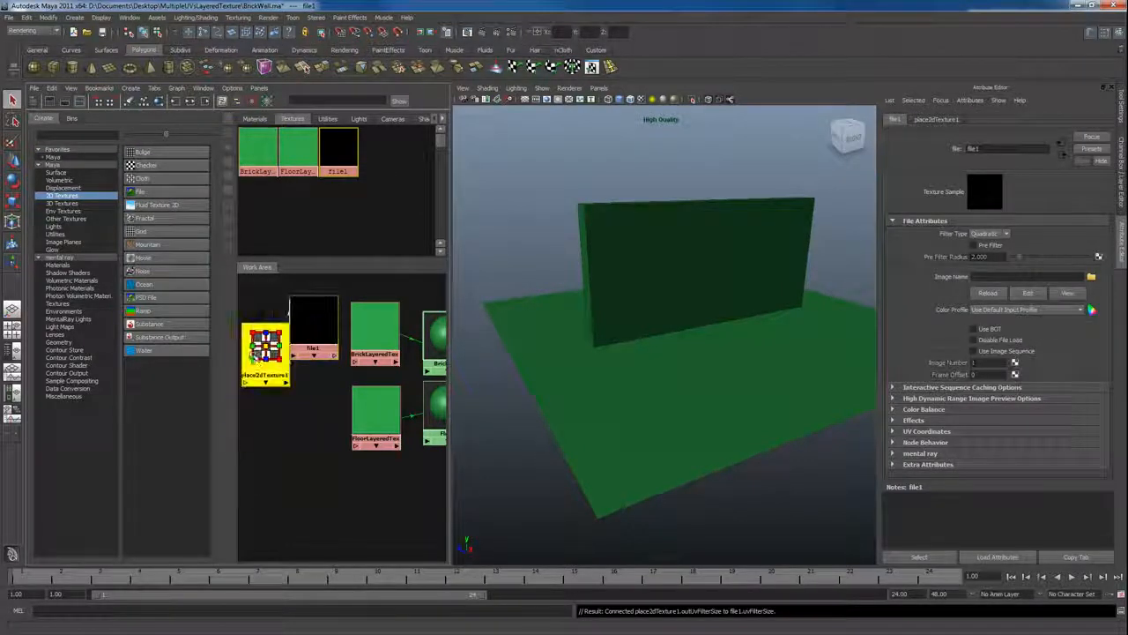
Step: Load Brick.png from the textures folder of MultipleUVsLayeredTexture as the file texture's image
{"action": "left_click", "coordinate": [310, 340]}
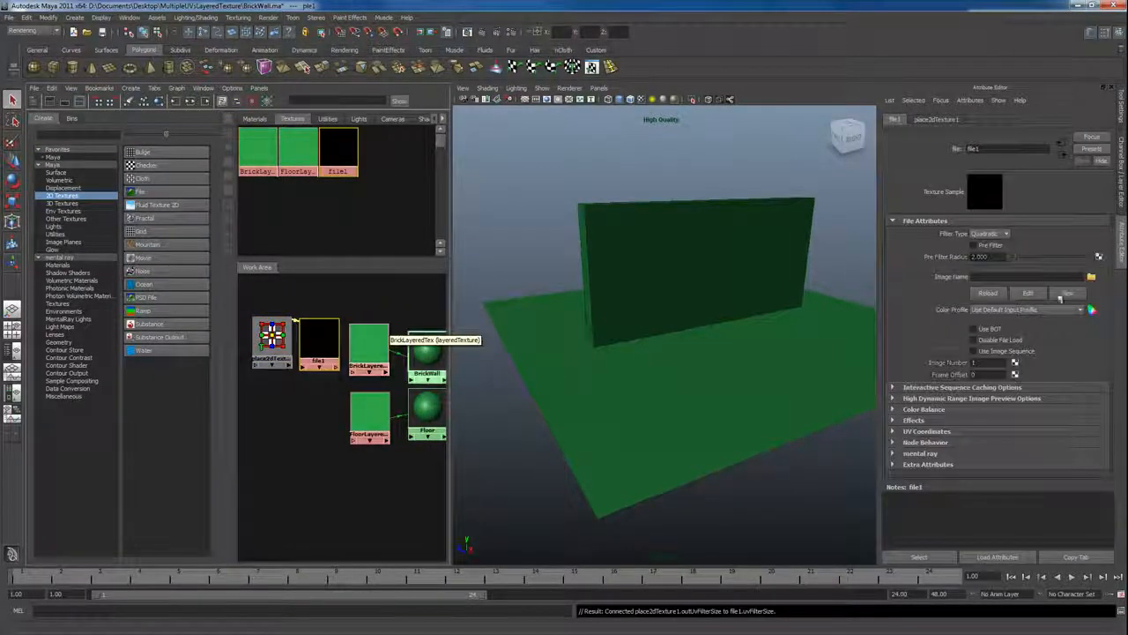
{"action": "left_click", "coordinate": [1091, 276]}
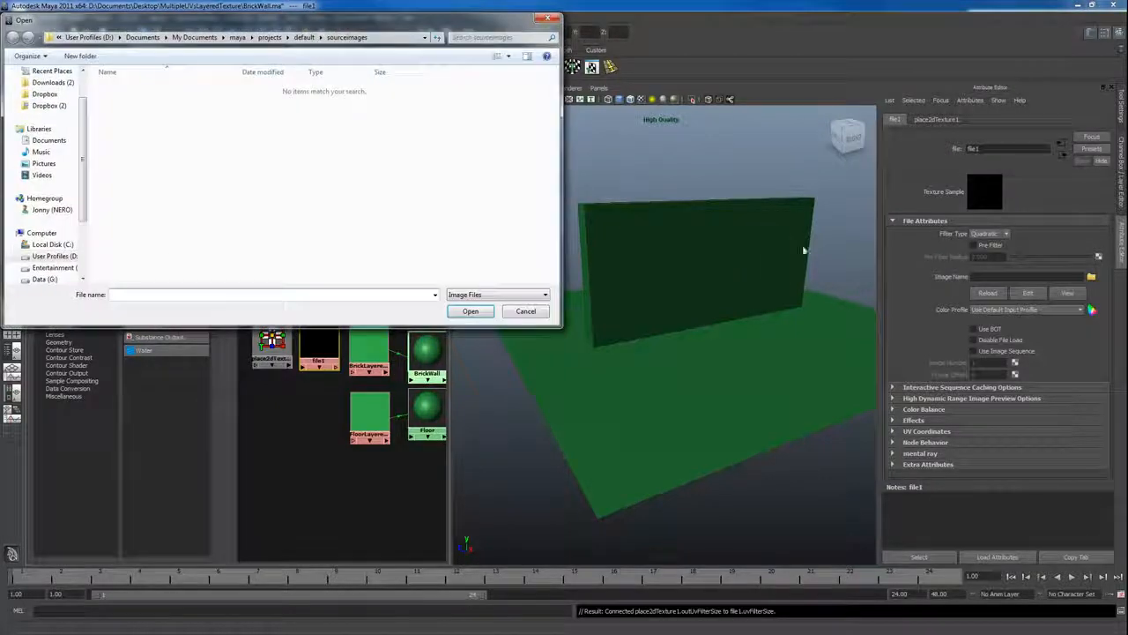
{"action": "scroll", "coordinate": [88, 89], "scroll_direction": "up", "scroll_amount": 3}
{"action": "left_click", "coordinate": [44, 88]}
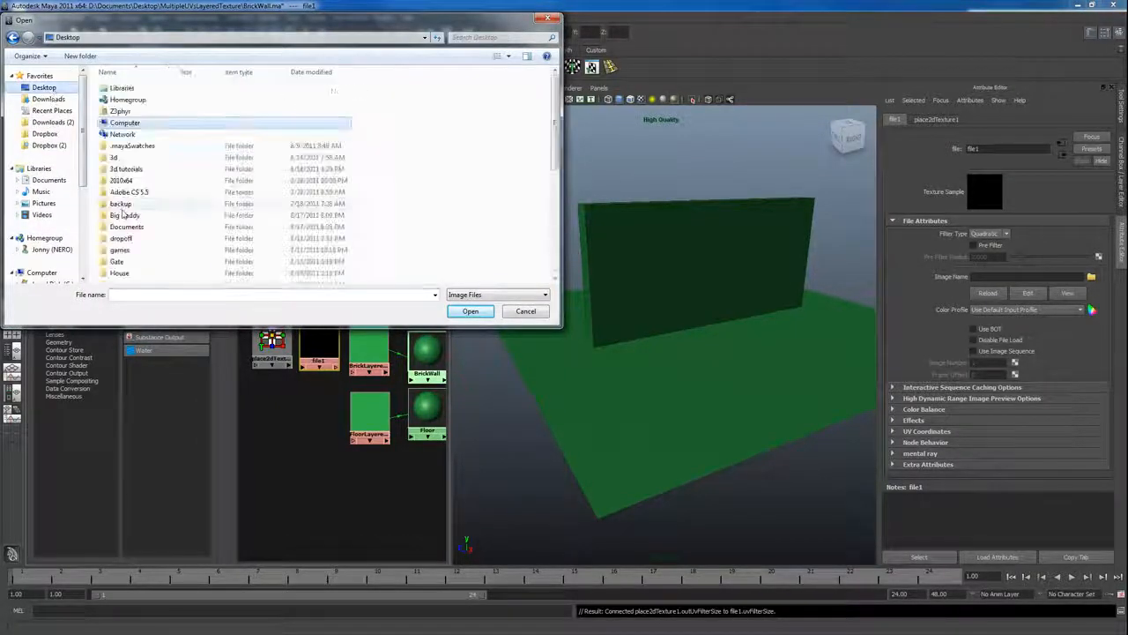
{"action": "scroll", "coordinate": [131, 245], "scroll_direction": "down", "scroll_amount": 3}
{"action": "scroll", "coordinate": [130, 245], "scroll_direction": "down", "scroll_amount": 2}
{"action": "double_click", "coordinate": [133, 249]}
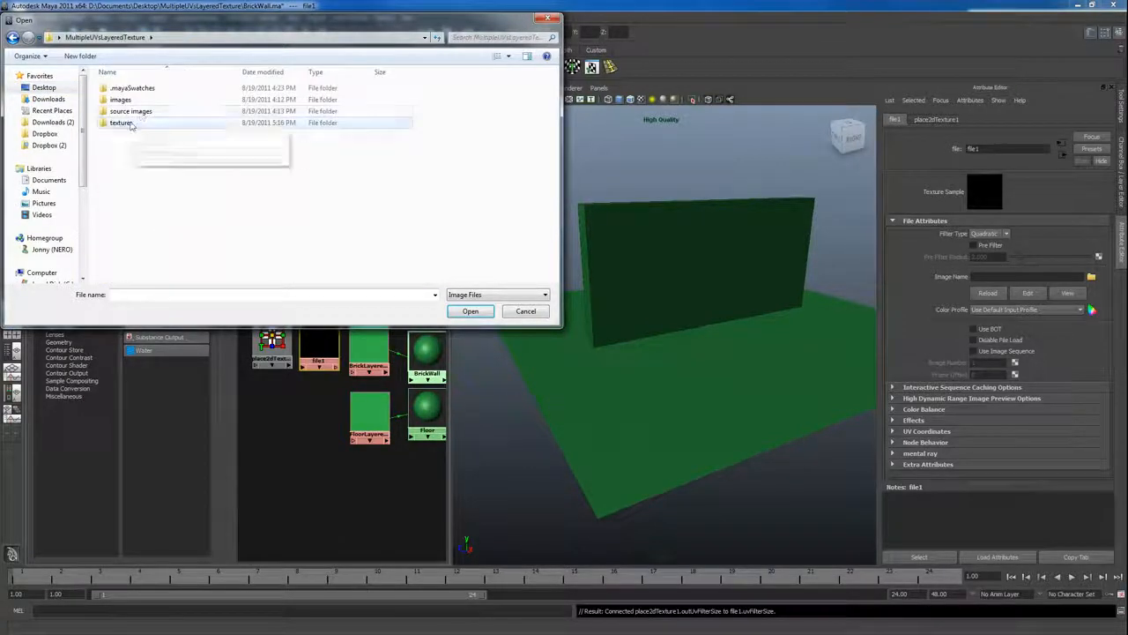
{"action": "double_click", "coordinate": [130, 123]}
{"action": "double_click", "coordinate": [191, 95]}
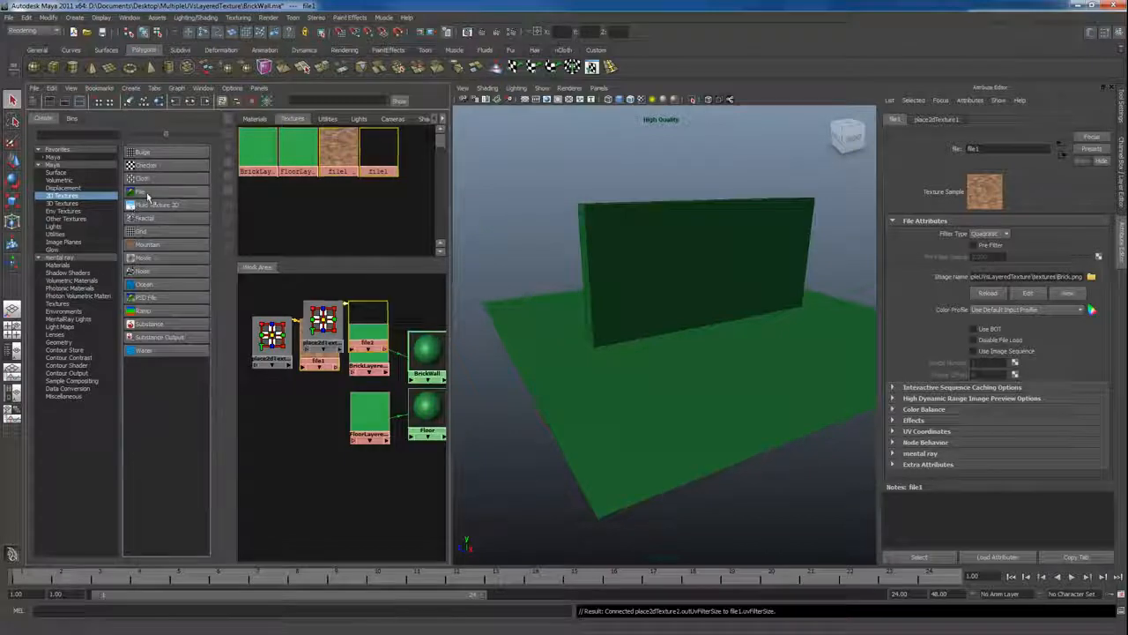
Step: Create a second 2D File texture, place it below the brick file texture, and load Cement.png as its image
{"action": "left_click", "coordinate": [141, 191]}
{"action": "left_click_drag", "start_coordinate": [370, 347], "coordinate": [327, 425]}
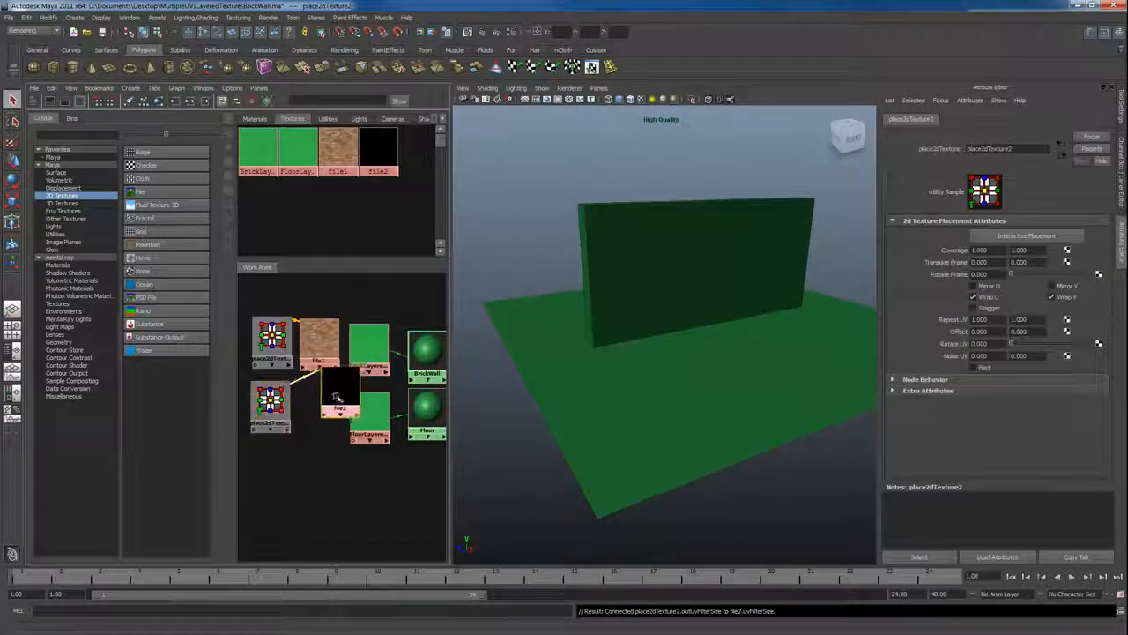
{"action": "left_click", "coordinate": [1092, 278]}
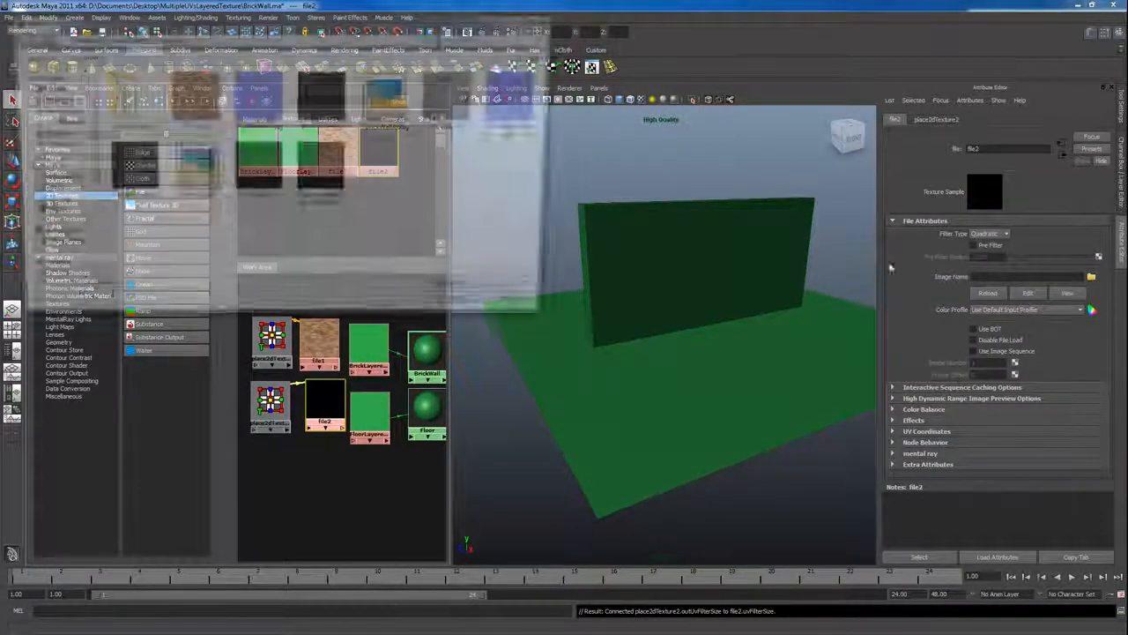
{"action": "double_click", "coordinate": [453, 97]}
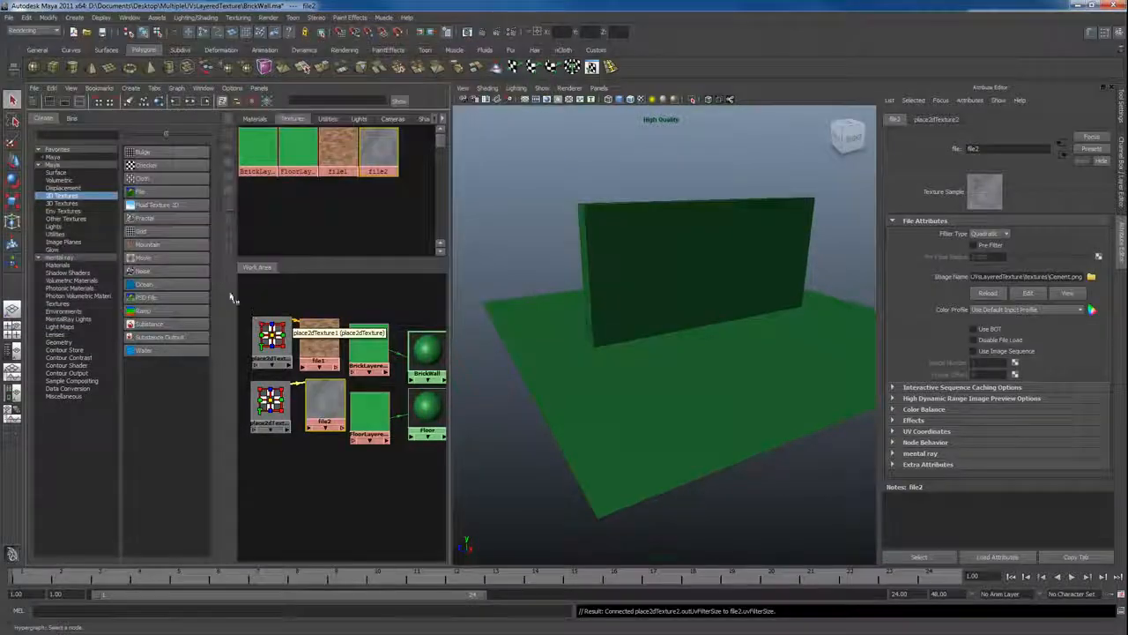
Step: Create a third File texture, place it with its placement node below the cement texture, and load BrickWallAO.tga
{"action": "left_click", "coordinate": [141, 191]}
{"action": "left_click_drag", "start_coordinate": [279, 462], "coordinate": [278, 461]}
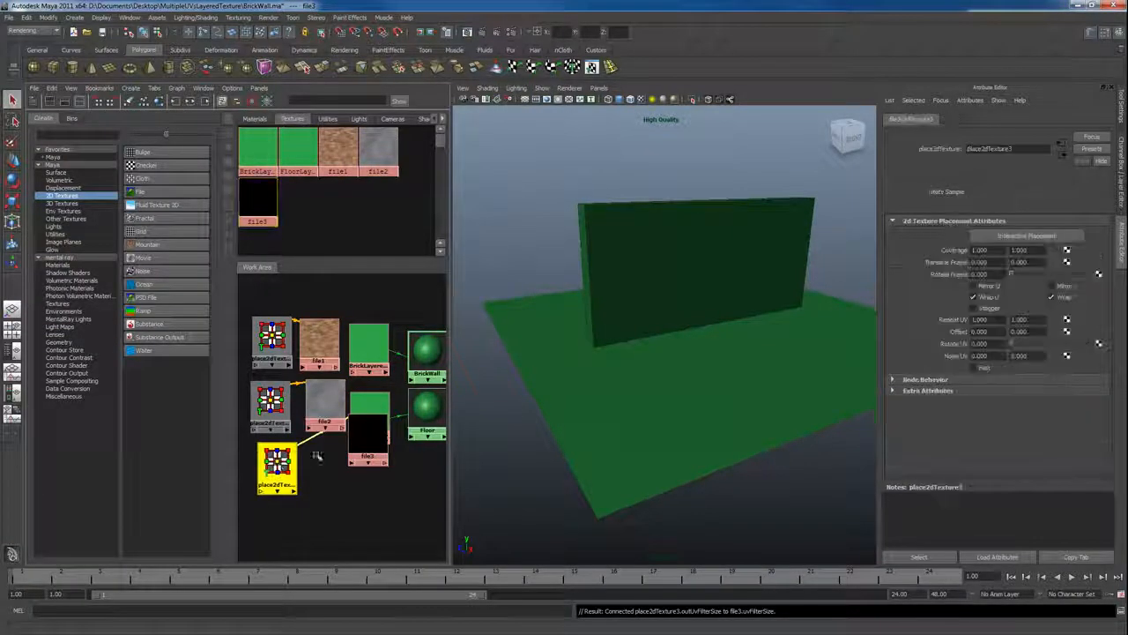
{"action": "left_click_drag", "start_coordinate": [361, 441], "coordinate": [327, 468]}
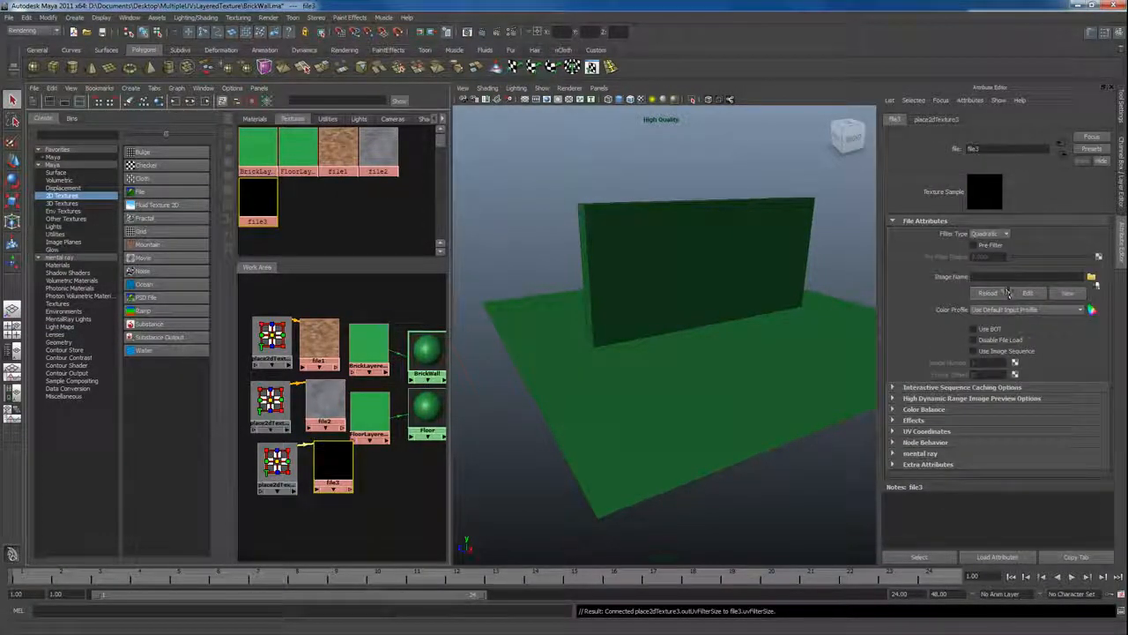
{"action": "left_click", "coordinate": [1092, 278]}
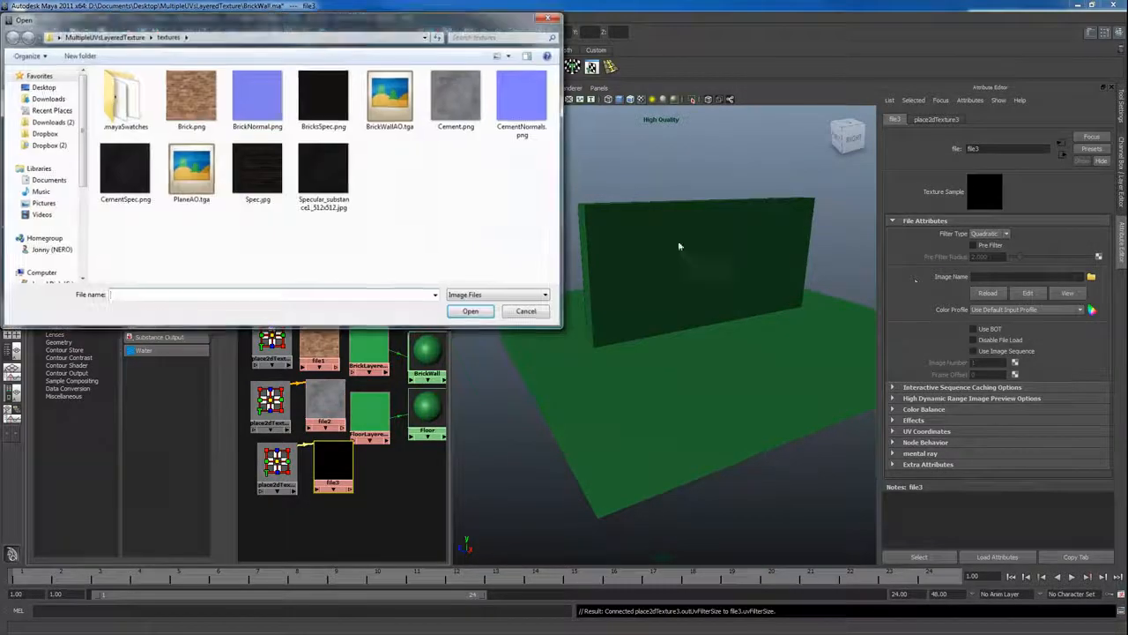
{"action": "double_click", "coordinate": [390, 97]}
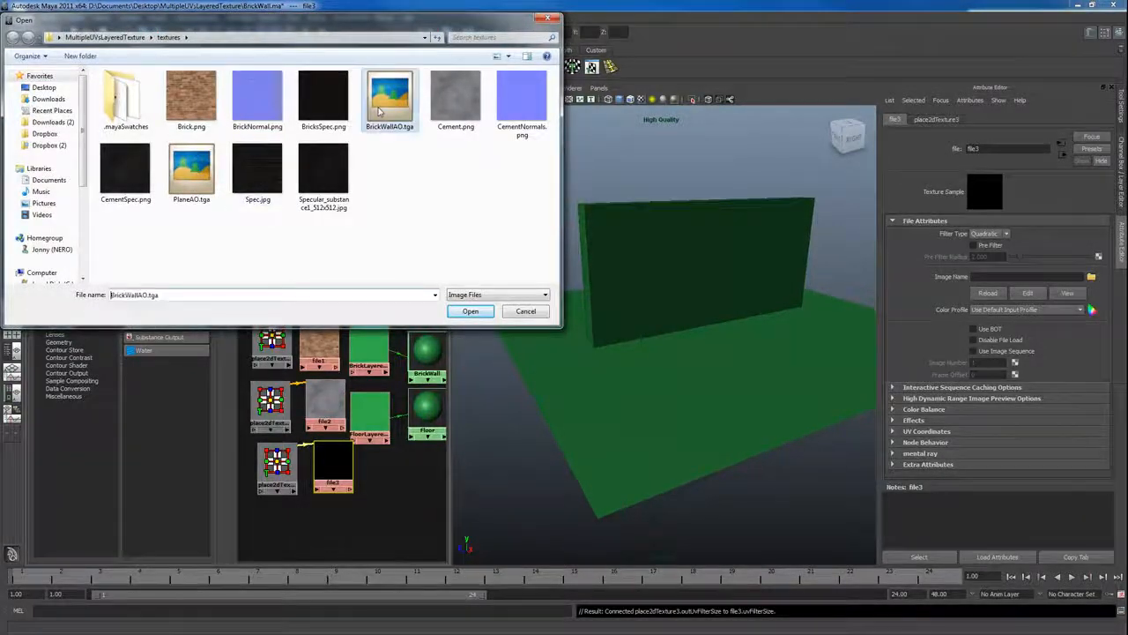
Step: Create a fourth File texture, place it below the brick wall AO texture, and load PlaneAO.tga
{"action": "left_click", "coordinate": [154, 192]}
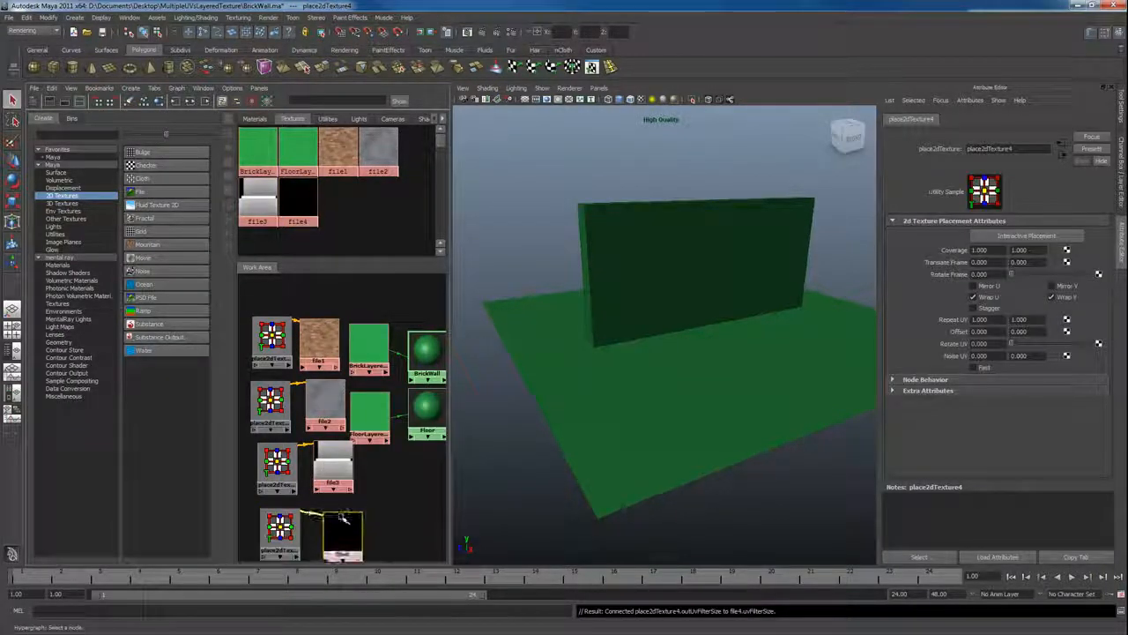
{"action": "left_click", "coordinate": [371, 539]}
{"action": "left_click", "coordinate": [1092, 279]}
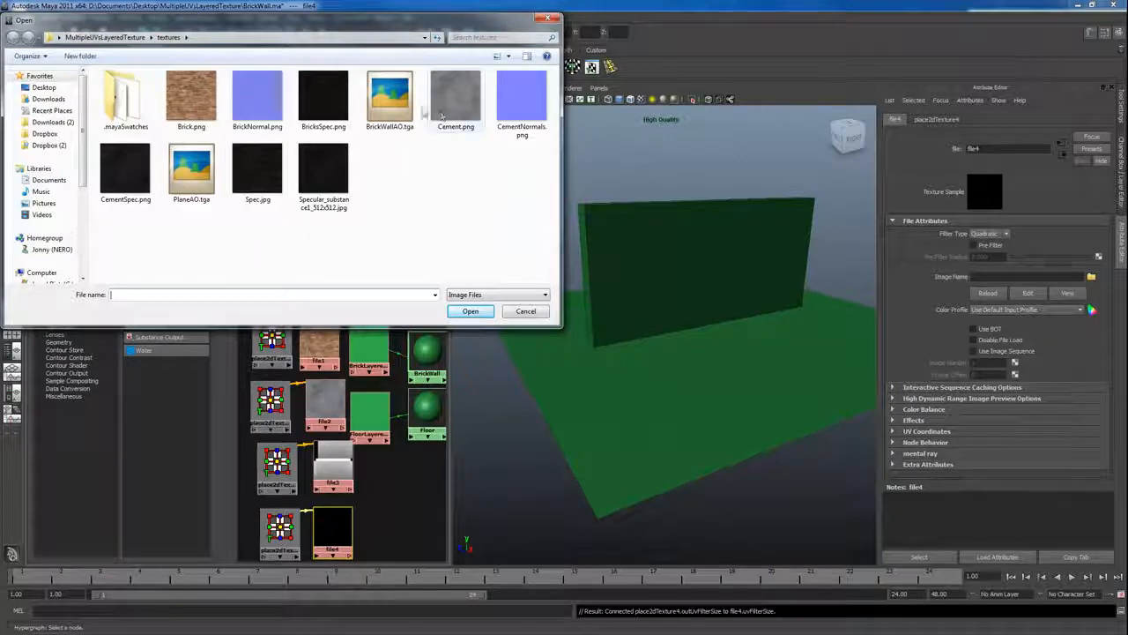
{"action": "left_click", "coordinate": [196, 173]}
{"action": "left_click", "coordinate": [471, 312]}
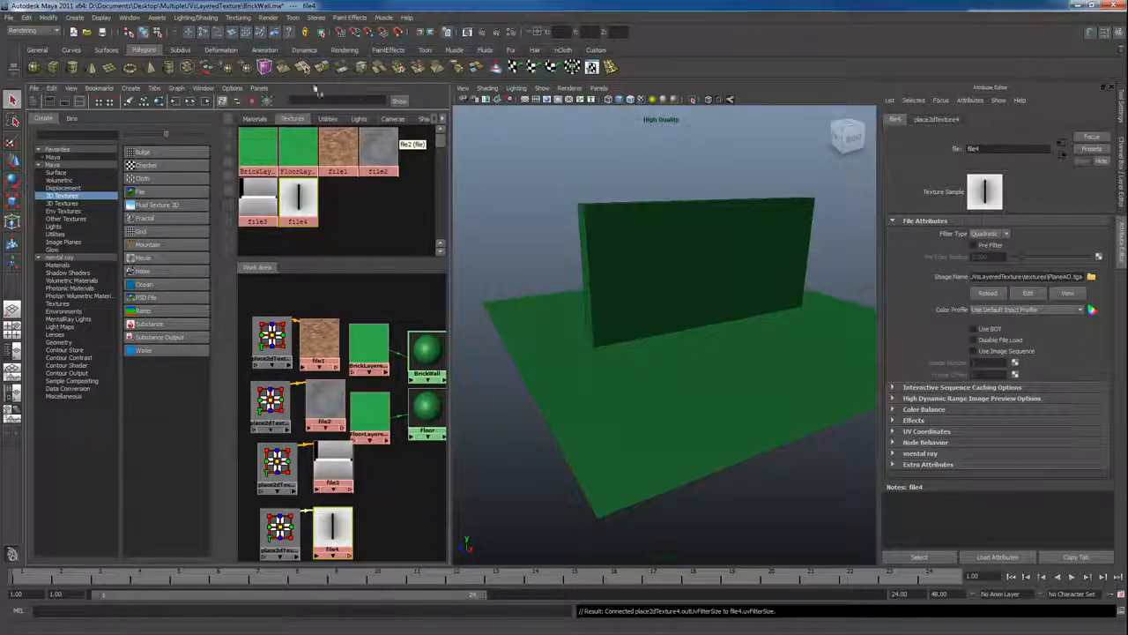
Step: Enlarge the node work area and move the BrickWall and Floor materials with their layered textures away from the file nodes
{"action": "left_click_drag", "start_coordinate": [451, 332], "coordinate": [775, 332]}
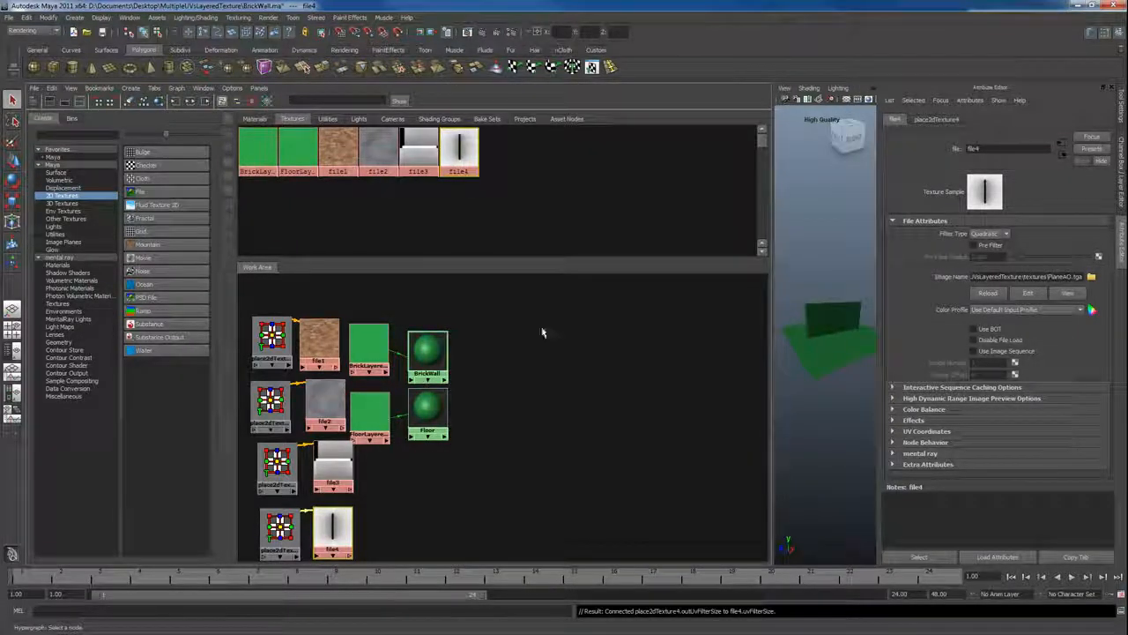
{"action": "left_click_drag", "start_coordinate": [465, 263], "coordinate": [464, 198]}
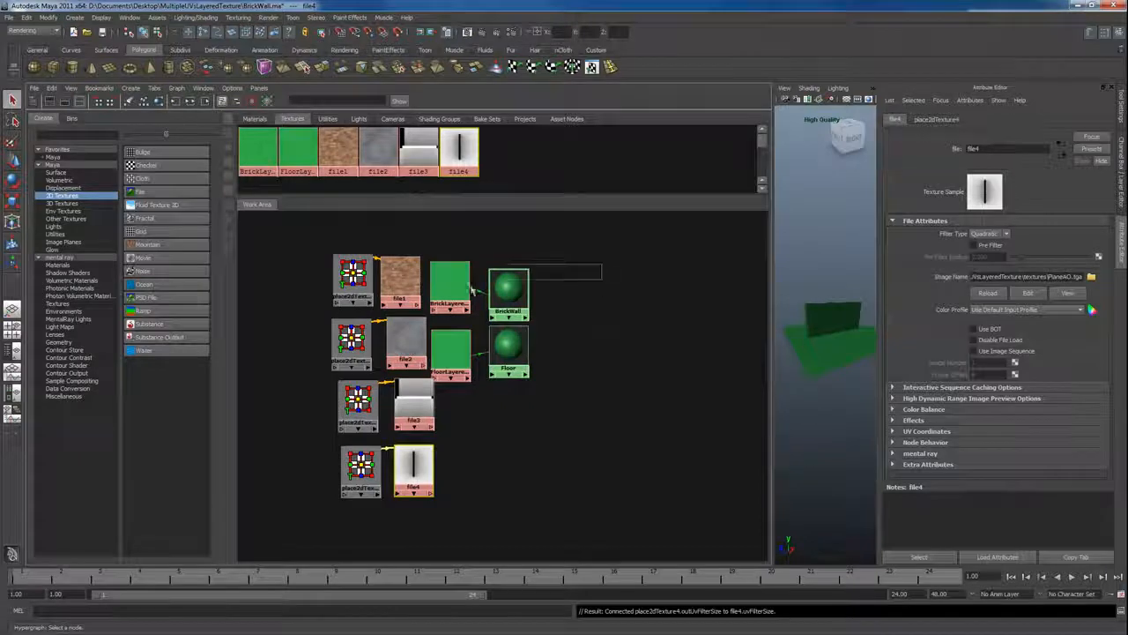
{"action": "left_click_drag", "start_coordinate": [470, 289], "coordinate": [555, 249]}
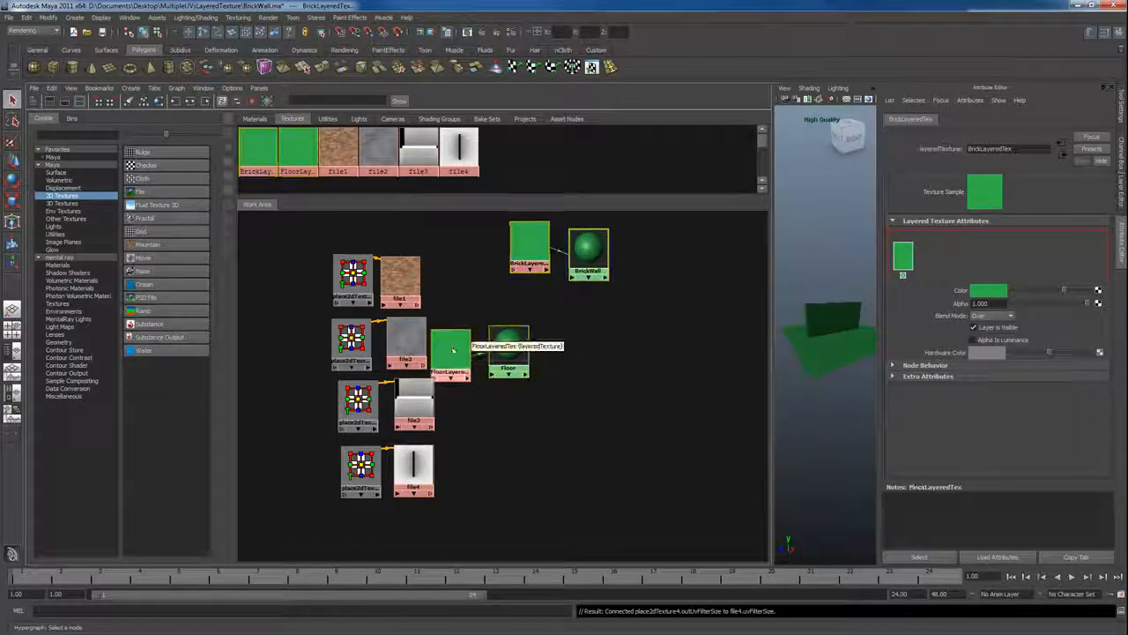
{"action": "left_click_drag", "start_coordinate": [452, 350], "coordinate": [597, 451]}
{"action": "left_click", "coordinate": [512, 360]}
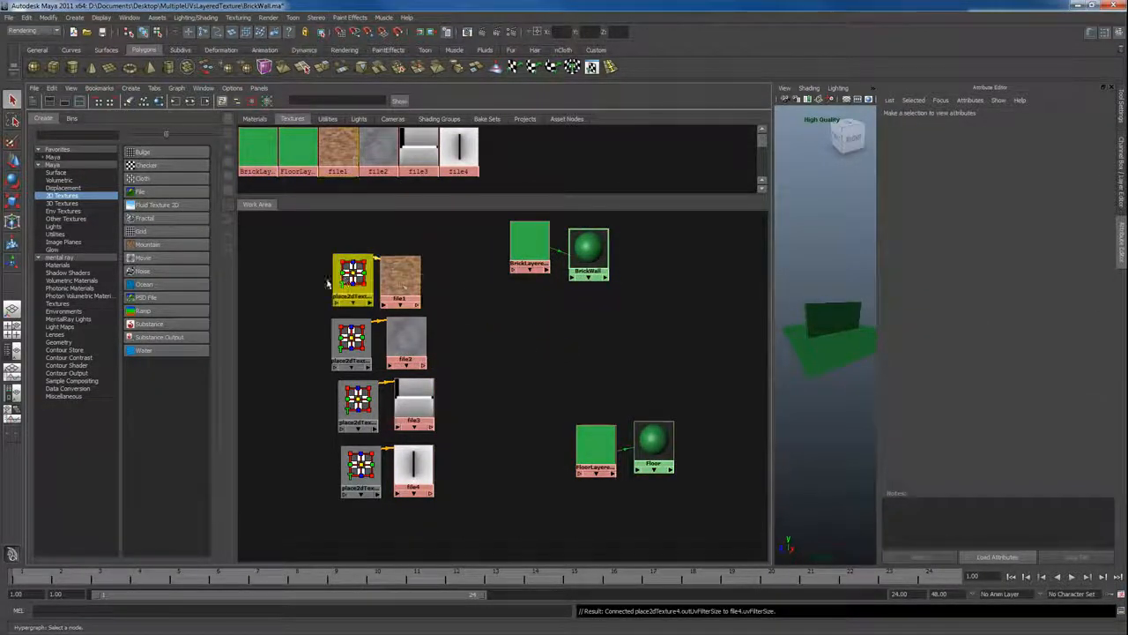
Step: Arrange the file nodes so brick and wall AO sit beside BrickLayeredTex, and cement and plane AO beside FloorLayeredTex
{"action": "left_click_drag", "start_coordinate": [403, 279], "coordinate": [432, 240]}
{"action": "left_click_drag", "start_coordinate": [392, 412], "coordinate": [431, 404]}
{"action": "left_click_drag", "start_coordinate": [459, 461], "coordinate": [435, 490]}
{"action": "left_click", "coordinate": [526, 394]}
Step: Add the brick and brick wall AO file textures as layers of BrickLayeredTex and remove its default green layer
{"action": "left_click", "coordinate": [537, 250]}
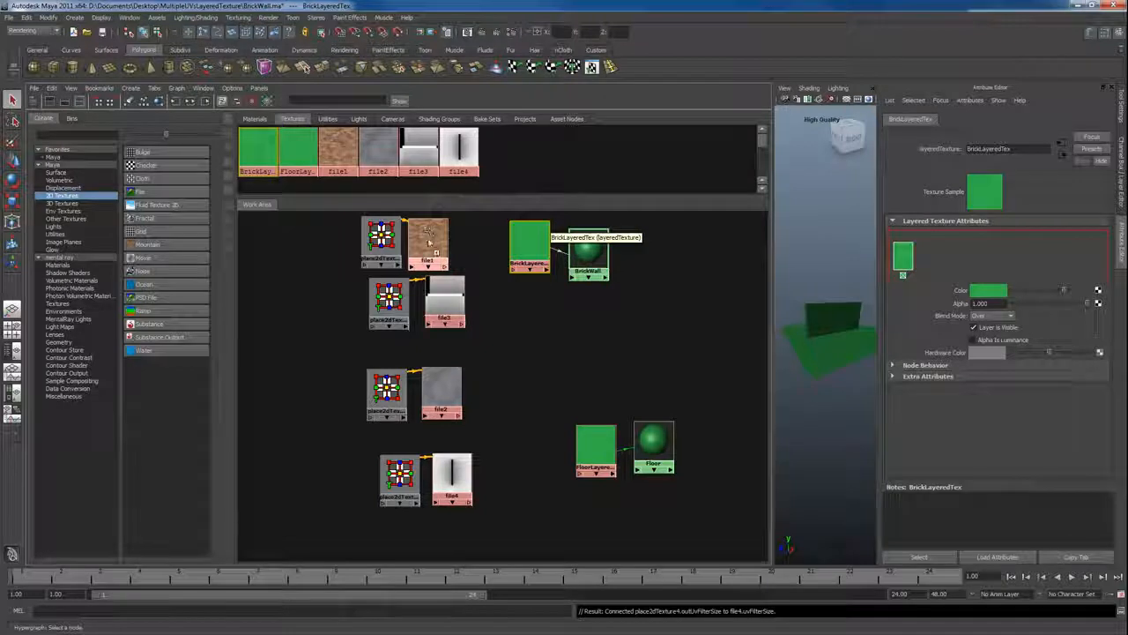
{"action": "middle_click_drag", "start_coordinate": [651, 263], "coordinate": [962, 260]}
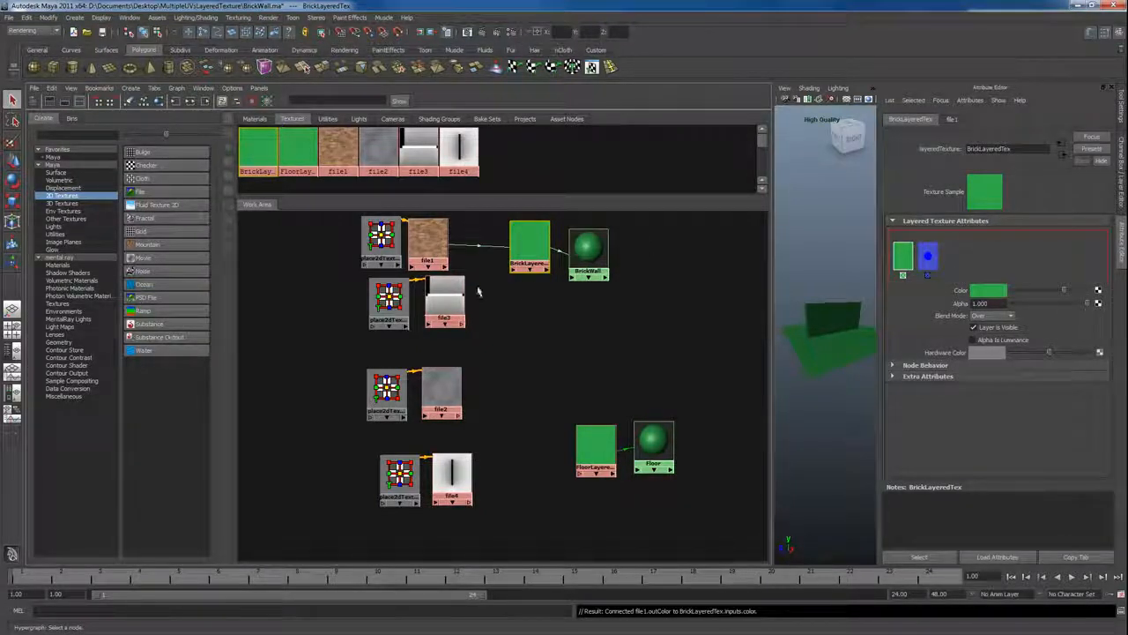
{"action": "middle_click_drag", "start_coordinate": [453, 296], "coordinate": [957, 263]}
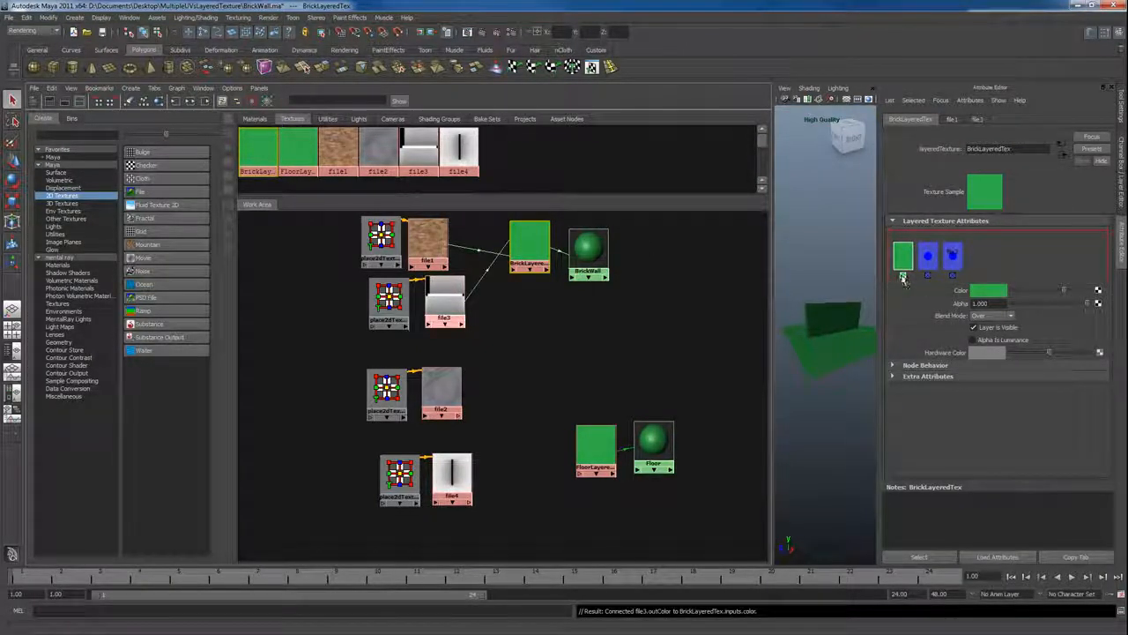
Step: Add the cement and plane AO file textures as layers of FloorLayeredTex
{"action": "left_click", "coordinate": [588, 444]}
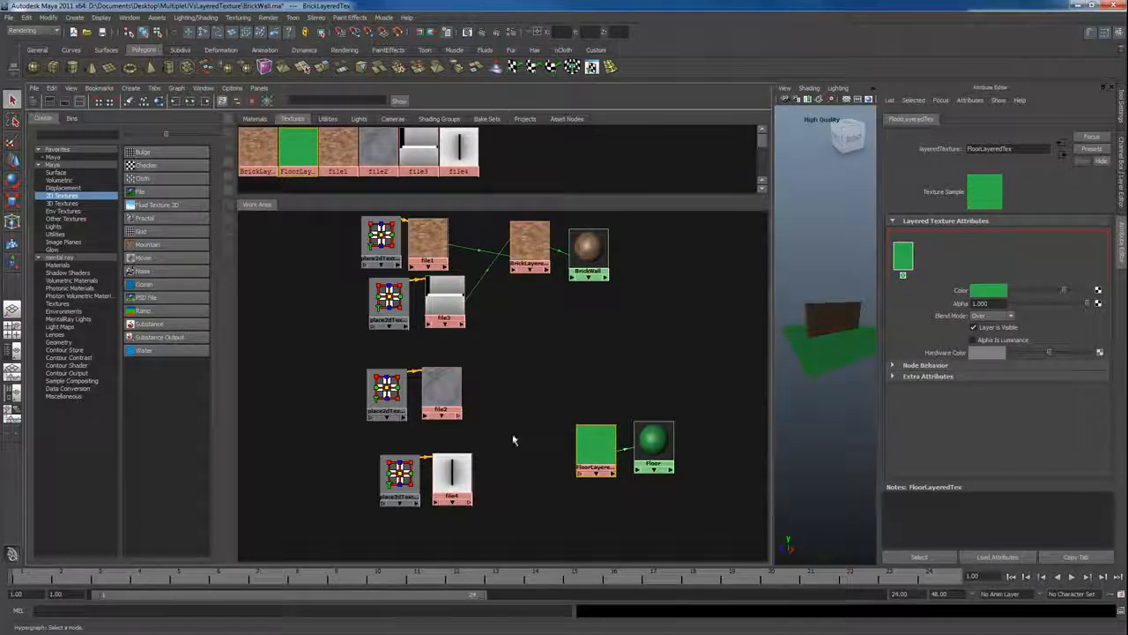
{"action": "middle_click_drag", "start_coordinate": [445, 392], "coordinate": [939, 295]}
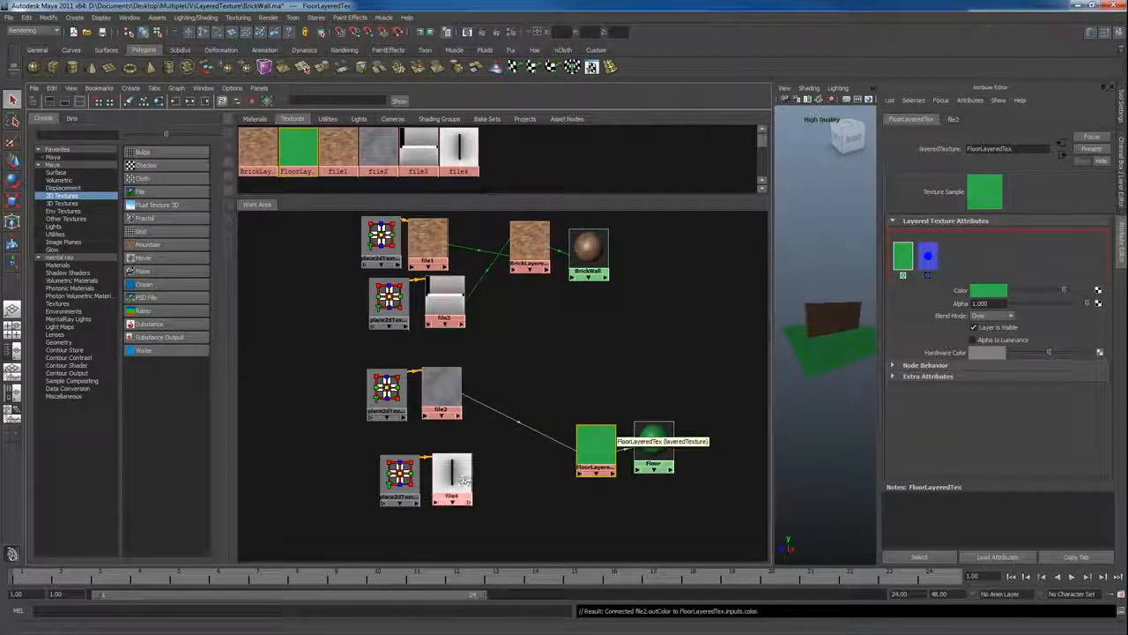
{"action": "middle_click_drag", "start_coordinate": [459, 471], "coordinate": [974, 252]}
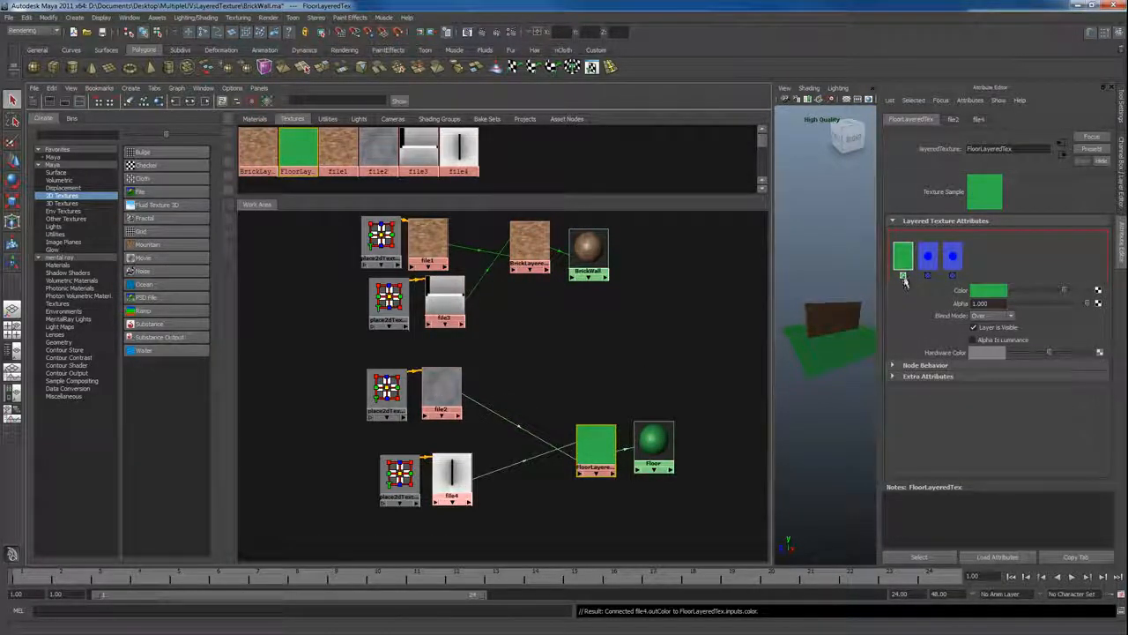
Step: Delete the default green layer from FloorLayeredTex
{"action": "left_click", "coordinate": [904, 281]}
{"action": "left_click", "coordinate": [904, 275]}
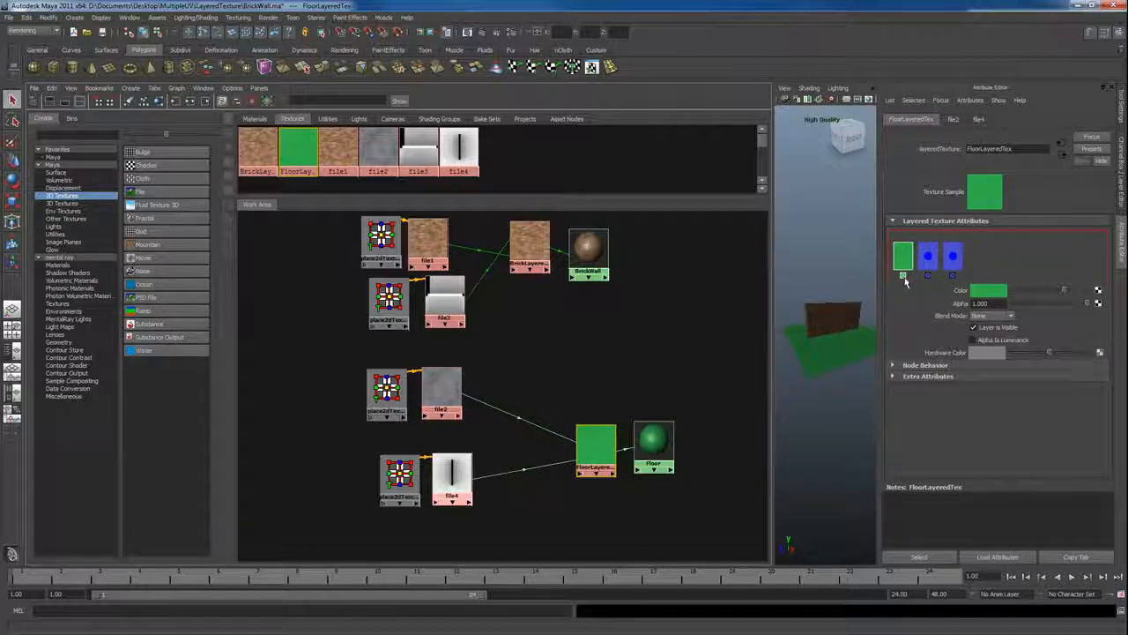
{"action": "left_click", "coordinate": [905, 278]}
{"action": "left_click", "coordinate": [903, 276]}
{"action": "left_click", "coordinate": [903, 276]}
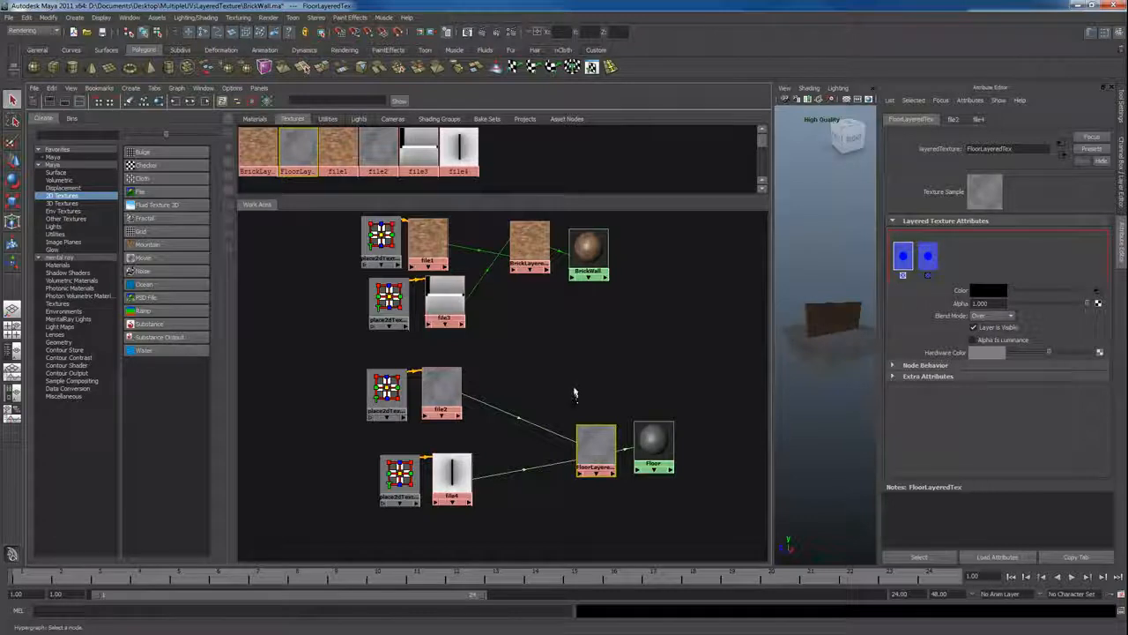
Step: Rename the cement file texture to CementColorFile
{"action": "left_click", "coordinate": [441, 390]}
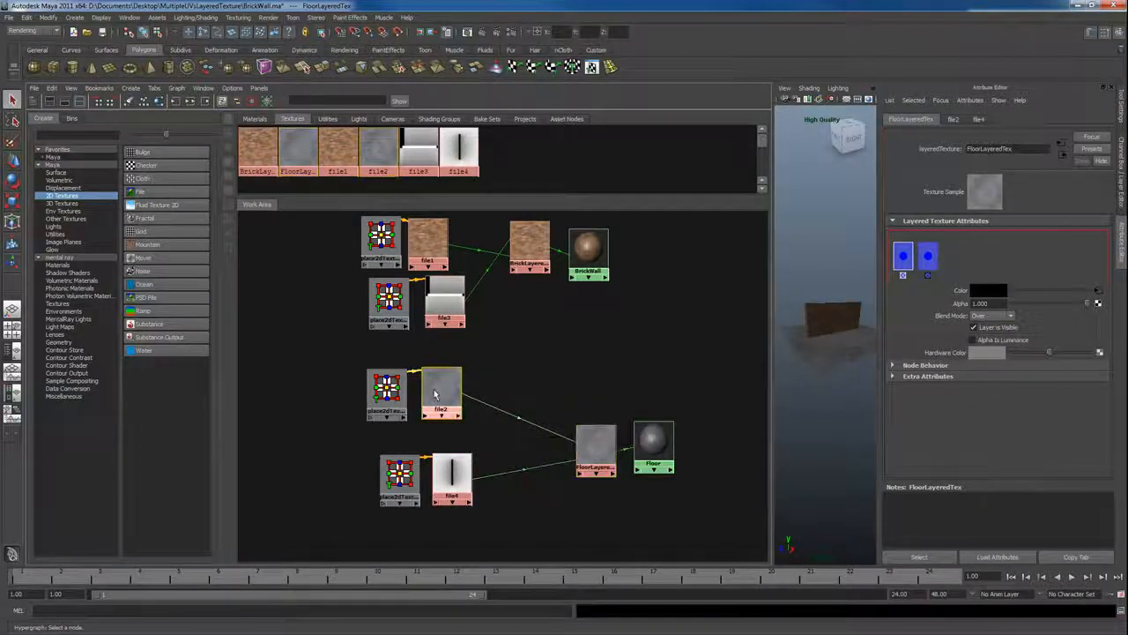
{"action": "double_click", "coordinate": [978, 149]}
{"action": "type", "text": "CementC"}
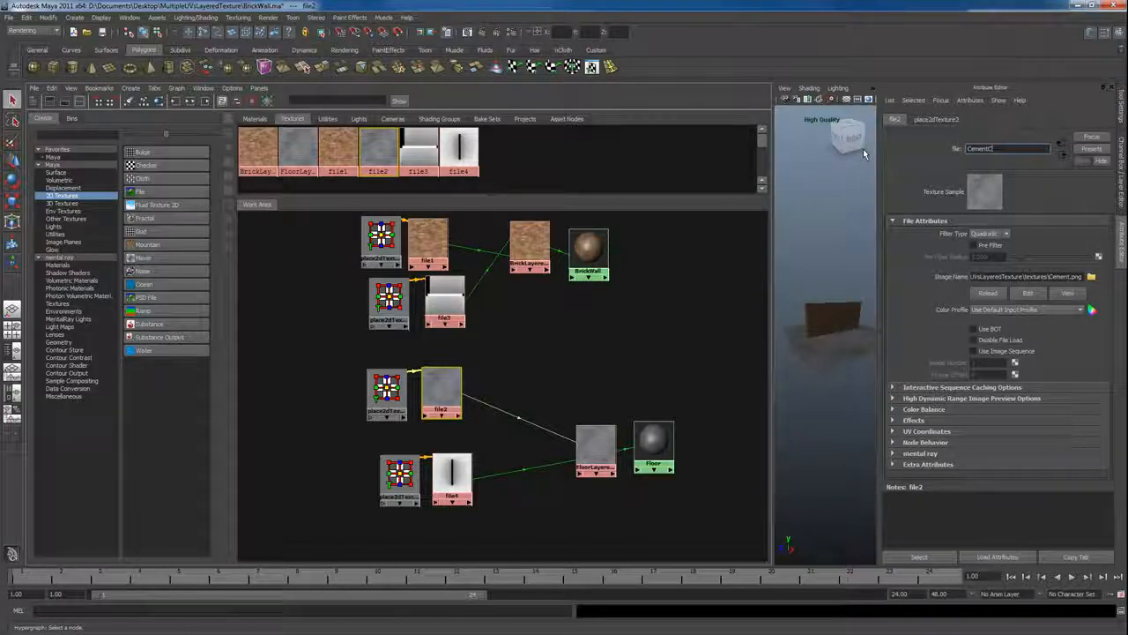
{"action": "type", "text": "olorFile"}
{"action": "key", "text": "Return"}
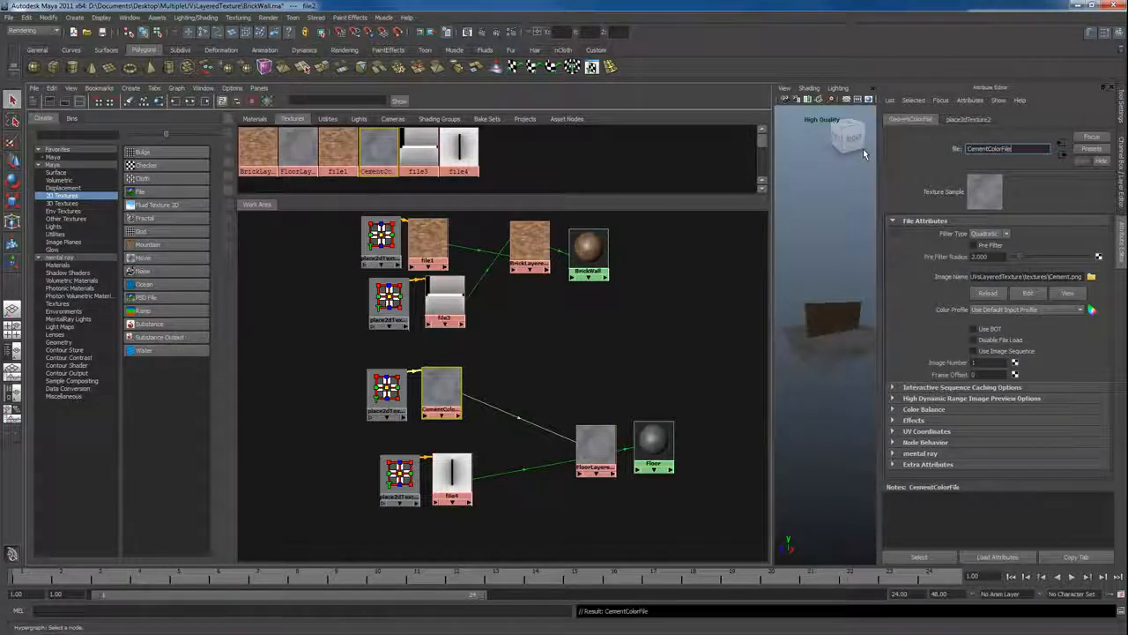
Step: Rename the plane AO file texture to FloorAOFile
{"action": "left_click", "coordinate": [457, 470]}
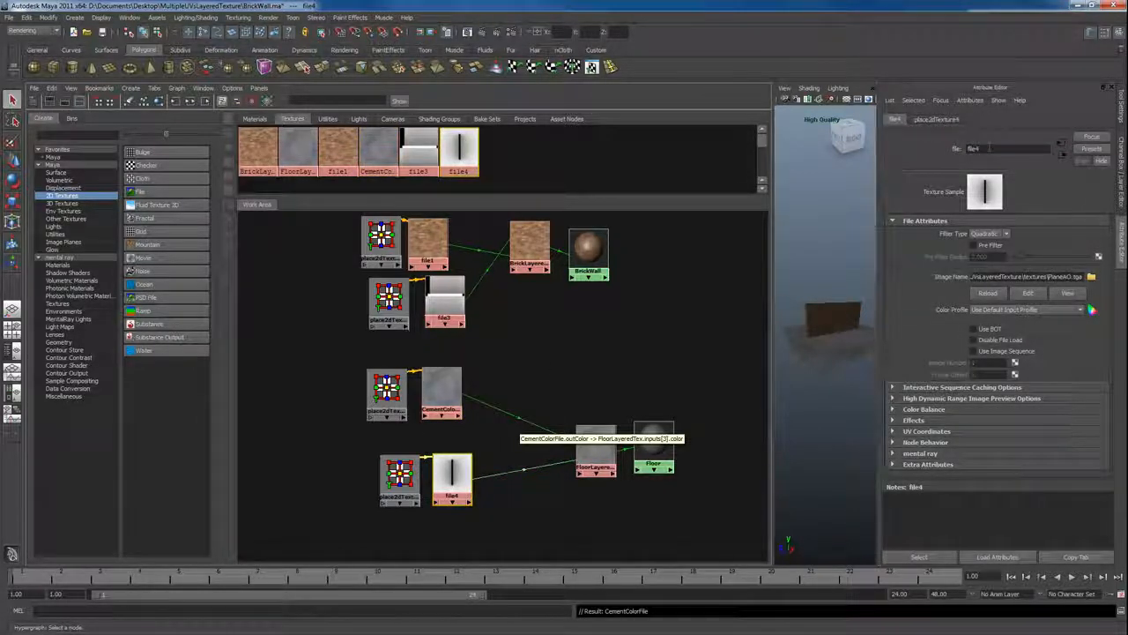
{"action": "type", "text": "FloorAOFile"}
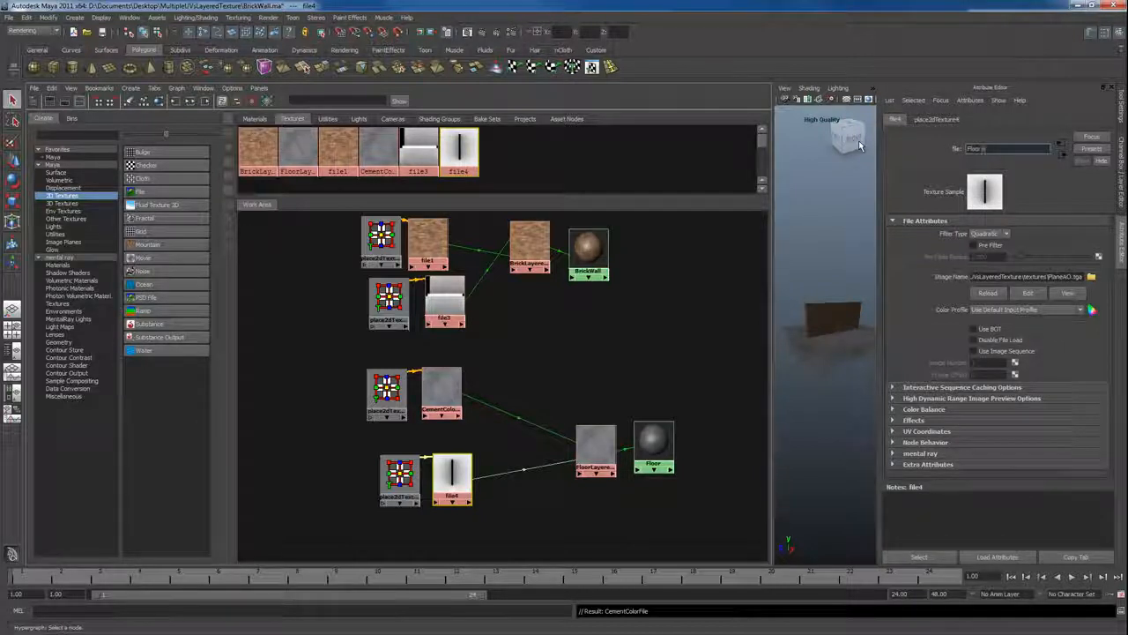
{"action": "key", "text": "Return"}
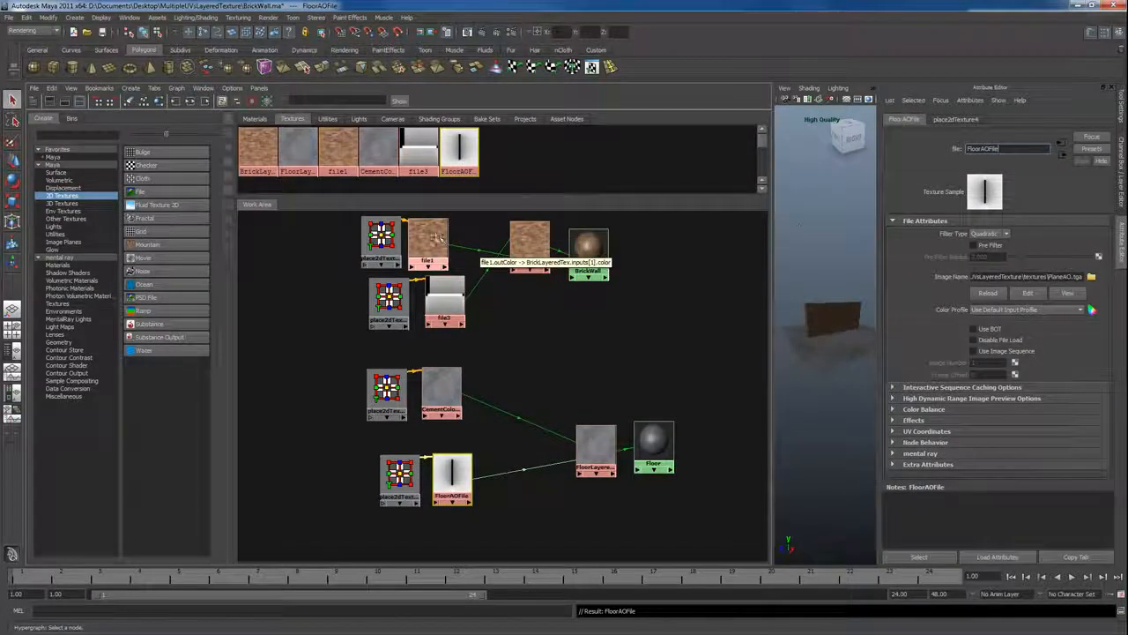
Step: Rename the brick file texture to BrickColorFile
{"action": "left_click", "coordinate": [427, 240]}
{"action": "double_click", "coordinate": [973, 148]}
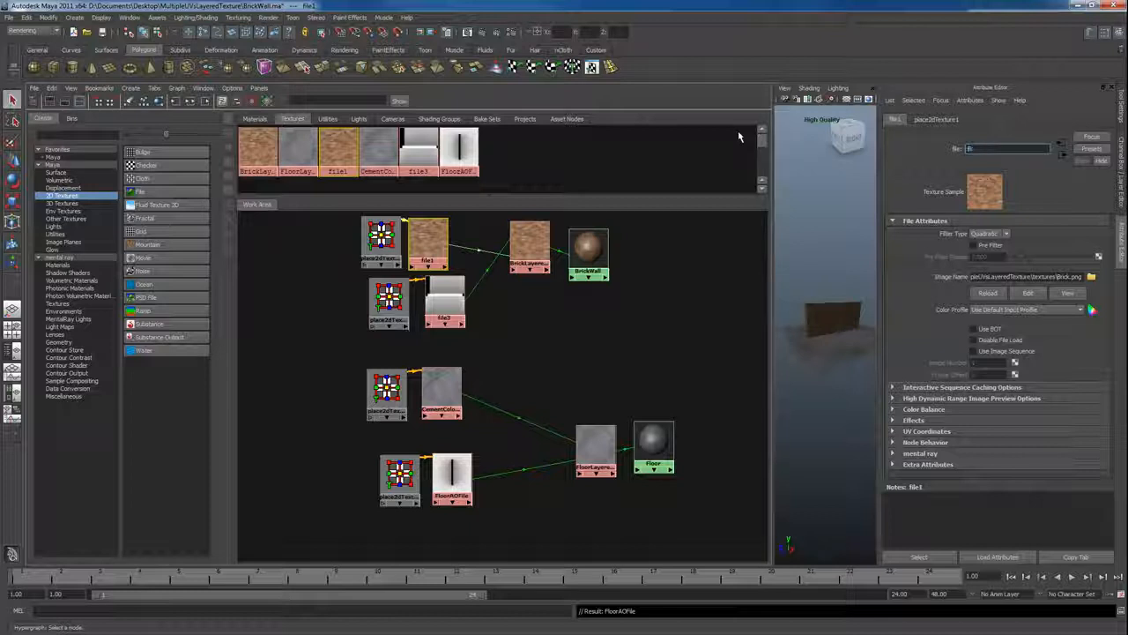
{"action": "type", "text": "BrickColor"}
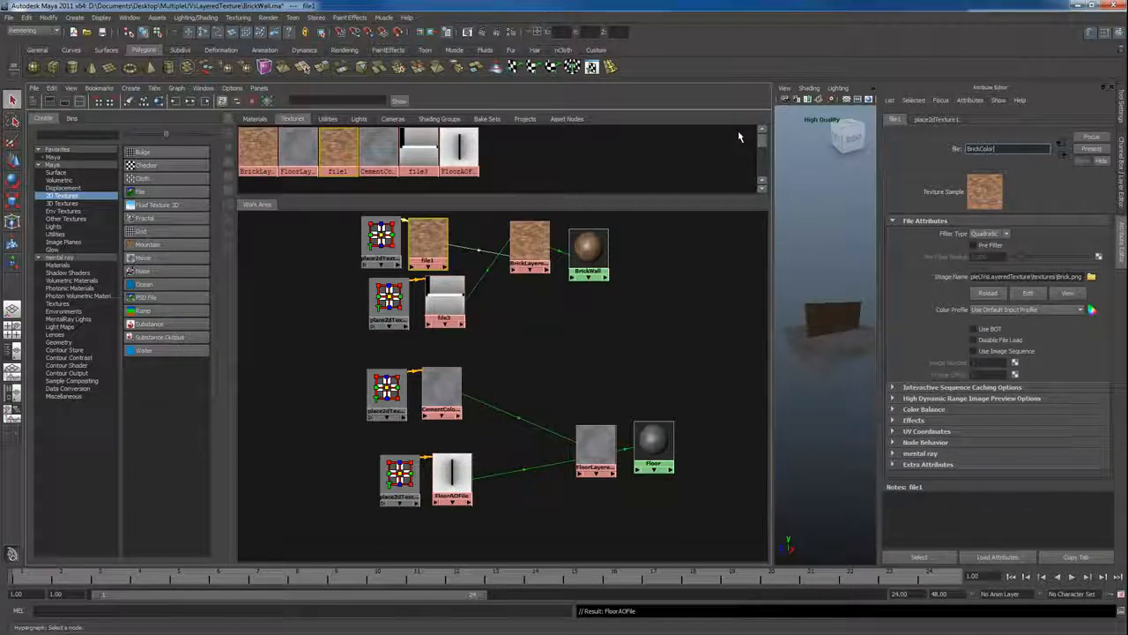
{"action": "type", "text": "File"}
{"action": "key", "text": "Return"}
Step: Rename the brick wall AO file texture to WallAOFile
{"action": "left_click", "coordinate": [445, 298]}
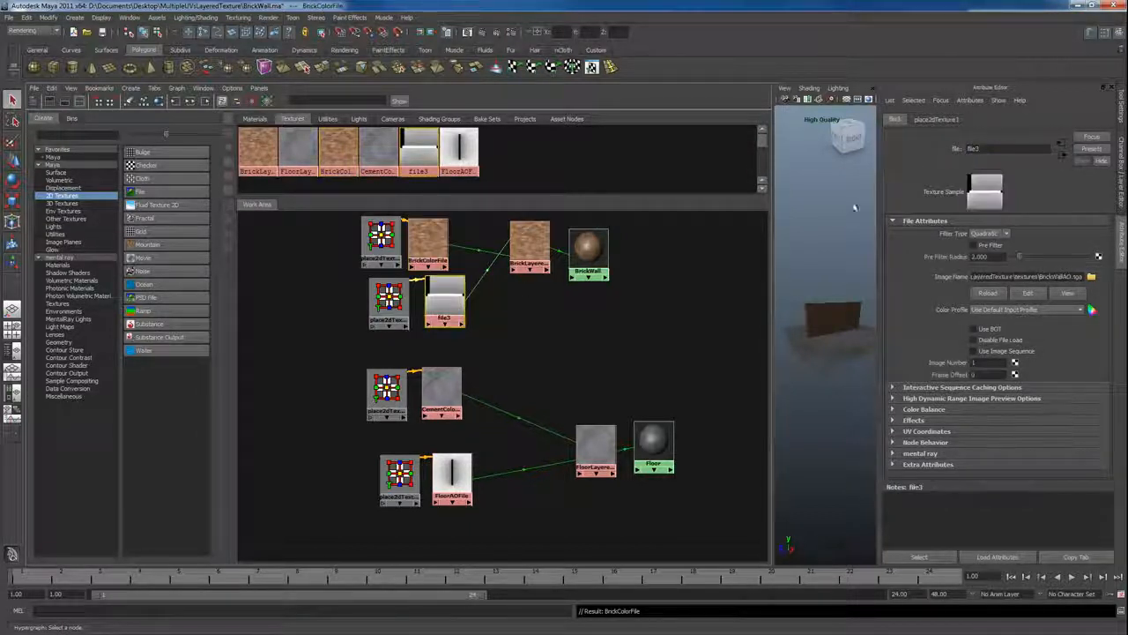
{"action": "type", "text": "Wall"}
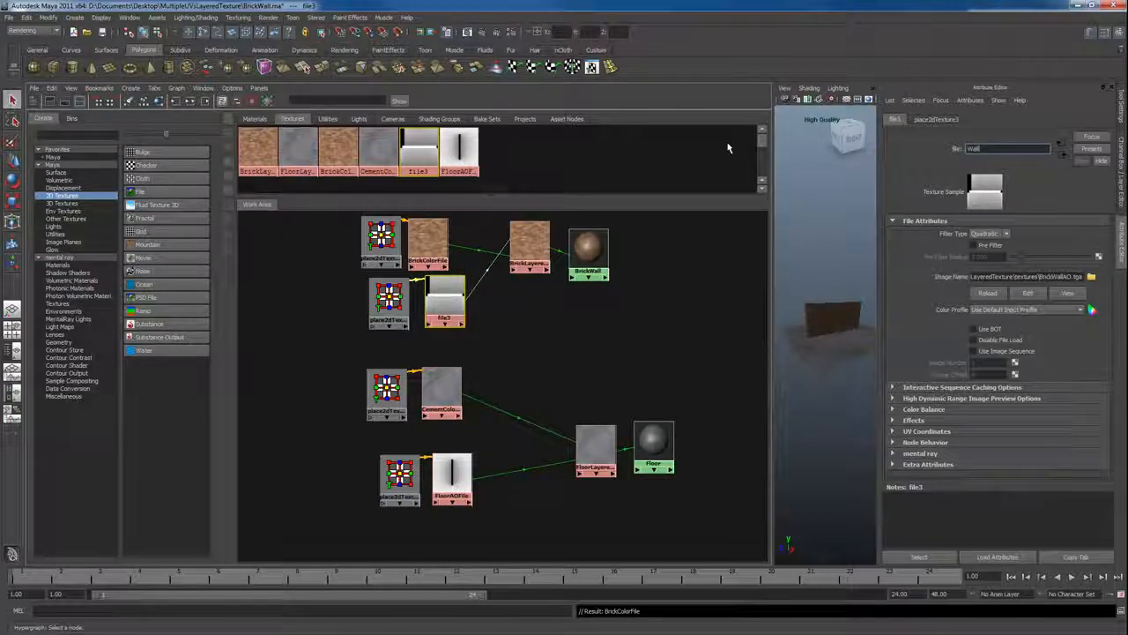
{"action": "type", "text": "AOFile"}
{"action": "key", "text": "Return"}
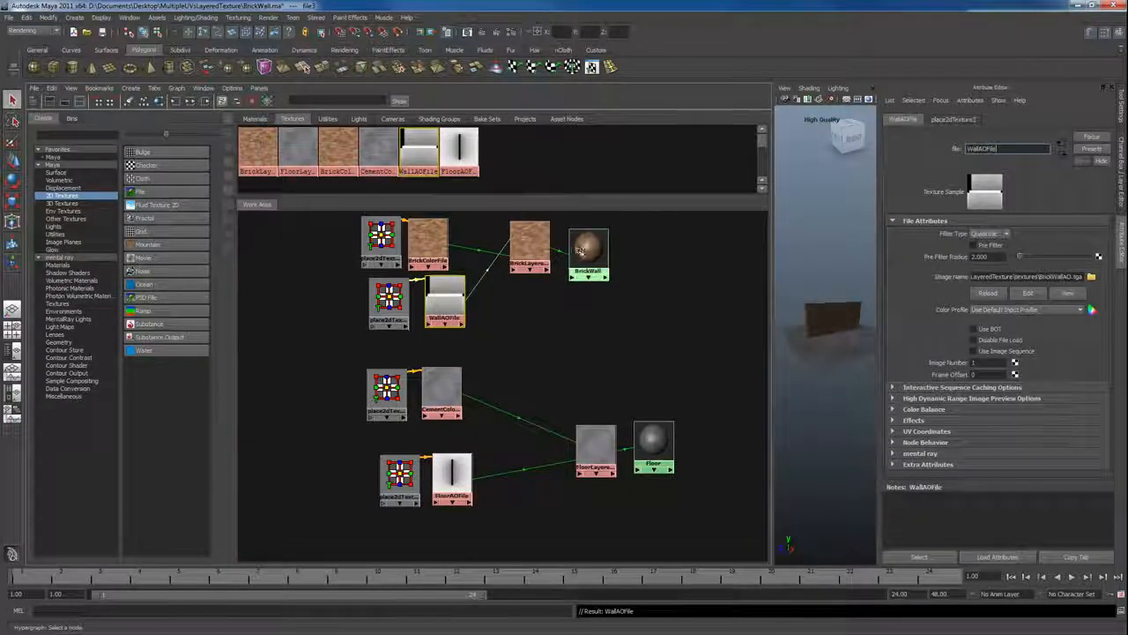
Step: Reorder the layers of BrickLayeredTex and FloorLayeredTex so each AO file sits in front of its color file
{"action": "left_click", "coordinate": [532, 243]}
{"action": "middle_click_drag", "start_coordinate": [926, 256], "coordinate": [890, 265]}
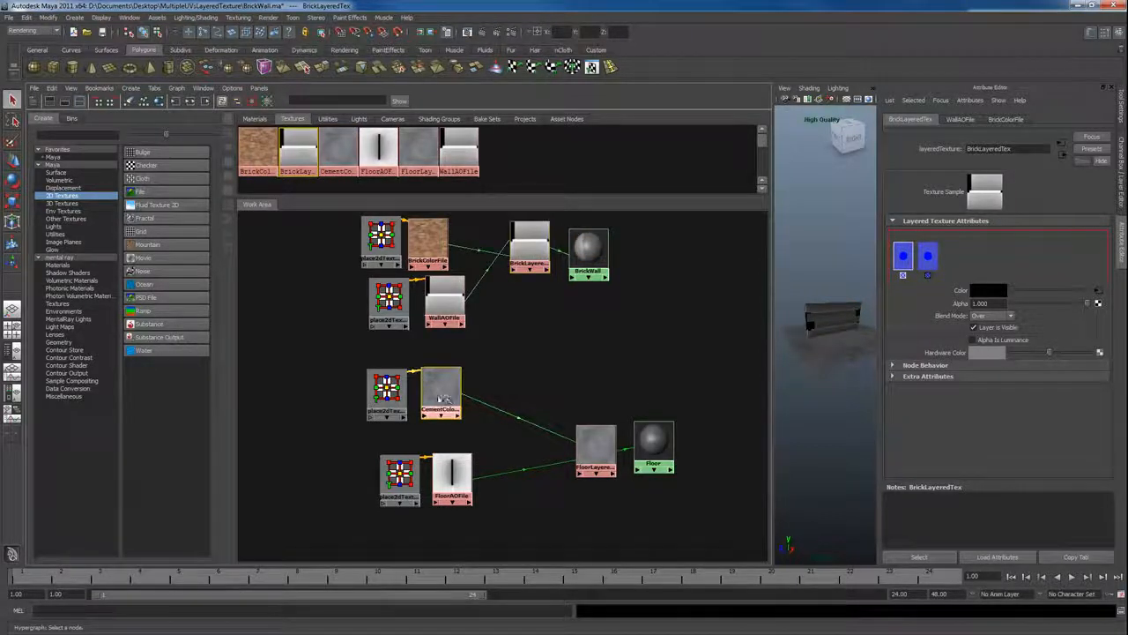
{"action": "left_click", "coordinate": [441, 388]}
{"action": "left_click", "coordinate": [596, 445]}
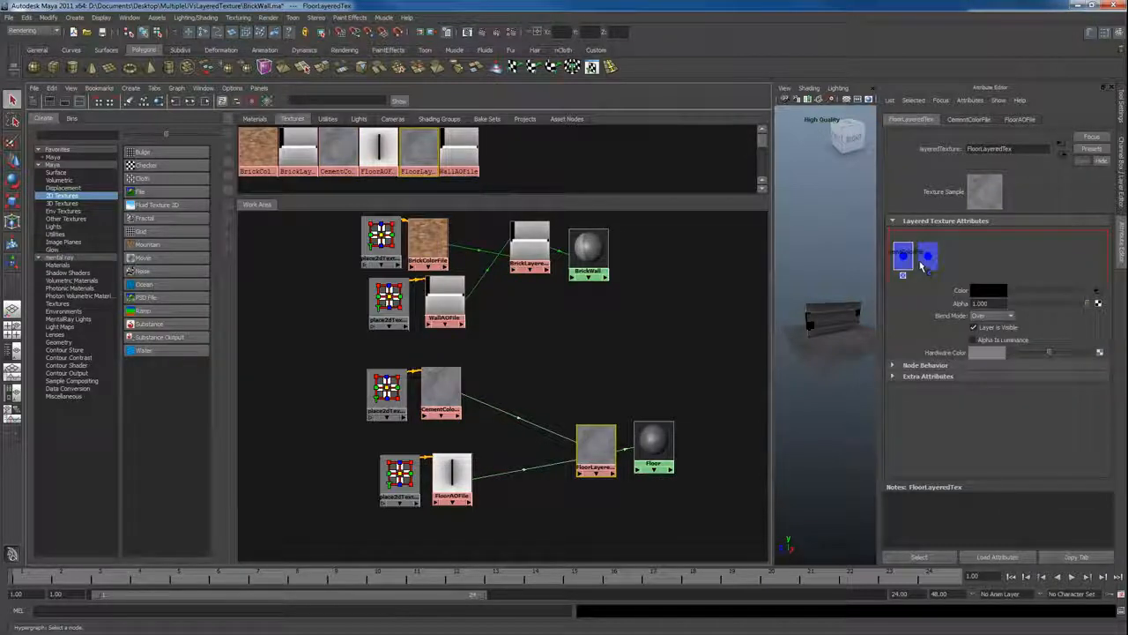
{"action": "middle_click_drag", "start_coordinate": [892, 257], "coordinate": [894, 256]}
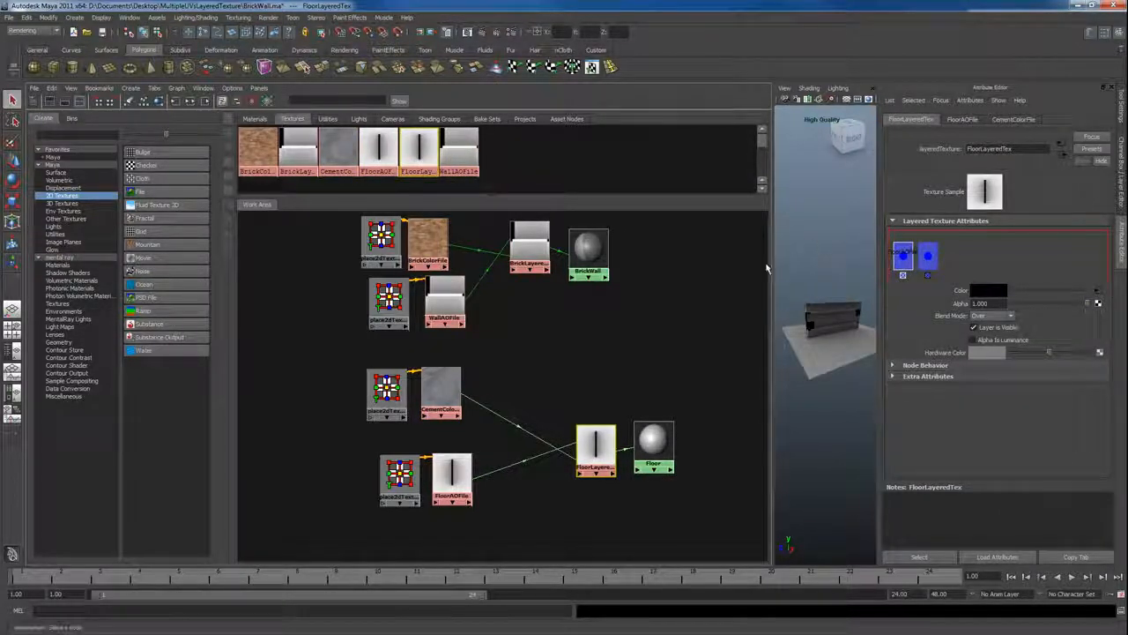
Step: Set the blend mode of the AO layer in FloorLayeredTex to Multiply
{"action": "left_click_drag", "start_coordinate": [767, 268], "coordinate": [527, 268]}
{"action": "left_click_drag", "start_coordinate": [728, 294], "coordinate": [688, 287], "text": "alt"}
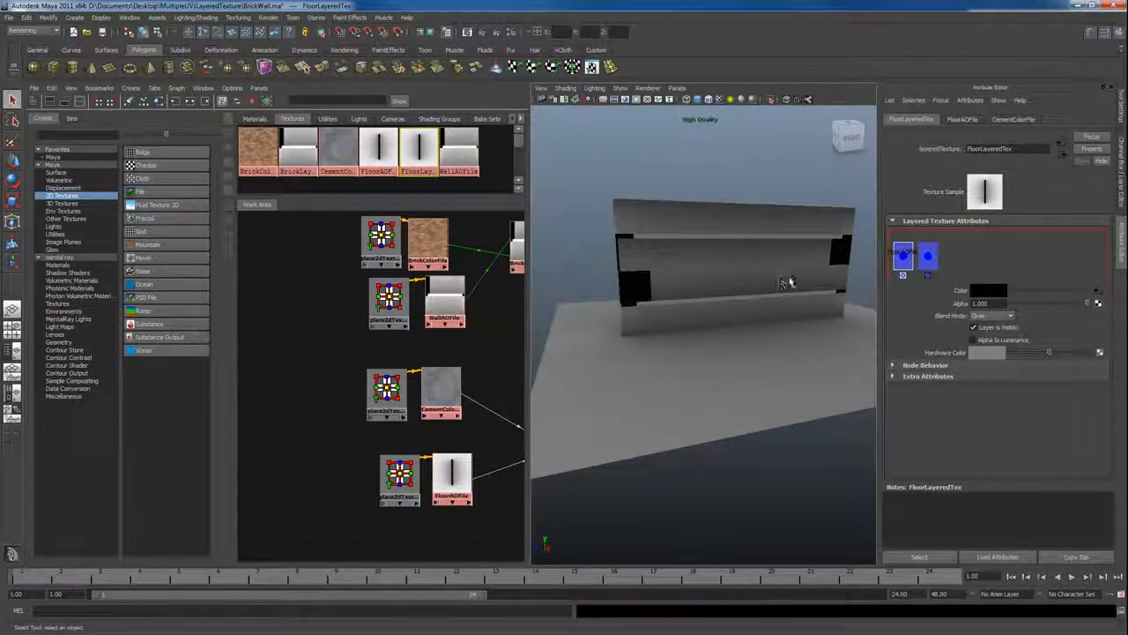
{"action": "left_click", "coordinate": [628, 399]}
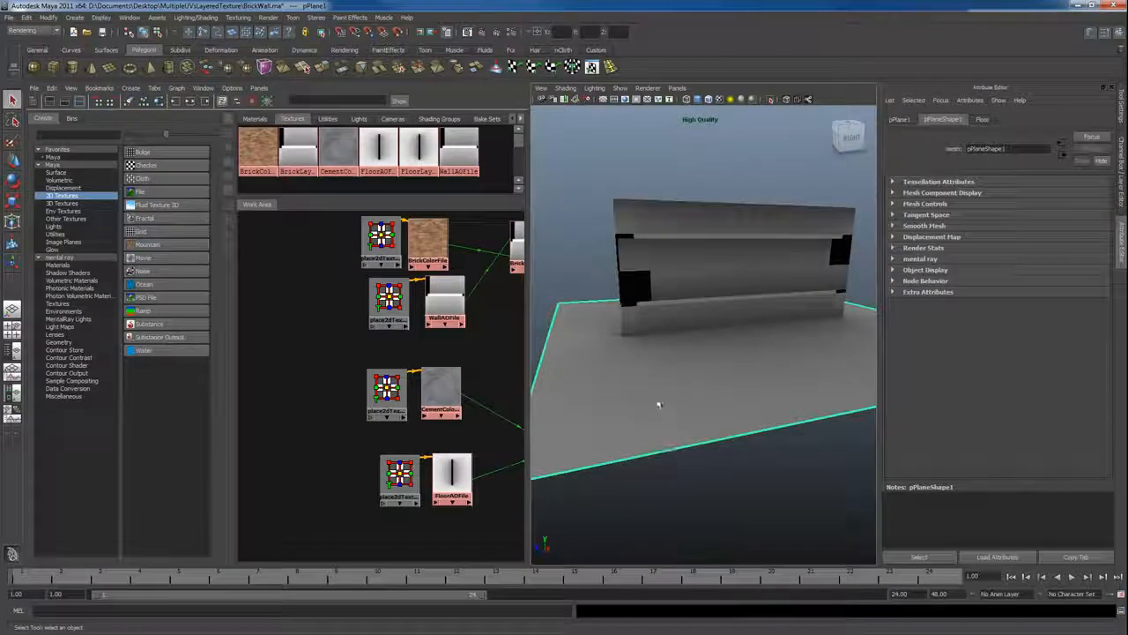
{"action": "middle_click_drag", "start_coordinate": [472, 409], "coordinate": [369, 388], "text": "alt"}
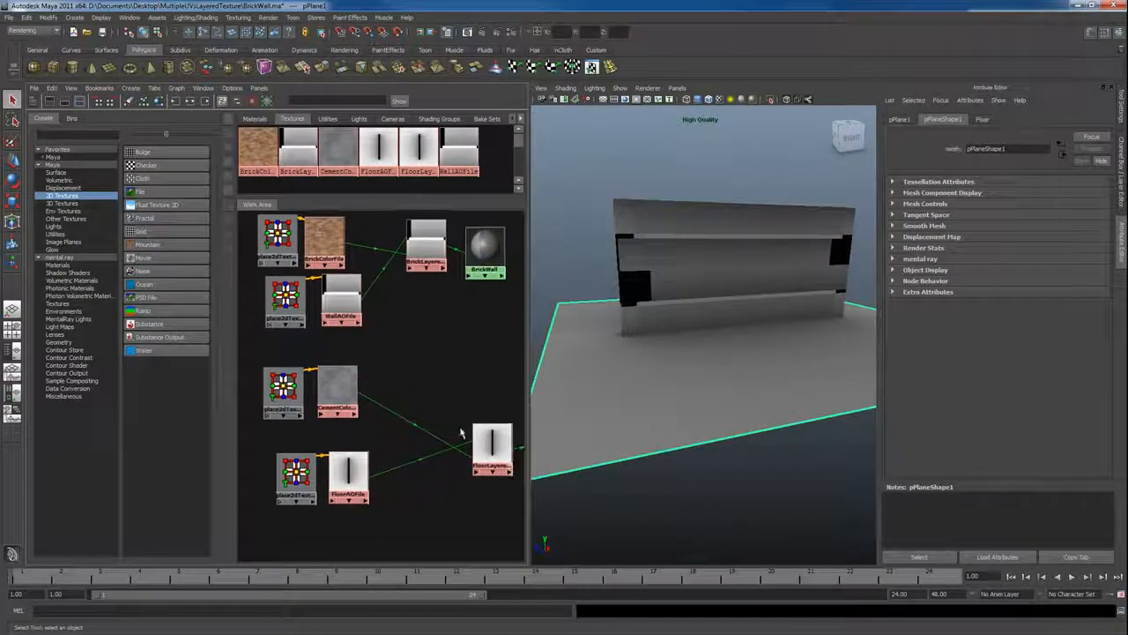
{"action": "left_click", "coordinate": [492, 445]}
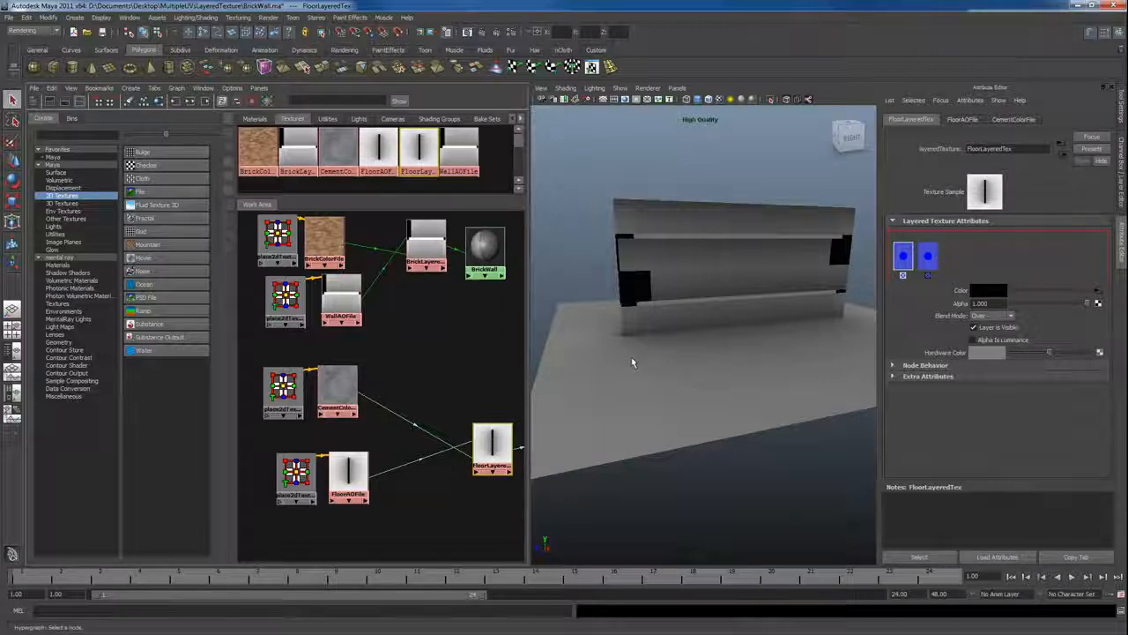
{"action": "left_click", "coordinate": [991, 315]}
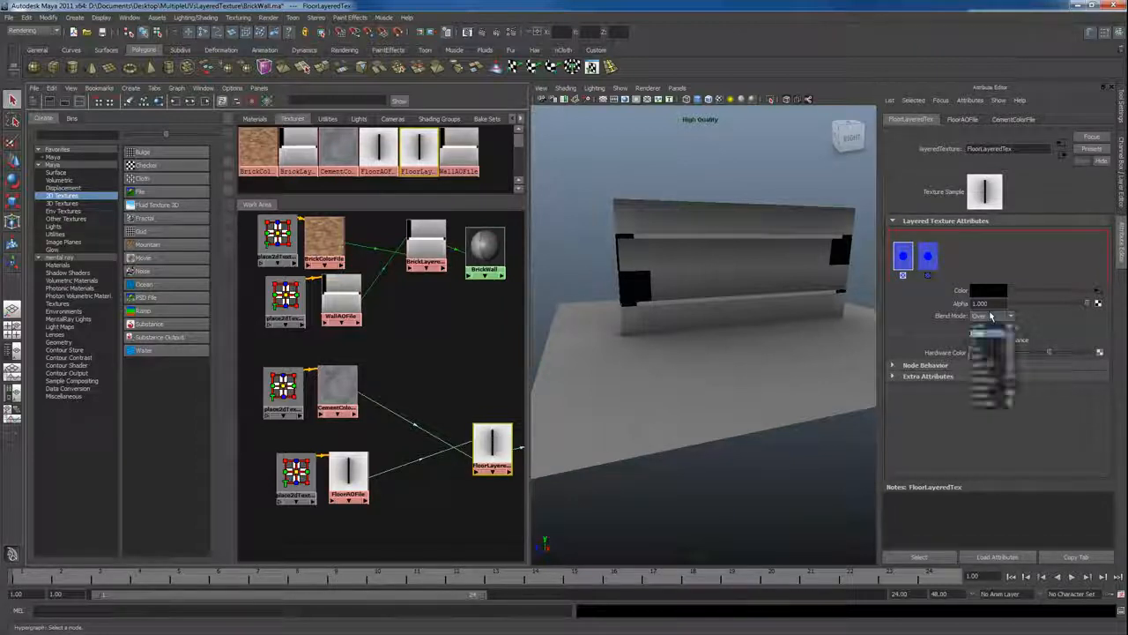
{"action": "left_click", "coordinate": [985, 366]}
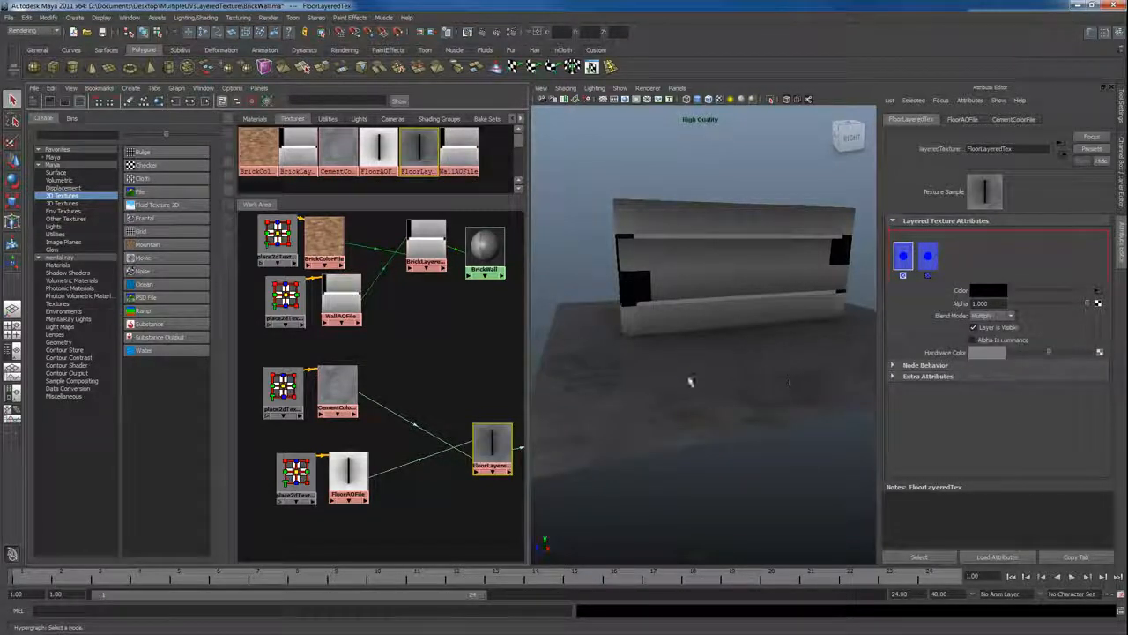
Step: Set the Repeat UV of the cement color texture's placement node to 5 by 5
{"action": "mouse_move", "coordinate": [690, 381]}
{"action": "left_mouse_down", "text": "alt"}
{"action": "mouse_move", "coordinate": [693, 372]}
{"action": "mouse_move", "coordinate": [632, 378]}
{"action": "mouse_move", "coordinate": [685, 375]}
{"action": "mouse_move", "coordinate": [683, 387]}
{"action": "left_mouse_up", "text": "alt"}
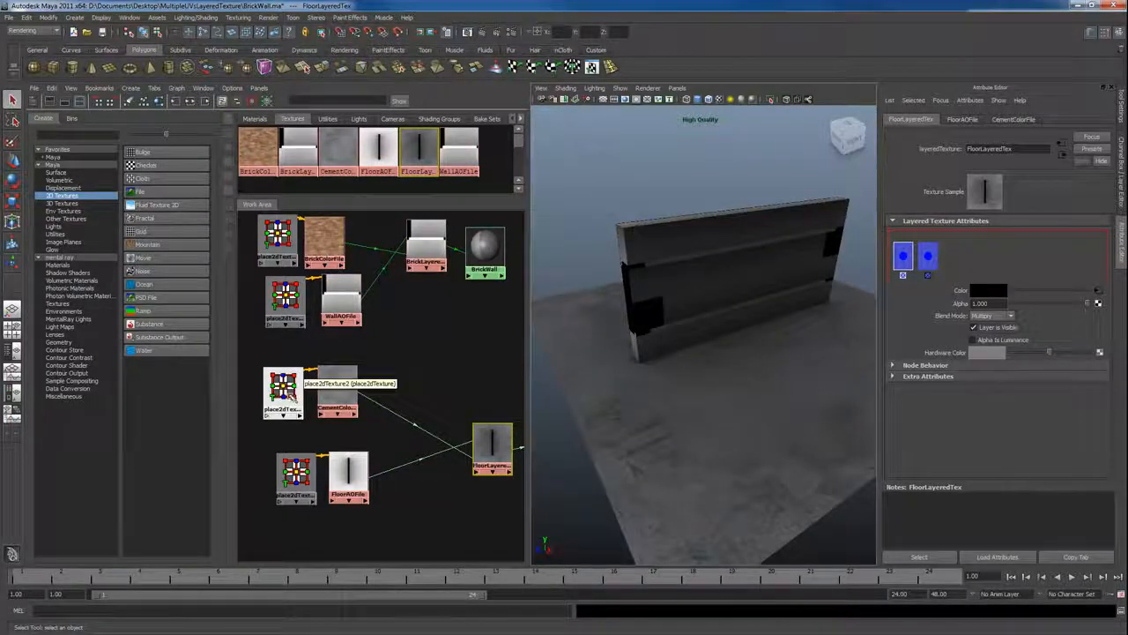
{"action": "left_click", "coordinate": [284, 388]}
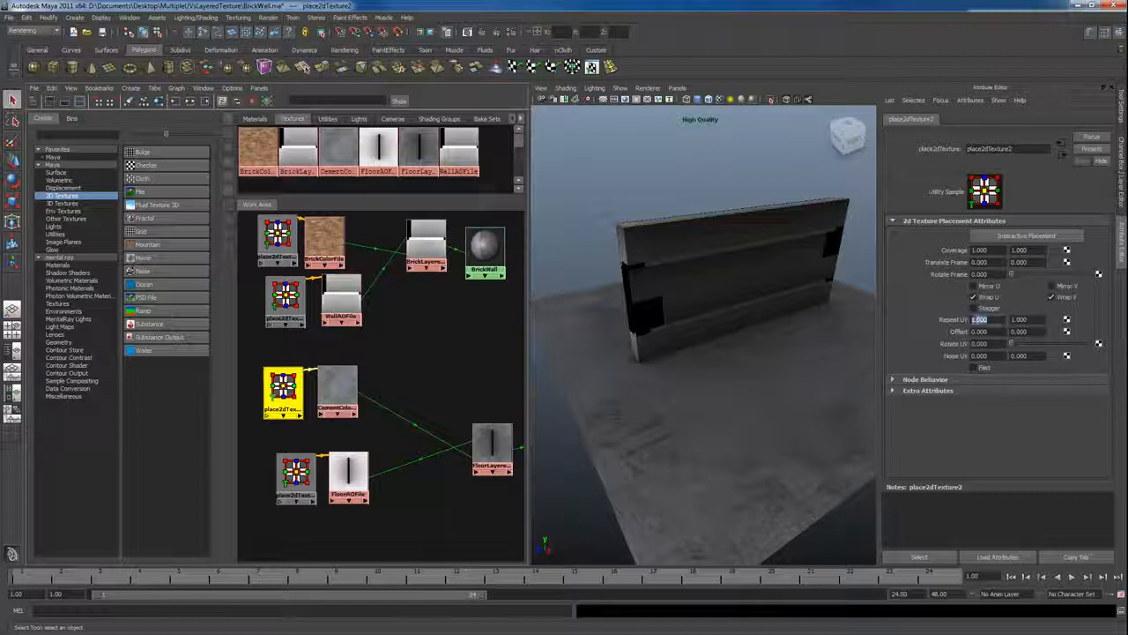
{"action": "left_click", "coordinate": [980, 319]}
{"action": "type", "text": "5"}
{"action": "key", "text": "Tab"}
{"action": "type", "text": "5"}
{"action": "key", "text": "Return"}
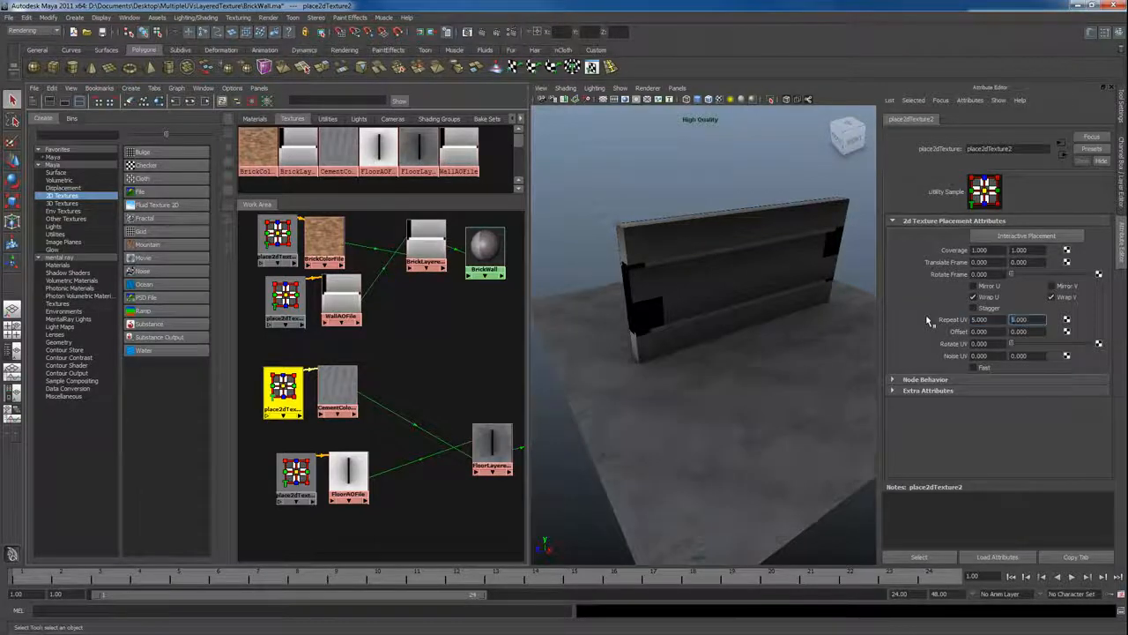
Step: Open the texture-centric UV linking editor for the brick wall object
{"action": "left_click_drag", "start_coordinate": [747, 397], "coordinate": [687, 381], "text": "alt"}
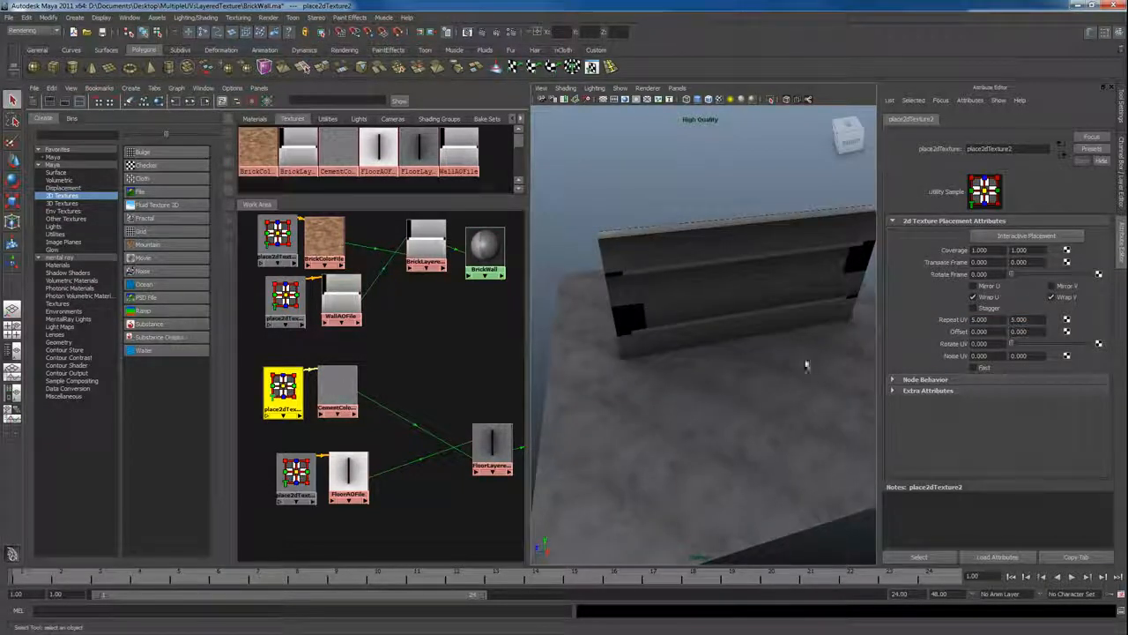
{"action": "left_click", "coordinate": [706, 300]}
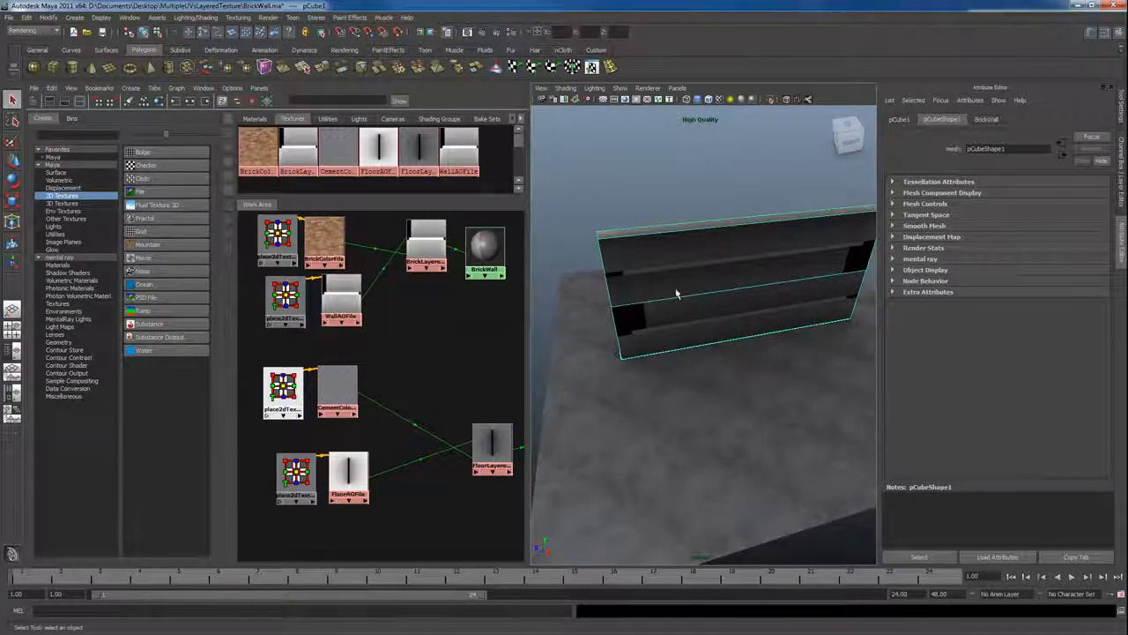
{"action": "left_click_drag", "start_coordinate": [678, 297], "coordinate": [668, 265], "text": "alt"}
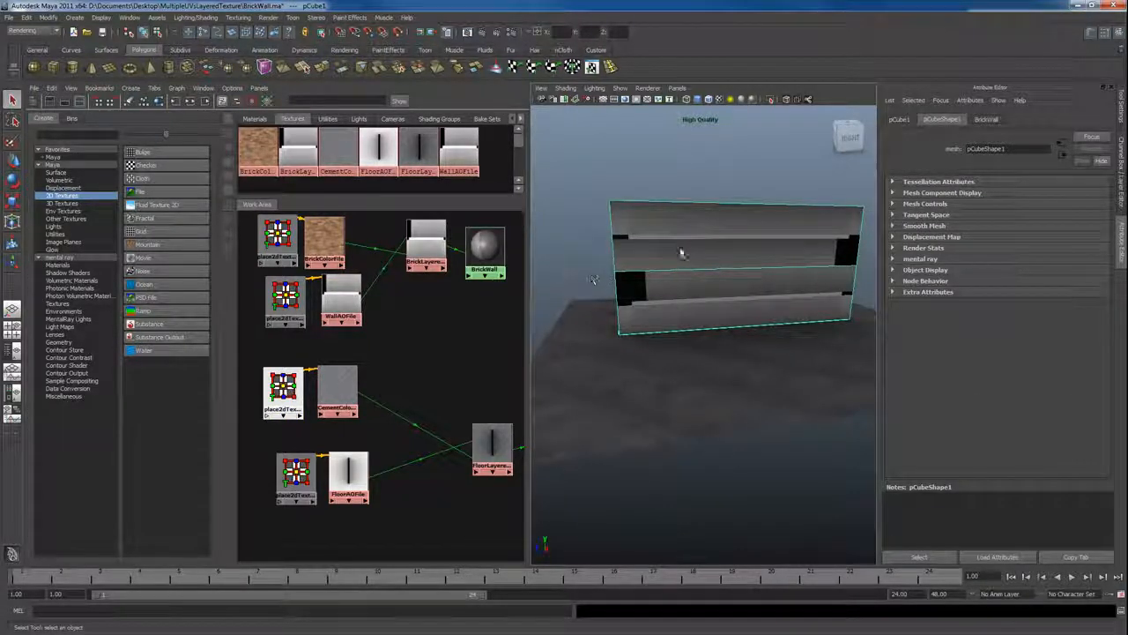
{"action": "left_click", "coordinate": [130, 18]}
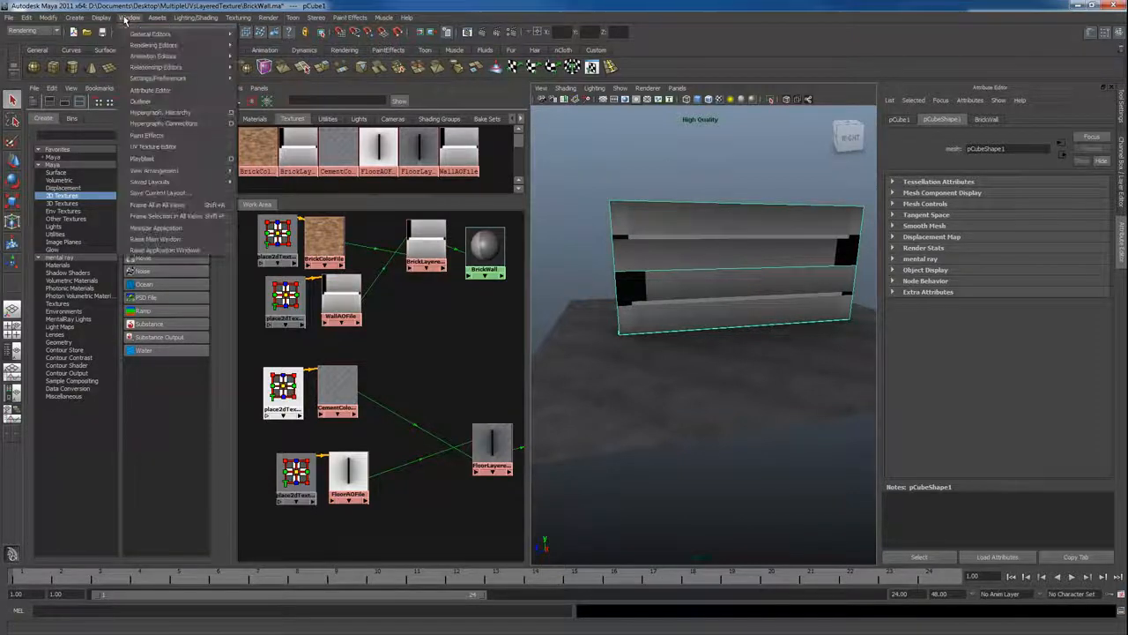
{"action": "mouse_move", "coordinate": [159, 67]}
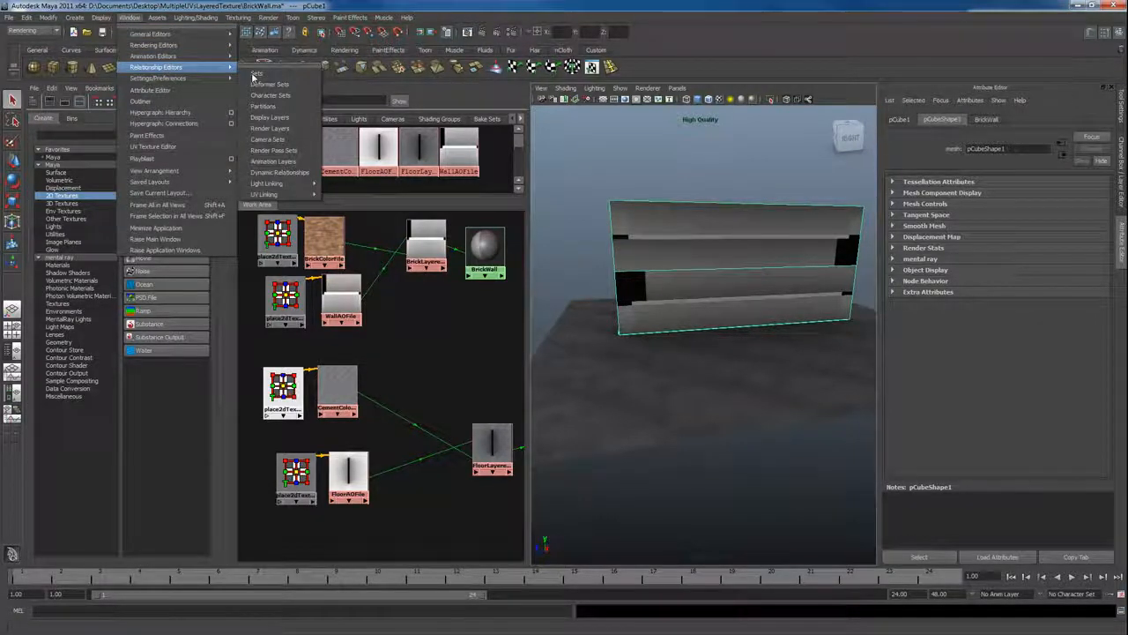
{"action": "mouse_move", "coordinate": [282, 194]}
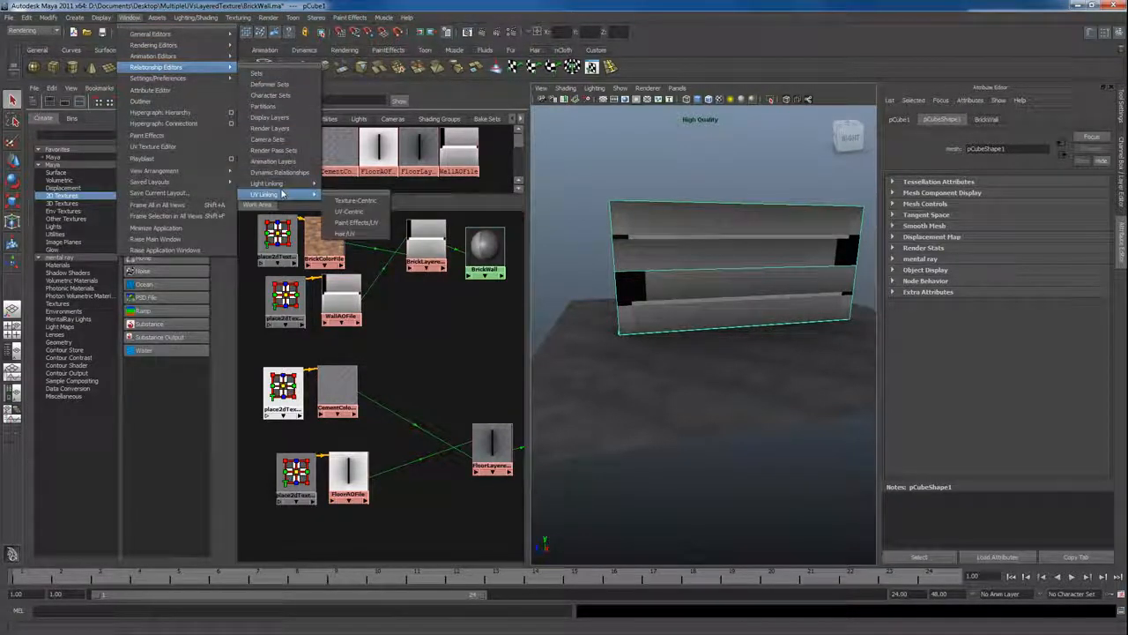
{"action": "left_click", "coordinate": [345, 199]}
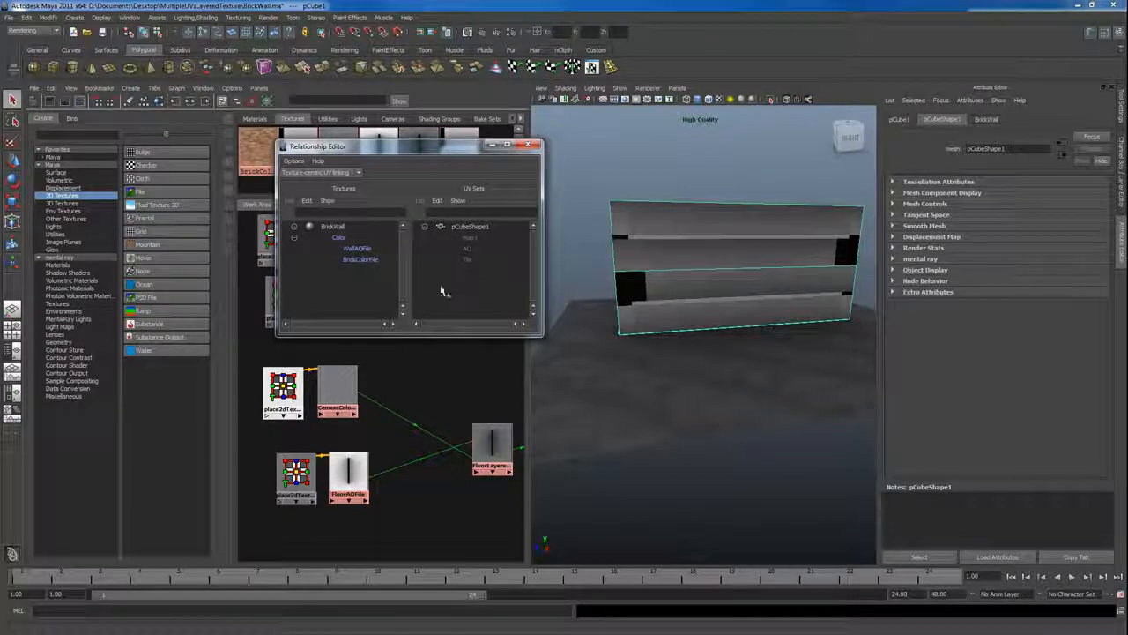
Step: Link BrickColorFile to the wall's Tile UV set and WallAOFile to its AO UV set, then close the editor
{"action": "left_click", "coordinate": [360, 261]}
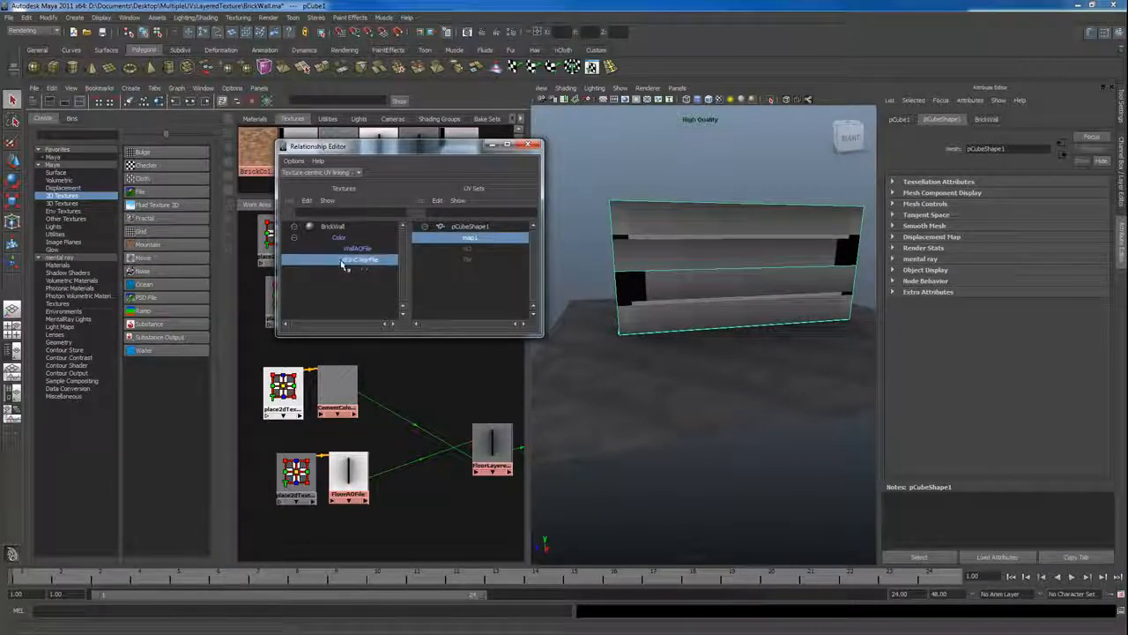
{"action": "left_click", "coordinate": [467, 261]}
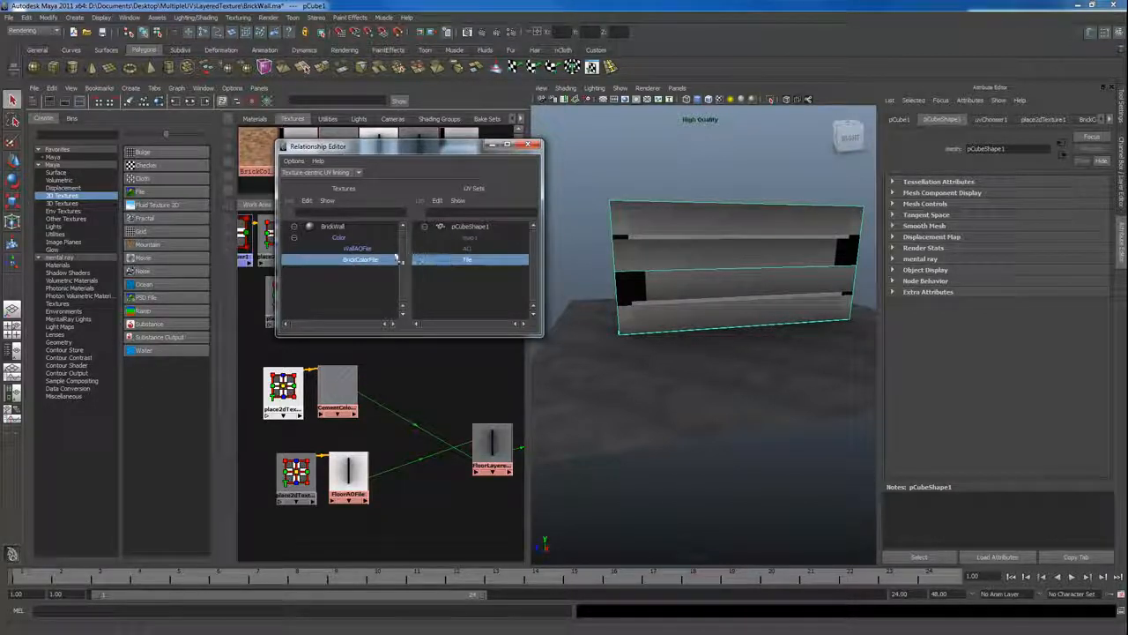
{"action": "left_click", "coordinate": [362, 249]}
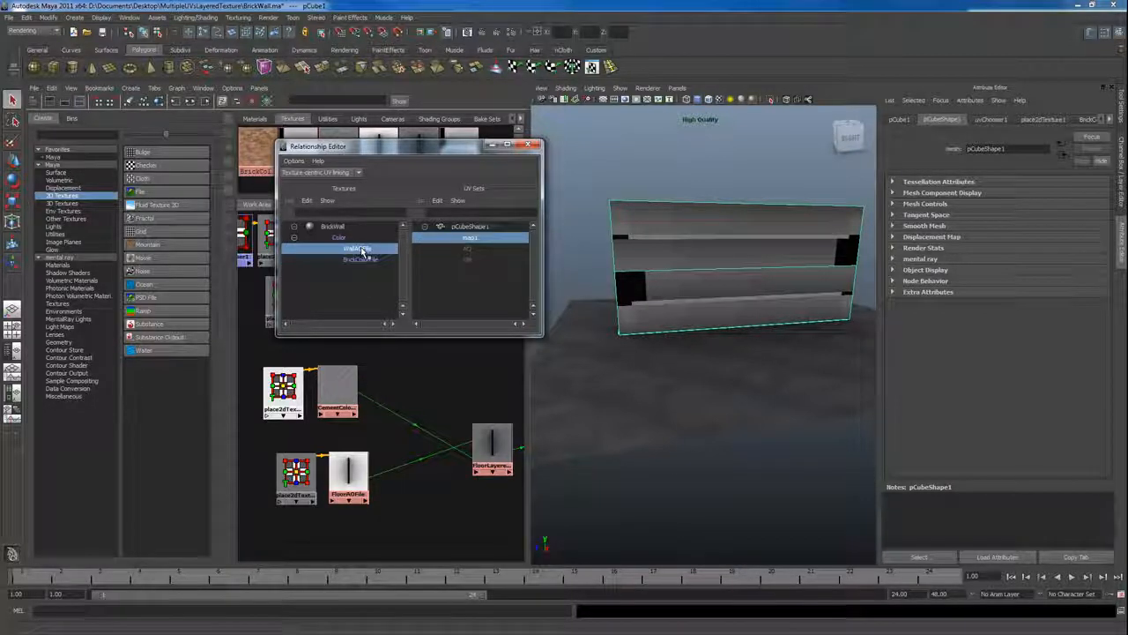
{"action": "left_click", "coordinate": [465, 250]}
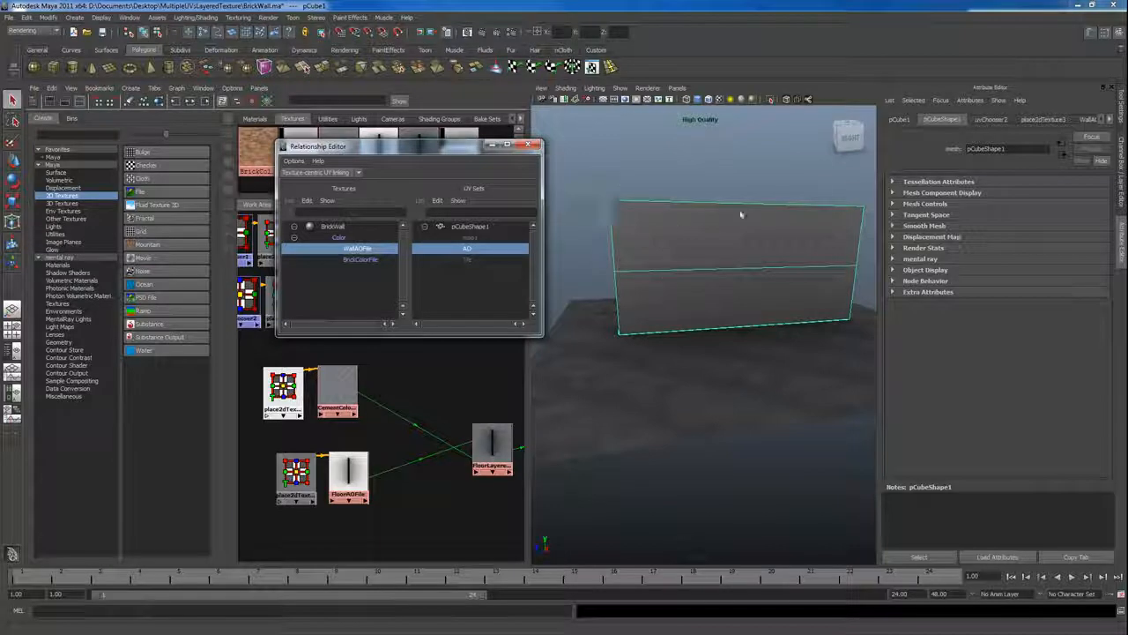
{"action": "left_click", "coordinate": [527, 144]}
{"action": "left_click", "coordinate": [597, 216]}
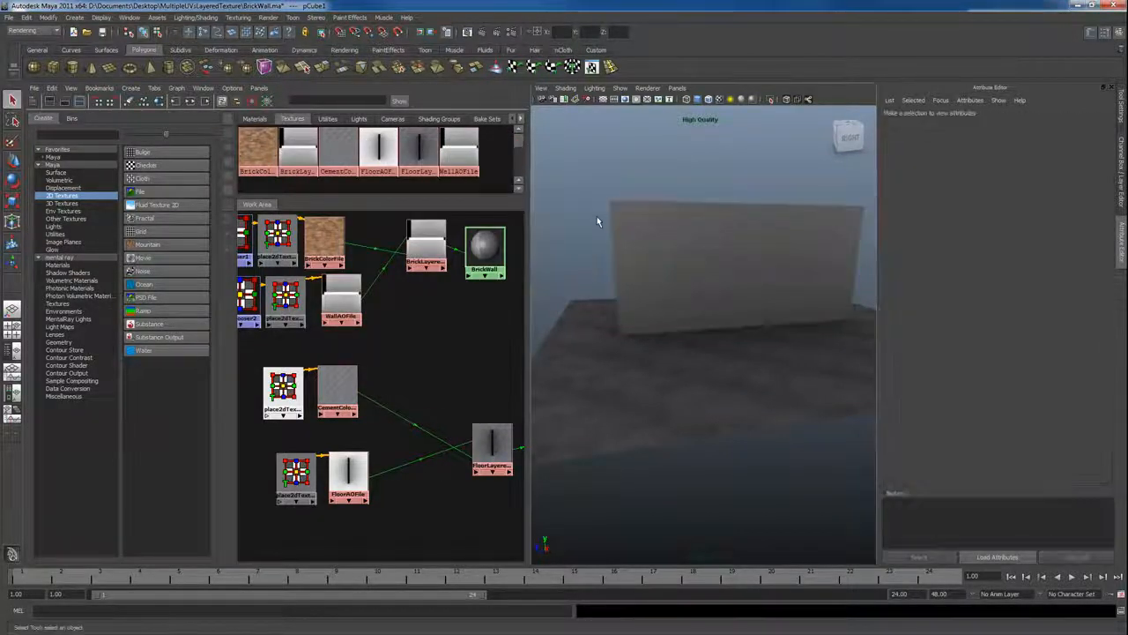
Step: Set the blend mode of the AO layer in BrickLayeredTex to Multiply
{"action": "left_click", "coordinate": [425, 245]}
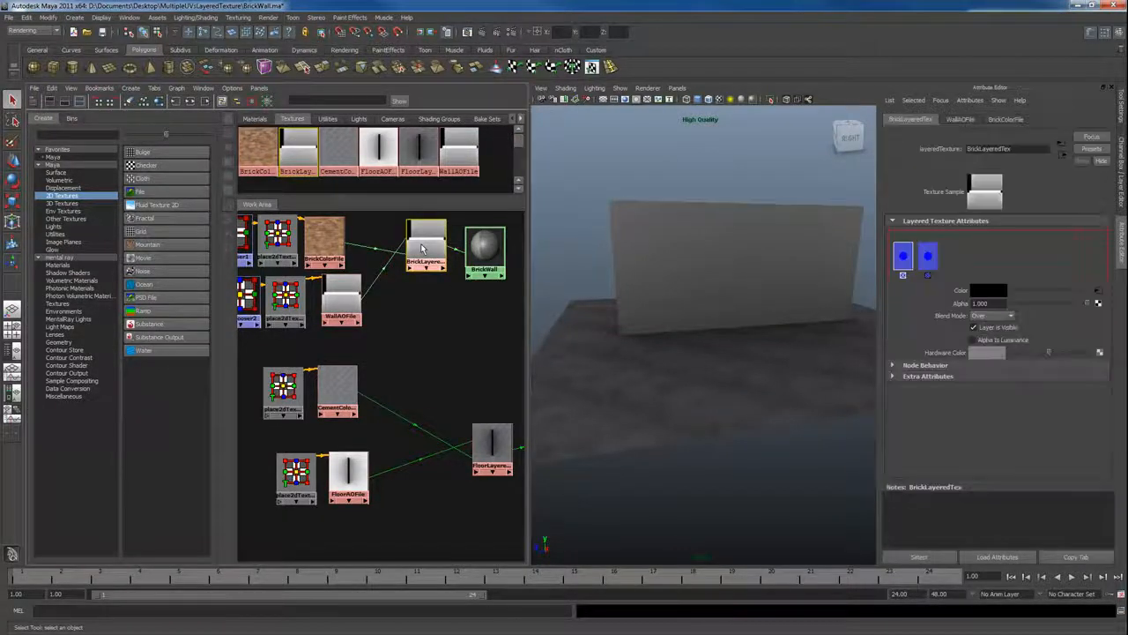
{"action": "left_click", "coordinate": [984, 317]}
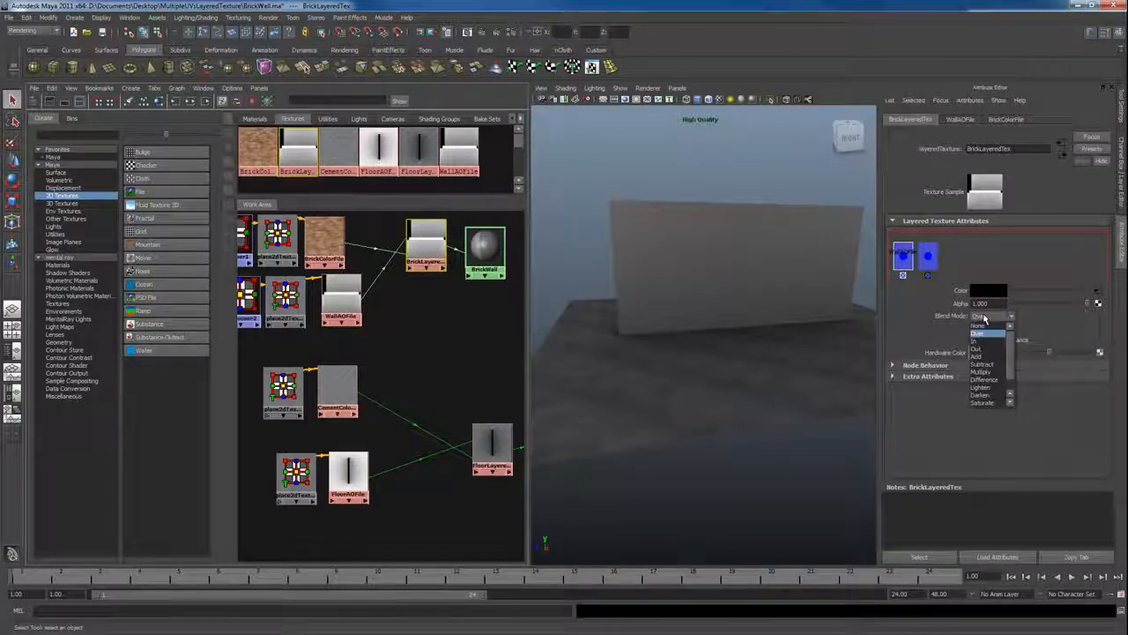
{"action": "left_click", "coordinate": [988, 372]}
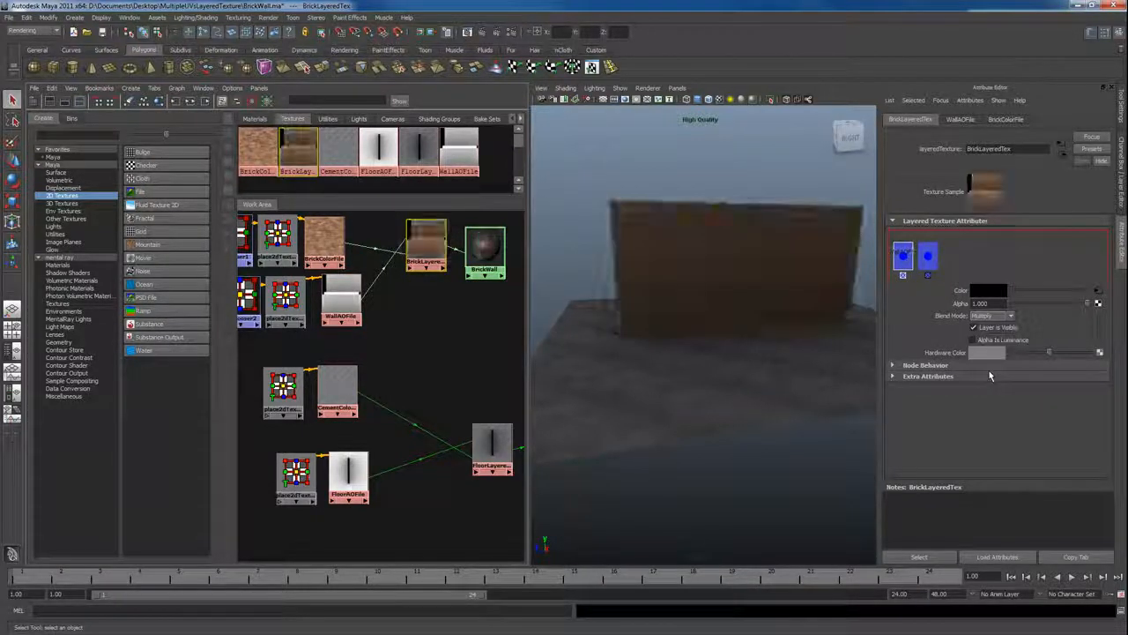
Step: Set the Repeat UV of the brick color texture's placement node to 0.5 by 0.5
{"action": "left_click_drag", "start_coordinate": [714, 285], "coordinate": [670, 291], "text": "alt"}
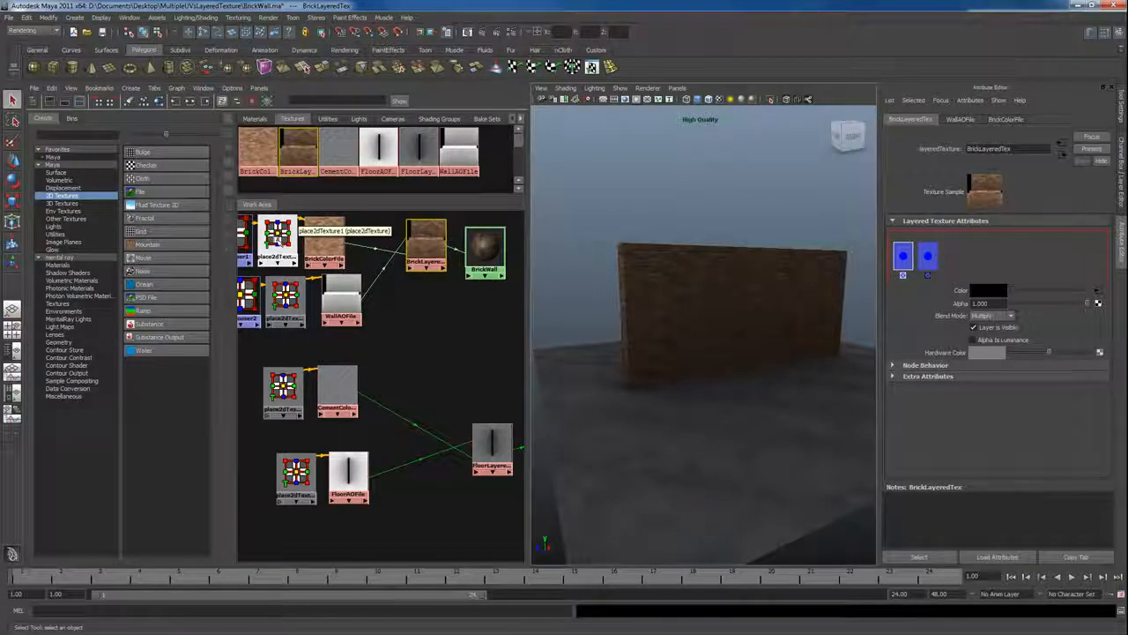
{"action": "left_click", "coordinate": [278, 235]}
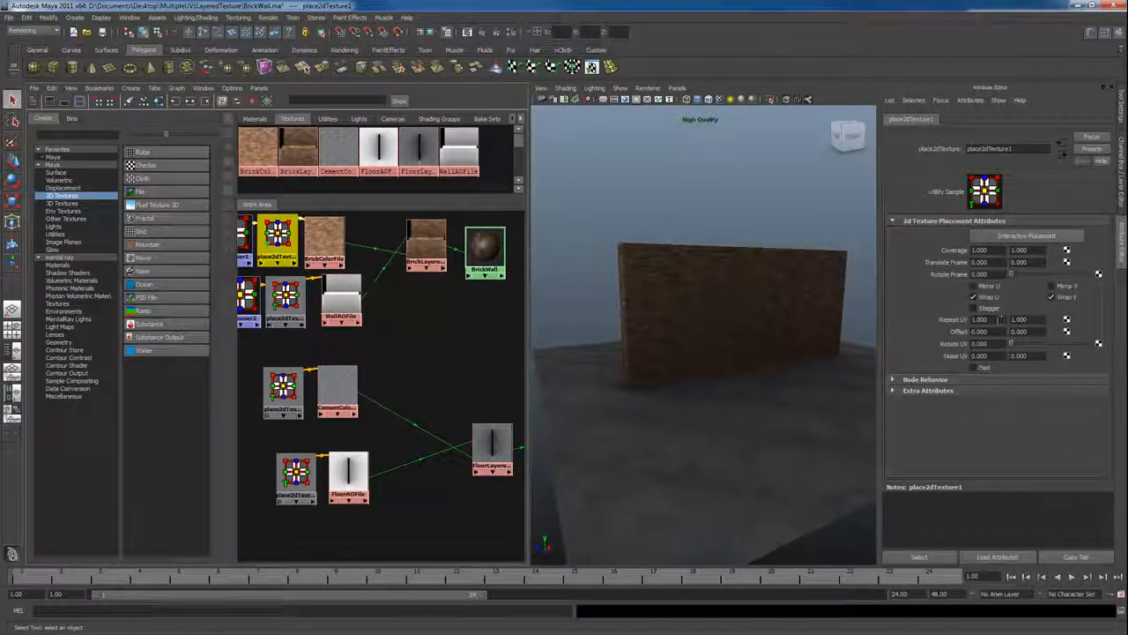
{"action": "left_click", "coordinate": [980, 319]}
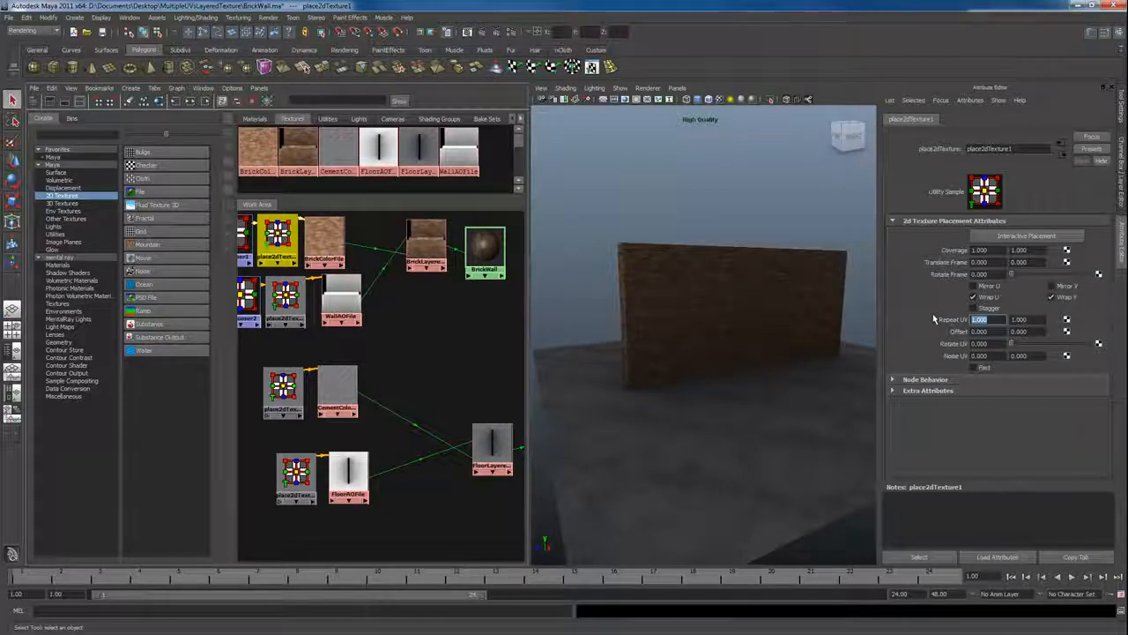
{"action": "type", "text": "0.5"}
{"action": "key", "text": "Tab"}
{"action": "type", "text": "0.5"}
{"action": "key", "text": "Return"}
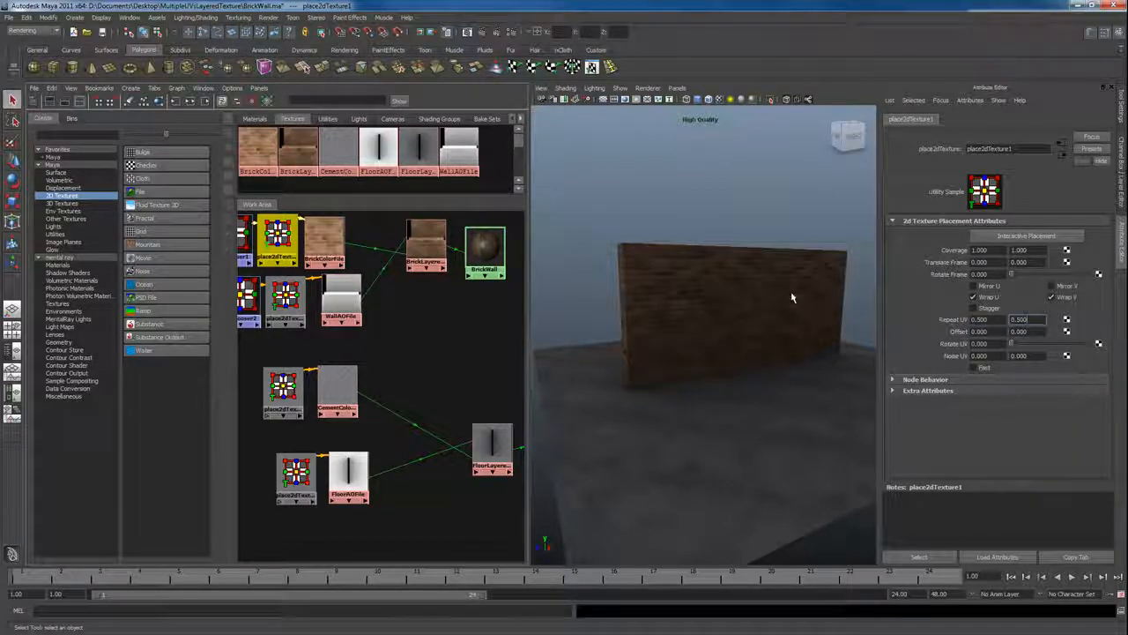
Step: Examine the textured wall and floor in the scene and compare them with the layered texture nodes in the shading network
{"action": "left_click_drag", "start_coordinate": [794, 298], "coordinate": [675, 319], "text": "alt"}
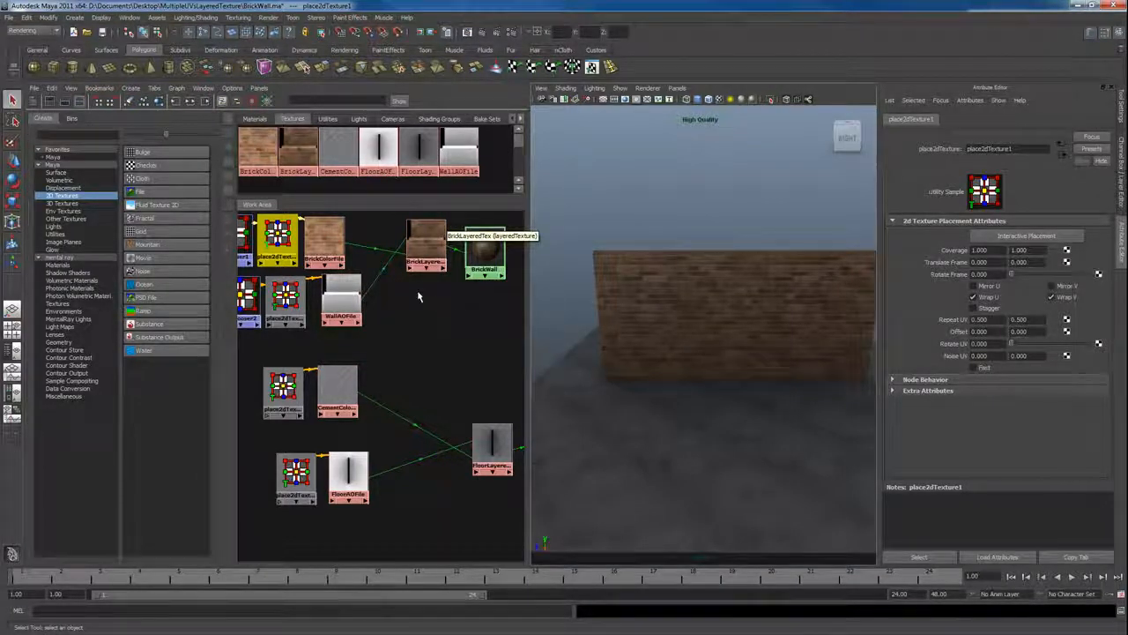
{"action": "scroll", "coordinate": [418, 287], "scroll_direction": "up", "scroll_amount": 3}
{"action": "scroll", "coordinate": [417, 281], "scroll_direction": "down", "scroll_amount": 3}
{"action": "scroll", "coordinate": [406, 320], "scroll_direction": "up", "scroll_amount": 4}
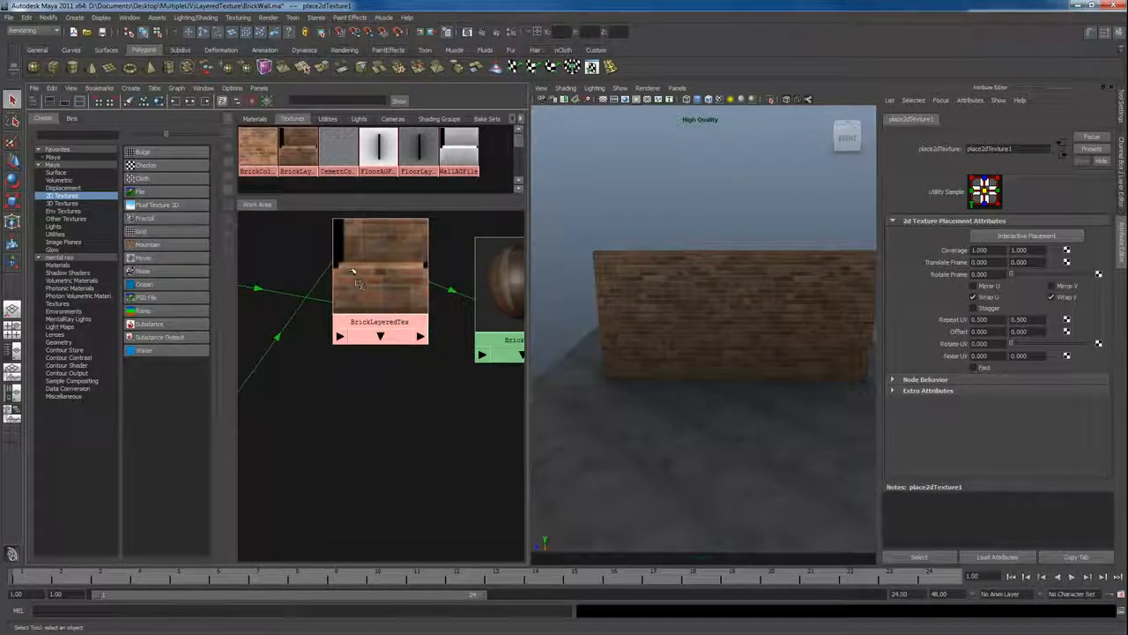
{"action": "left_click_drag", "start_coordinate": [632, 347], "coordinate": [735, 335], "text": "alt"}
{"action": "scroll", "coordinate": [649, 339], "scroll_direction": "down", "scroll_amount": 3}
{"action": "scroll", "coordinate": [300, 326], "scroll_direction": "down", "scroll_amount": 3}
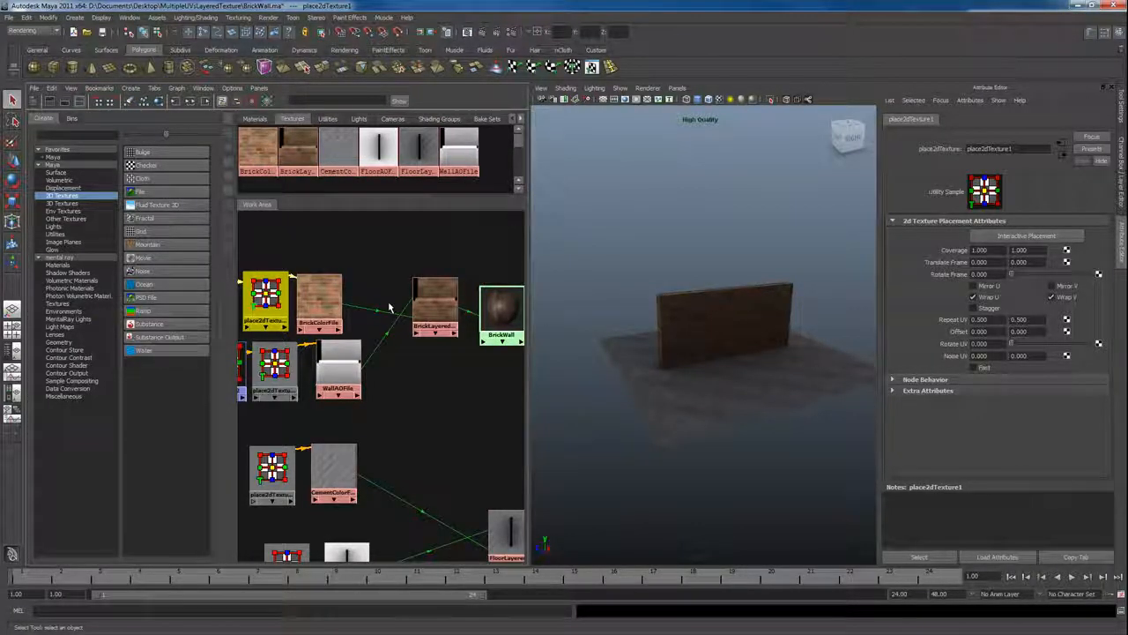
{"action": "scroll", "coordinate": [378, 340], "scroll_direction": "up", "scroll_amount": 3}
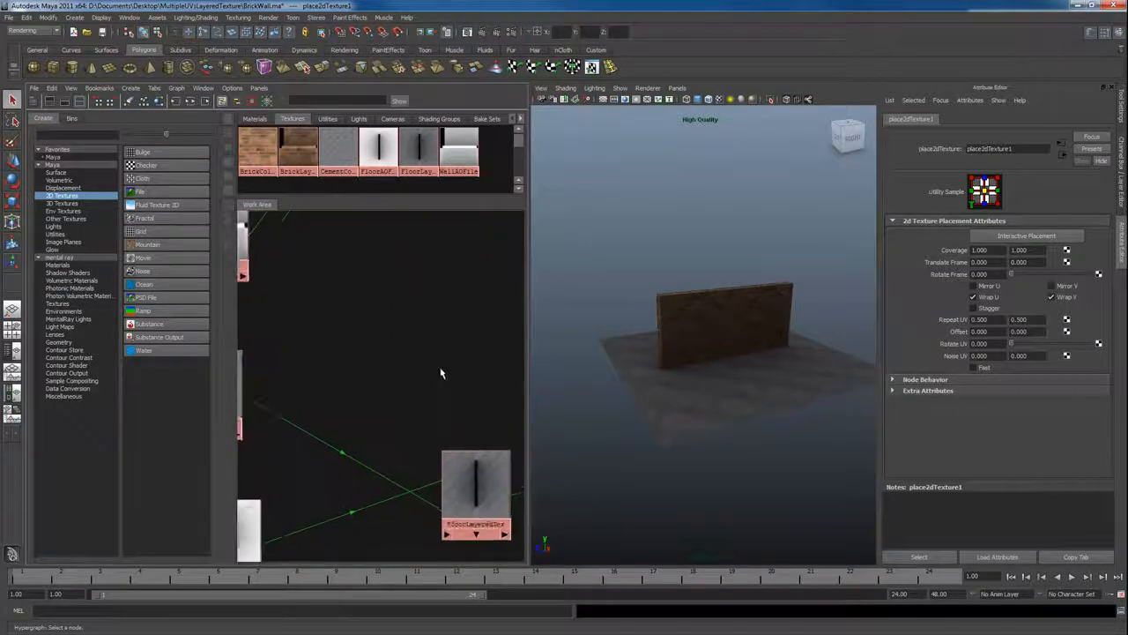
Step: Examine the floor and wall texture networks alongside the textured brick wall and floor in the scene
{"action": "scroll", "coordinate": [441, 373], "scroll_direction": "up", "scroll_amount": 2}
{"action": "middle_click_drag", "start_coordinate": [441, 382], "coordinate": [388, 301], "text": "alt"}
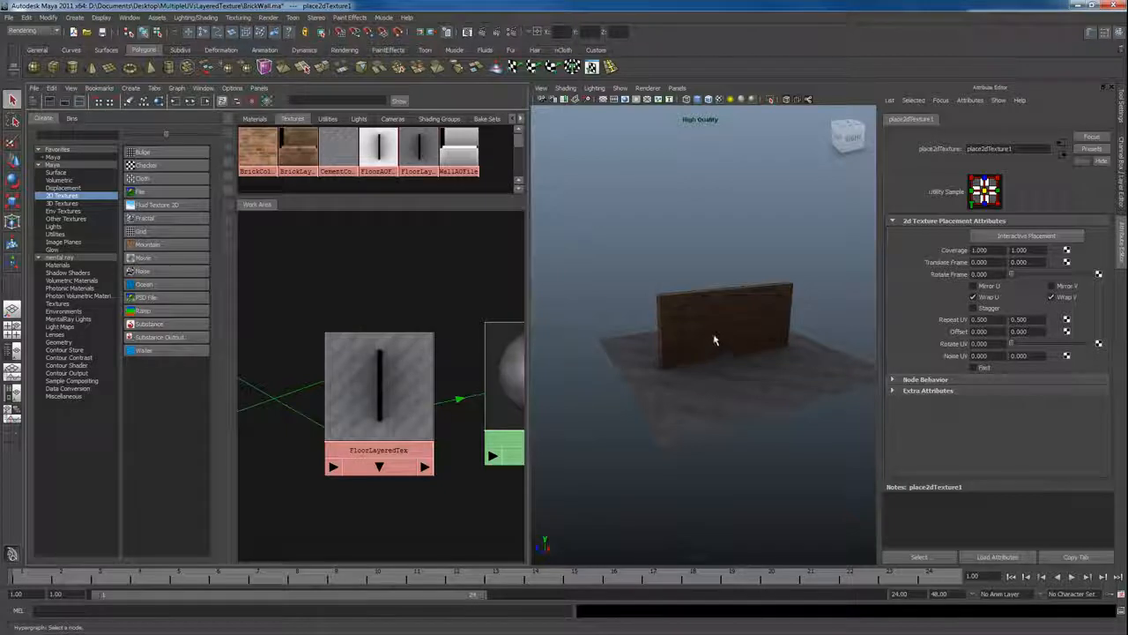
{"action": "middle_click_drag", "start_coordinate": [360, 346], "coordinate": [501, 338], "text": "alt"}
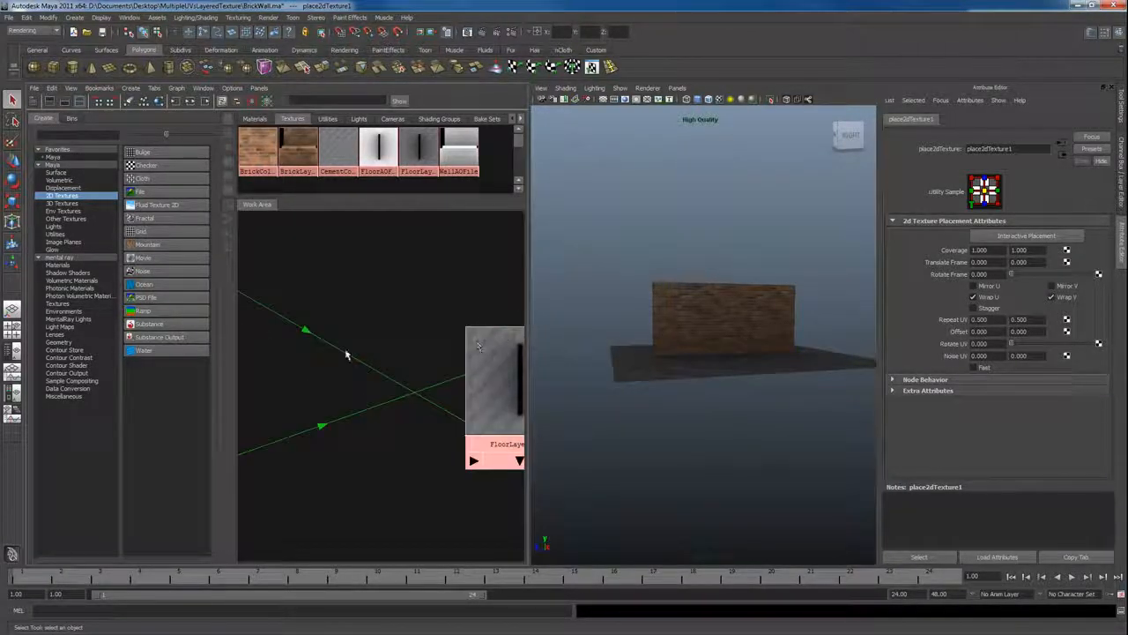
{"action": "scroll", "coordinate": [347, 355], "scroll_direction": "down", "scroll_amount": 2}
{"action": "middle_click_drag", "start_coordinate": [308, 351], "coordinate": [447, 312], "text": "alt"}
{"action": "middle_click_drag", "start_coordinate": [394, 337], "coordinate": [404, 423], "text": "alt"}
{"action": "middle_click_drag", "start_coordinate": [416, 300], "coordinate": [425, 418], "text": "alt"}
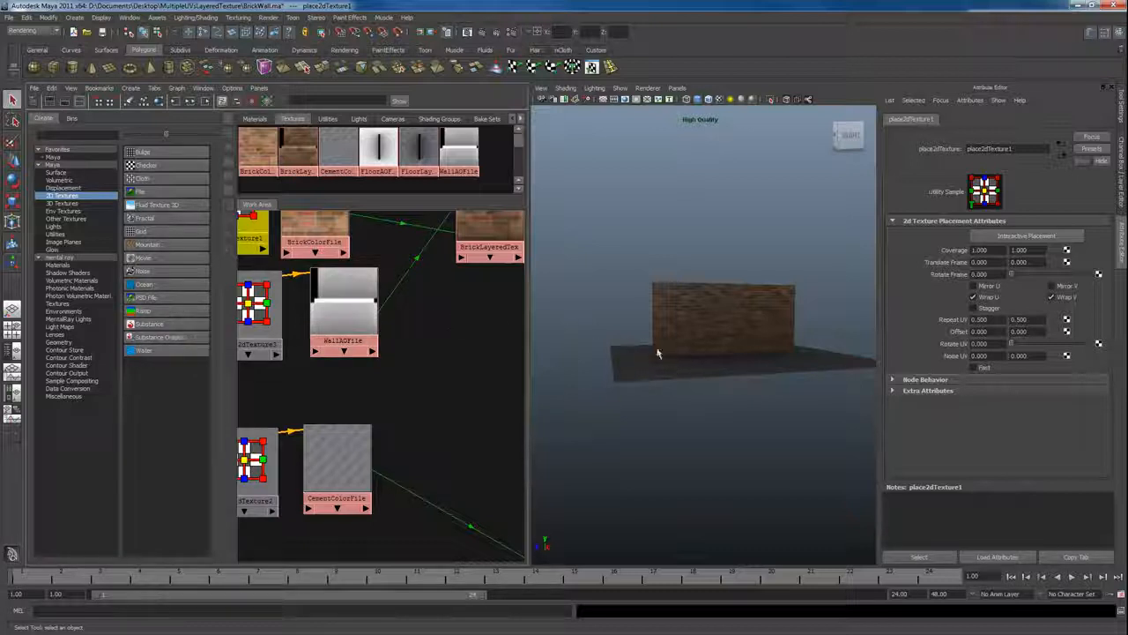
{"action": "mouse_move", "coordinate": [657, 353]}
{"action": "middle_mouse_down", "text": "alt"}
{"action": "mouse_move", "coordinate": [675, 373]}
{"action": "mouse_move", "coordinate": [693, 368]}
{"action": "mouse_move", "coordinate": [658, 363]}
{"action": "middle_mouse_up", "text": "alt"}
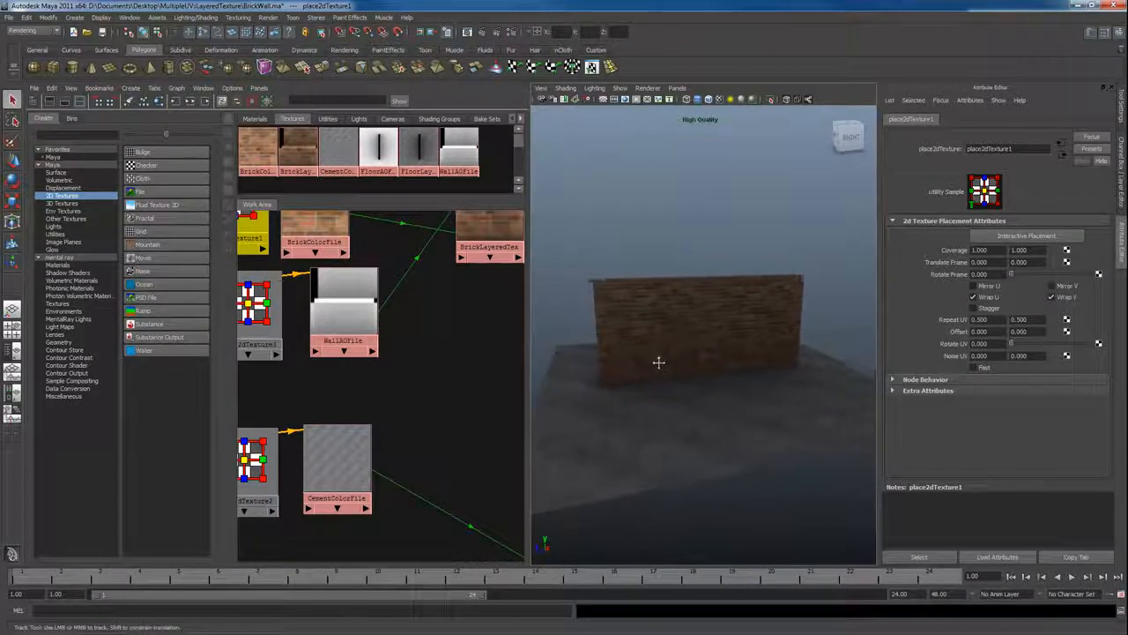
{"action": "left_click_drag", "start_coordinate": [658, 362], "coordinate": [670, 372], "text": "alt"}
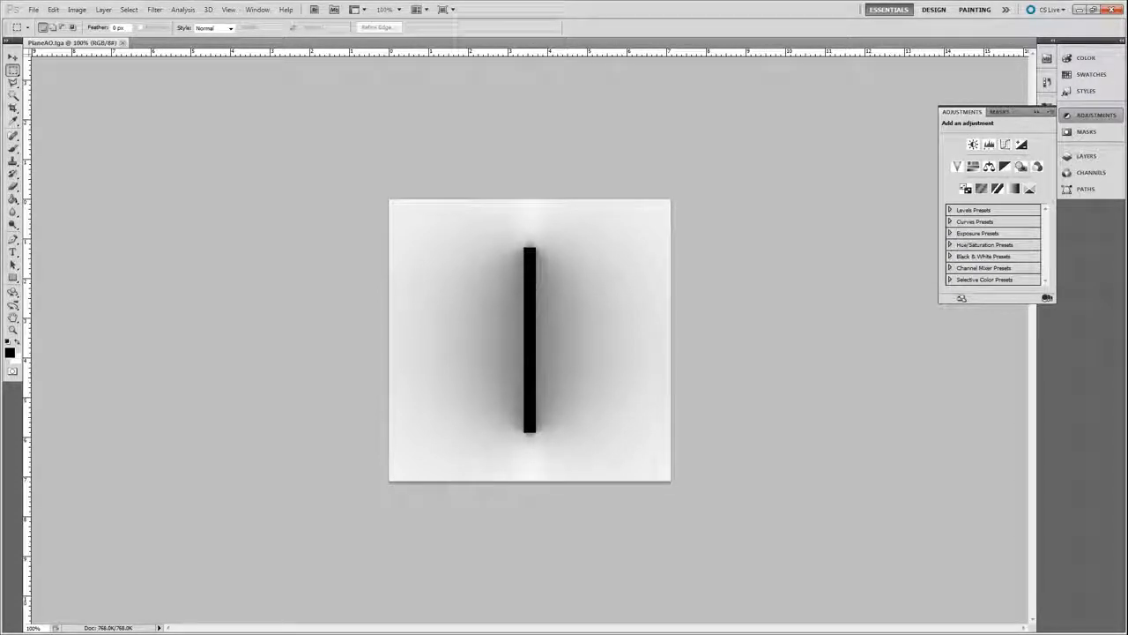
Step: Open BrickWallAO.tga from the textures folder in Photoshop and copy its entire image
{"action": "key", "text": "alt+Tab"}
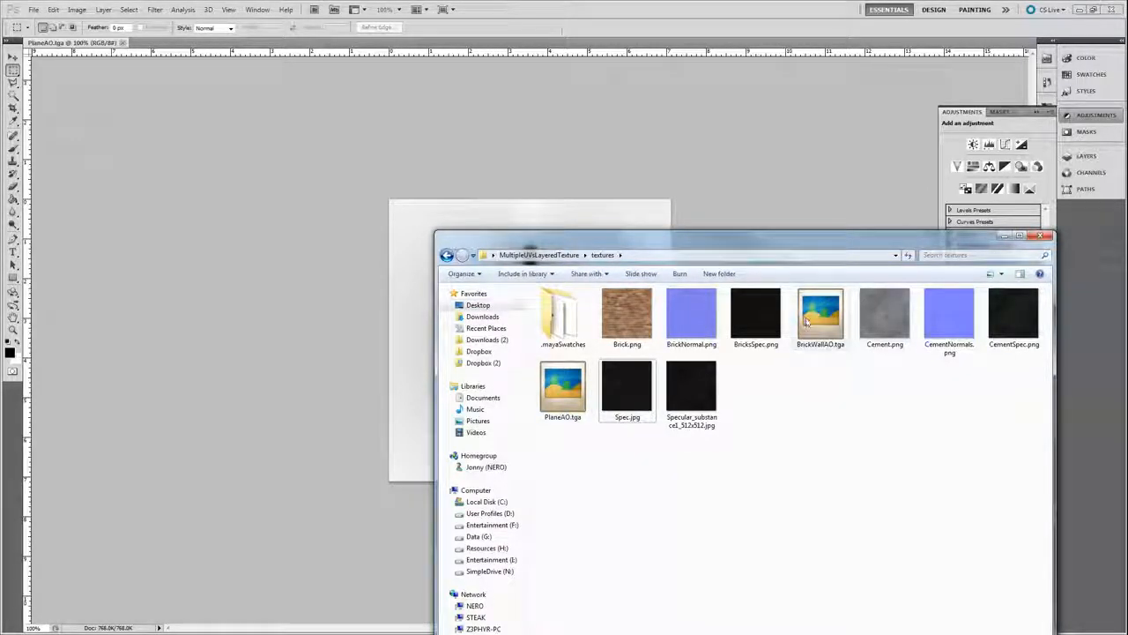
{"action": "left_click_drag", "start_coordinate": [820, 317], "coordinate": [282, 42]}
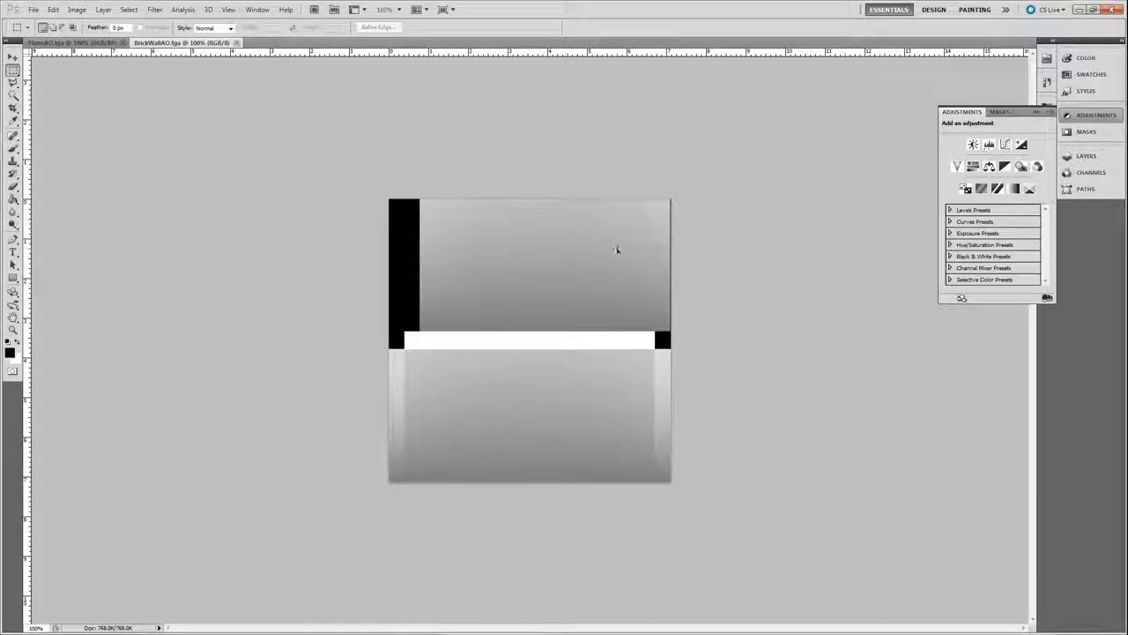
{"action": "key", "text": "ctrl+a"}
Step: Paste the copied wall AO into the green channel of PlaneAO.tga and return to the RGB composite
{"action": "left_click", "coordinate": [78, 42]}
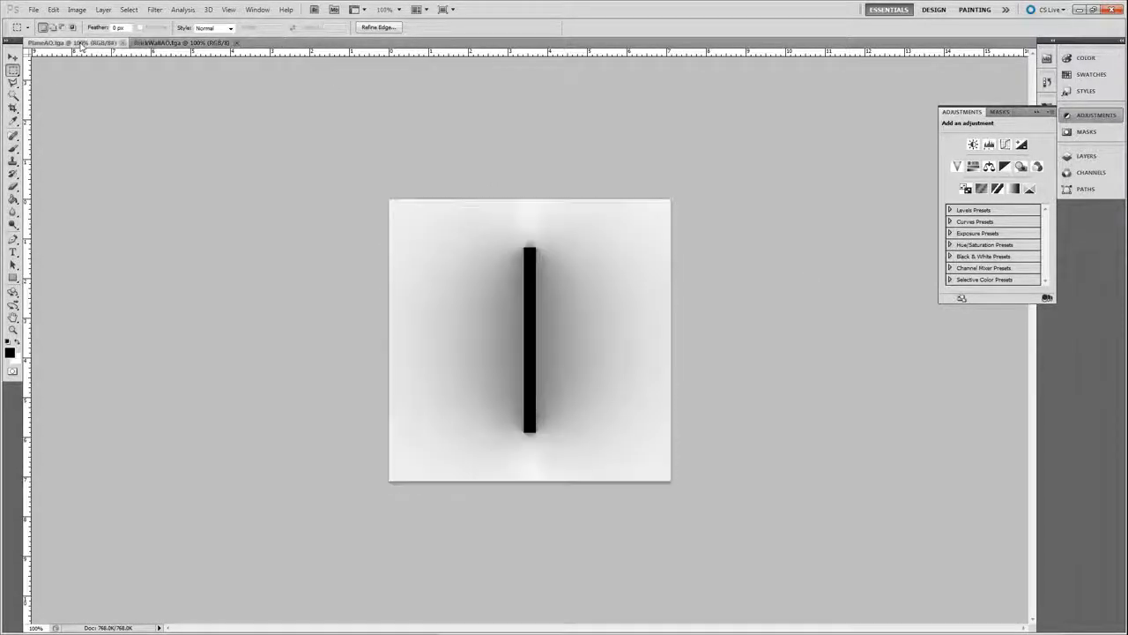
{"action": "left_click", "coordinate": [1088, 155]}
{"action": "left_click", "coordinate": [978, 153]}
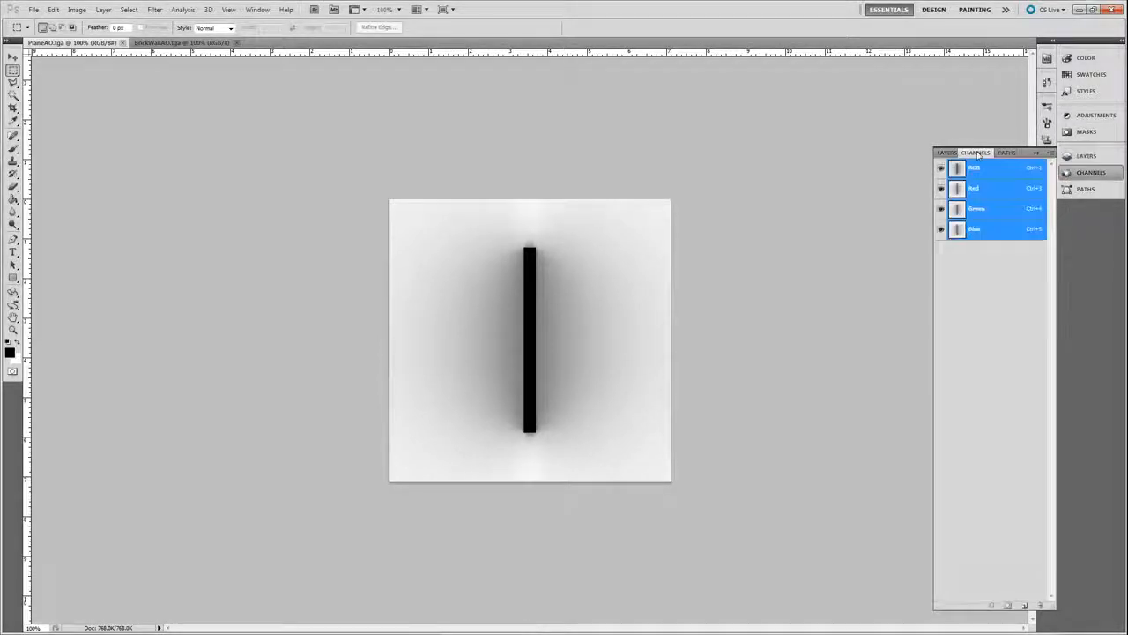
{"action": "left_click", "coordinate": [985, 213]}
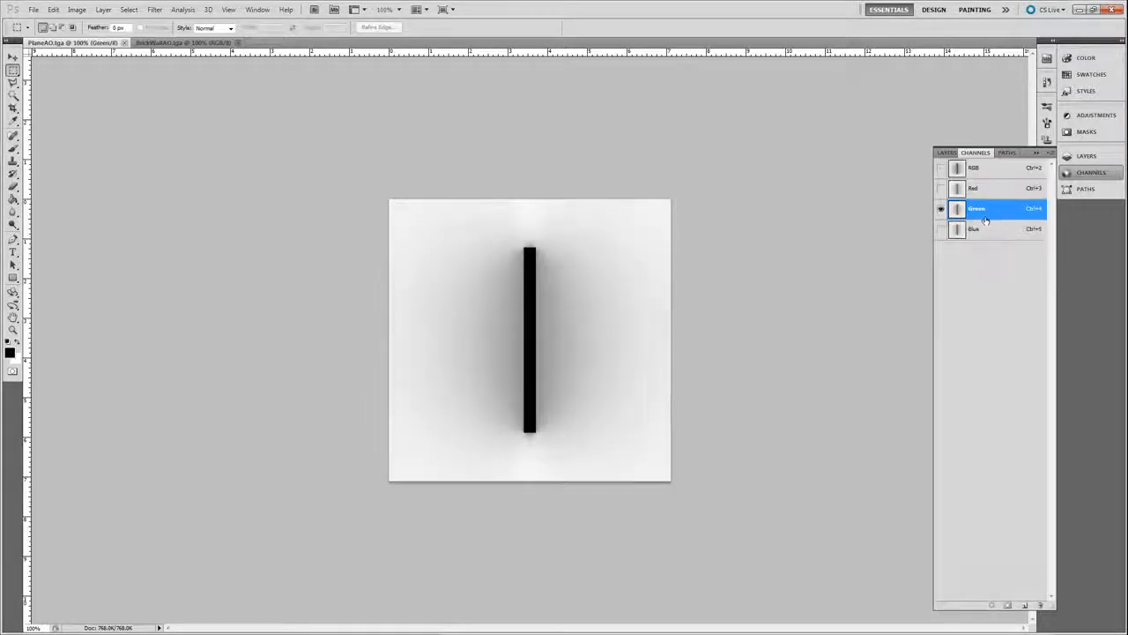
{"action": "key", "text": "ctrl+v"}
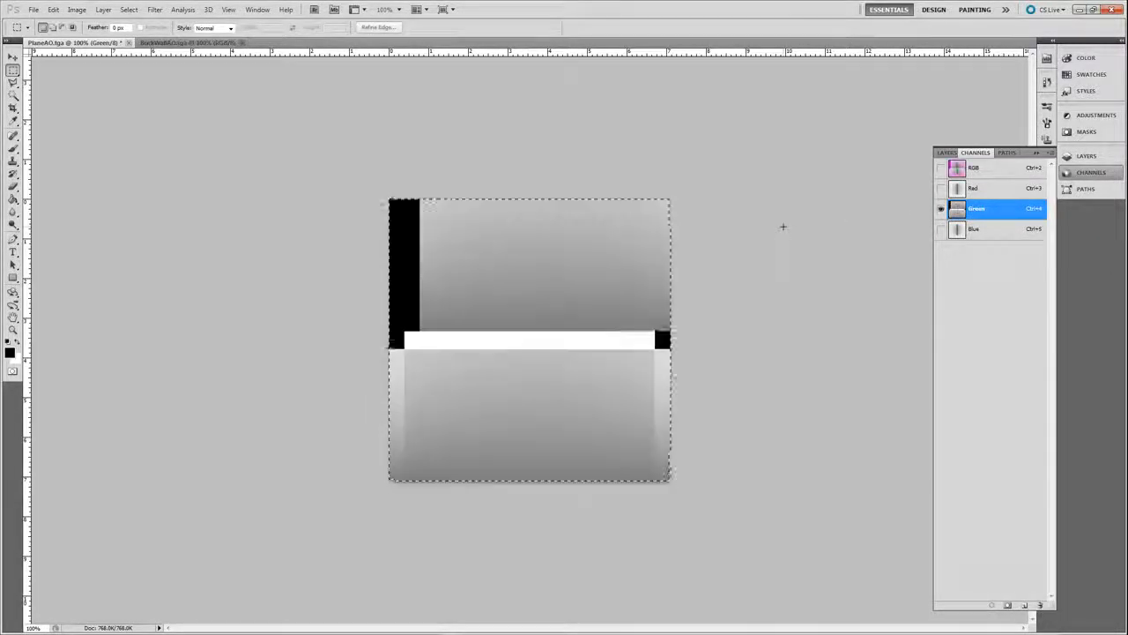
{"action": "left_click", "coordinate": [984, 189]}
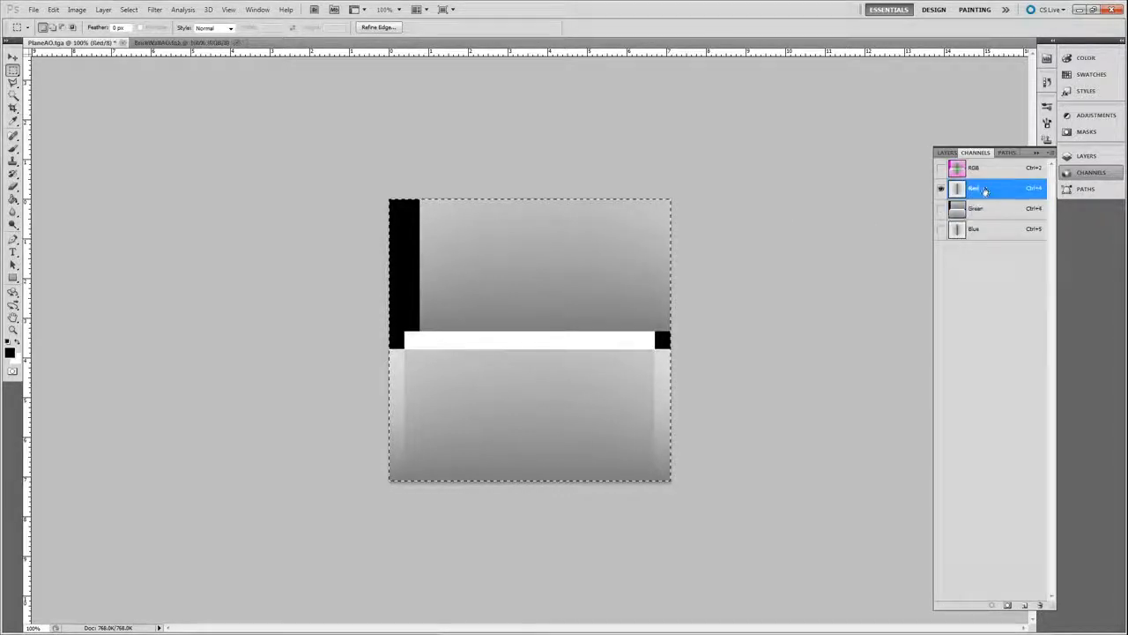
{"action": "left_click", "coordinate": [990, 210]}
{"action": "left_click", "coordinate": [985, 169]}
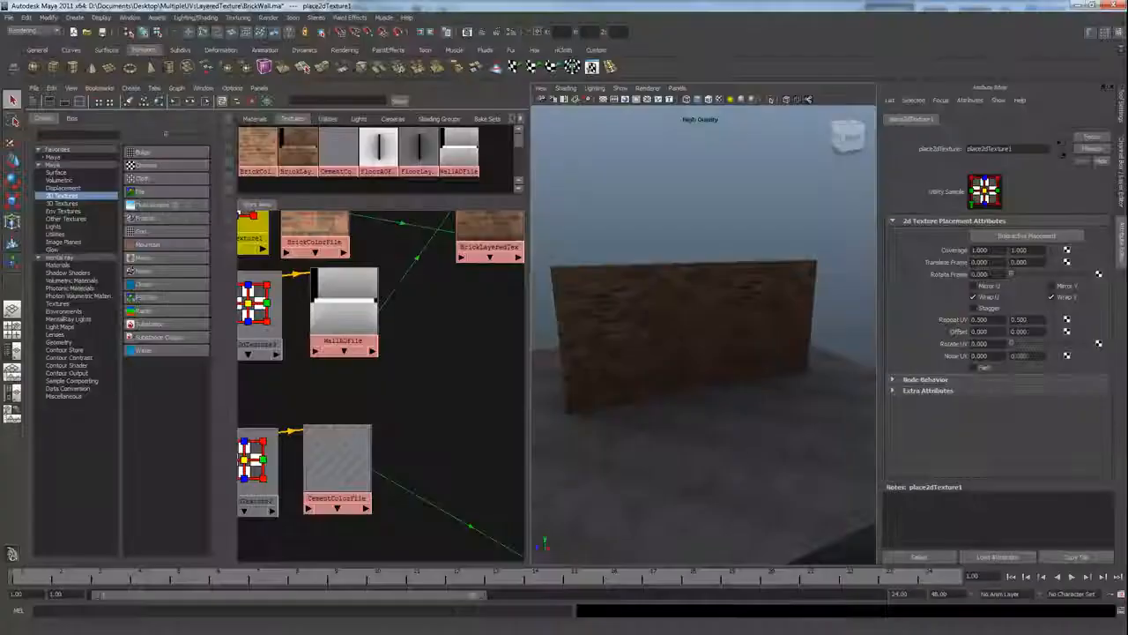
Step: Switch to Maya, open the brick wall's UVs in the UV Texture Editor and display its tiling UV set
{"action": "left_click", "coordinate": [629, 339]}
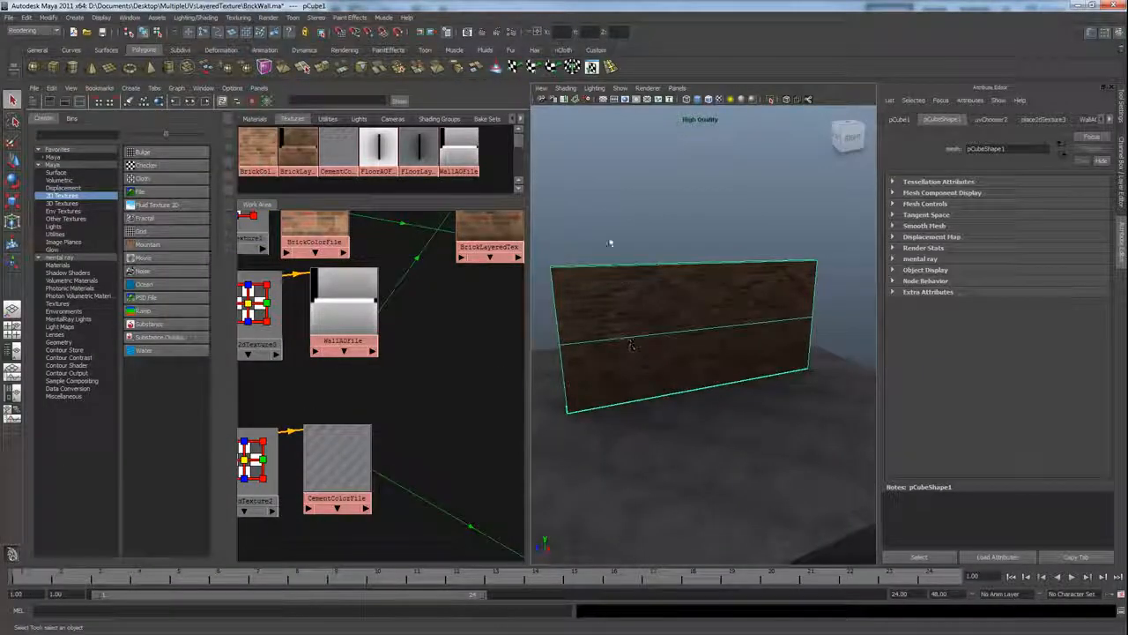
{"action": "left_click", "coordinate": [132, 17]}
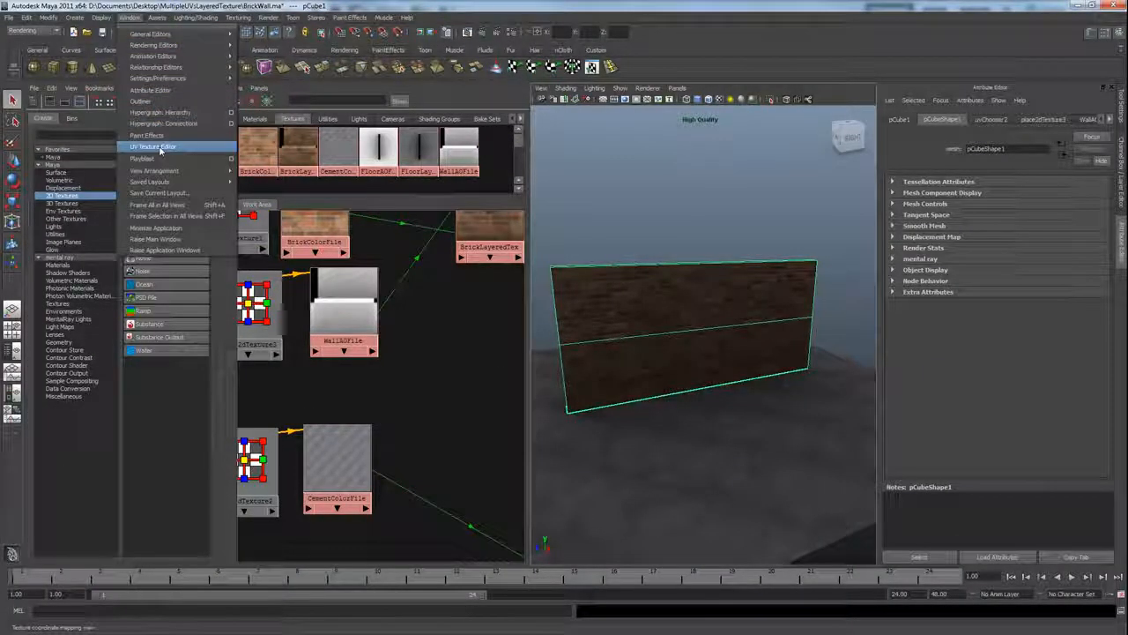
{"action": "left_click", "coordinate": [163, 148]}
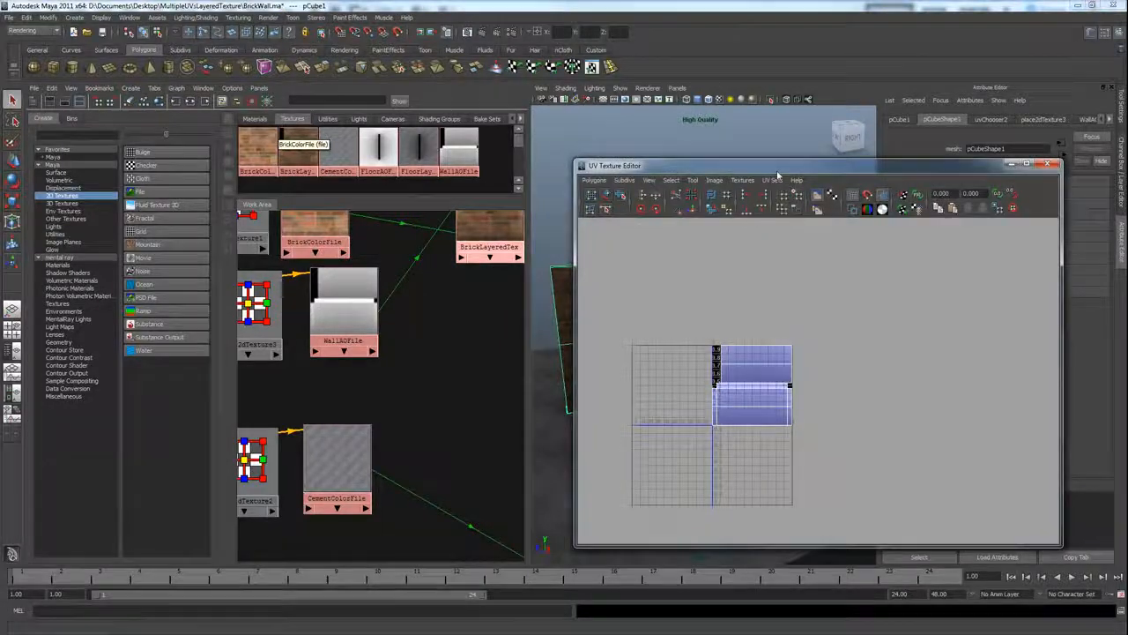
{"action": "left_click", "coordinate": [767, 177]}
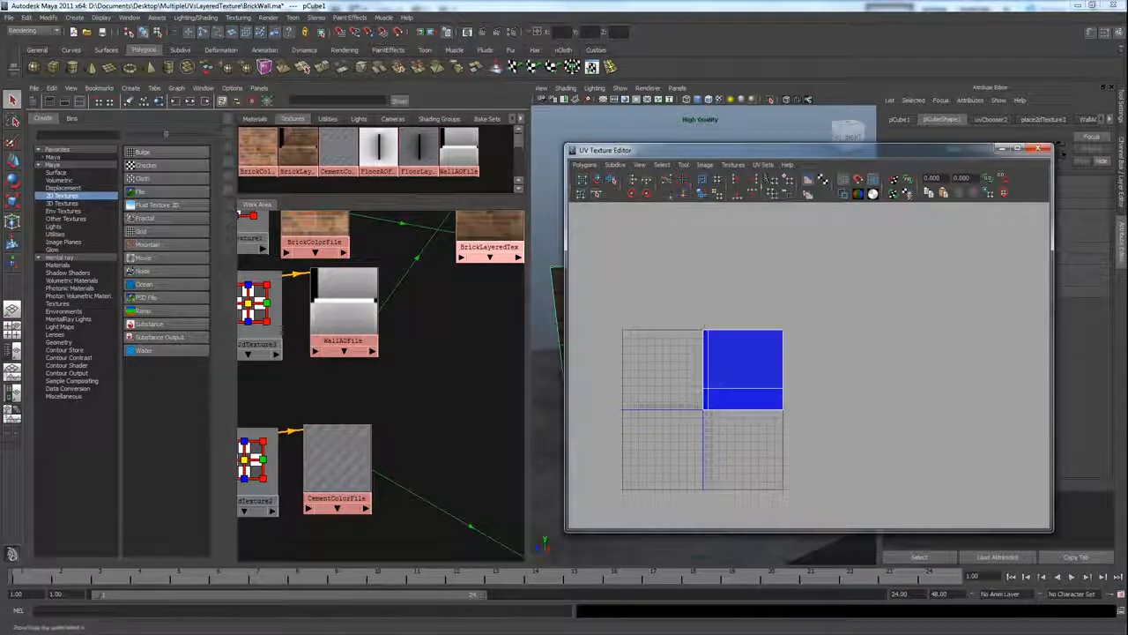
Step: Open the UV Snapshot options, turn off Keep aspect ratio and set Size X to 512
{"action": "left_click", "coordinate": [584, 164]}
{"action": "left_click", "coordinate": [648, 499]}
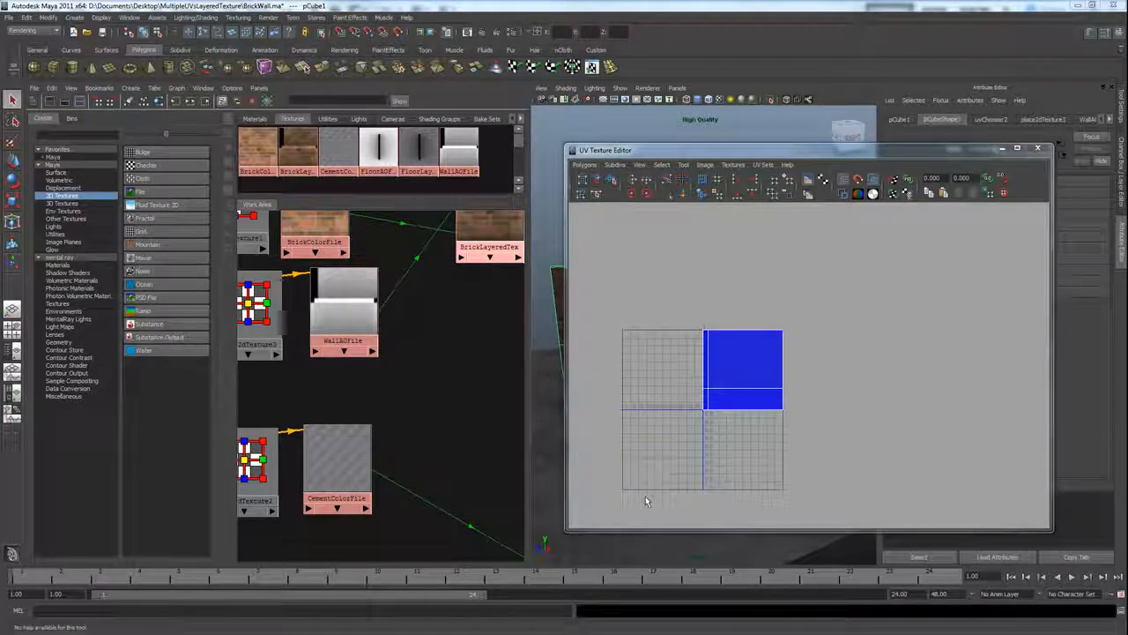
{"action": "left_click_drag", "start_coordinate": [183, 174], "coordinate": [583, 131]}
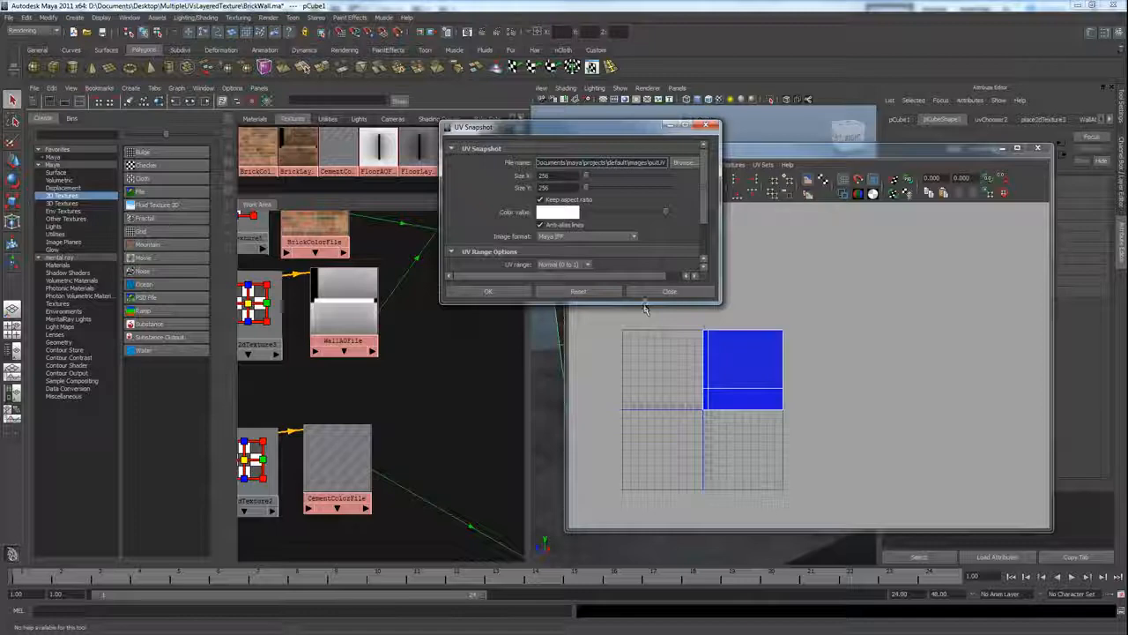
{"action": "left_click_drag", "start_coordinate": [645, 304], "coordinate": [629, 394]}
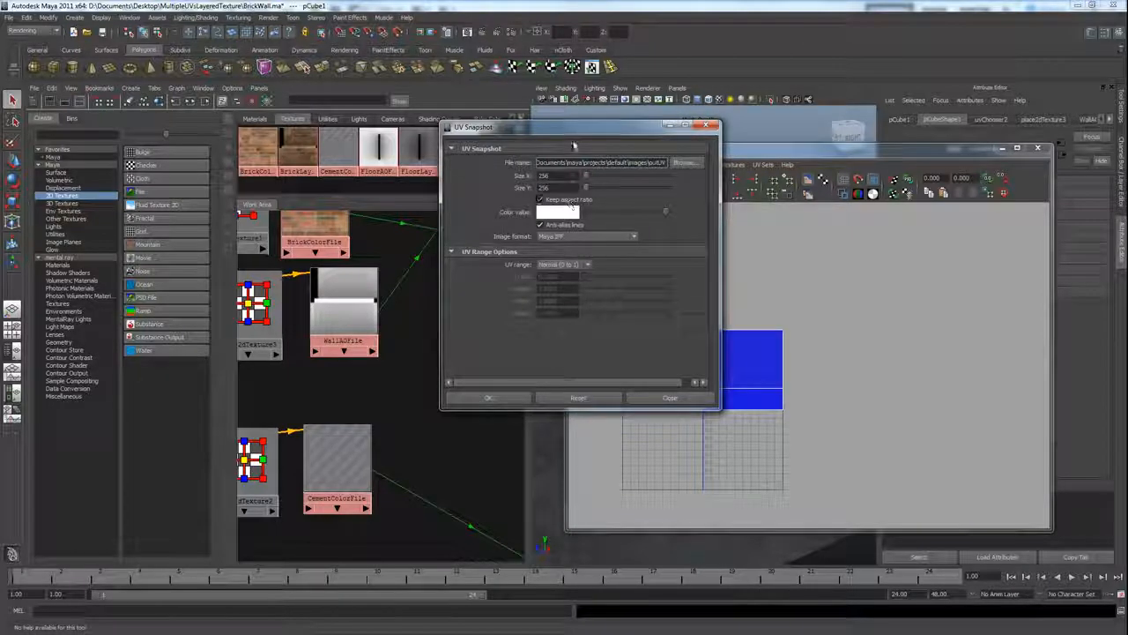
{"action": "left_click_drag", "start_coordinate": [573, 126], "coordinate": [467, 122]}
{"action": "left_click", "coordinate": [434, 196]}
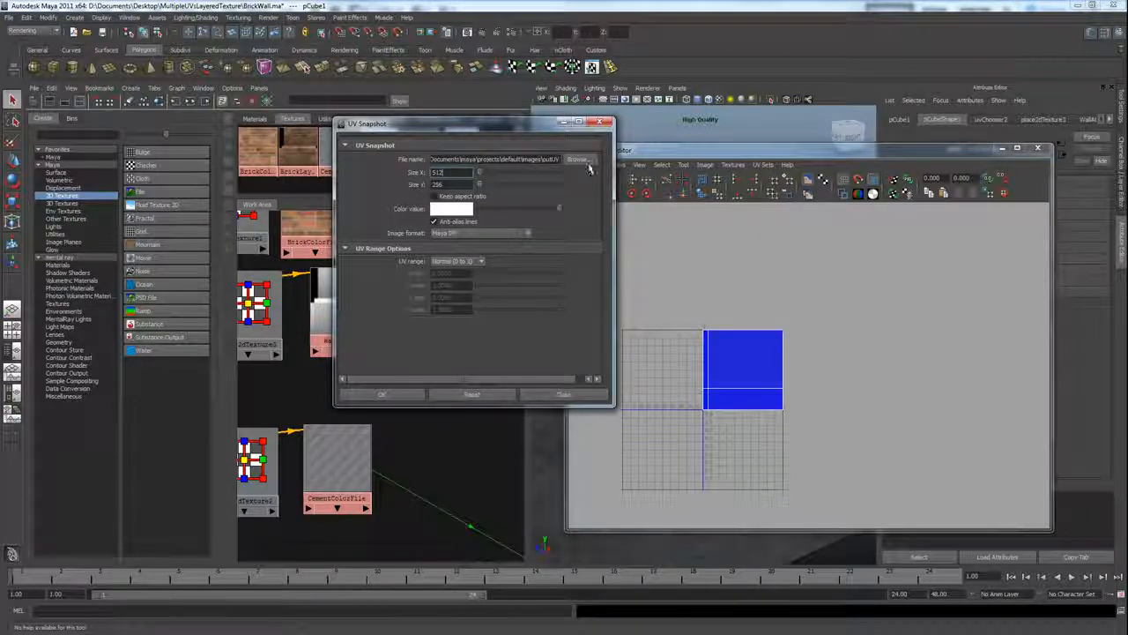
Step: Set the snapshot's output file to BrickWallUVs in the source images folder of MultipleUVsLayeredTexture
{"action": "left_click", "coordinate": [579, 160]}
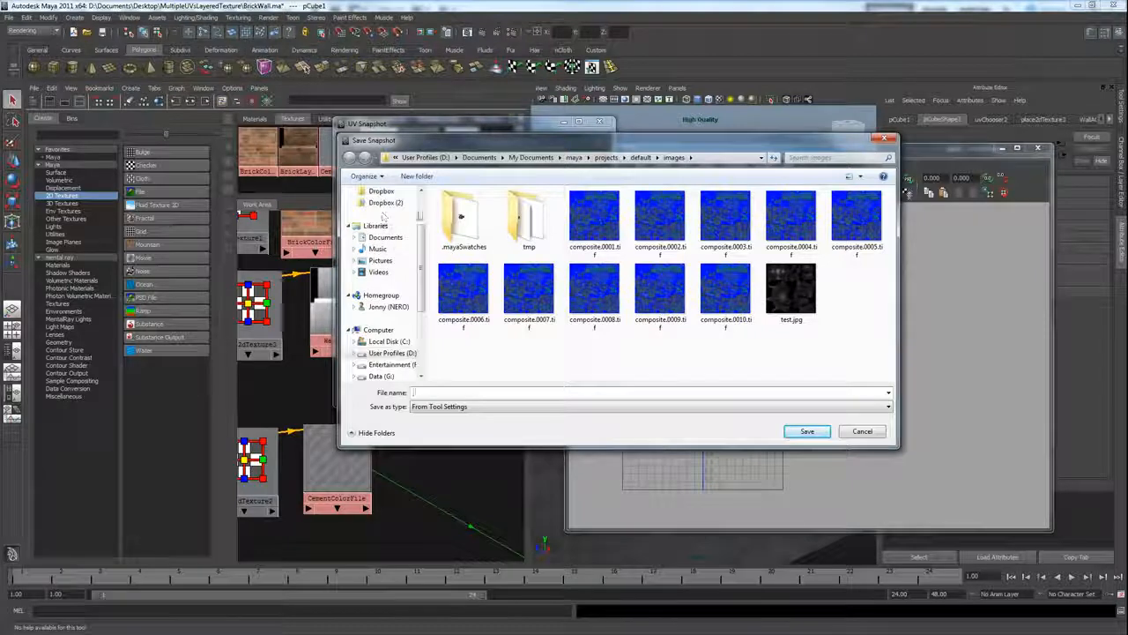
{"action": "left_click", "coordinate": [381, 207]}
{"action": "scroll", "coordinate": [558, 367], "scroll_direction": "down", "scroll_amount": 5}
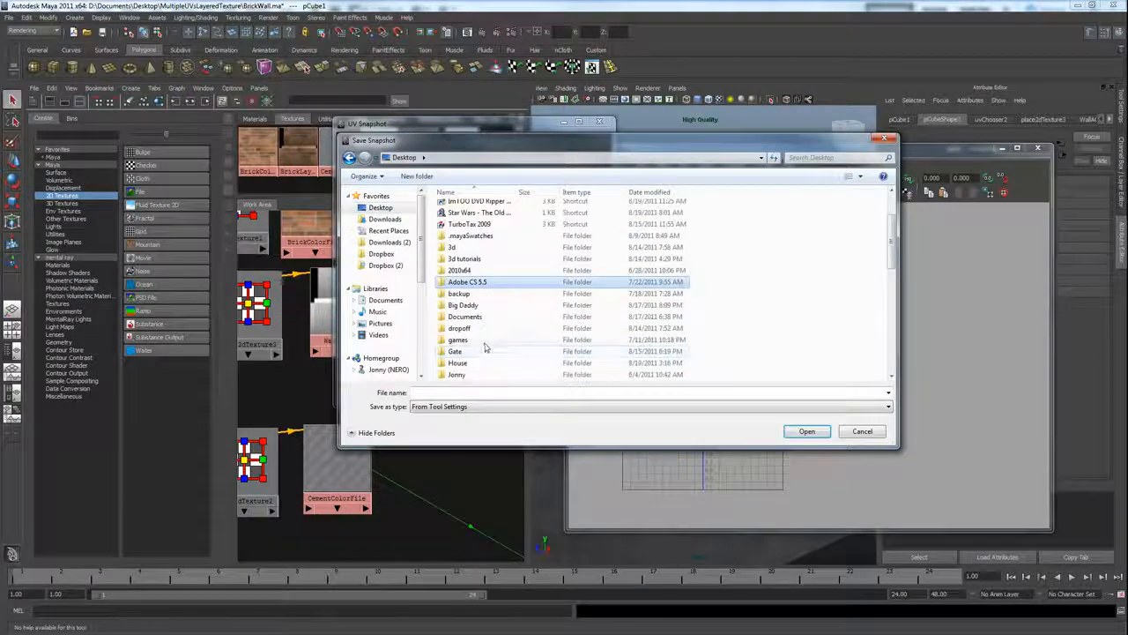
{"action": "left_click", "coordinate": [472, 305]}
{"action": "double_click", "coordinate": [471, 305]}
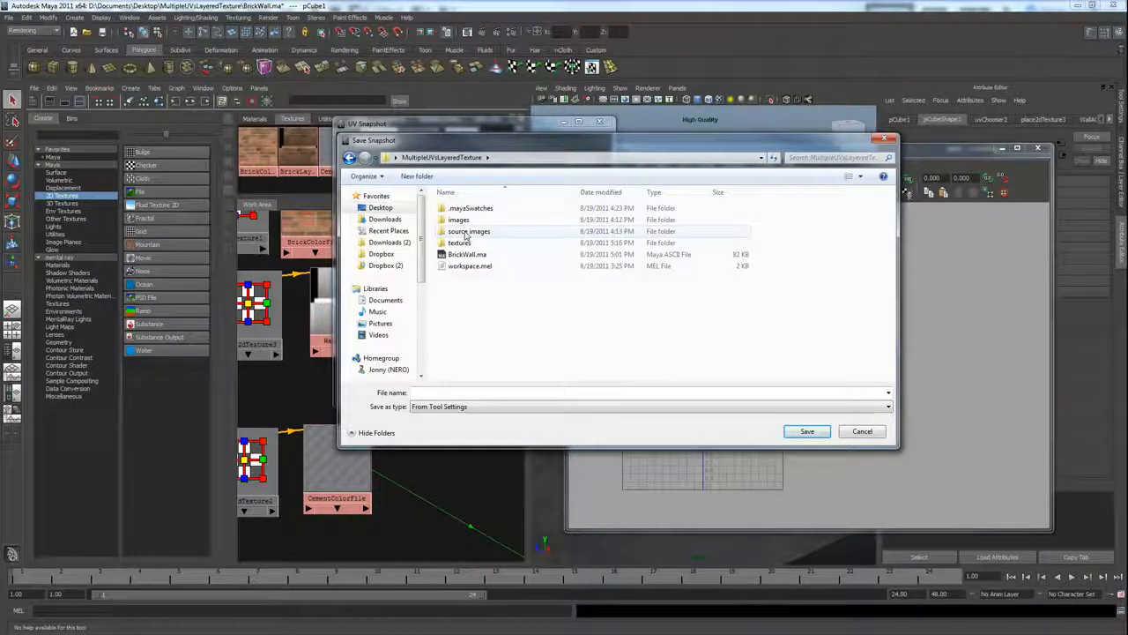
{"action": "double_click", "coordinate": [467, 231]}
{"action": "left_click", "coordinate": [480, 392]}
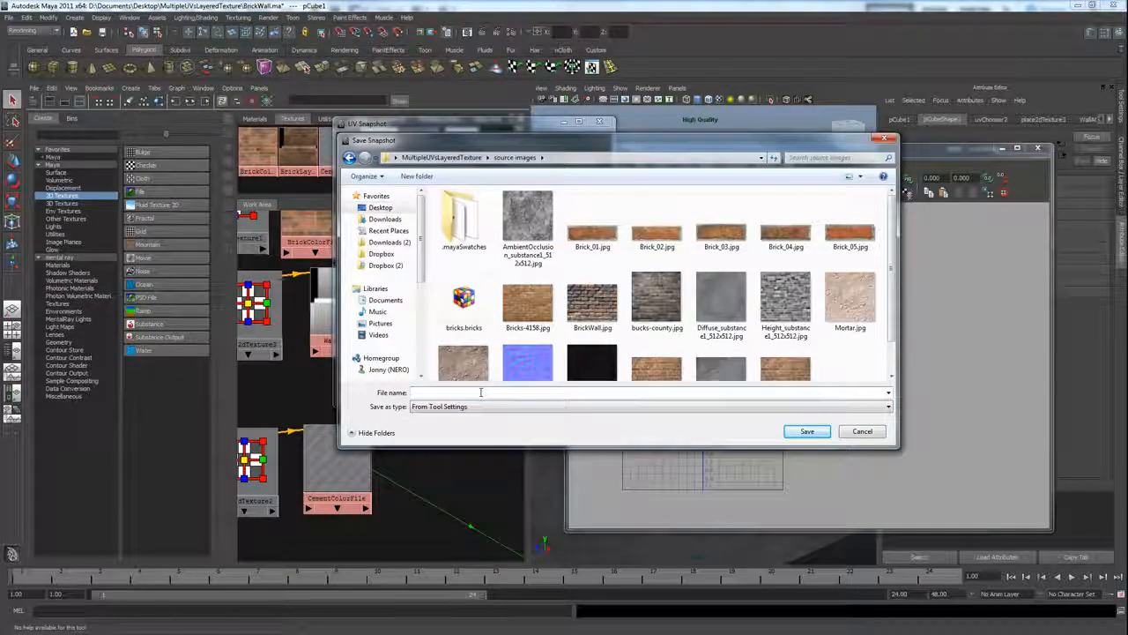
{"action": "type", "text": "BrickWallUV"}
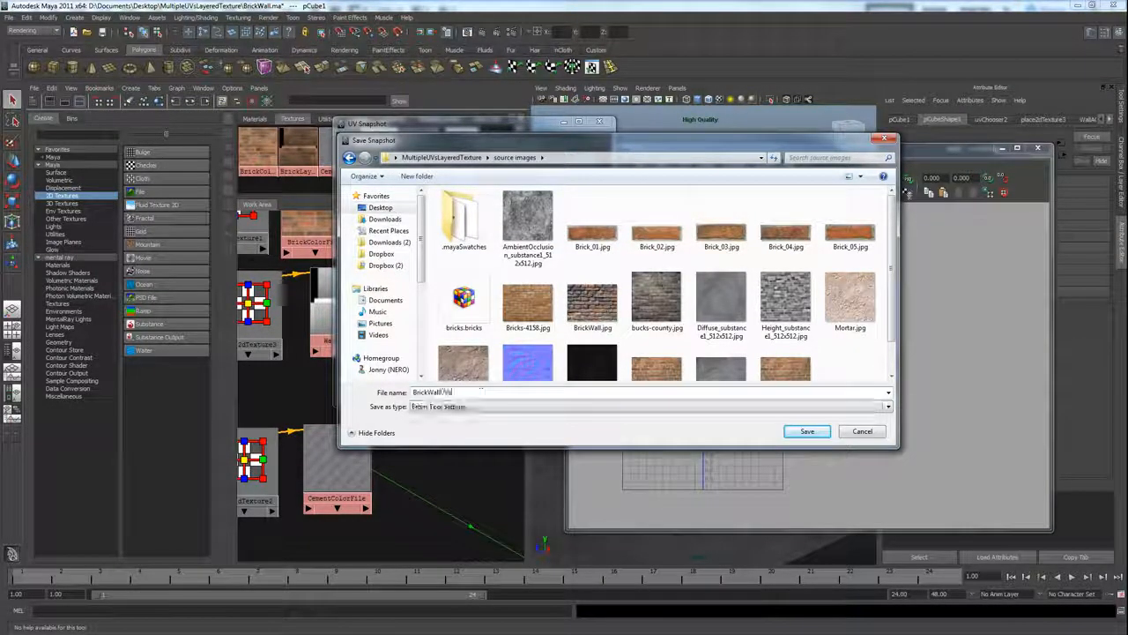
{"action": "key", "text": "Return"}
Step: Export the UV snapshot in Targa format and close the UV Texture Editor
{"action": "left_click", "coordinate": [480, 233]}
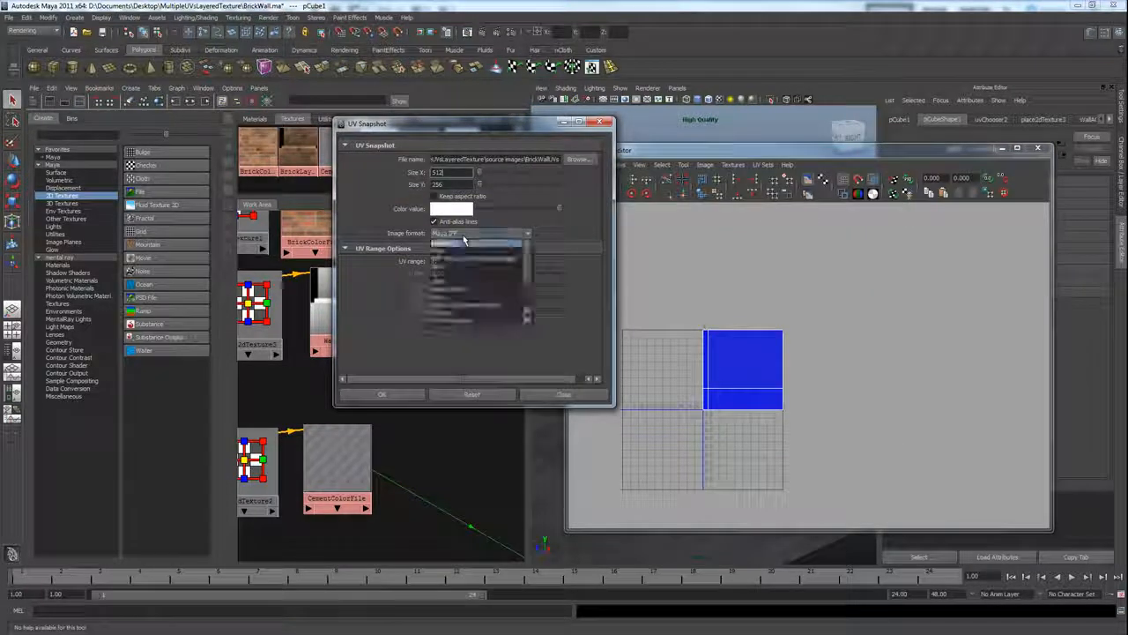
{"action": "scroll", "coordinate": [456, 302], "scroll_direction": "down", "scroll_amount": 2}
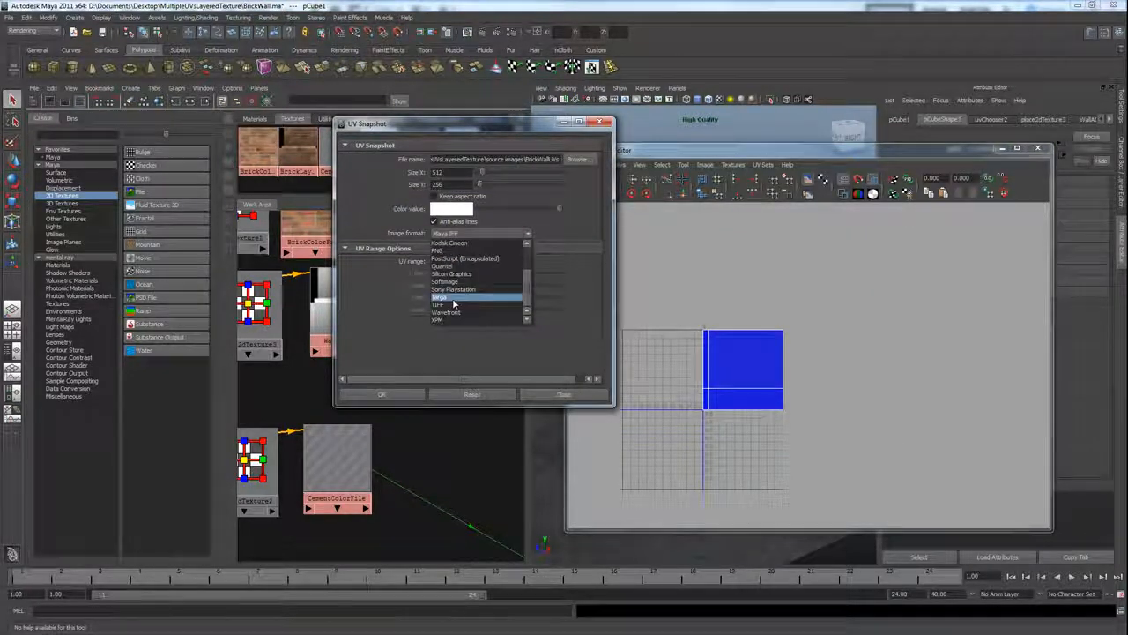
{"action": "left_click", "coordinate": [453, 298]}
{"action": "left_click", "coordinate": [381, 394]}
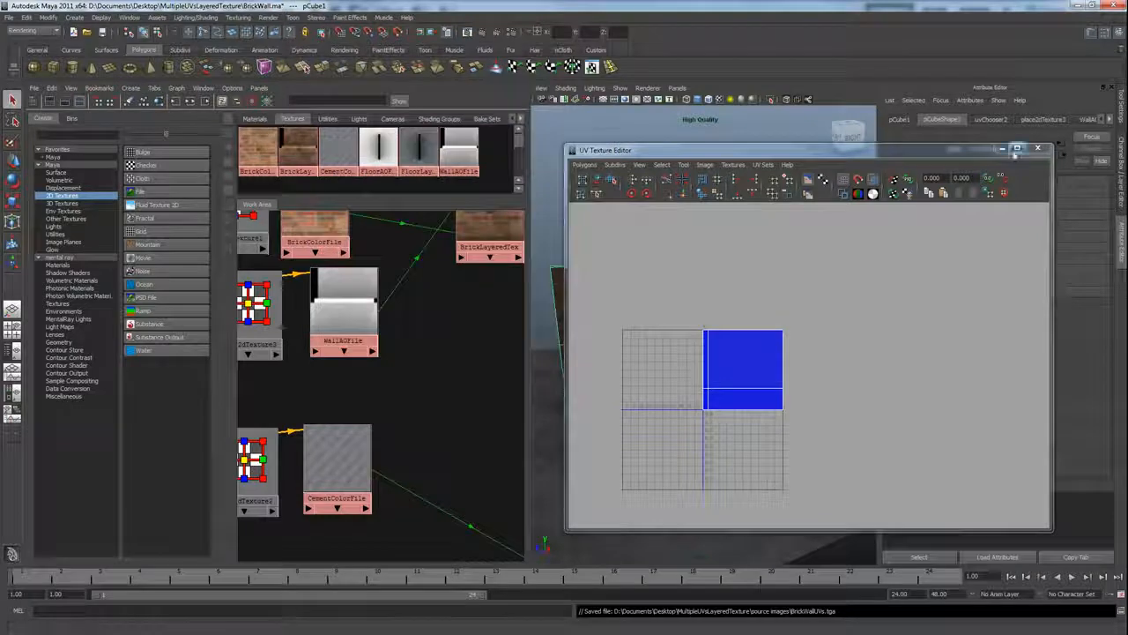
{"action": "left_click", "coordinate": [1017, 149]}
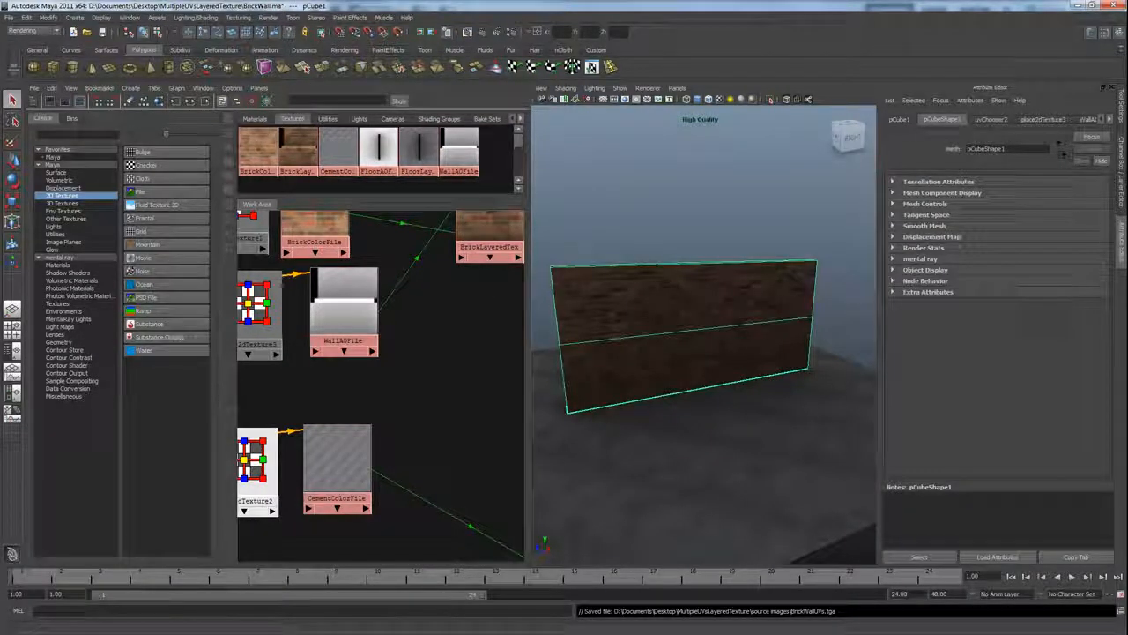
Step: Switch to Photoshop and browse the source images folder for a file to open
{"action": "key", "text": "alt+Tab"}
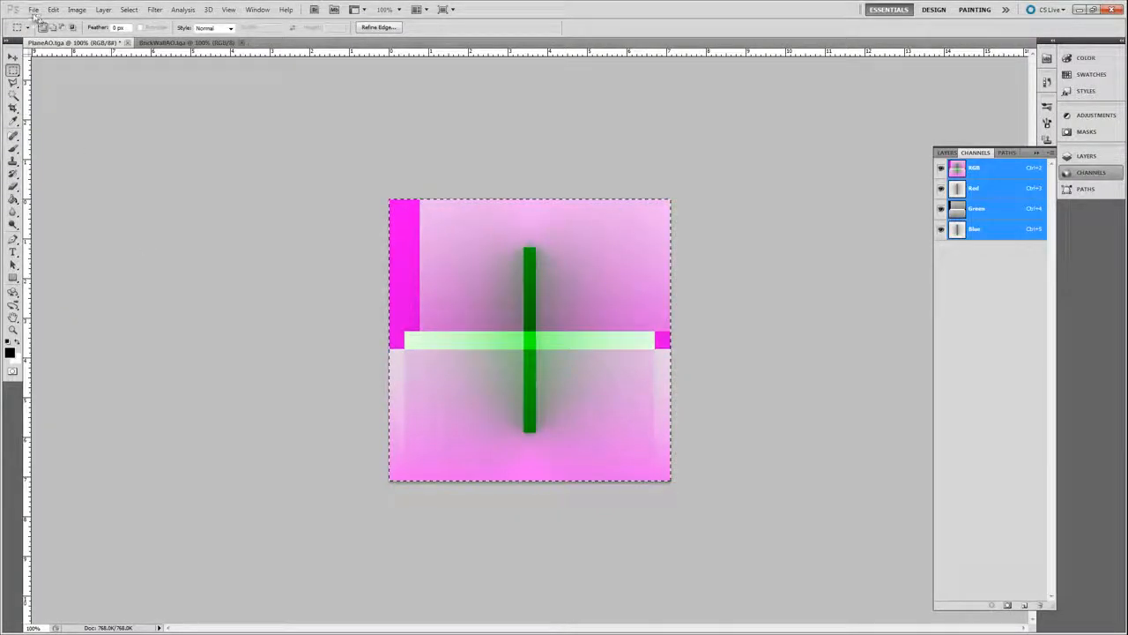
{"action": "left_click", "coordinate": [33, 10]}
{"action": "left_click", "coordinate": [53, 31]}
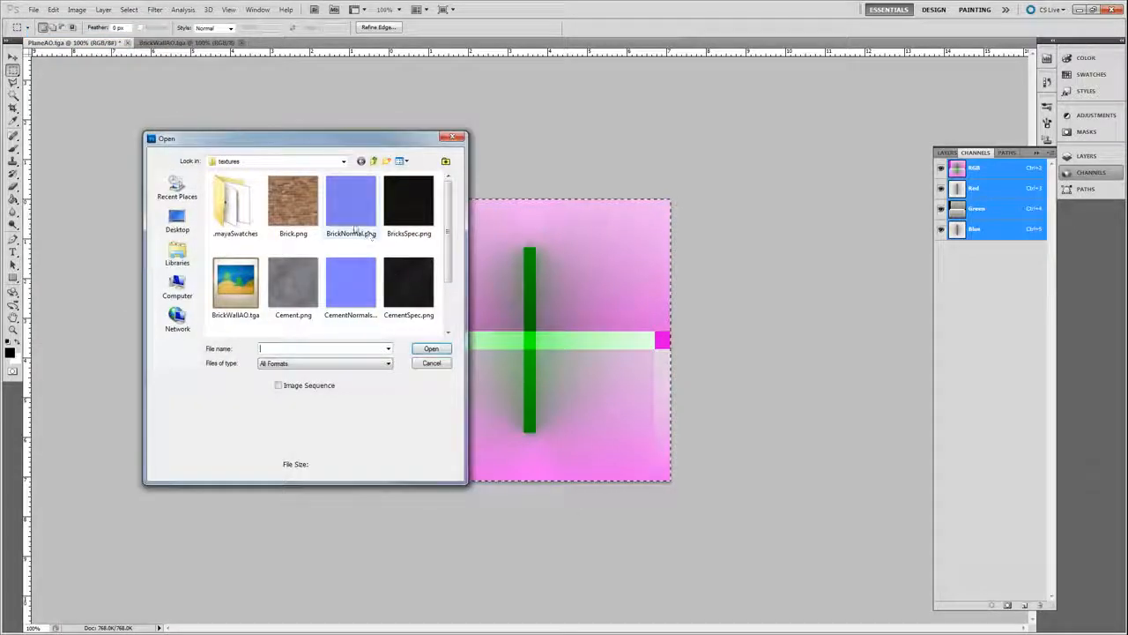
{"action": "left_click", "coordinate": [373, 161]}
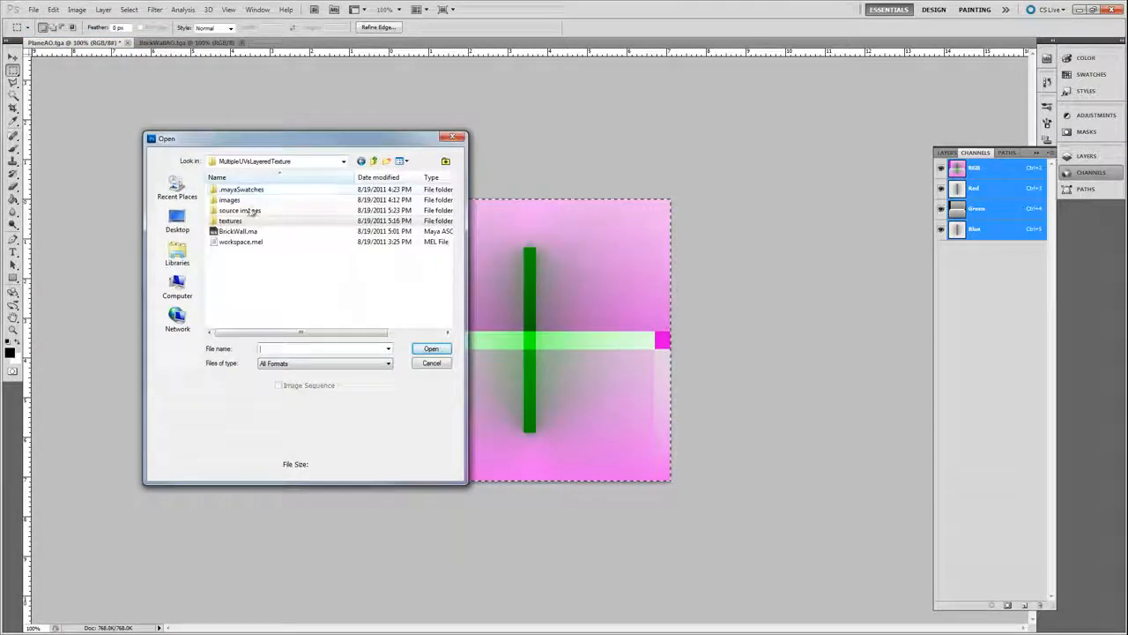
{"action": "double_click", "coordinate": [253, 212]}
{"action": "left_click", "coordinate": [291, 291]}
{"action": "scroll", "coordinate": [289, 297], "scroll_direction": "down", "scroll_amount": 1}
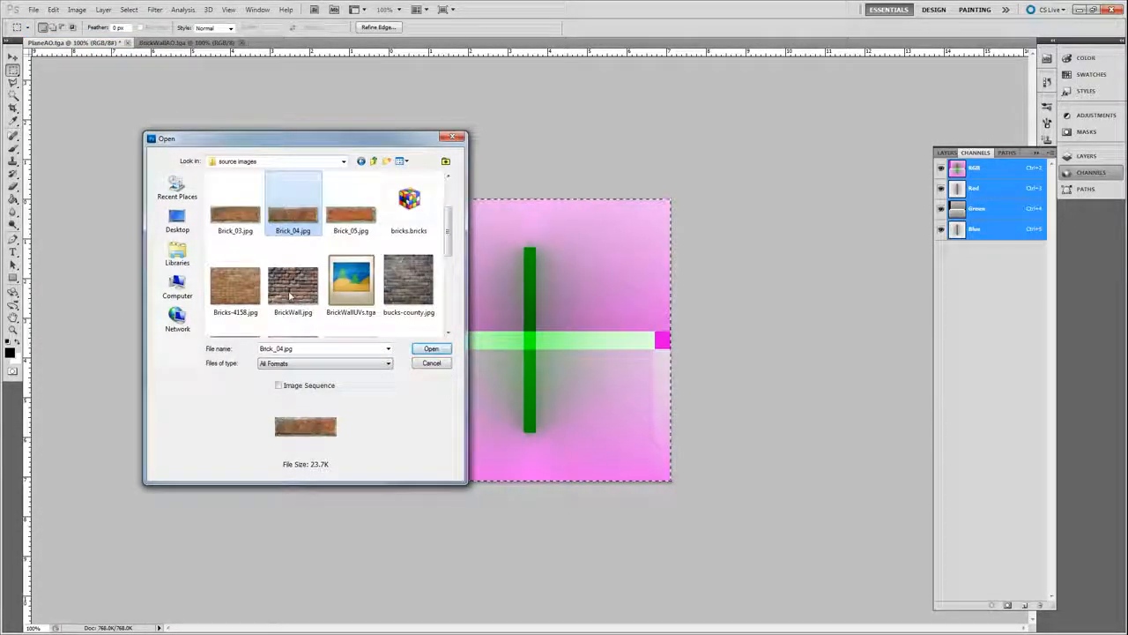
{"action": "left_click_drag", "start_coordinate": [447, 231], "coordinate": [446, 264]}
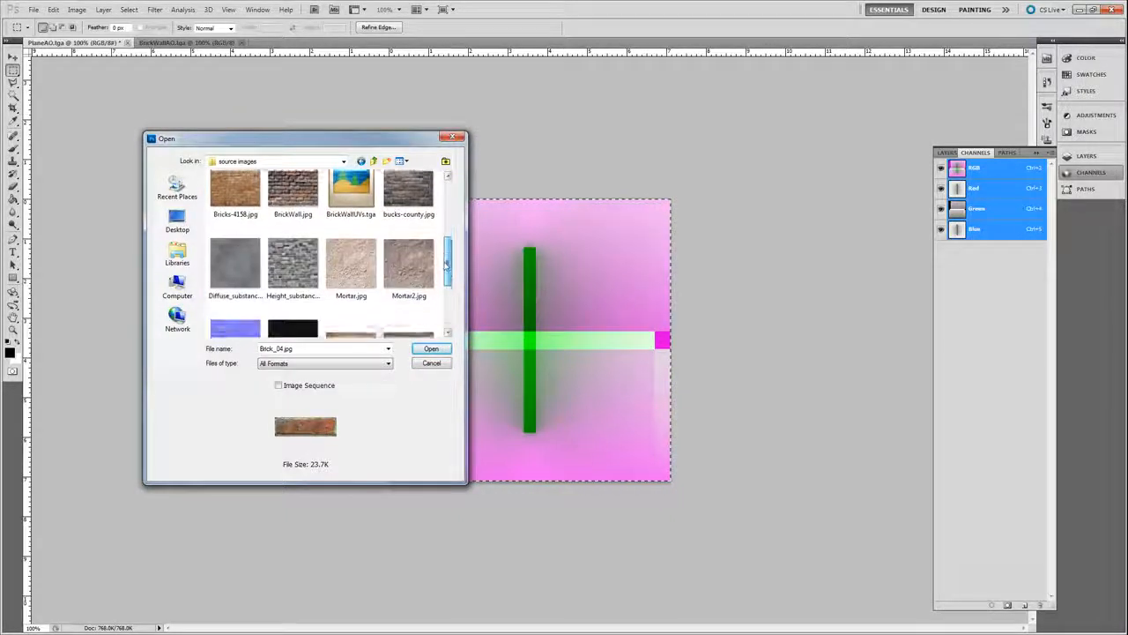
Step: Open BrickWallUVs.tga, fill the strip below the horizontal UV line with white and clear the selection
{"action": "double_click", "coordinate": [348, 187]}
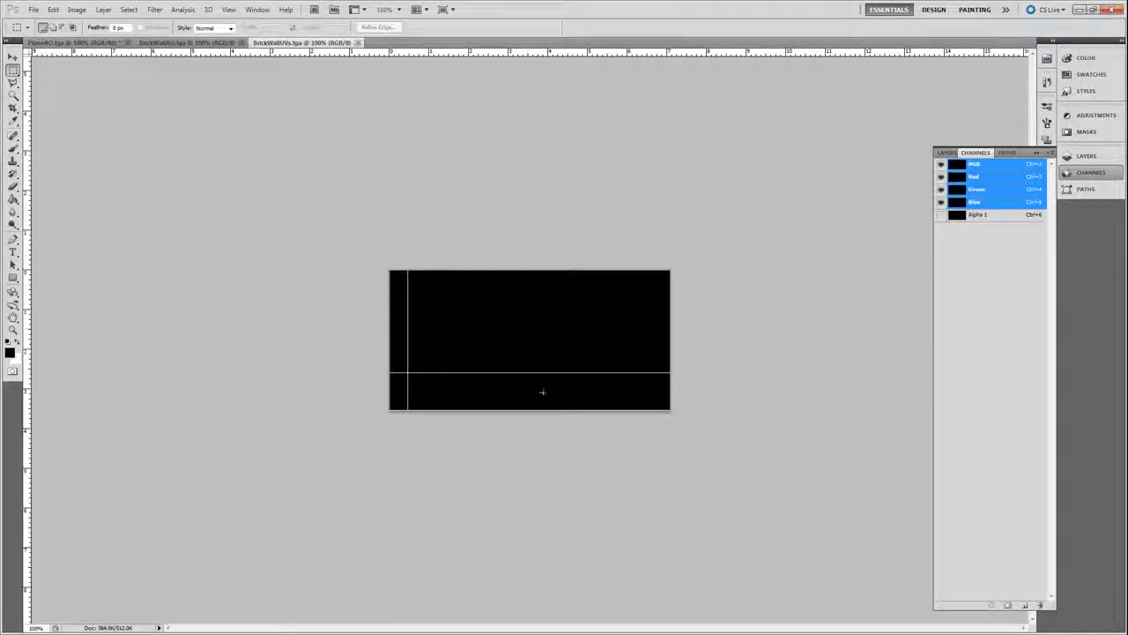
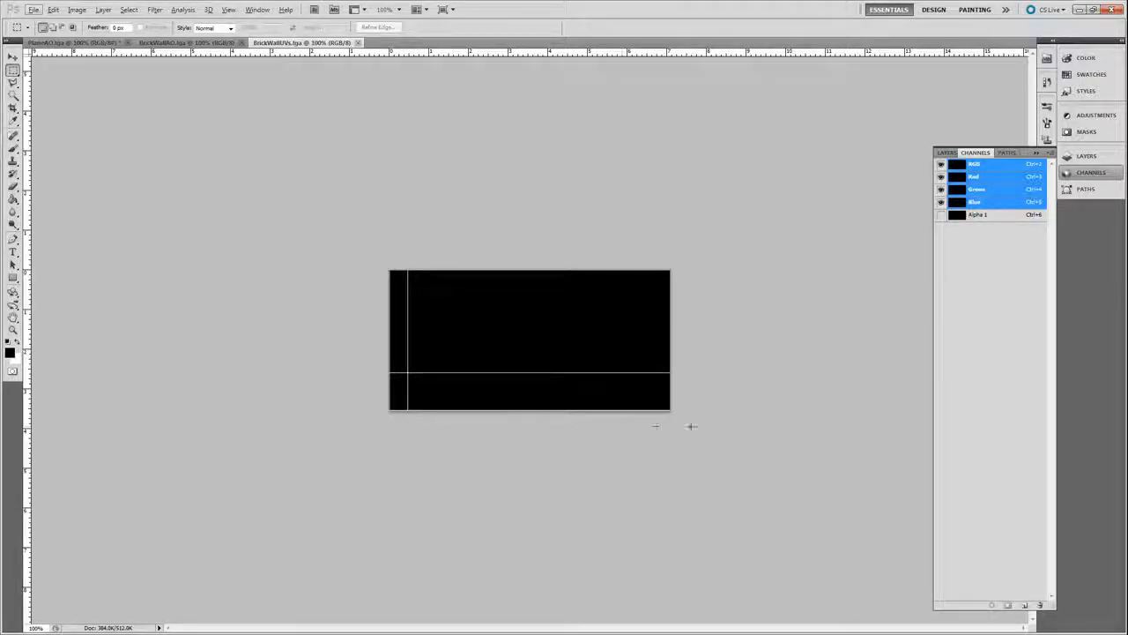
{"action": "left_click_drag", "start_coordinate": [698, 427], "coordinate": [347, 371]}
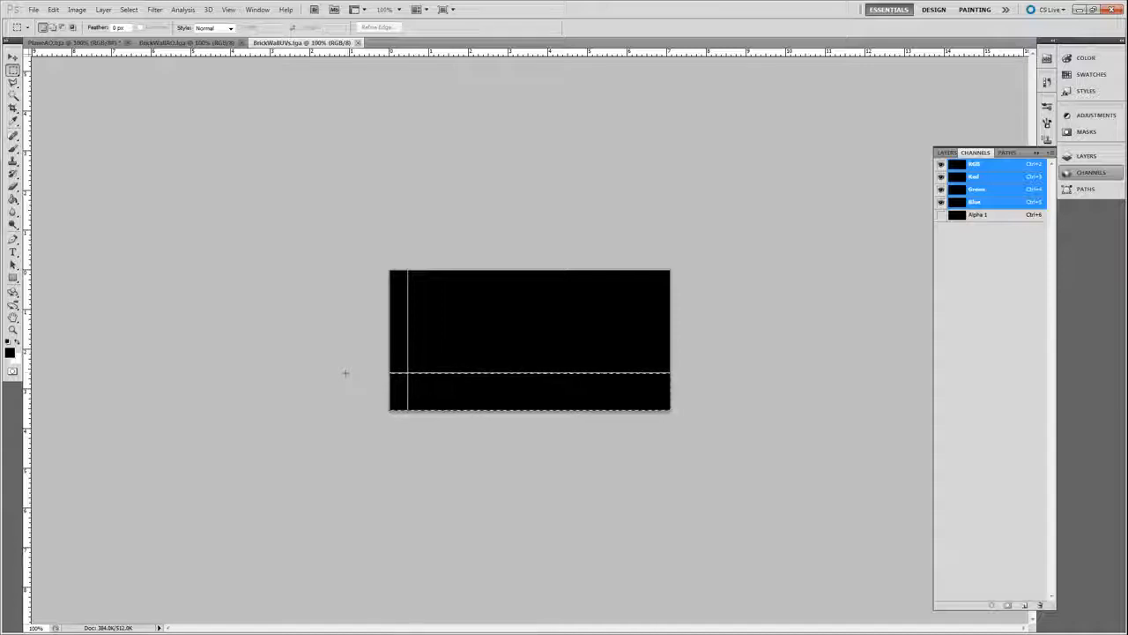
{"action": "key", "text": "ctrl+BackSpace"}
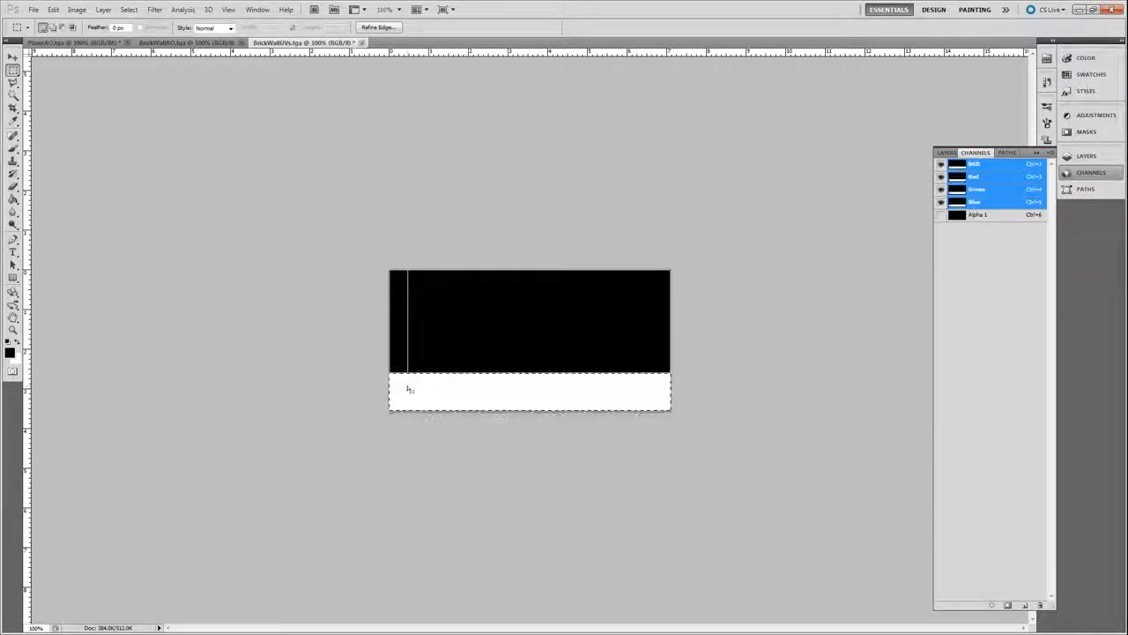
{"action": "key", "text": "ctrl+d"}
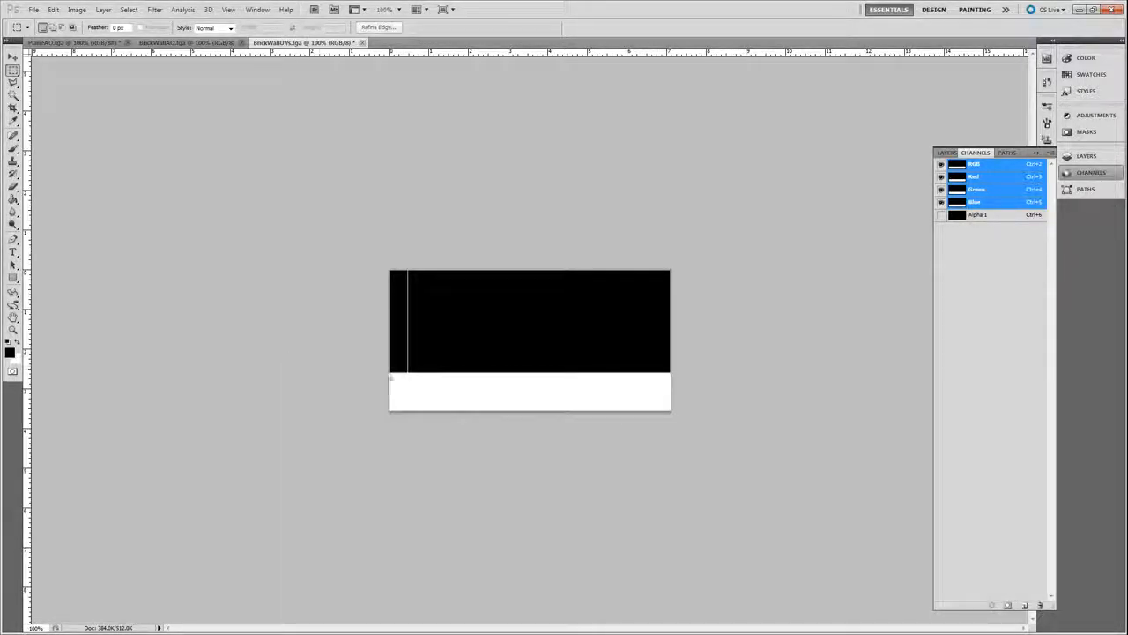
Step: Undo the white fill on the background and fill the same strip with white on a new layer instead
{"action": "left_click", "coordinate": [947, 153]}
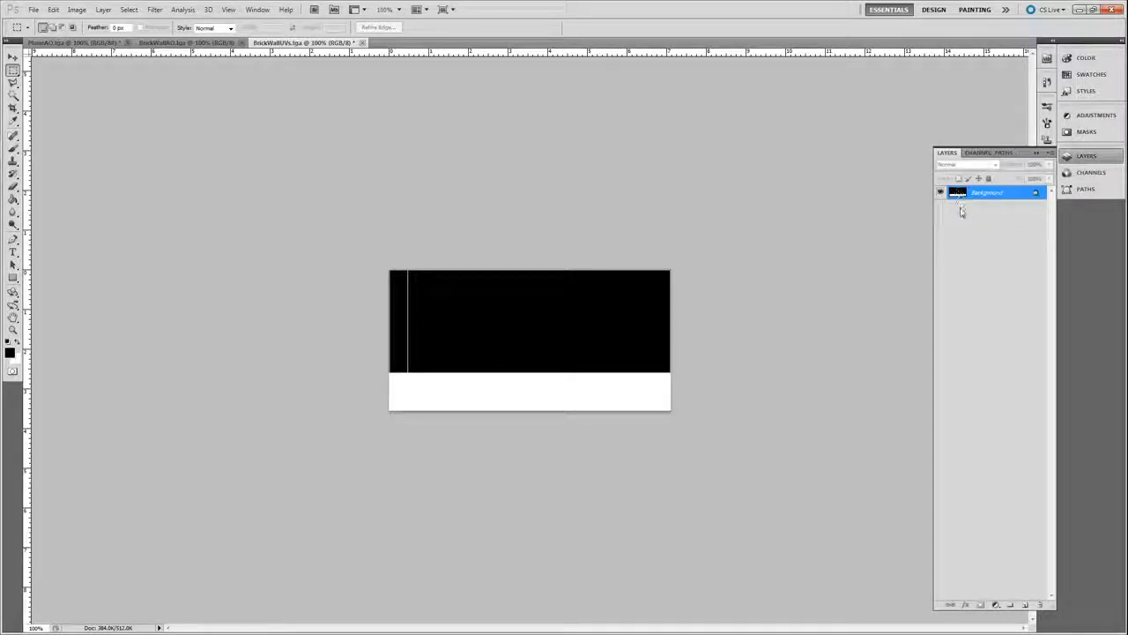
{"action": "key", "text": "ctrl+alt+z"}
{"action": "key", "text": "ctrl+alt+z"}
{"action": "left_click", "coordinate": [1025, 605]}
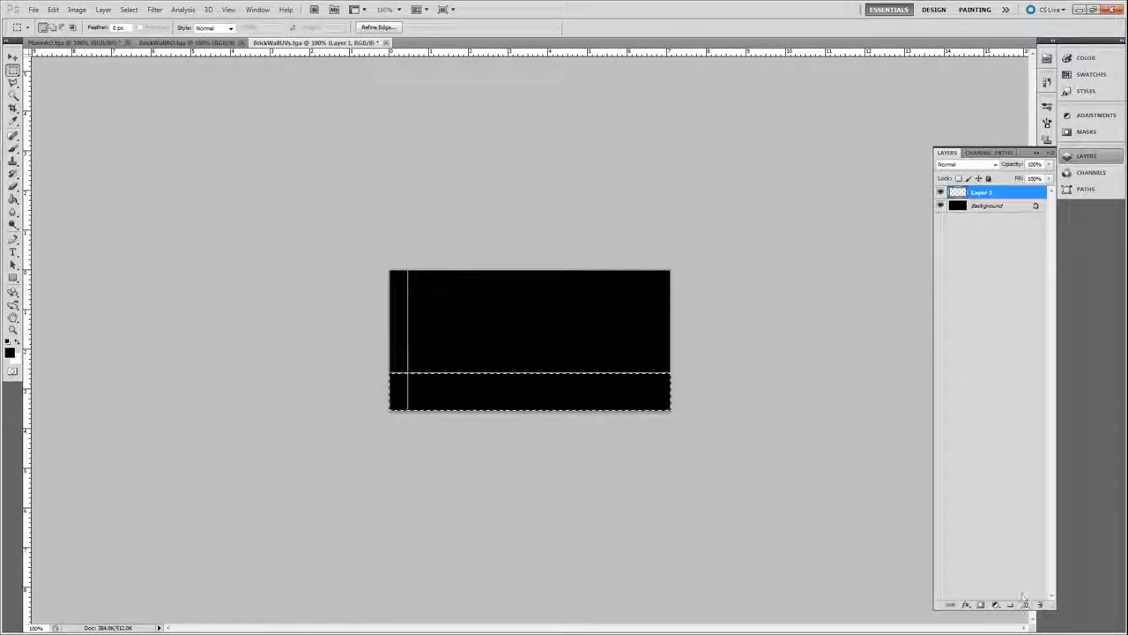
{"action": "key", "text": "ctrl+BackSpace"}
{"action": "key", "text": "ctrl+d"}
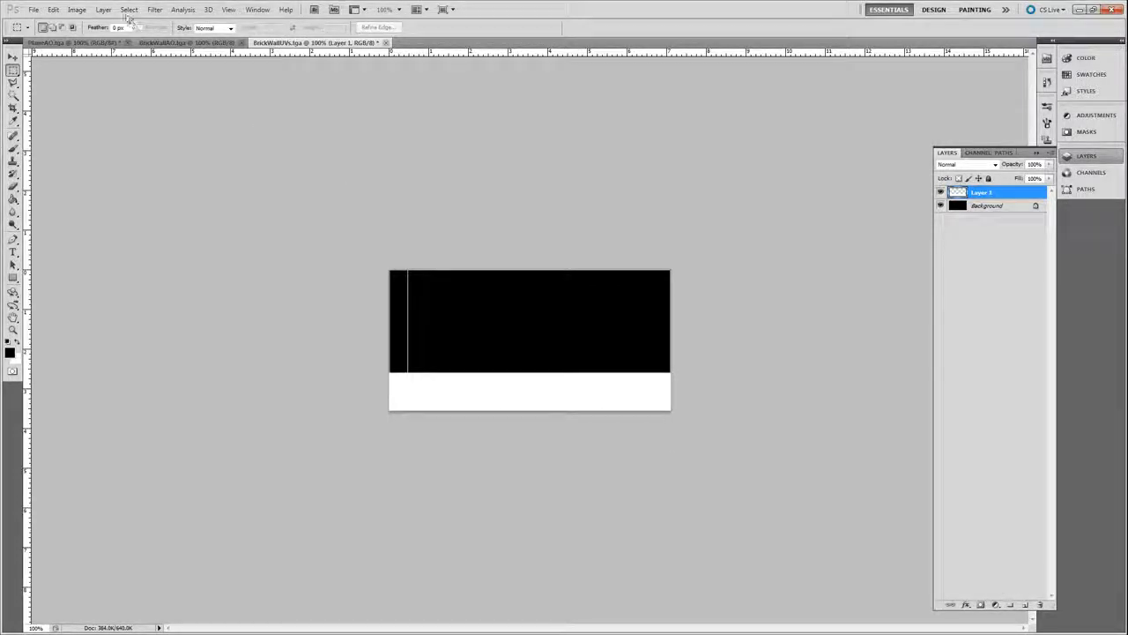
Step: Undo the deselection and the white fill on the new layer of BrickWallUVs.tga
{"action": "left_click", "coordinate": [77, 10]}
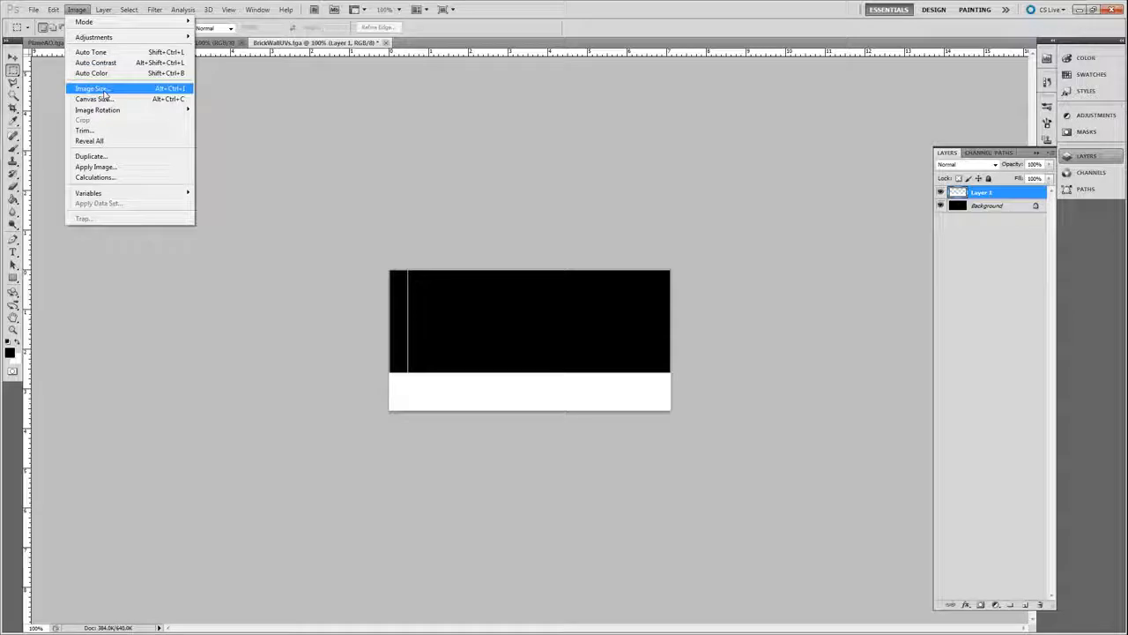
{"action": "left_click", "coordinate": [454, 179]}
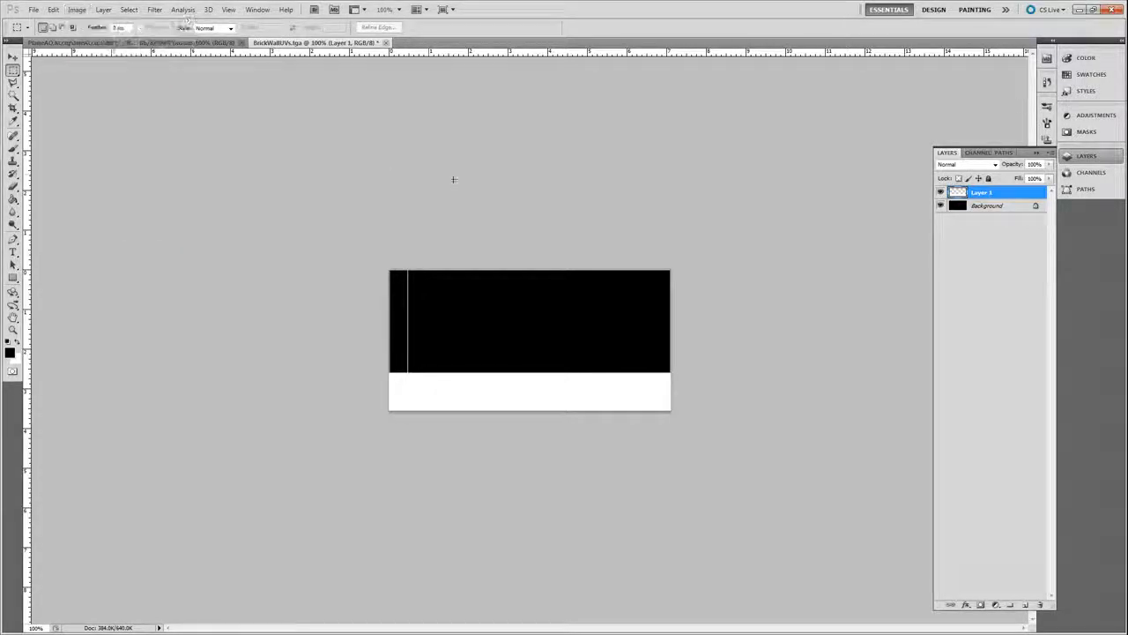
{"action": "key", "text": "ctrl+alt+z"}
{"action": "key", "text": "ctrl+alt+z"}
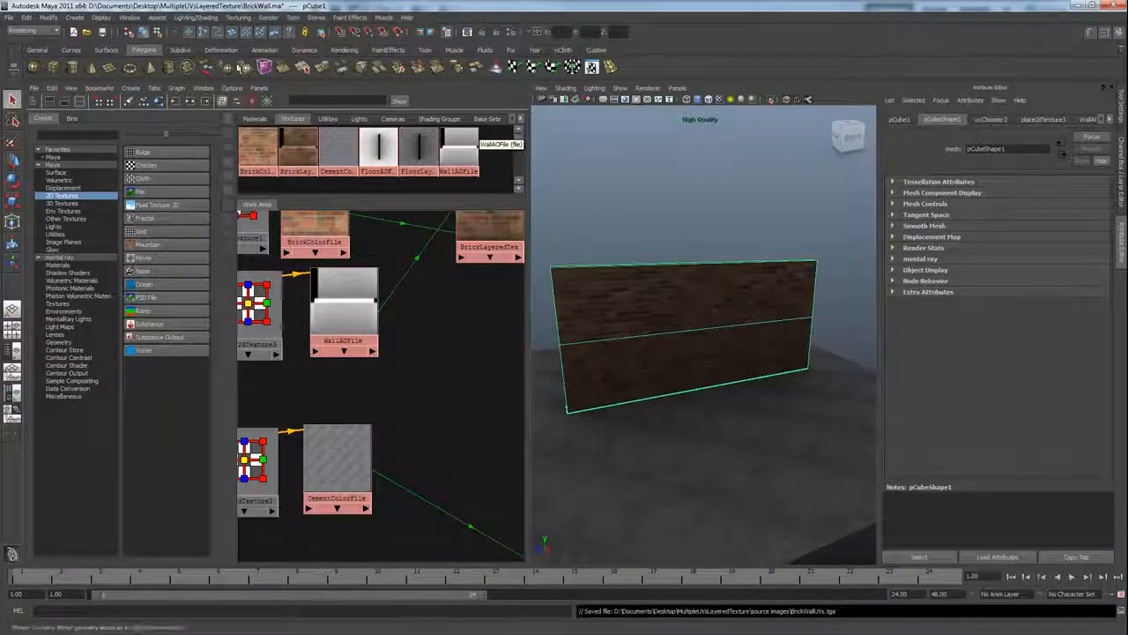
Step: In Maya, open the wall's UVs in the UV Texture Editor and set the UV snapshot size to 512 by 512
{"action": "left_click", "coordinate": [130, 17]}
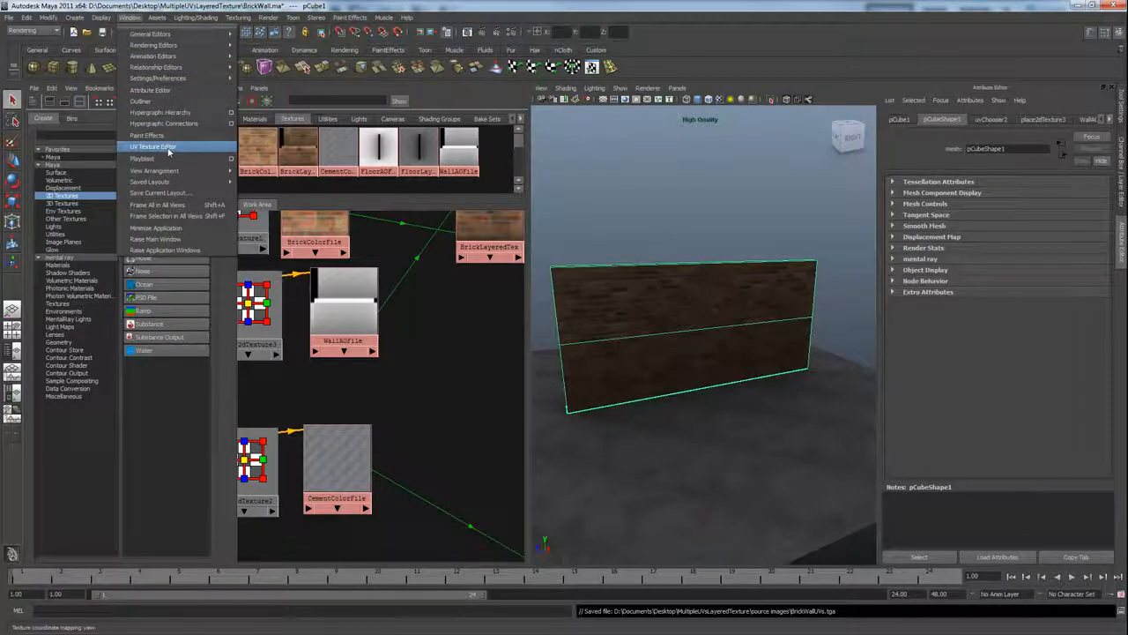
{"action": "left_click", "coordinate": [167, 146]}
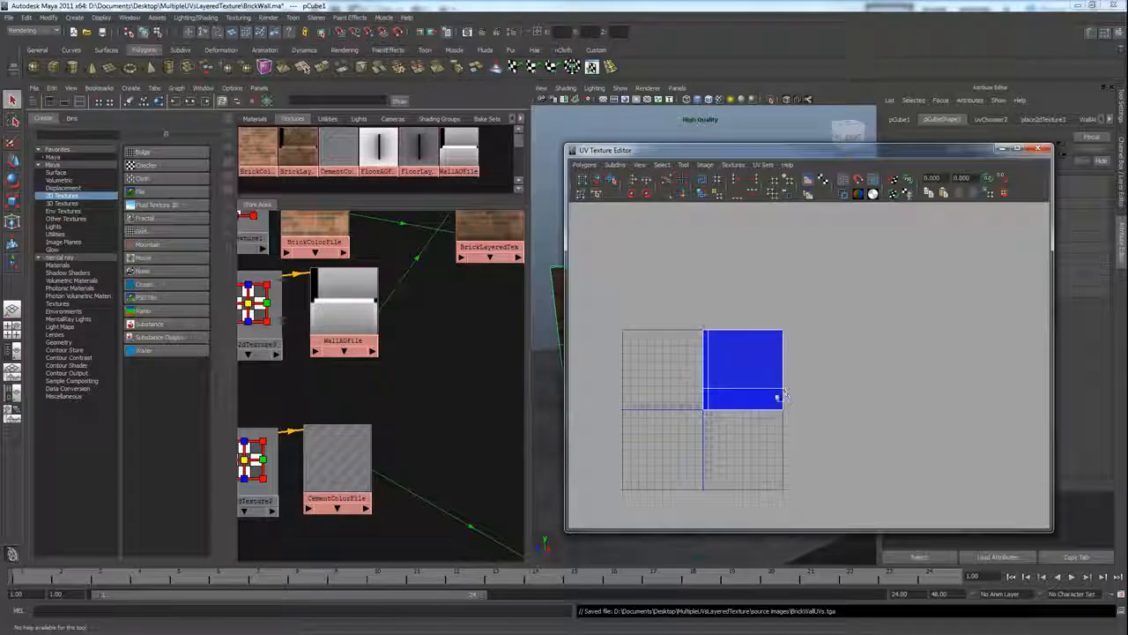
{"action": "left_click", "coordinate": [585, 165]}
{"action": "left_click", "coordinate": [603, 499]}
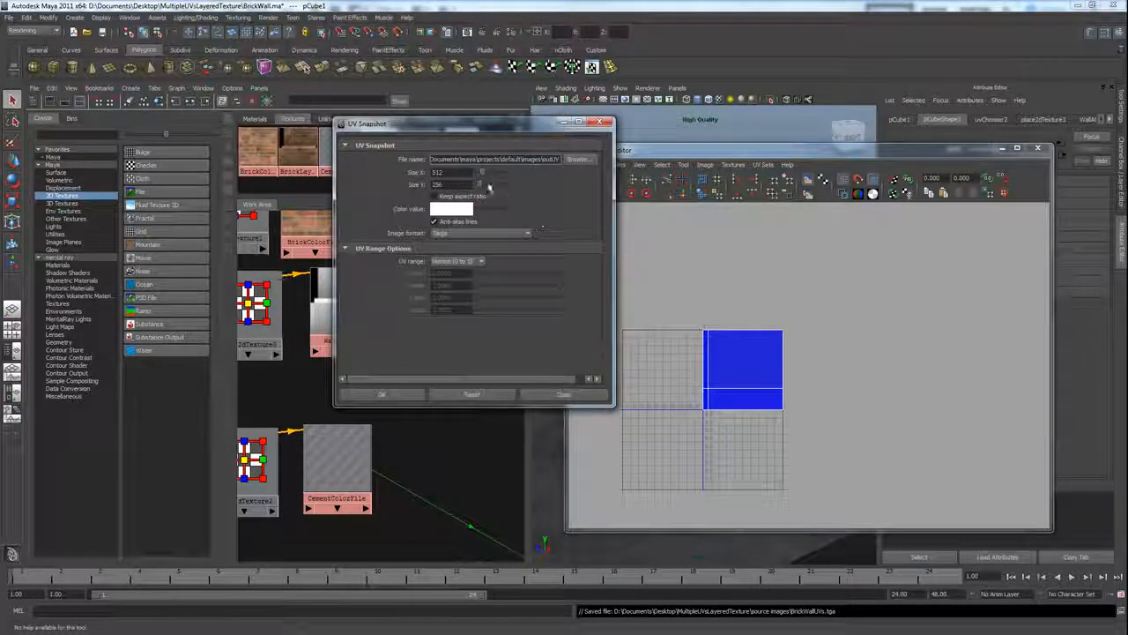
{"action": "double_click", "coordinate": [452, 185]}
{"action": "type", "text": "512"}
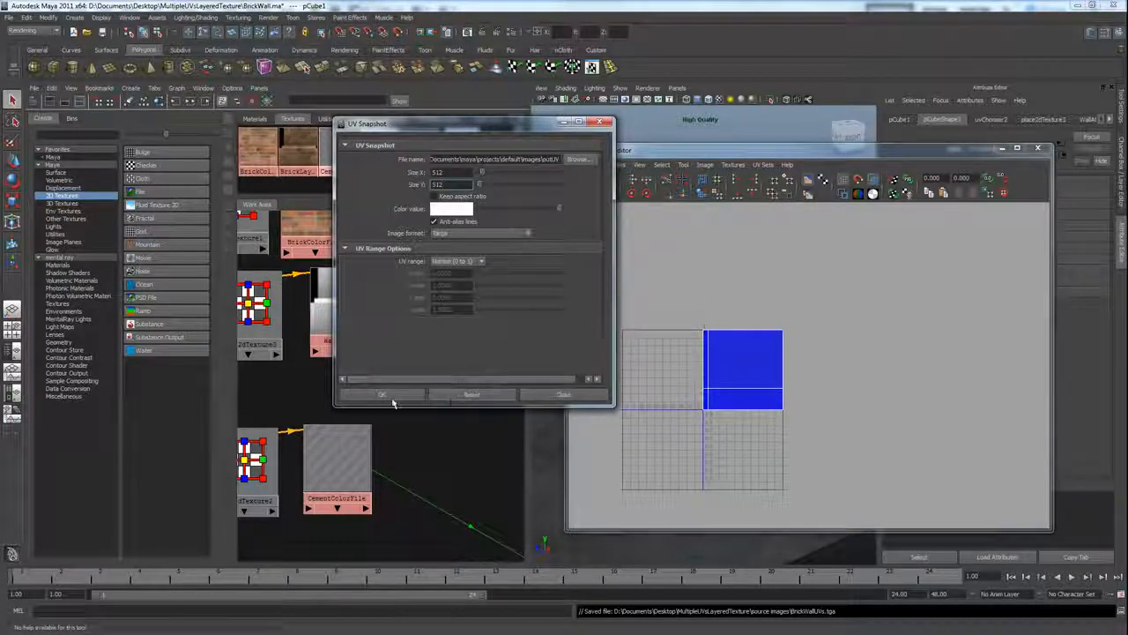
Step: Save the UV snapshot as Alpha in the source images folder of MultipleUVsLayeredTexture
{"action": "left_click", "coordinate": [577, 161]}
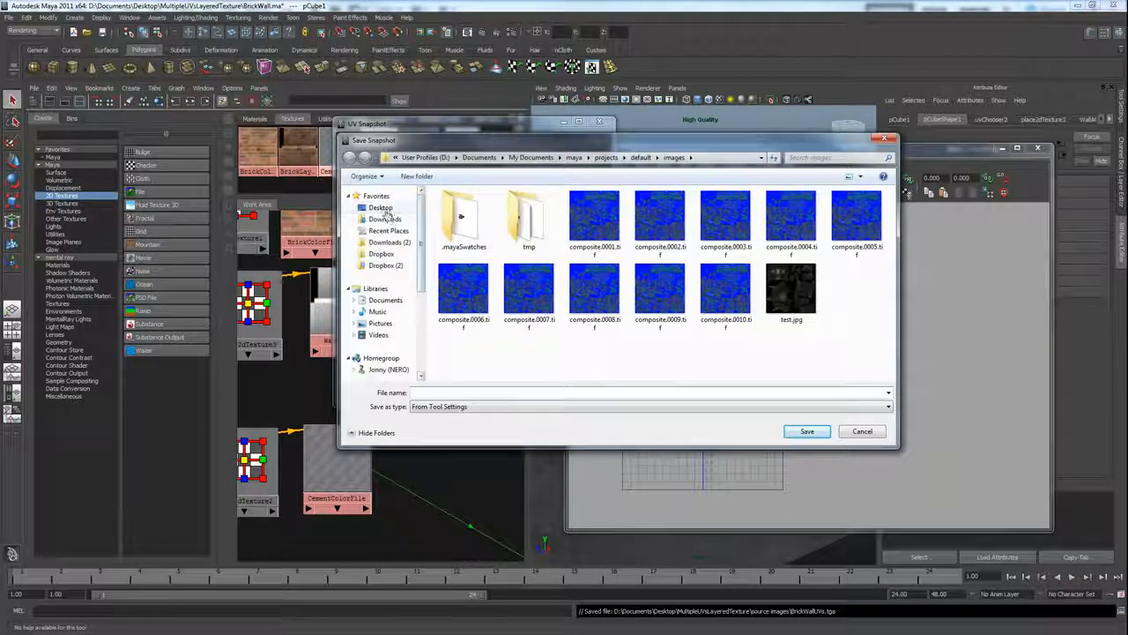
{"action": "left_click", "coordinate": [381, 207]}
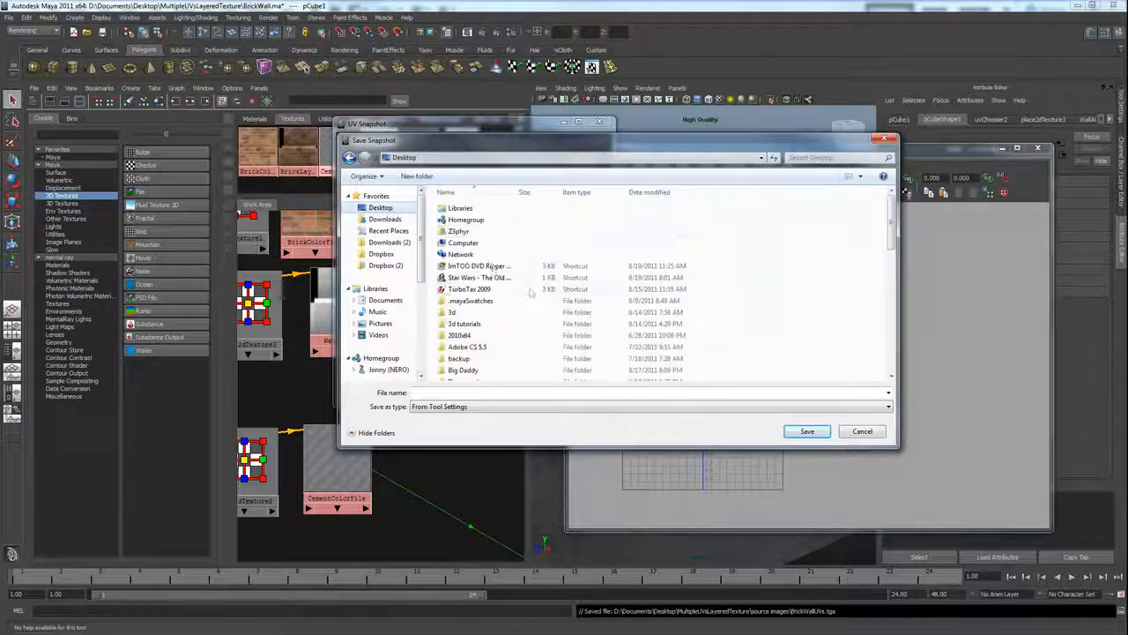
{"action": "left_click", "coordinate": [531, 290]}
{"action": "scroll", "coordinate": [531, 293], "scroll_direction": "down", "scroll_amount": 5}
{"action": "double_click", "coordinate": [495, 302]}
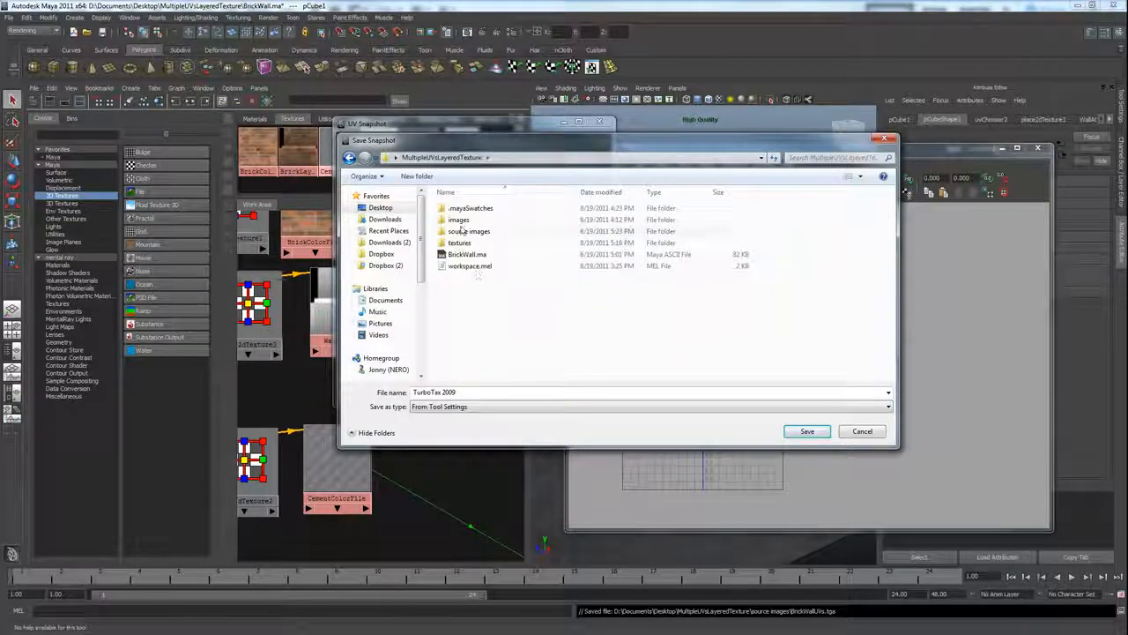
{"action": "double_click", "coordinate": [461, 230]}
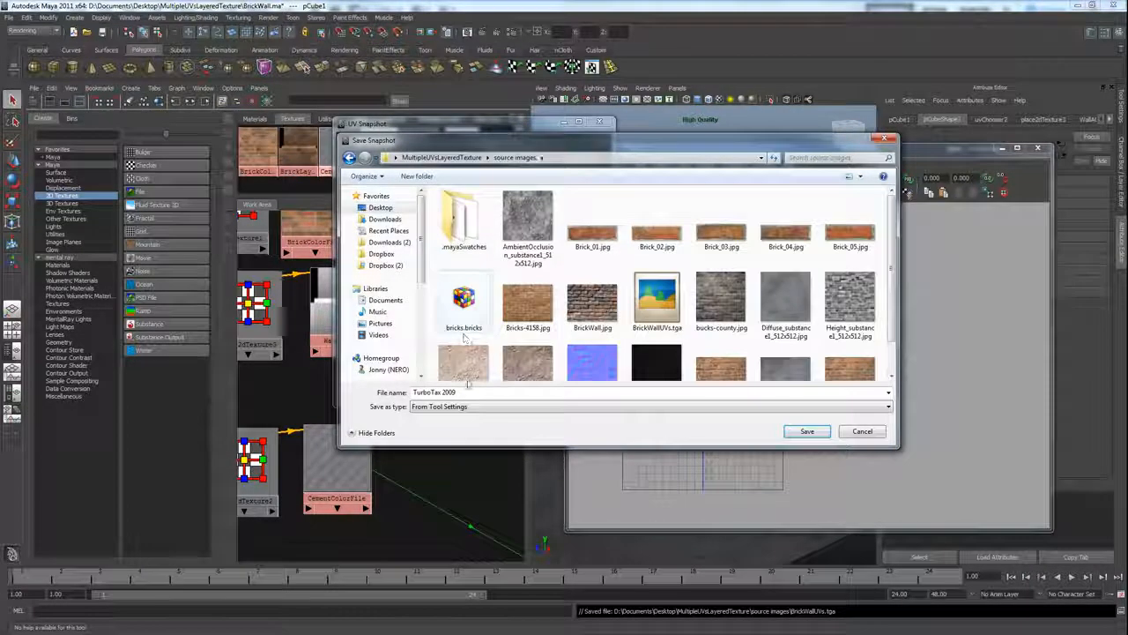
{"action": "type", "text": "Alpha"}
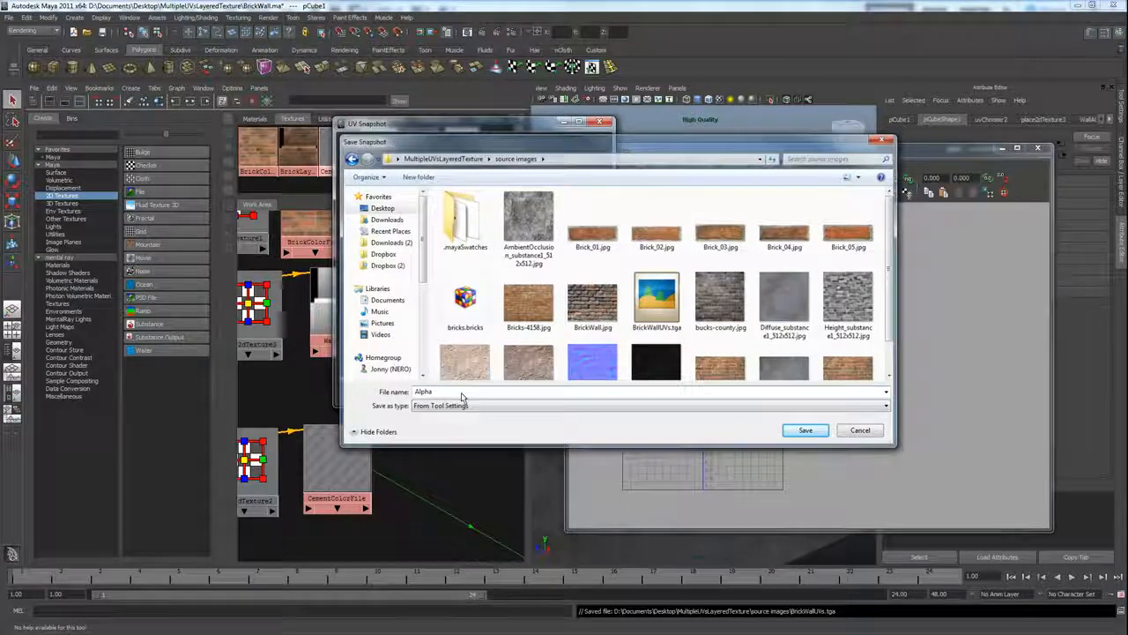
{"action": "key", "text": "Return"}
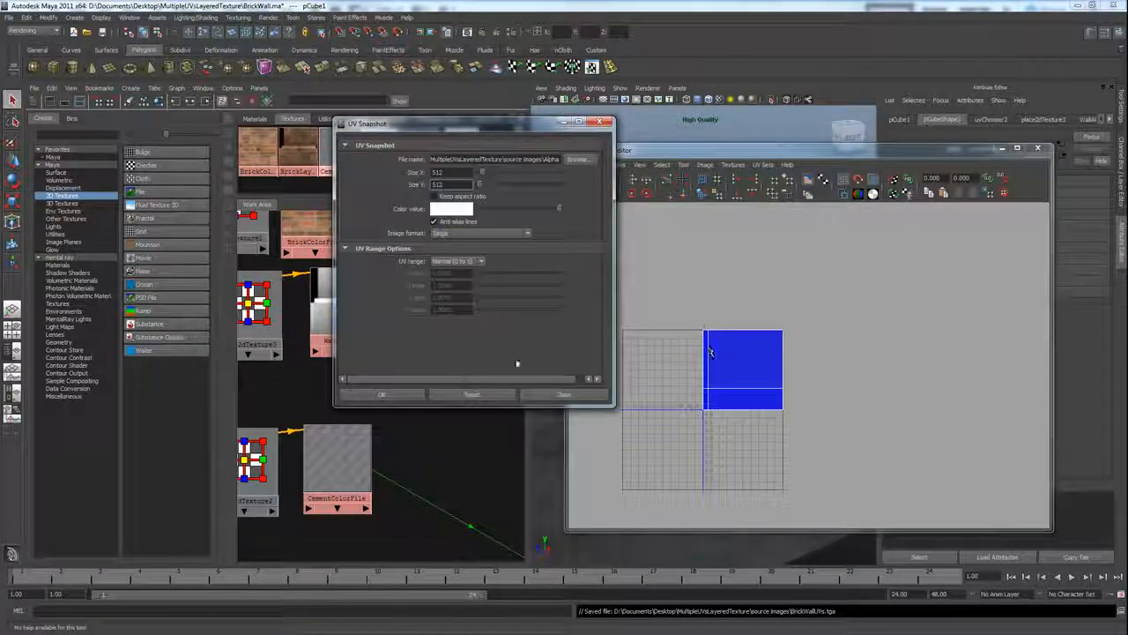
{"action": "left_click", "coordinate": [389, 396]}
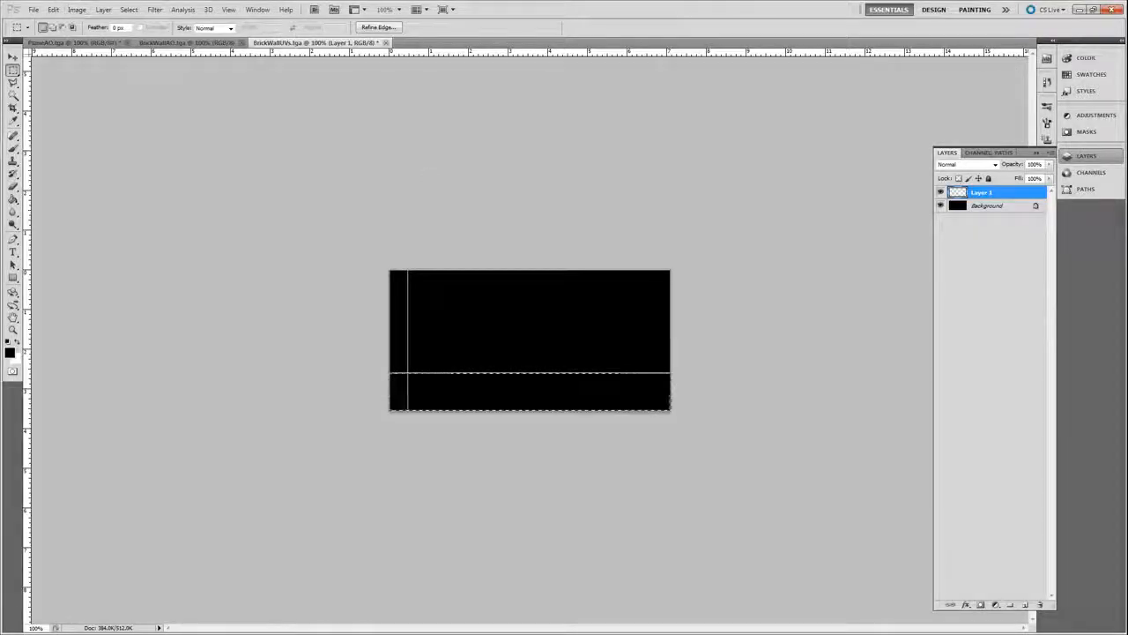
Step: Switch to Photoshop and open Alpha.tga from the source images folder
{"action": "left_click", "coordinate": [34, 9]}
{"action": "left_click", "coordinate": [554, 289]}
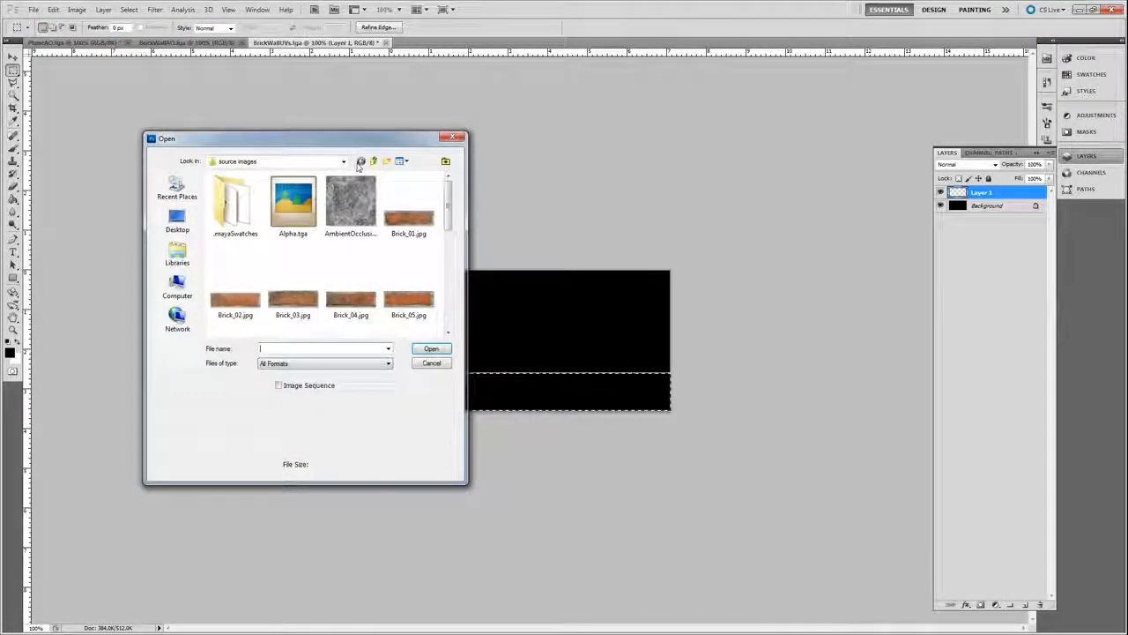
{"action": "double_click", "coordinate": [299, 212]}
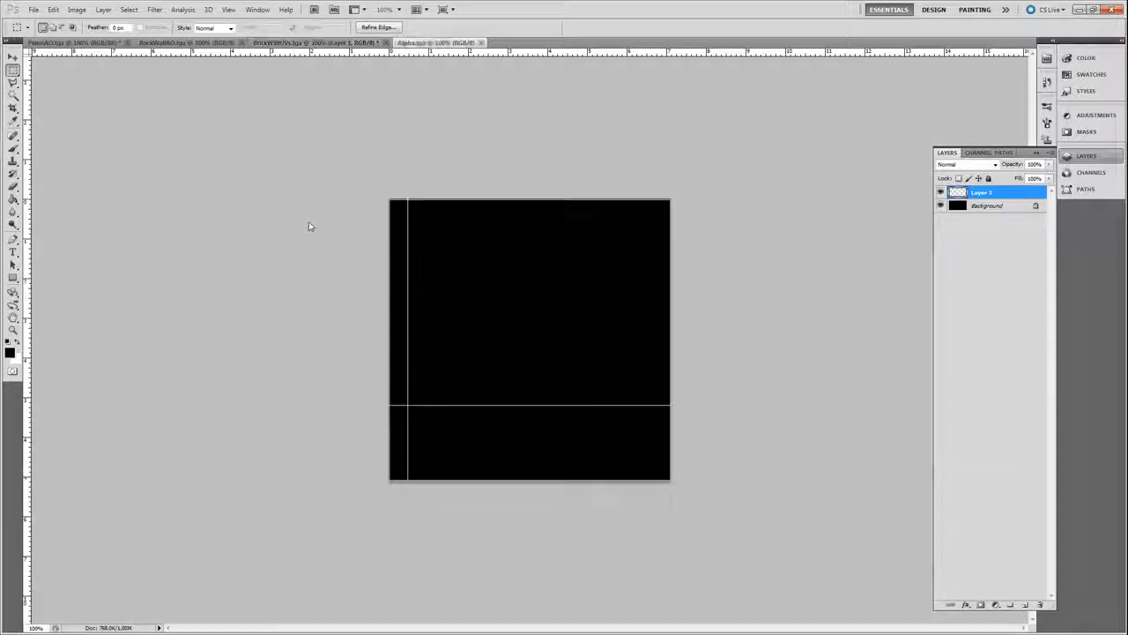
Step: Fill the strip below the horizontal UV line of Alpha.tga with white on a new layer and clear the selection
{"action": "left_click_drag", "start_coordinate": [430, 408], "coordinate": [672, 481]}
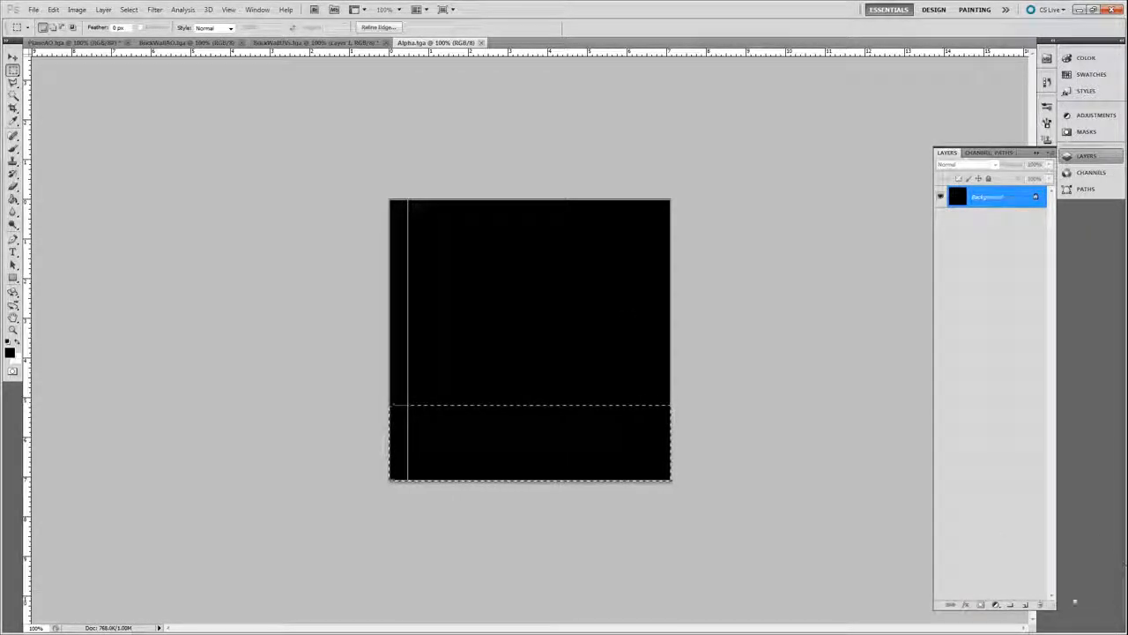
{"action": "left_click", "coordinate": [1025, 603]}
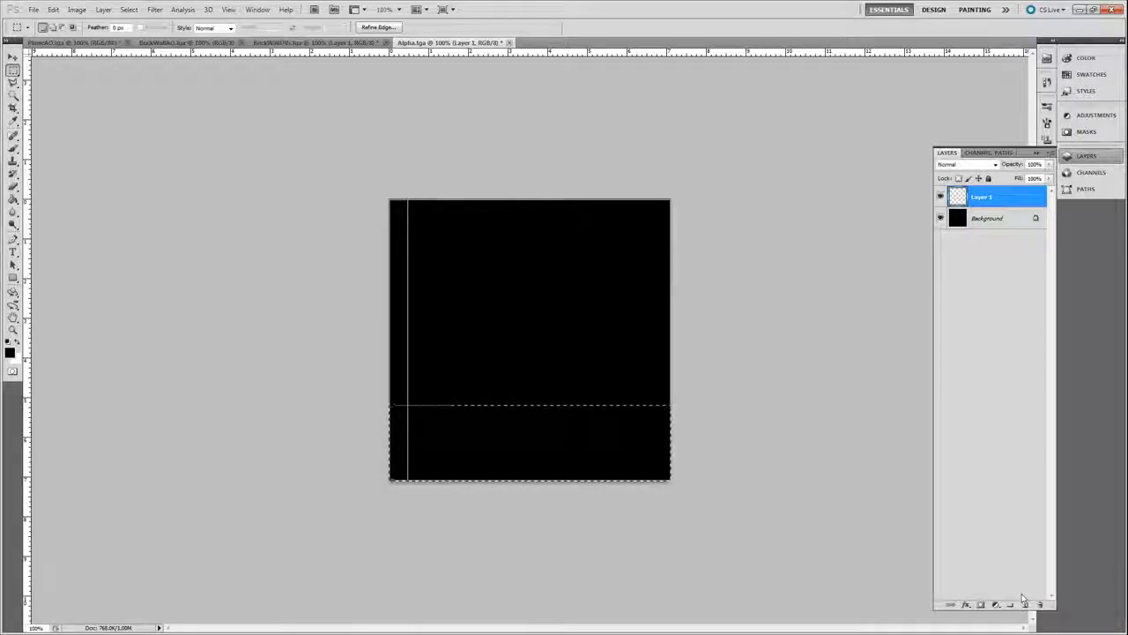
{"action": "key", "text": "ctrl+BackSpace"}
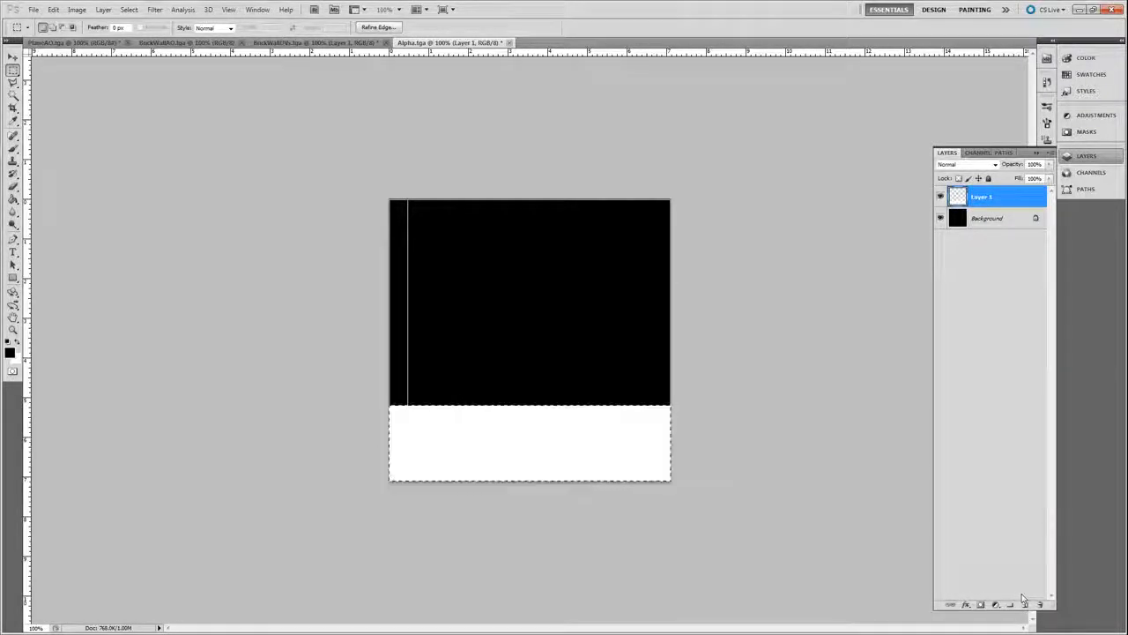
{"action": "key", "text": "ctrl+d"}
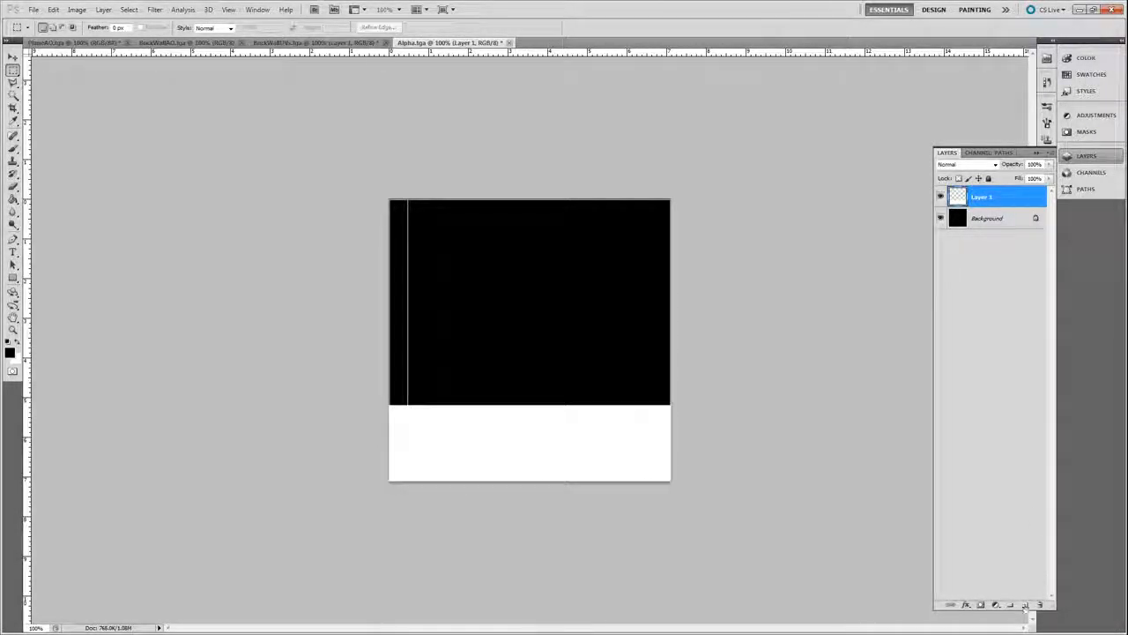
Step: Add a layer beneath the white strip's layer and fill it with black to cover the UV lines
{"action": "left_click", "coordinate": [1025, 604]}
{"action": "left_click_drag", "start_coordinate": [975, 196], "coordinate": [976, 228]}
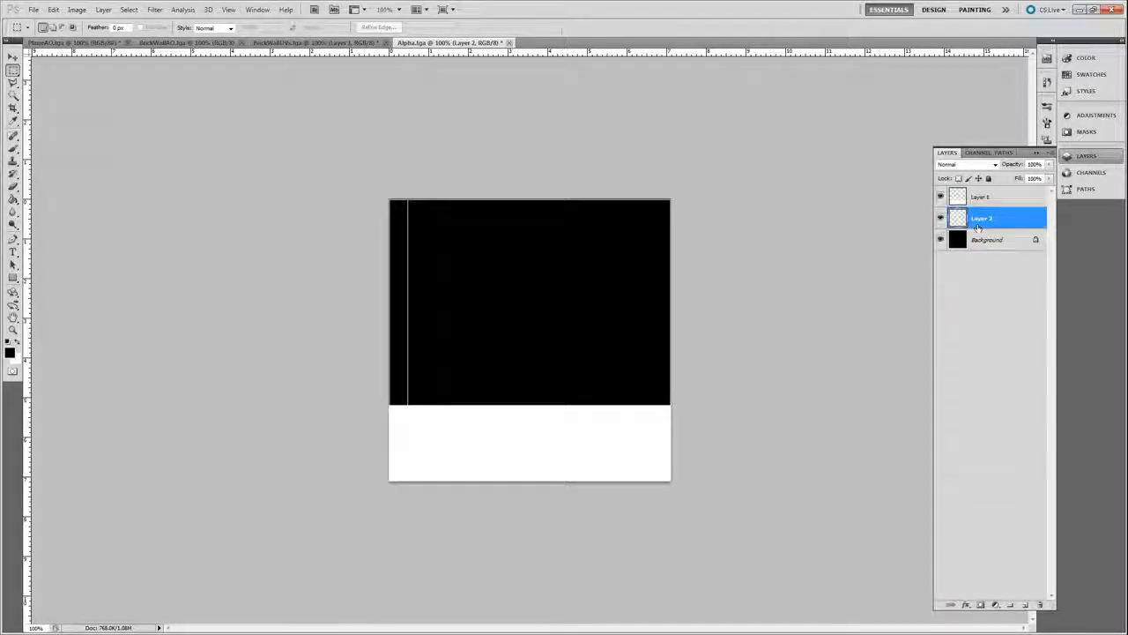
{"action": "key", "text": "alt+BackSpace"}
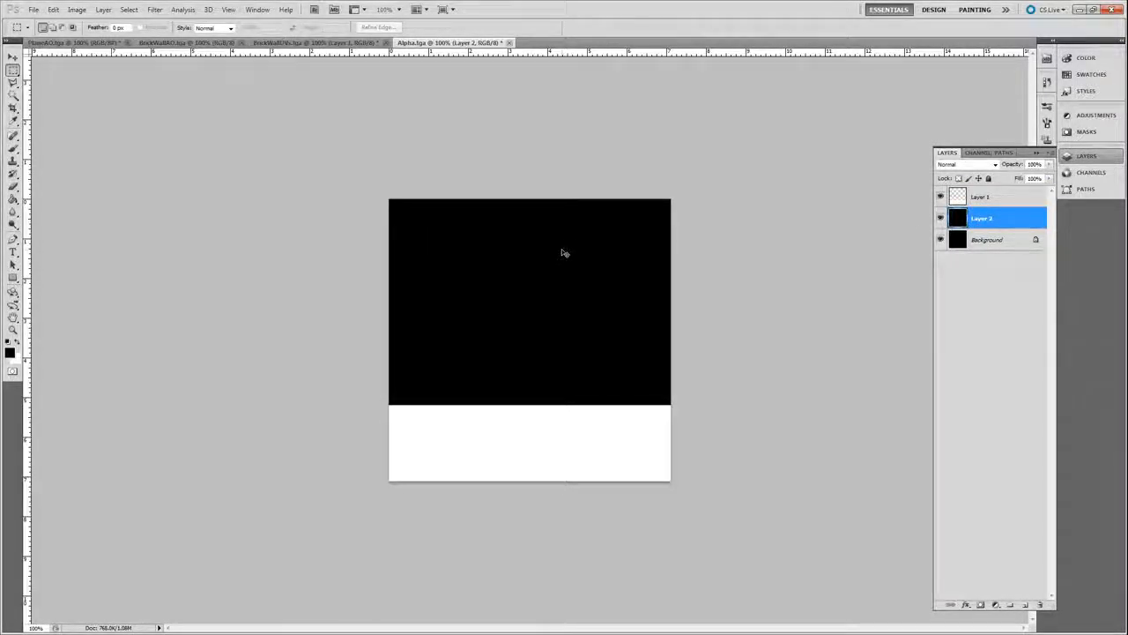
Step: Copy the whole merged black-and-white mask from Alpha.tga into the Blue channel of PlaneAO.tga and clear the selection
{"action": "key", "text": "ctrl+a"}
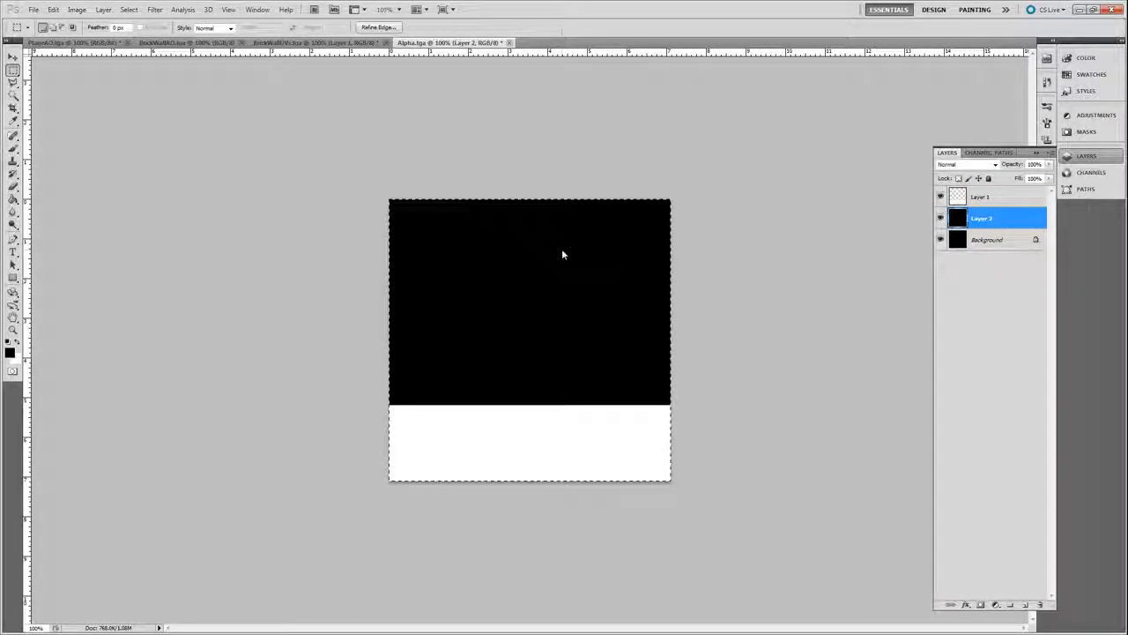
{"action": "left_click", "coordinate": [284, 43]}
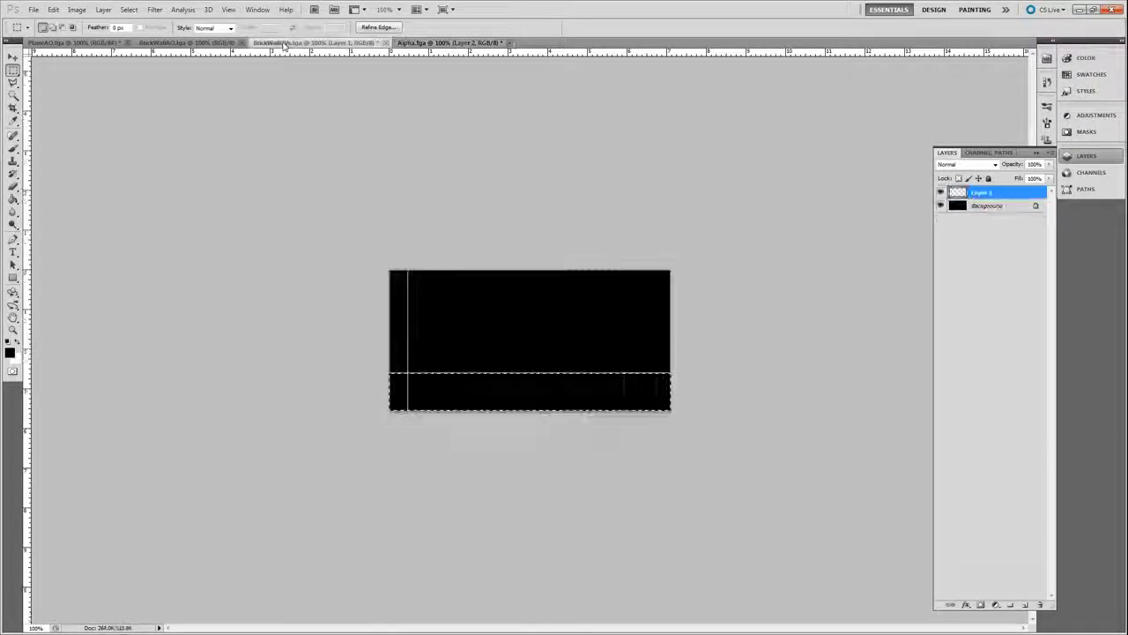
{"action": "left_click", "coordinate": [200, 43]}
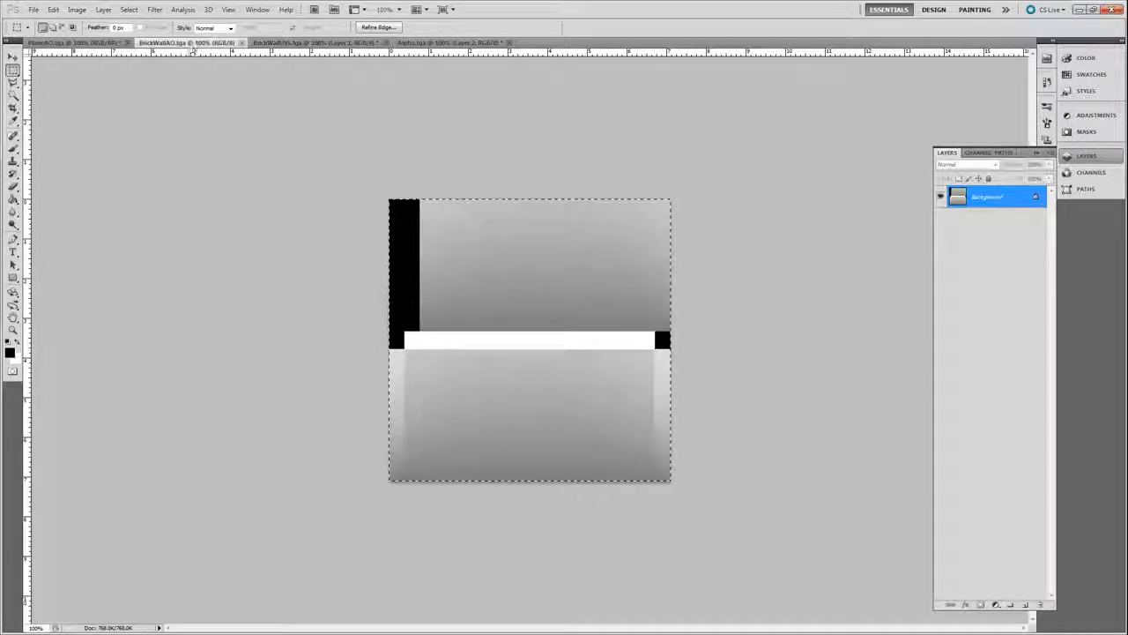
{"action": "left_click", "coordinate": [88, 42]}
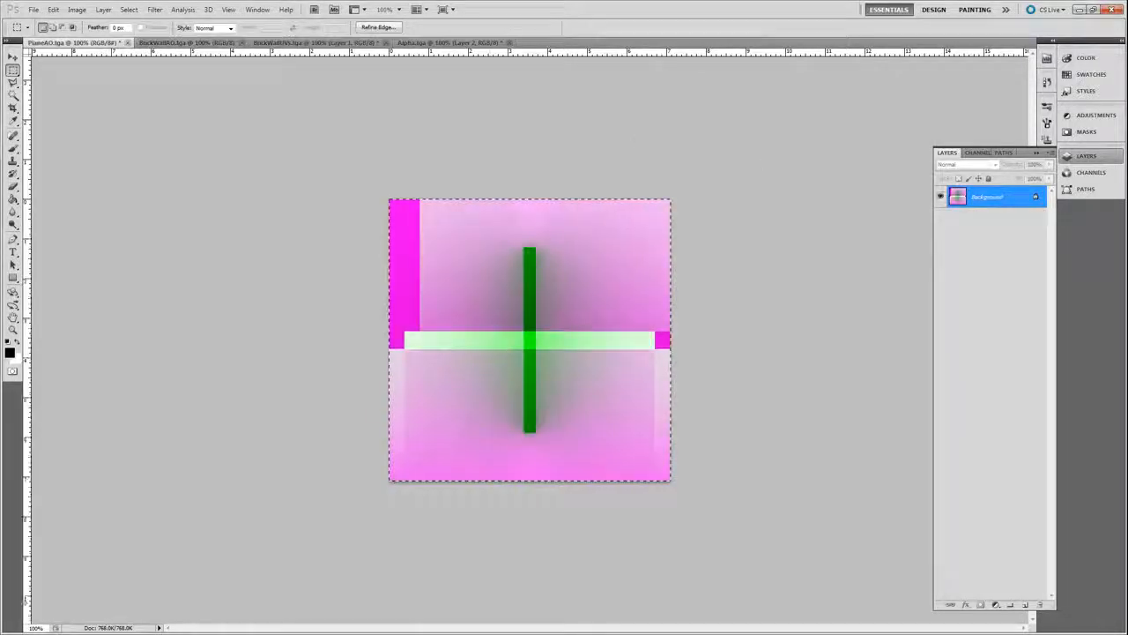
{"action": "left_click", "coordinate": [975, 153]}
{"action": "left_click", "coordinate": [981, 229]}
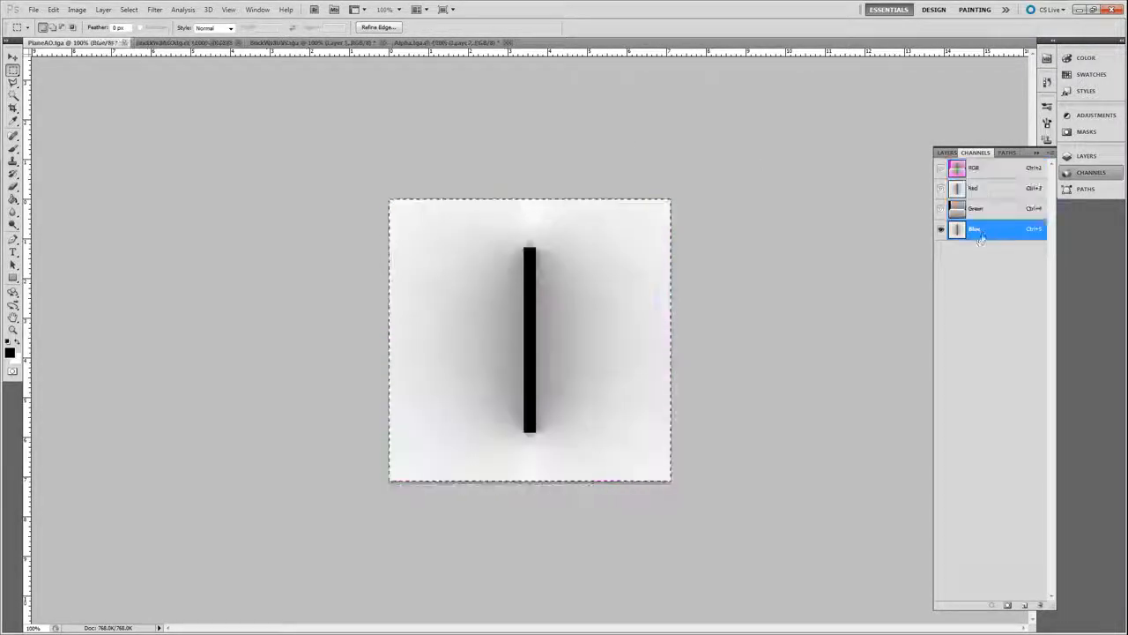
{"action": "key", "text": "ctrl+v"}
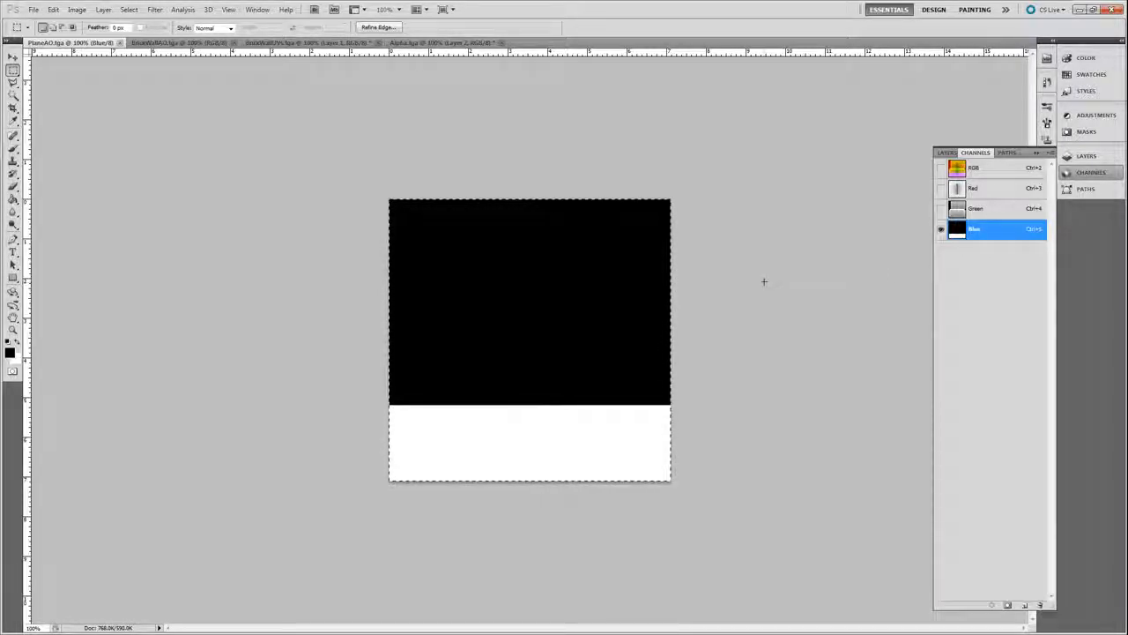
{"action": "key", "text": "ctrl+d"}
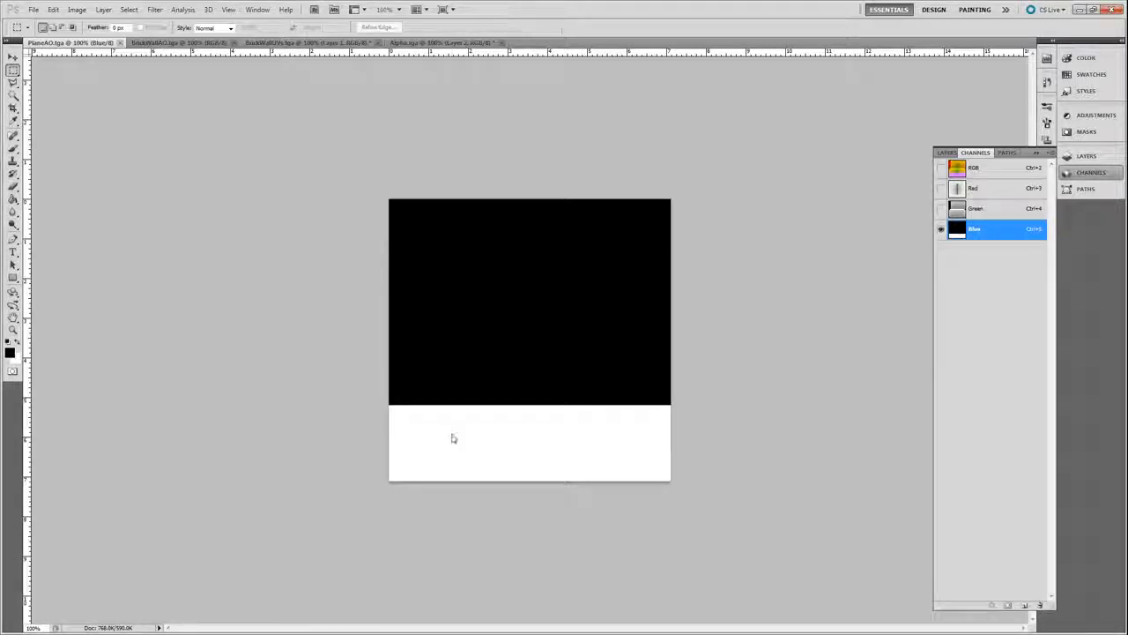
Step: Review the RGB composite and the individual Red and Blue channels of PlaneAO.tga
{"action": "key", "text": "ctrl+2"}
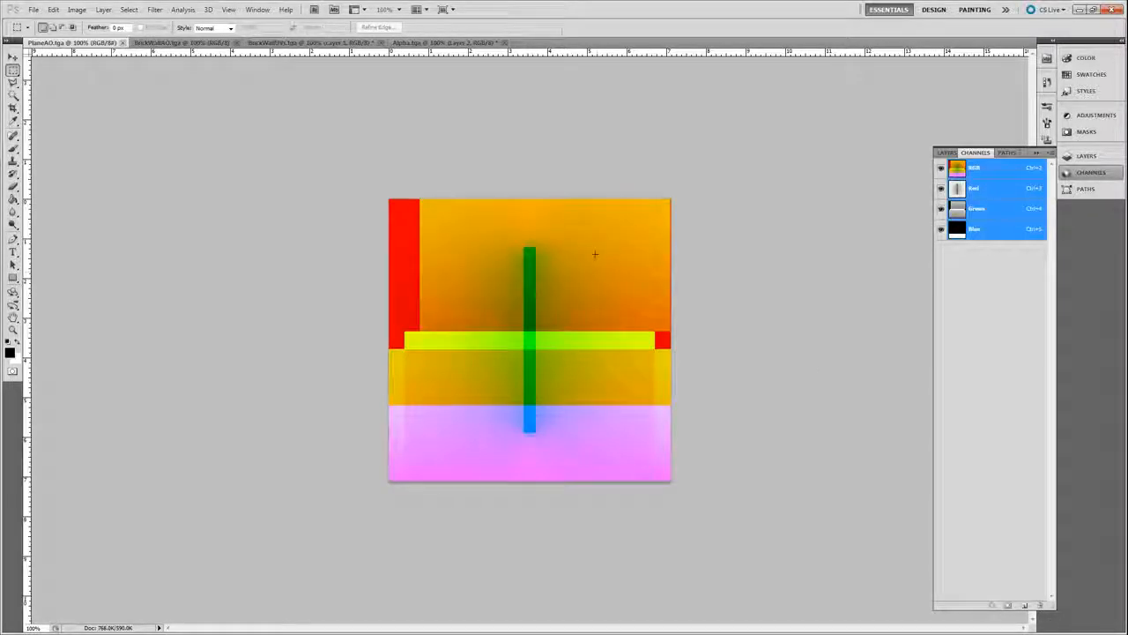
{"action": "key", "text": "ctrl+shift+s"}
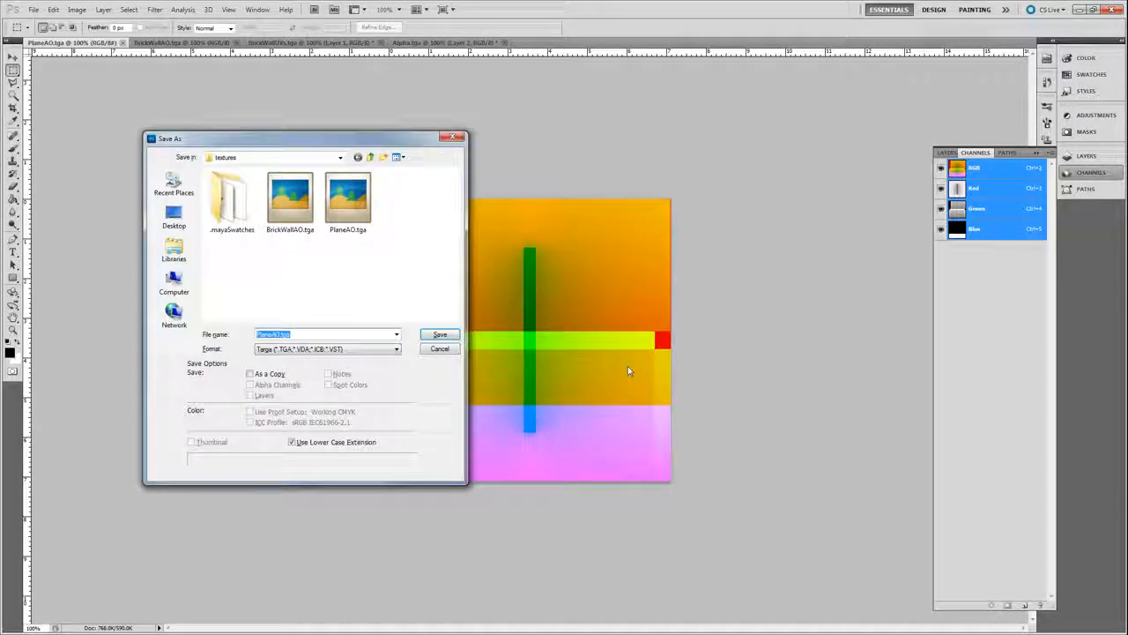
{"action": "key", "text": "Escape"}
{"action": "left_click", "coordinate": [1003, 188]}
{"action": "left_click", "coordinate": [1005, 229]}
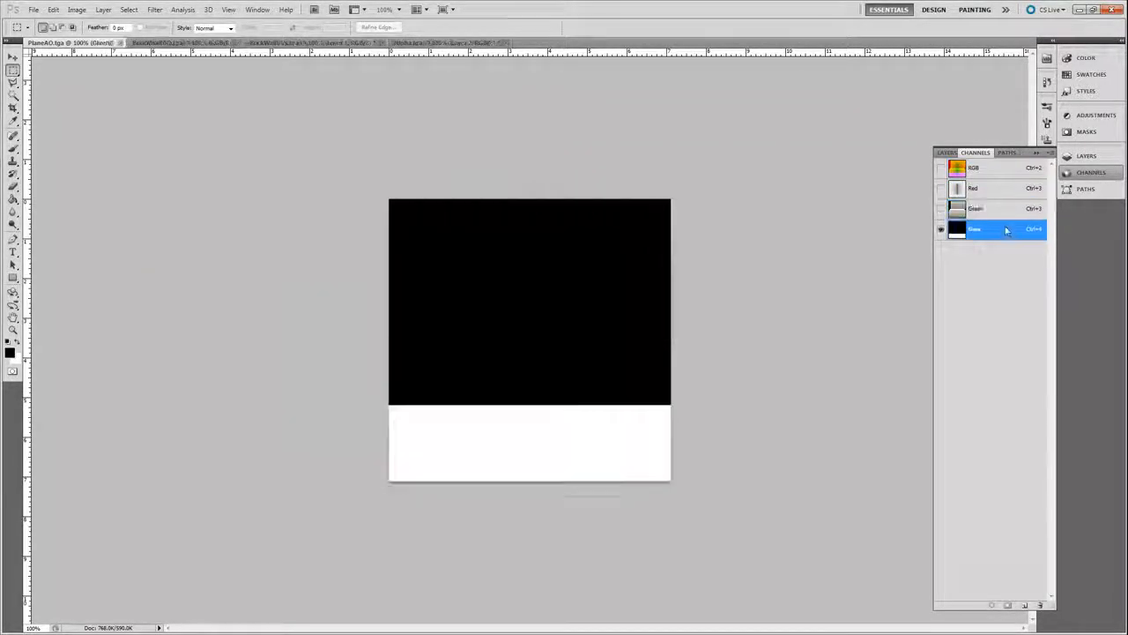
Step: Try adding a new alpha channel to PlaneAO.tga and undo it
{"action": "left_click", "coordinate": [1024, 606]}
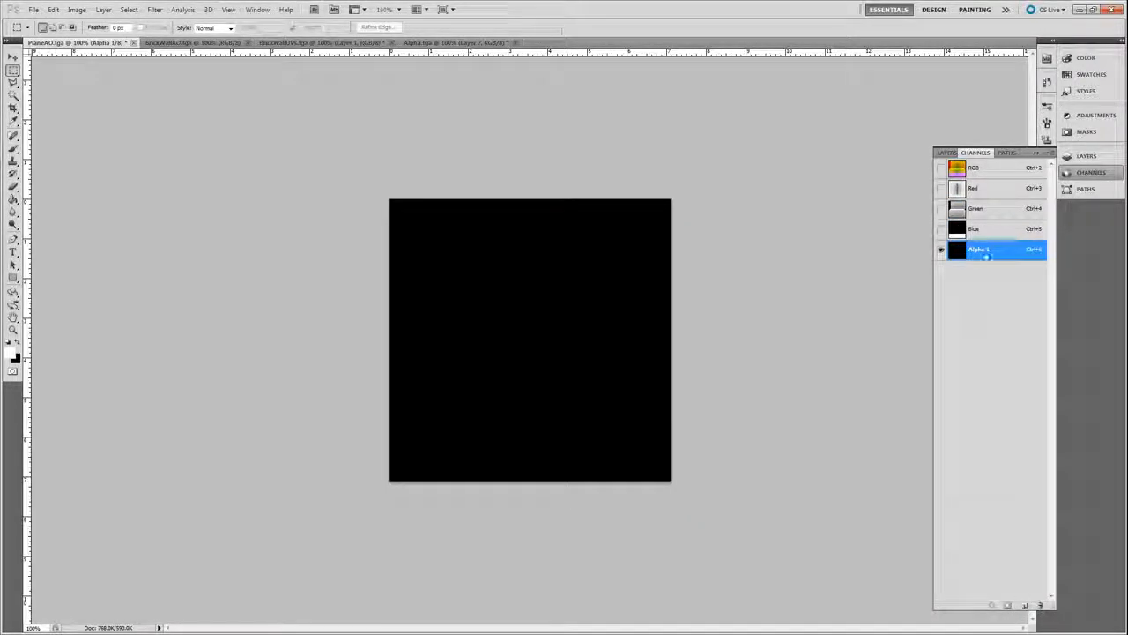
{"action": "key", "text": "ctrl+z"}
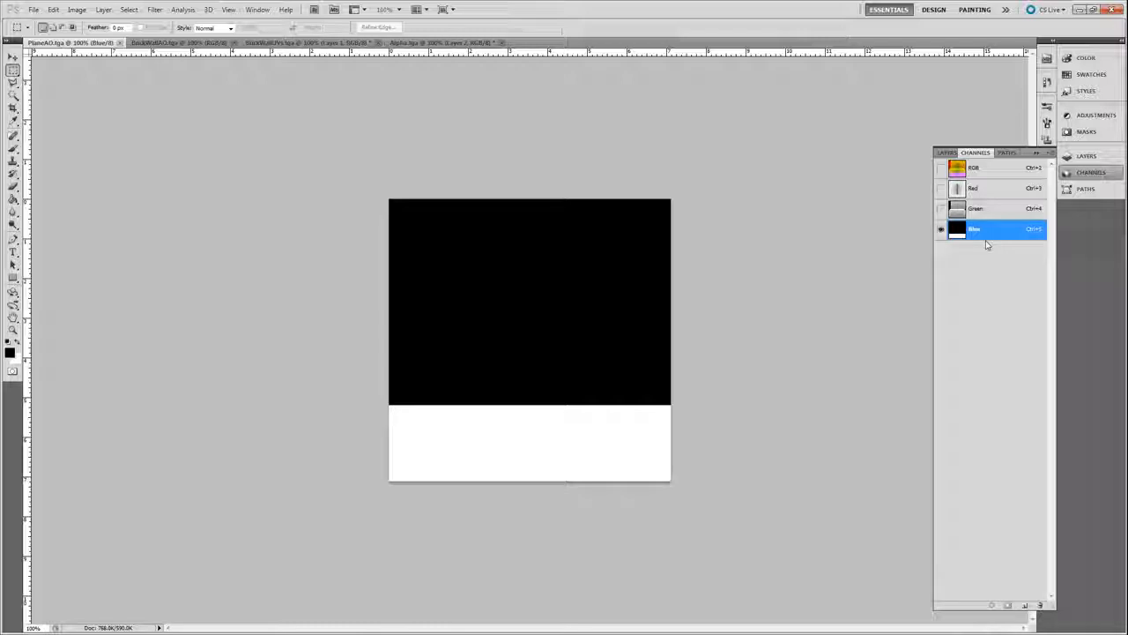
Step: Save the channel-packed image as the Targa file BrickWallAOAlphaCluster in the textures folder at 24 bits/pixel
{"action": "key", "text": "ctrl+shift+s"}
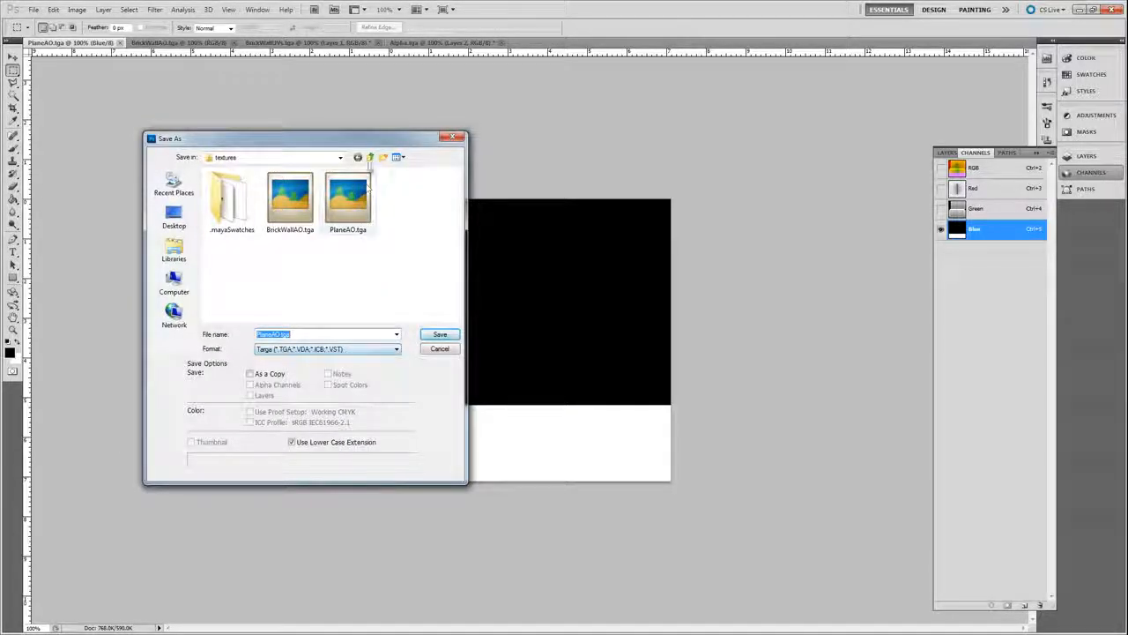
{"action": "type", "text": "AO"}
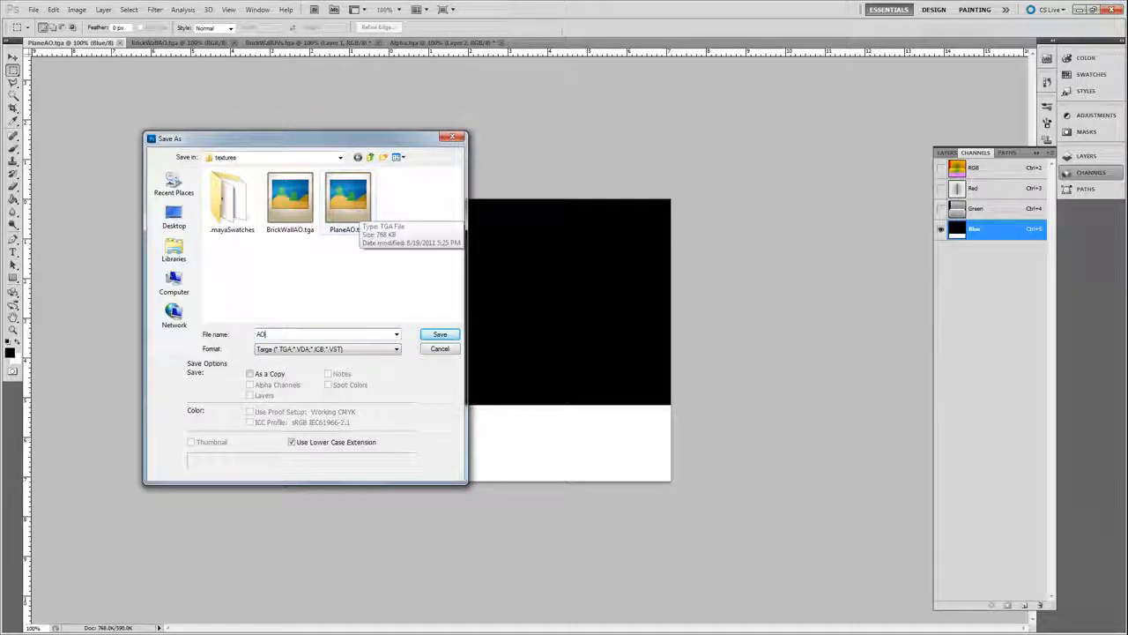
{"action": "type", "text": "A"}
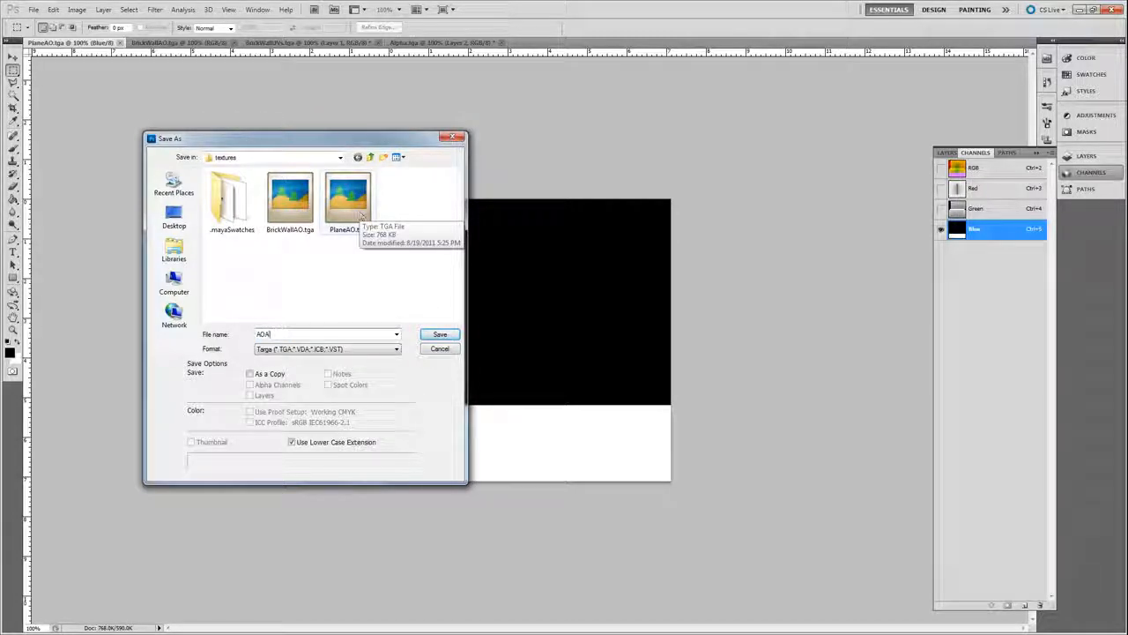
{"action": "type", "text": "lphaCluster"}
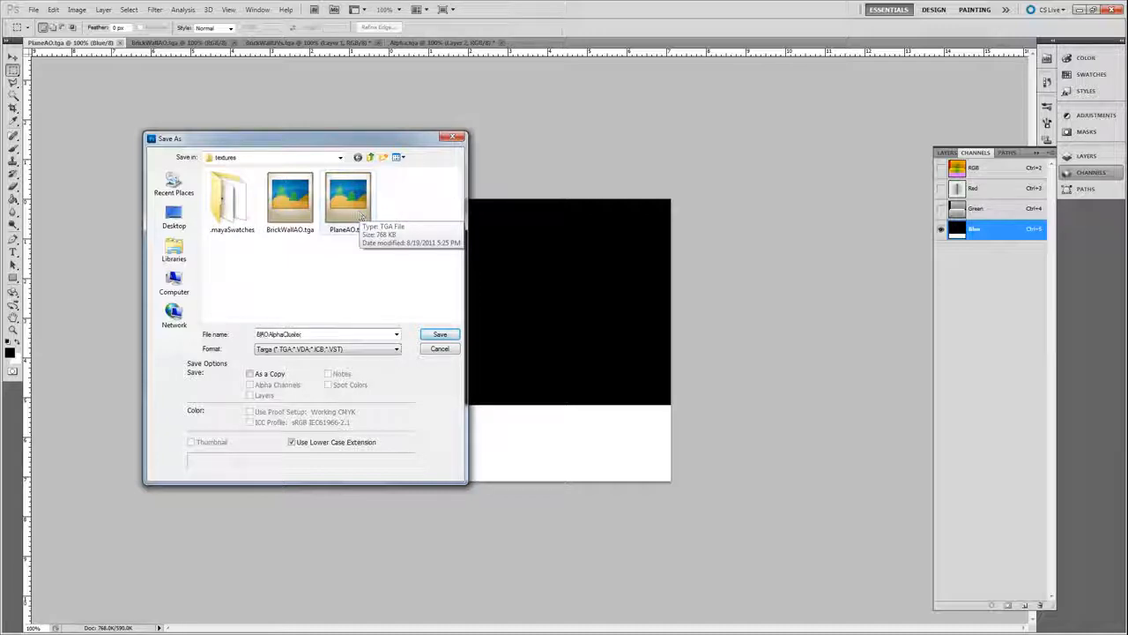
{"action": "key", "text": "Return"}
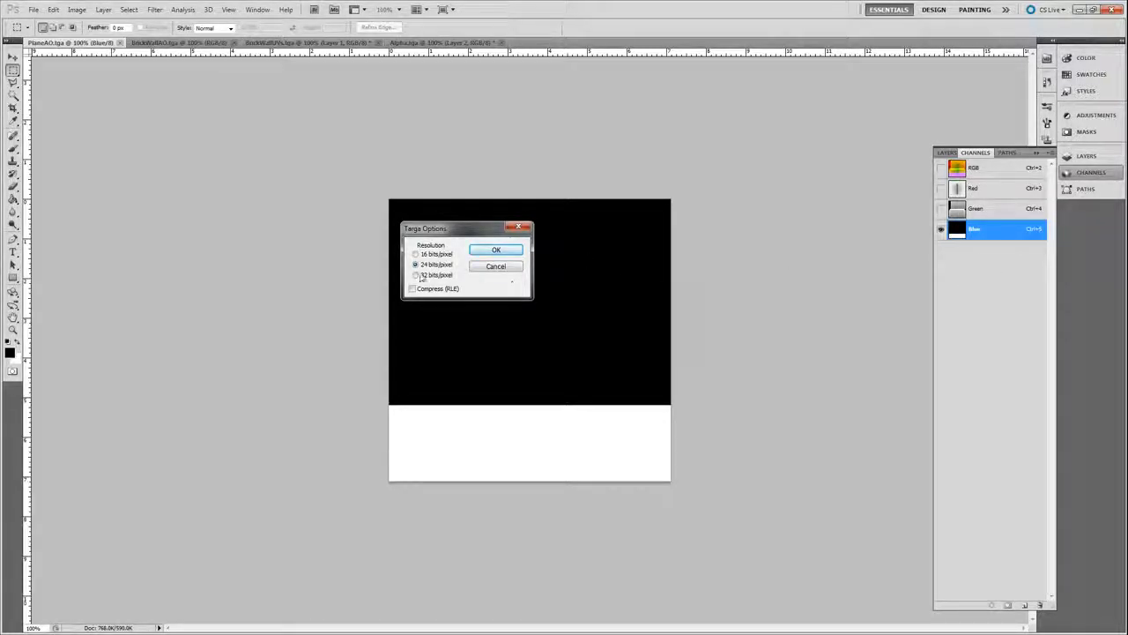
{"action": "left_click", "coordinate": [504, 252]}
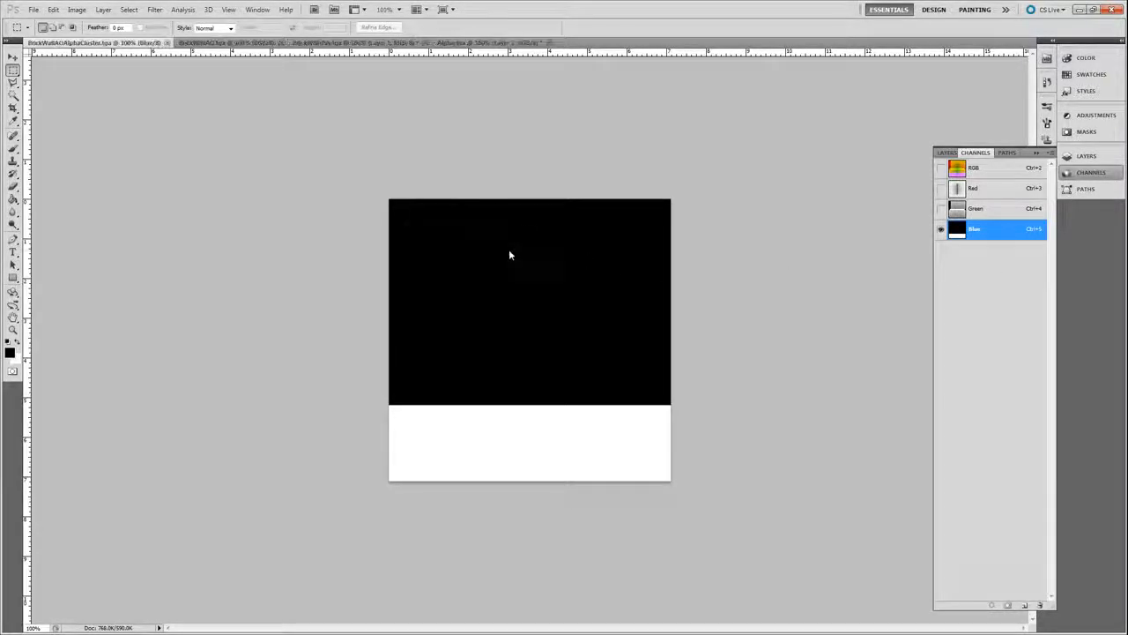
Step: Switch to Maya and close the UV Texture Editor
{"action": "left_click", "coordinate": [1079, 10]}
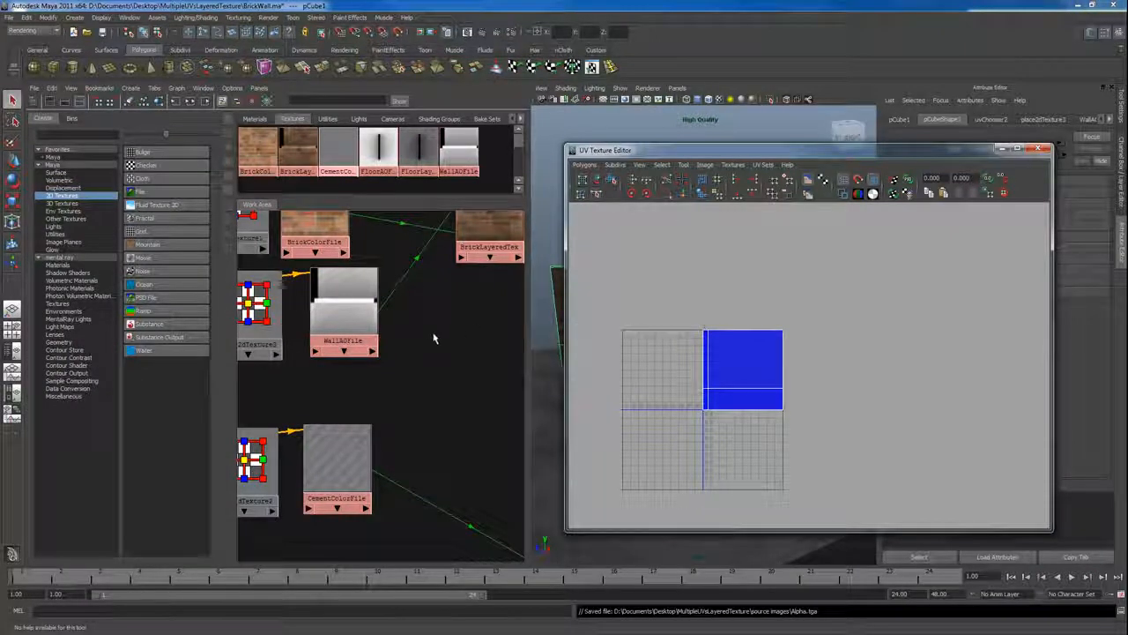
{"action": "left_click", "coordinate": [1041, 149]}
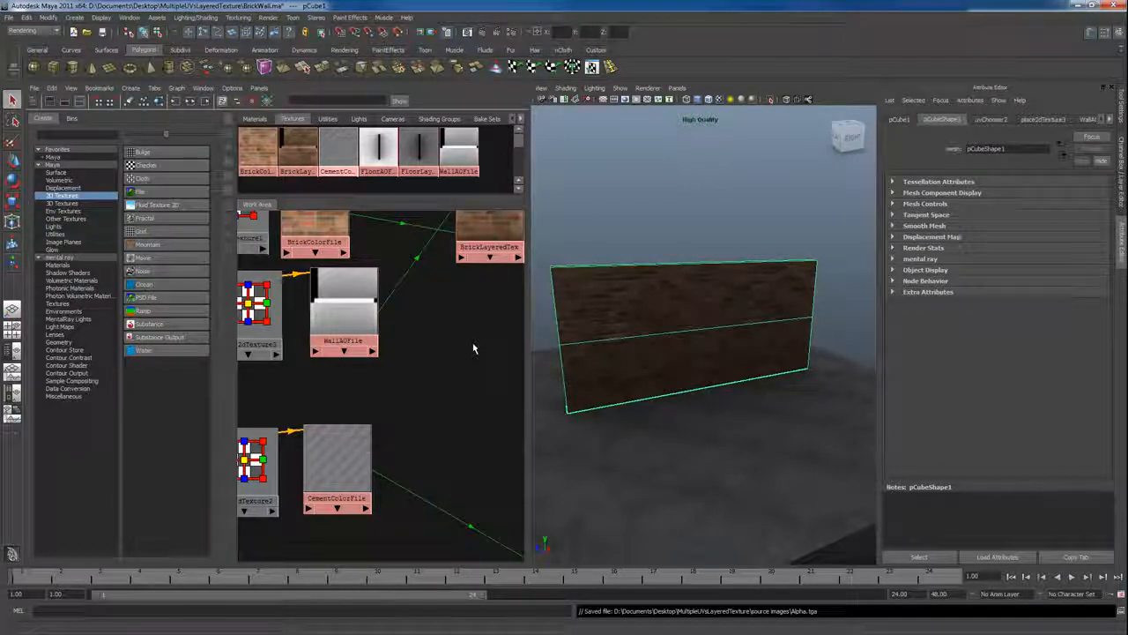
Step: Disconnect BrickColorFile and WallAOFile from BrickLayeredTex in the shading network and select the WallAOFile node
{"action": "right_click_drag", "start_coordinate": [474, 349], "coordinate": [335, 309], "text": "alt"}
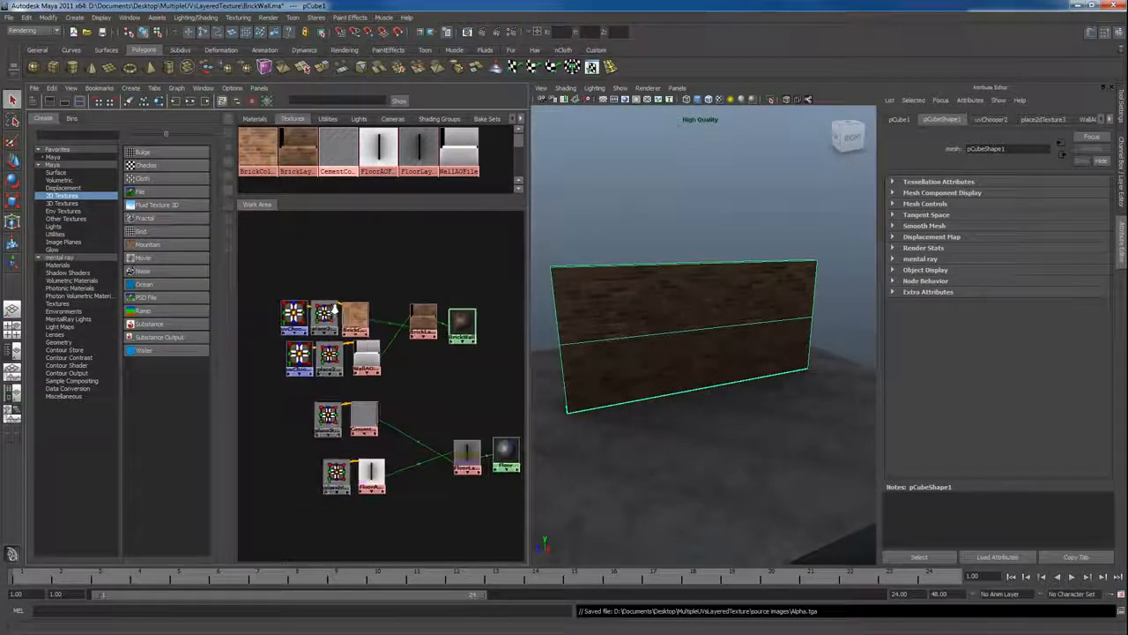
{"action": "left_click_drag", "start_coordinate": [396, 346], "coordinate": [395, 349]}
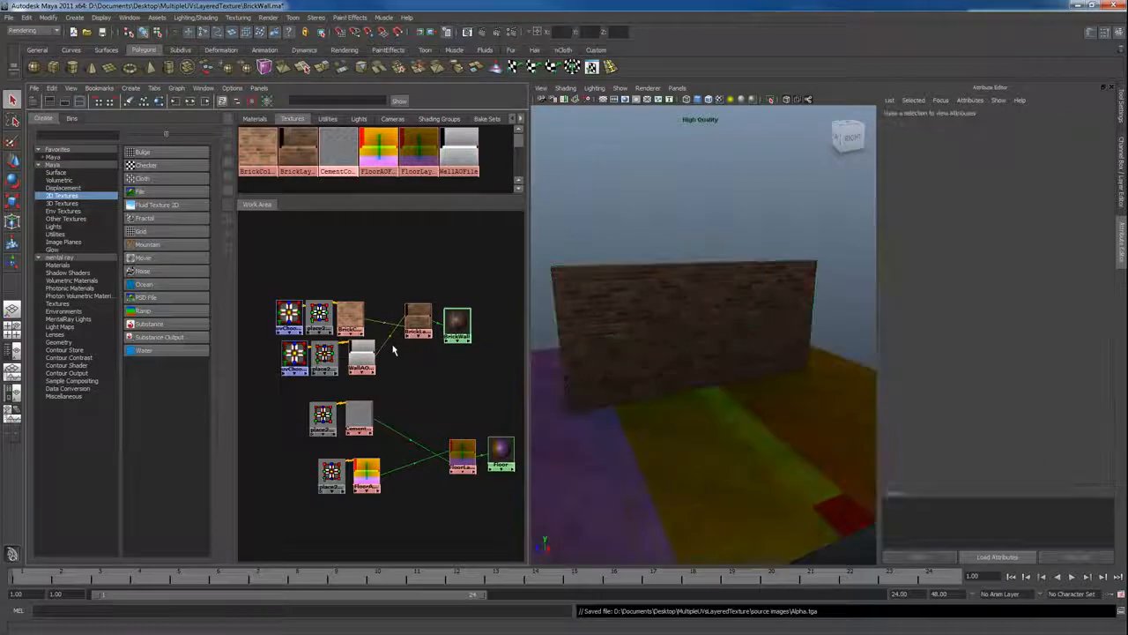
{"action": "key", "text": "Delete"}
{"action": "left_click", "coordinate": [367, 362]}
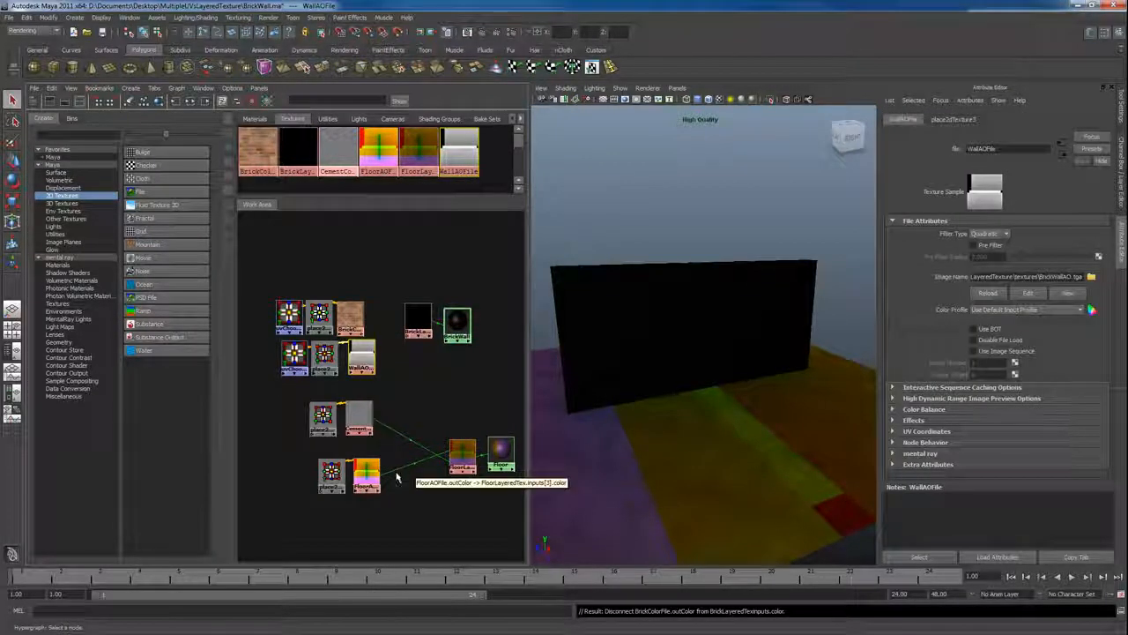
Step: Disconnect the colour output of FloorAOFile from FloorLayeredTex
{"action": "left_click", "coordinate": [369, 474]}
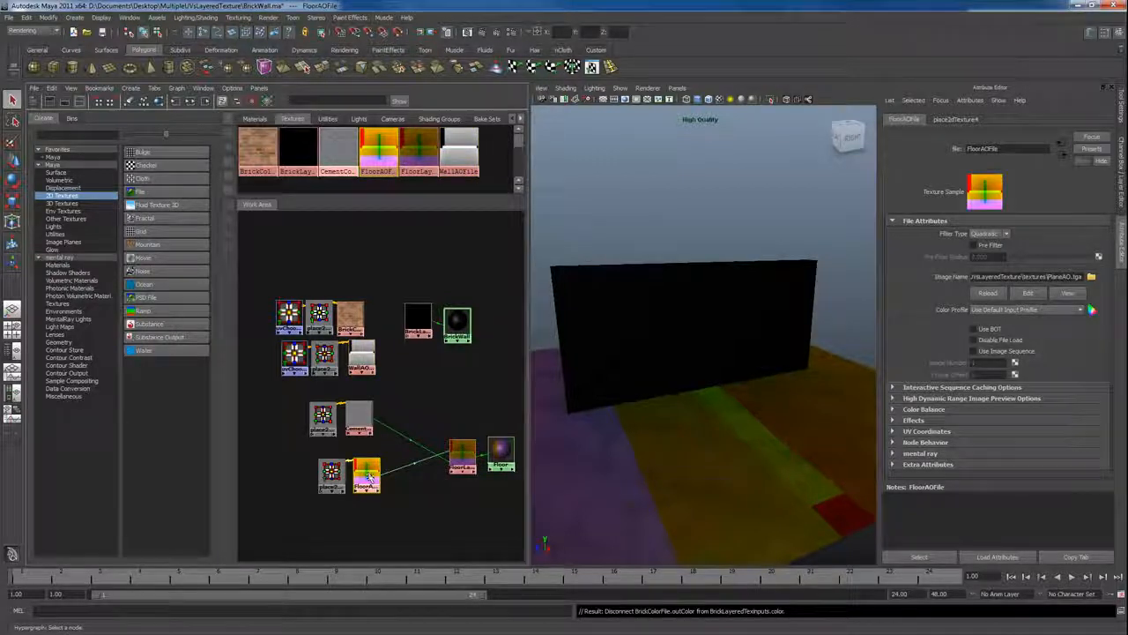
{"action": "left_click", "coordinate": [422, 477]}
{"action": "key", "text": "Delete"}
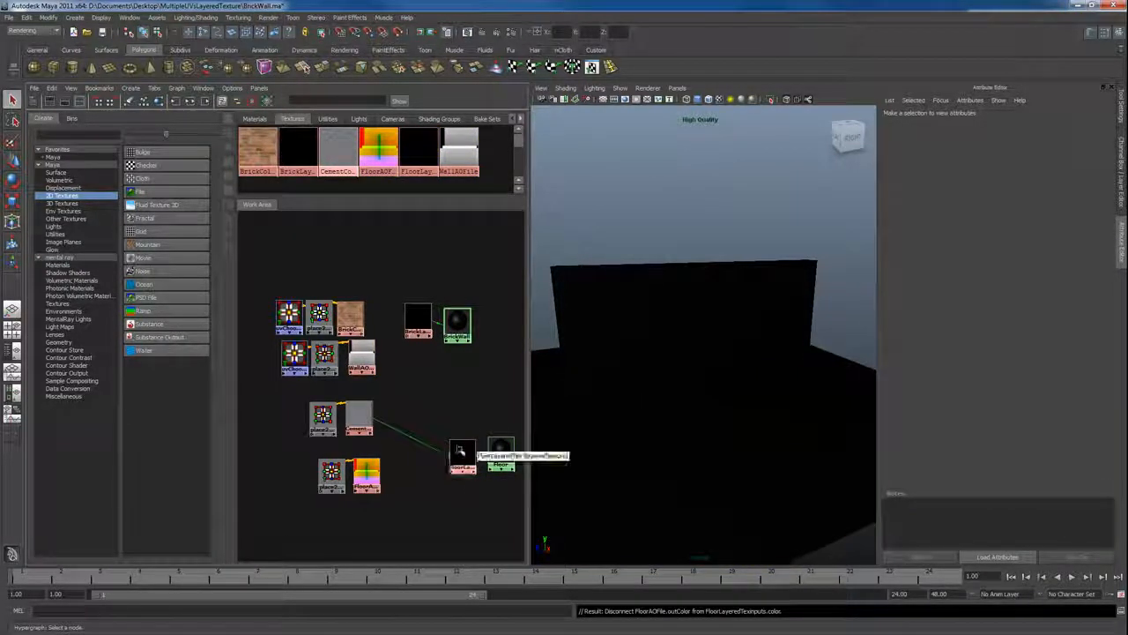
Step: Open the Connection Editor with FloorAOFile as the output node and FloorLayeredTex as the input node
{"action": "left_click", "coordinate": [462, 454]}
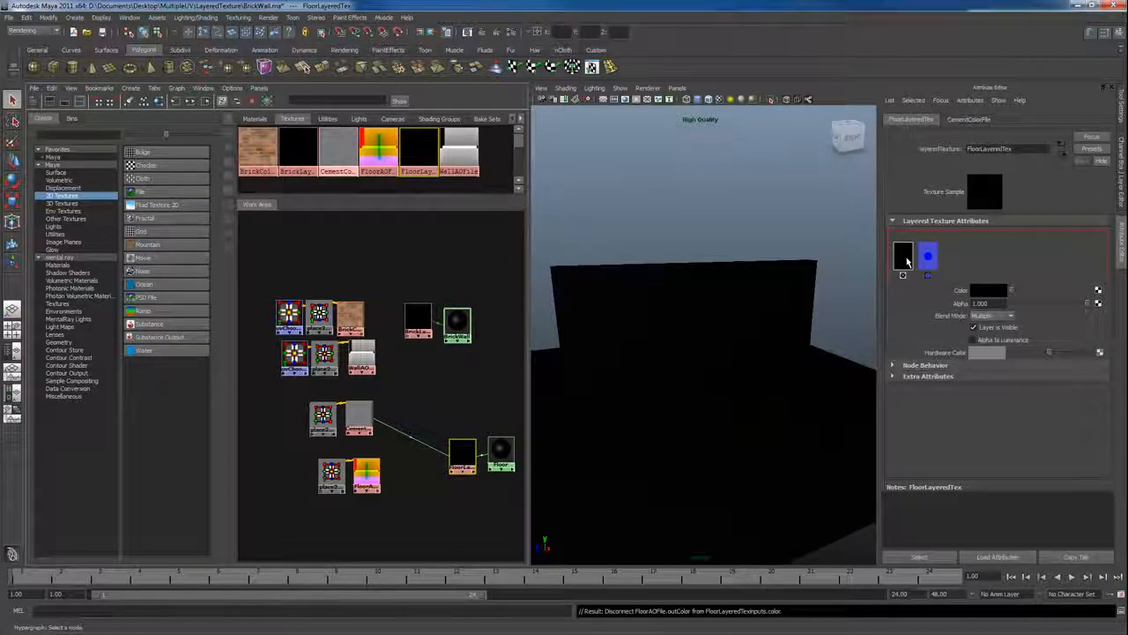
{"action": "right_click", "coordinate": [377, 490]}
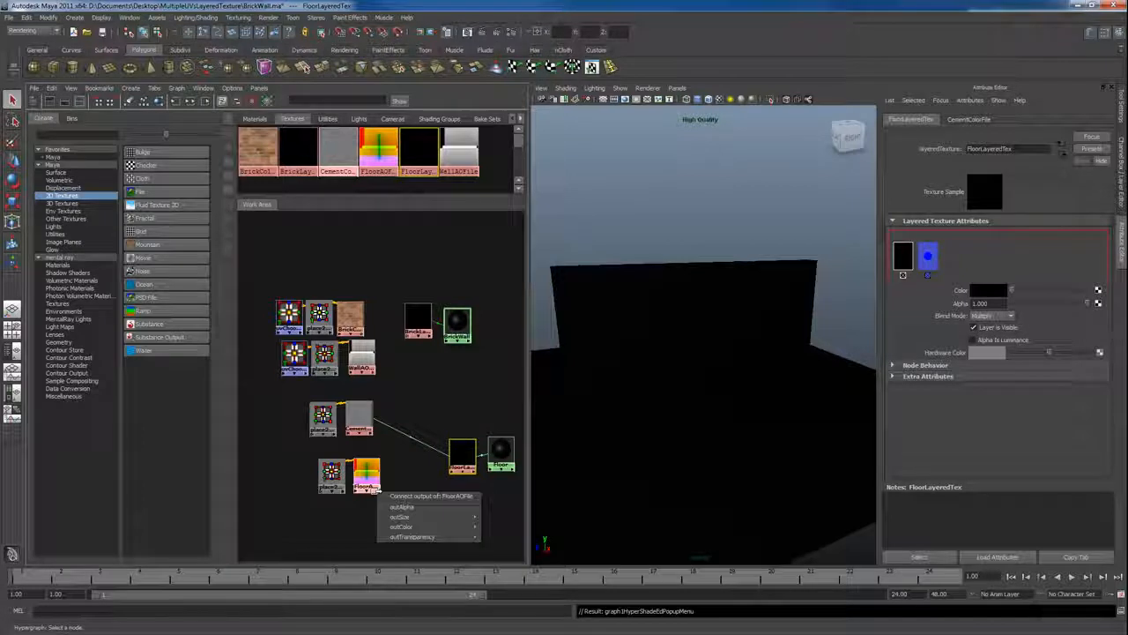
{"action": "mouse_move", "coordinate": [430, 526]}
{"action": "left_click", "coordinate": [499, 534]}
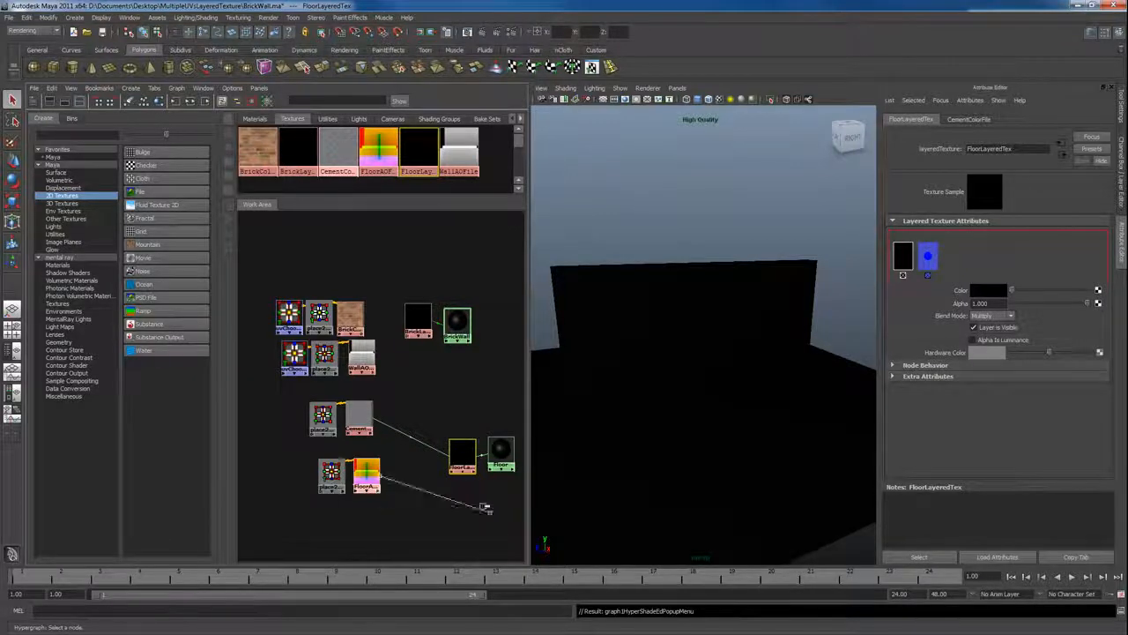
{"action": "left_click", "coordinate": [452, 471]}
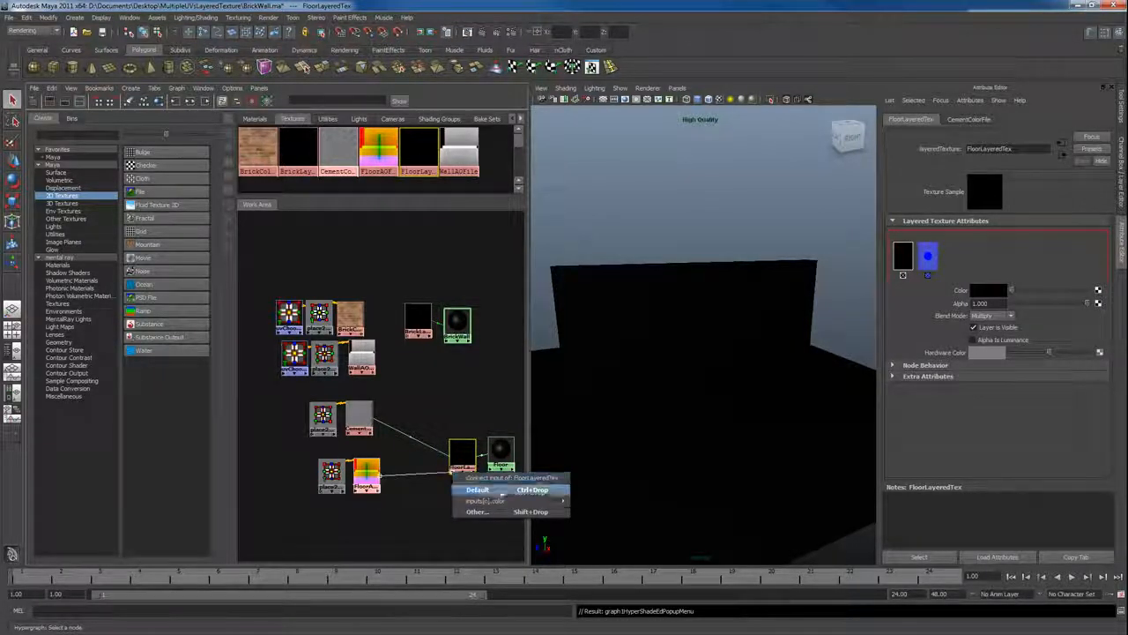
{"action": "left_click", "coordinate": [477, 511]}
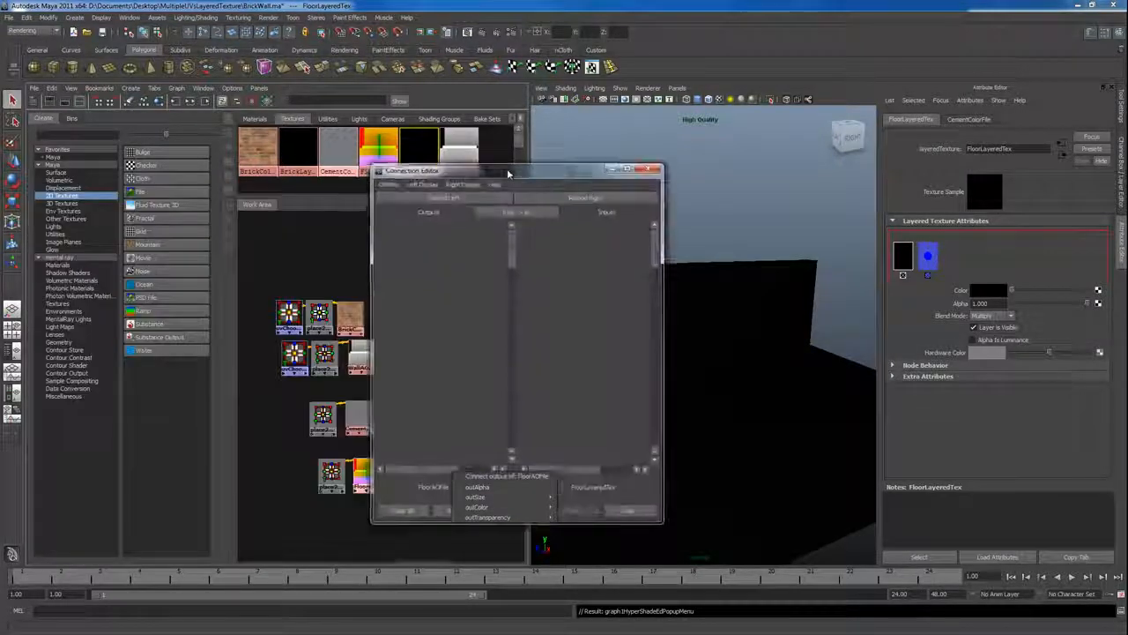
{"action": "left_click_drag", "start_coordinate": [509, 172], "coordinate": [698, 102]}
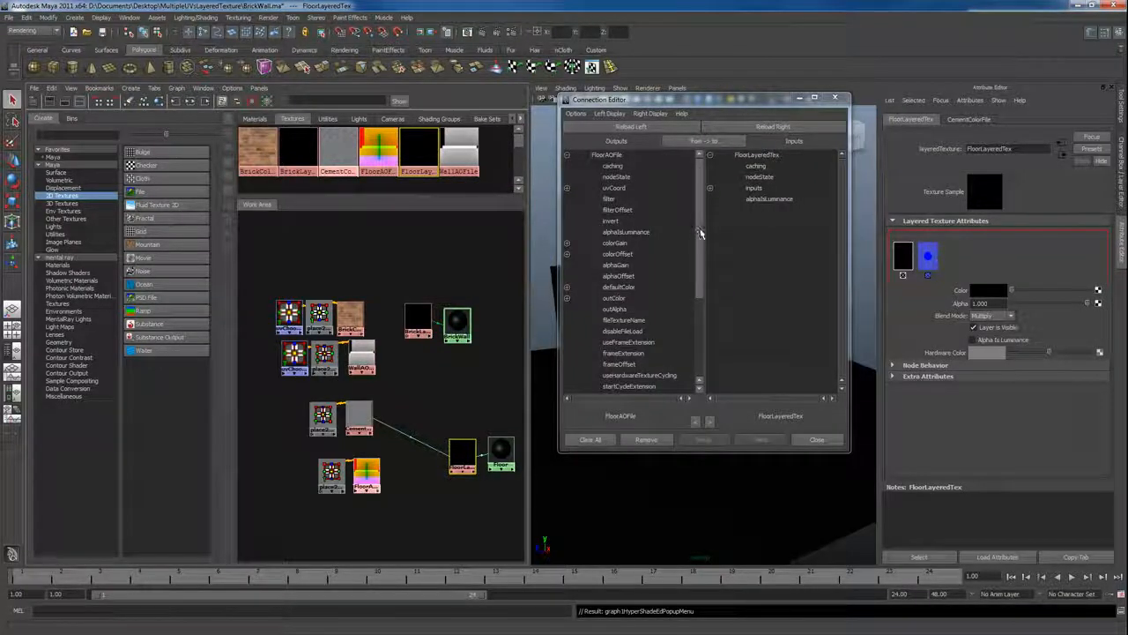
Step: Connect outColorR of FloorAOFile to inputs[3].colorR of FloorLayeredTex
{"action": "left_click_drag", "start_coordinate": [701, 229], "coordinate": [702, 261]}
{"action": "left_click", "coordinate": [710, 188]}
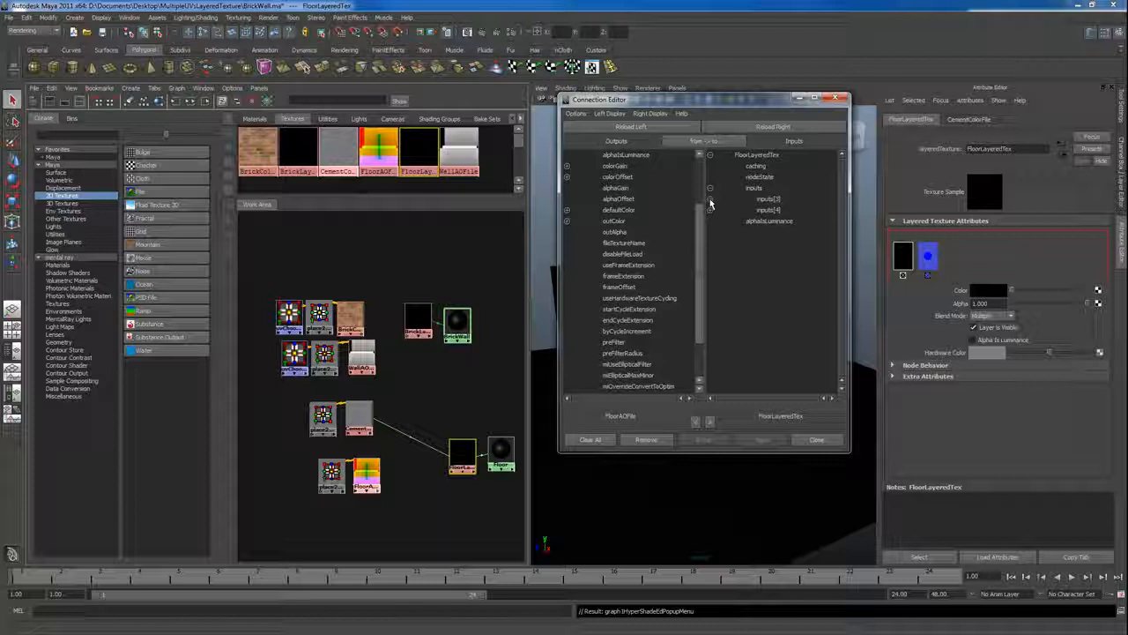
{"action": "left_click", "coordinate": [710, 200]}
{"action": "left_click", "coordinate": [710, 210]}
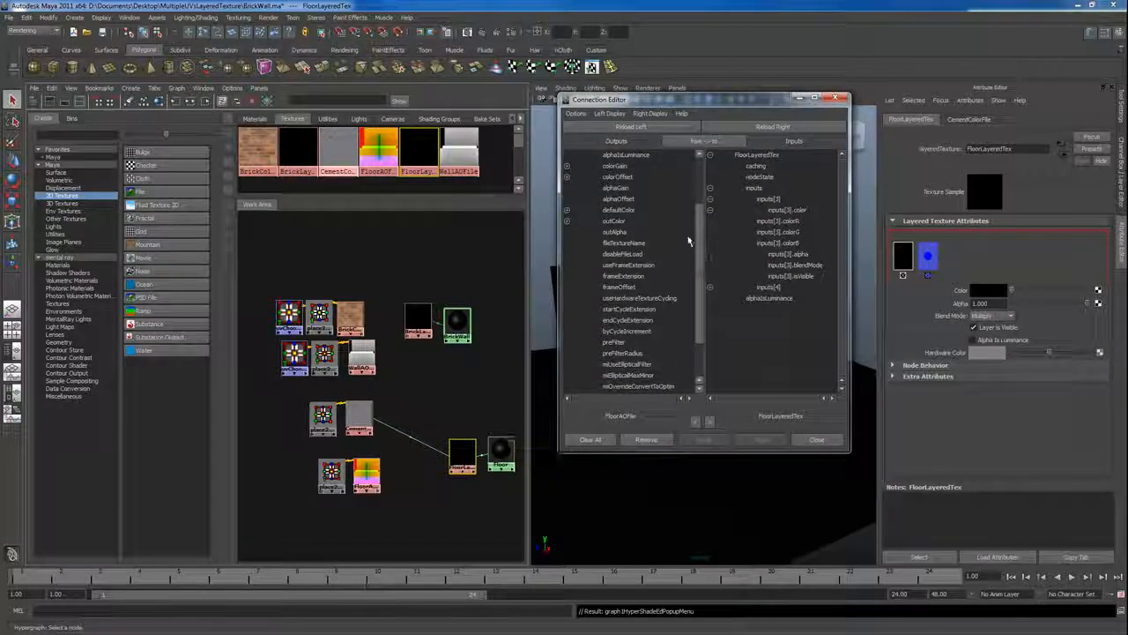
{"action": "left_click", "coordinate": [567, 221]}
{"action": "left_click", "coordinate": [626, 232]}
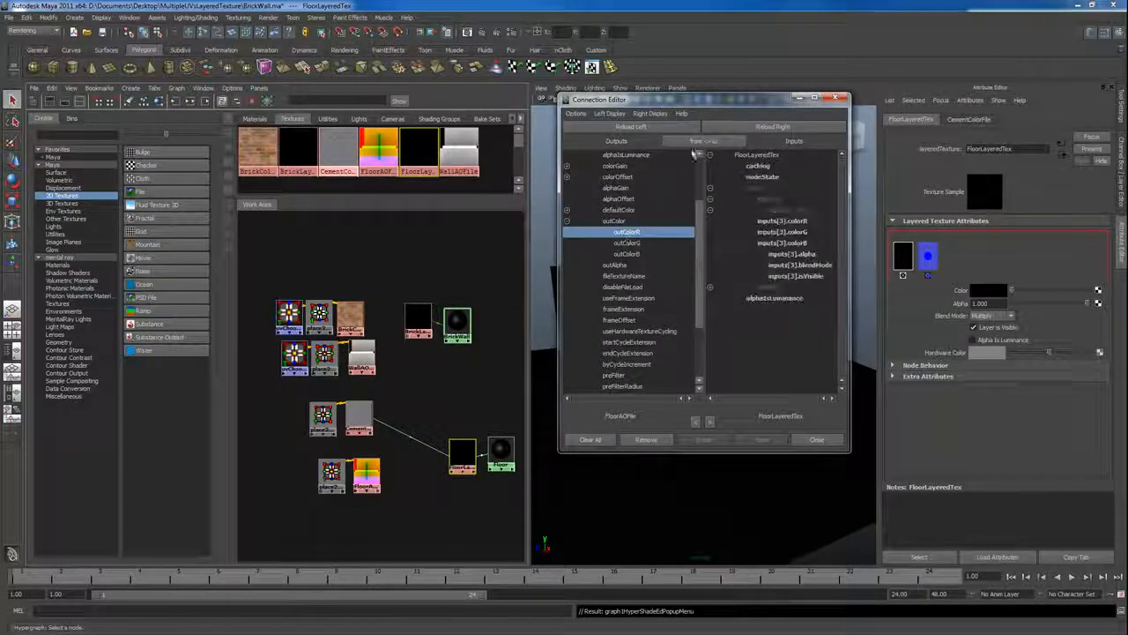
{"action": "left_click_drag", "start_coordinate": [714, 102], "coordinate": [603, 62]}
{"action": "left_click", "coordinate": [670, 180]}
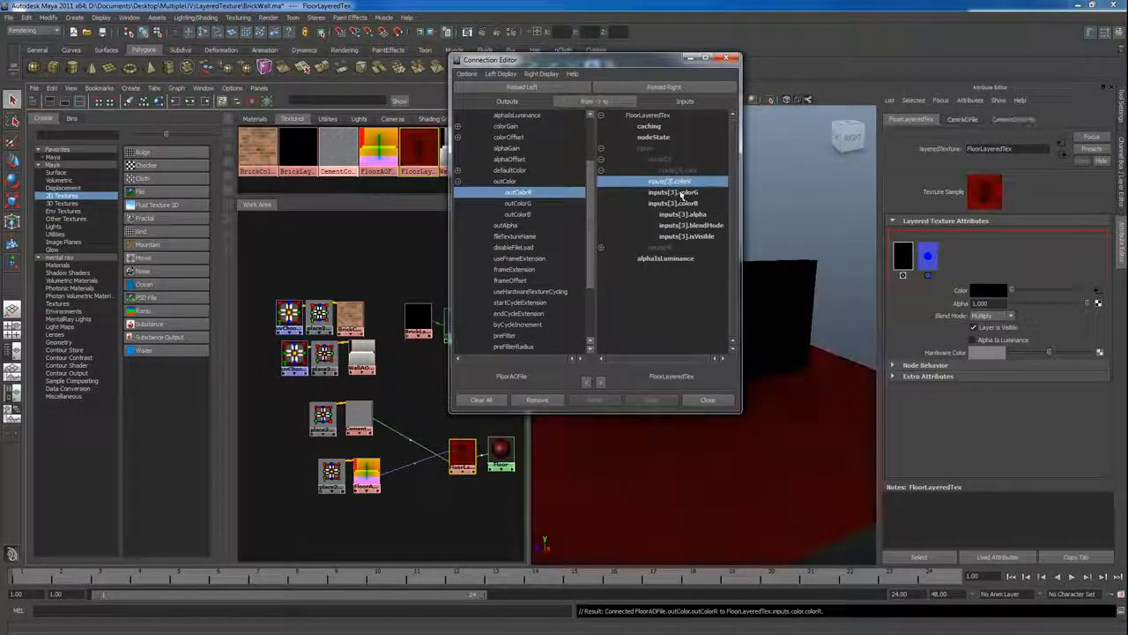
Step: Connect outColorR of FloorAOFile to inputs[3].colorG and inputs[3].colorB of FloorLayeredTex
{"action": "left_click", "coordinate": [672, 192]}
{"action": "left_click", "coordinate": [686, 203]}
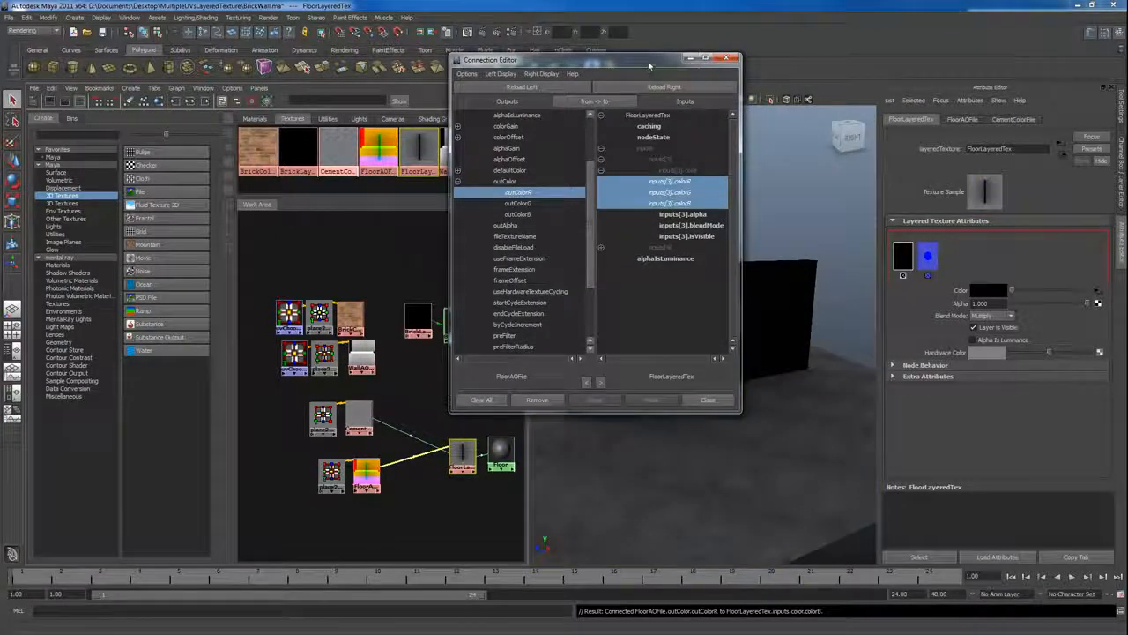
{"action": "left_click_drag", "start_coordinate": [649, 65], "coordinate": [570, 51]}
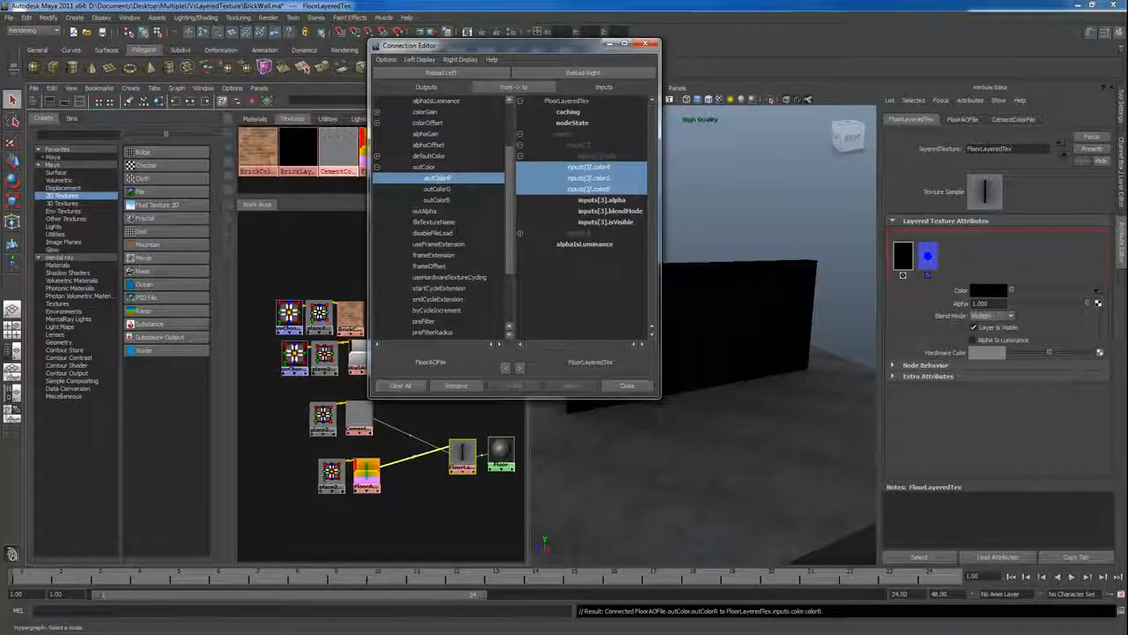
Step: Switch to Photoshop to view the Red channel of BrickWallAOAlphaCluster.tga, and return to Maya
{"action": "key", "text": "alt+Tab"}
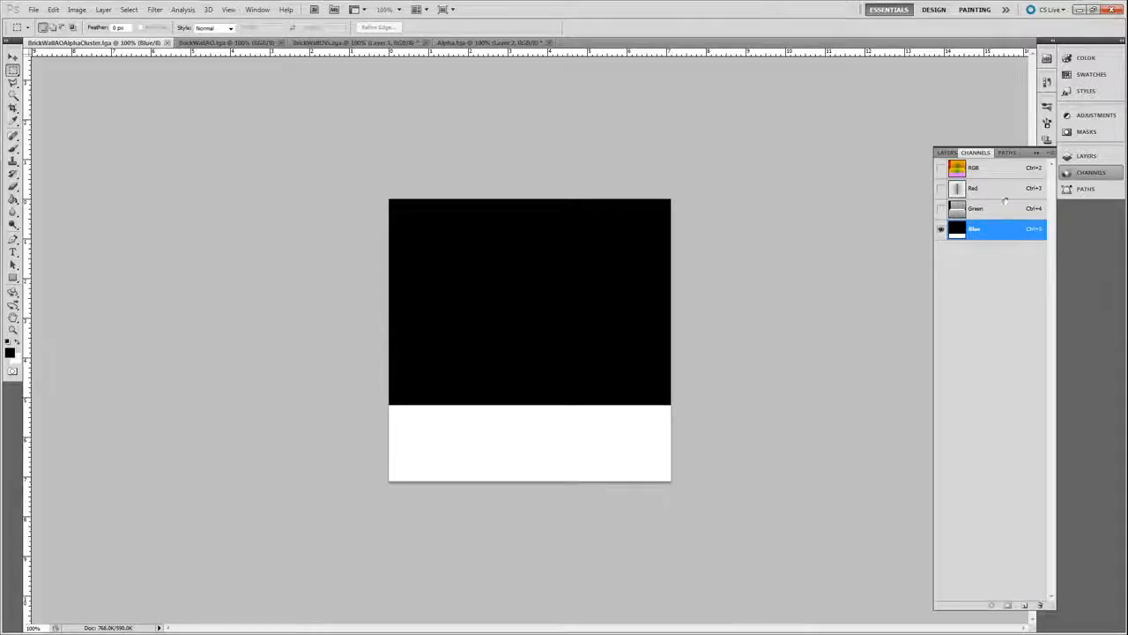
{"action": "left_click", "coordinate": [1003, 189]}
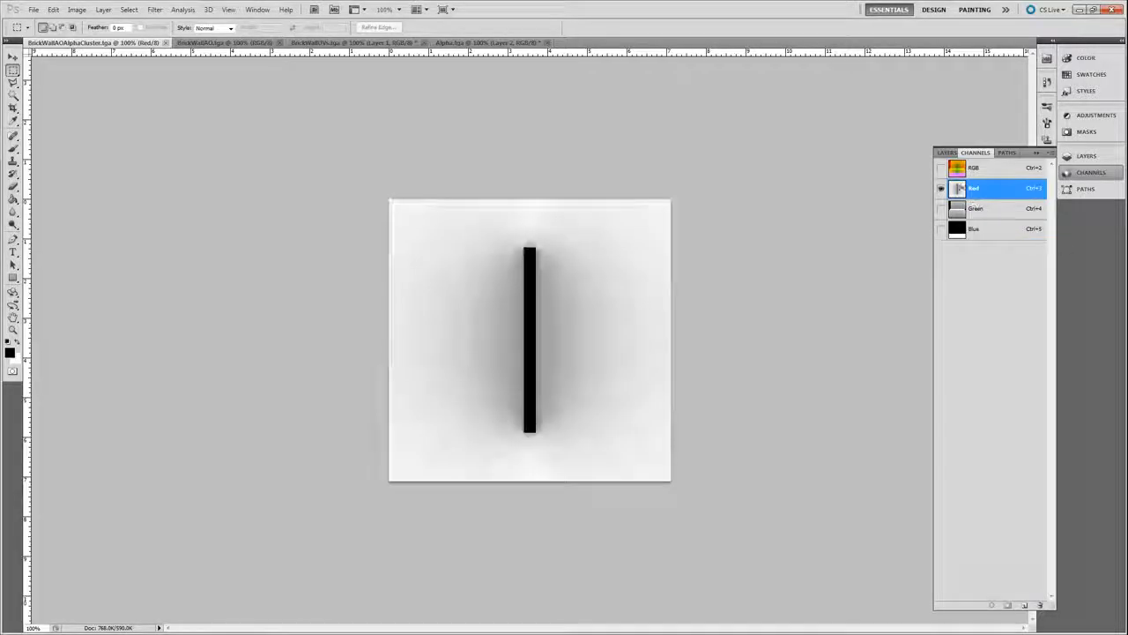
{"action": "left_click", "coordinate": [1080, 10]}
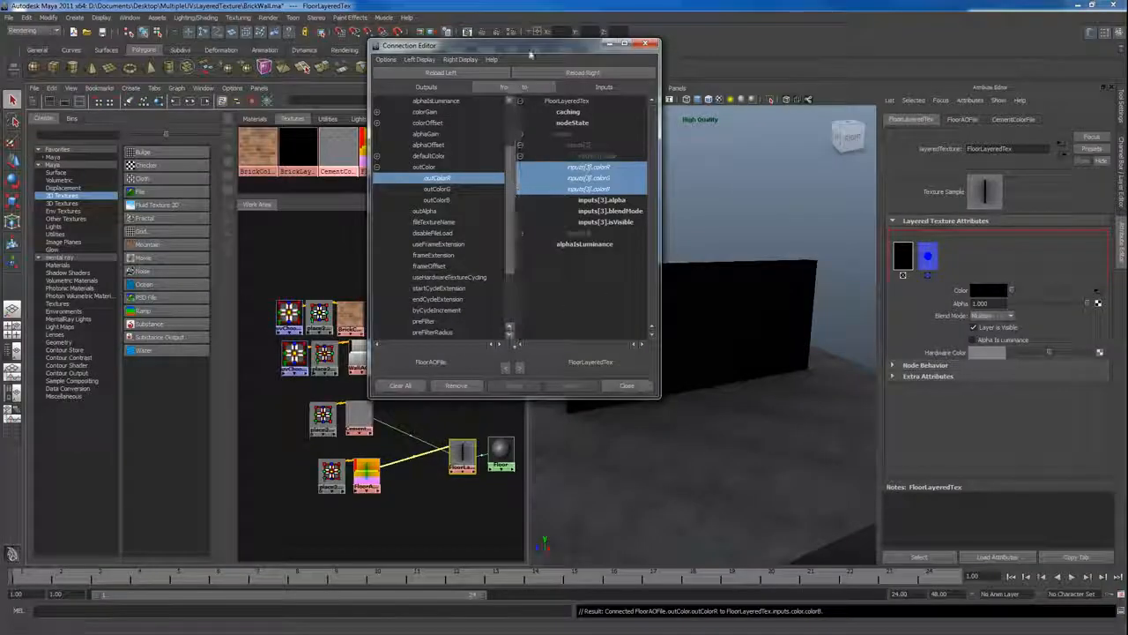
Step: Delete WallAOFile with its placement and UV chooser nodes, and move FloorAOFile and its placement node below BrickColorFile
{"action": "left_click_drag", "start_coordinate": [423, 45], "coordinate": [518, 56]}
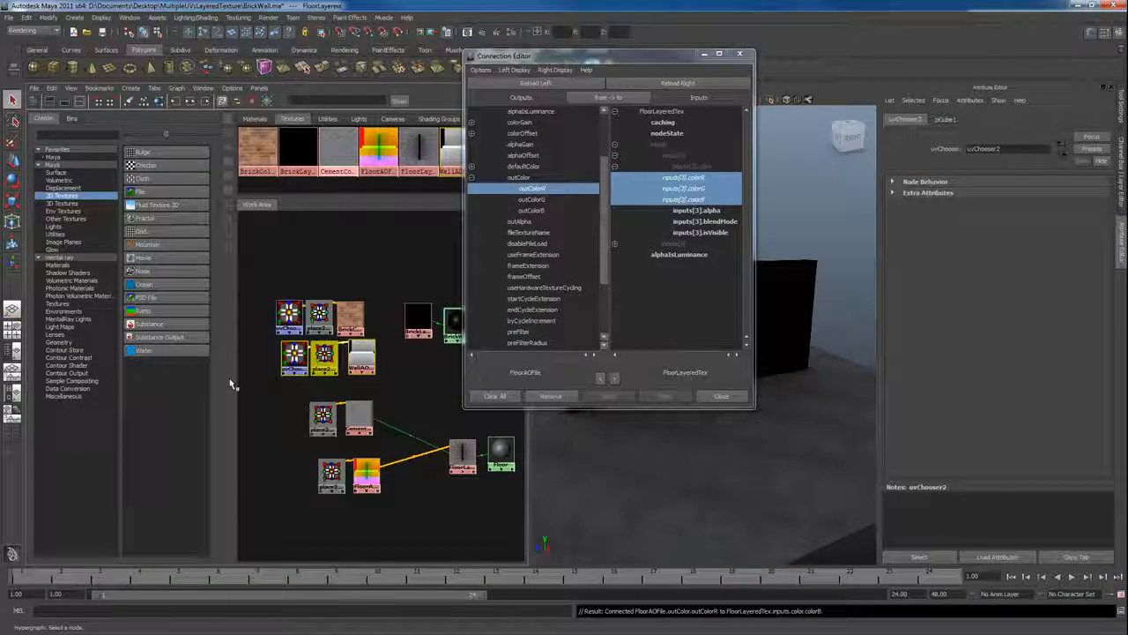
{"action": "key", "text": "Delete"}
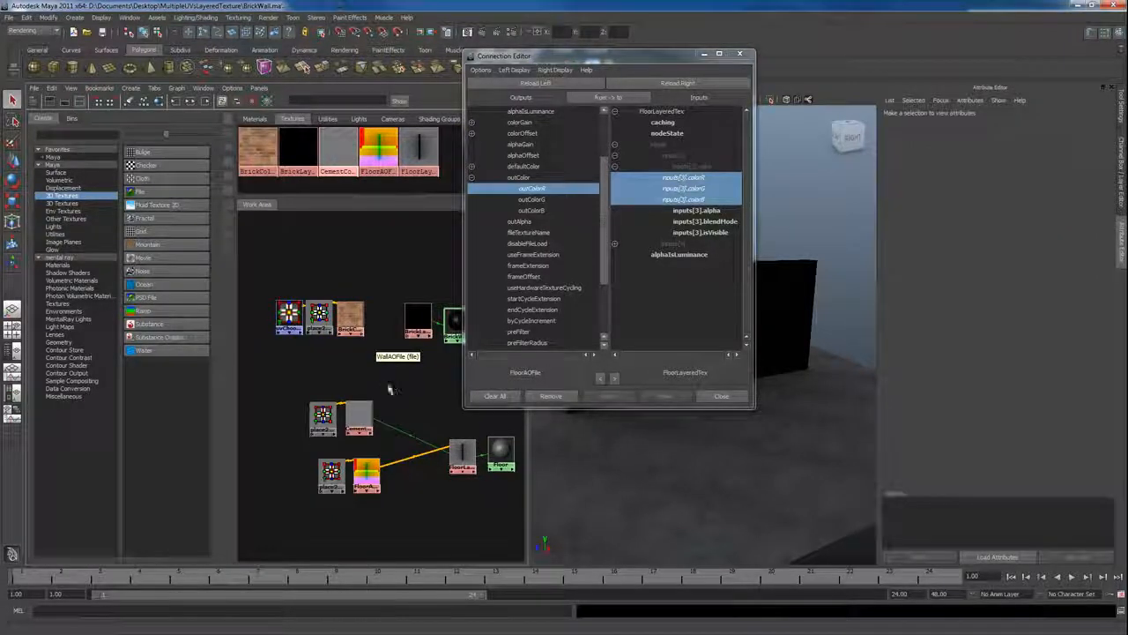
{"action": "left_click_drag", "start_coordinate": [305, 488], "coordinate": [309, 362]}
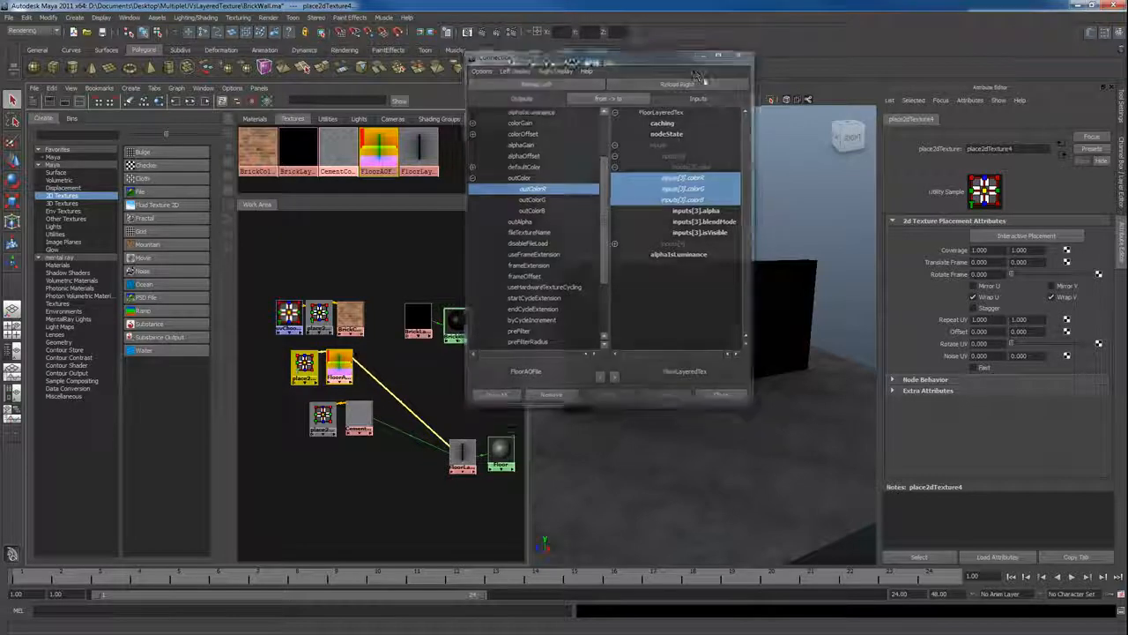
{"action": "left_click", "coordinate": [740, 54]}
Step: Remove the second layer from BrickLayeredTex and connect BrickColorFile's colour output to it
{"action": "left_click", "coordinate": [418, 319]}
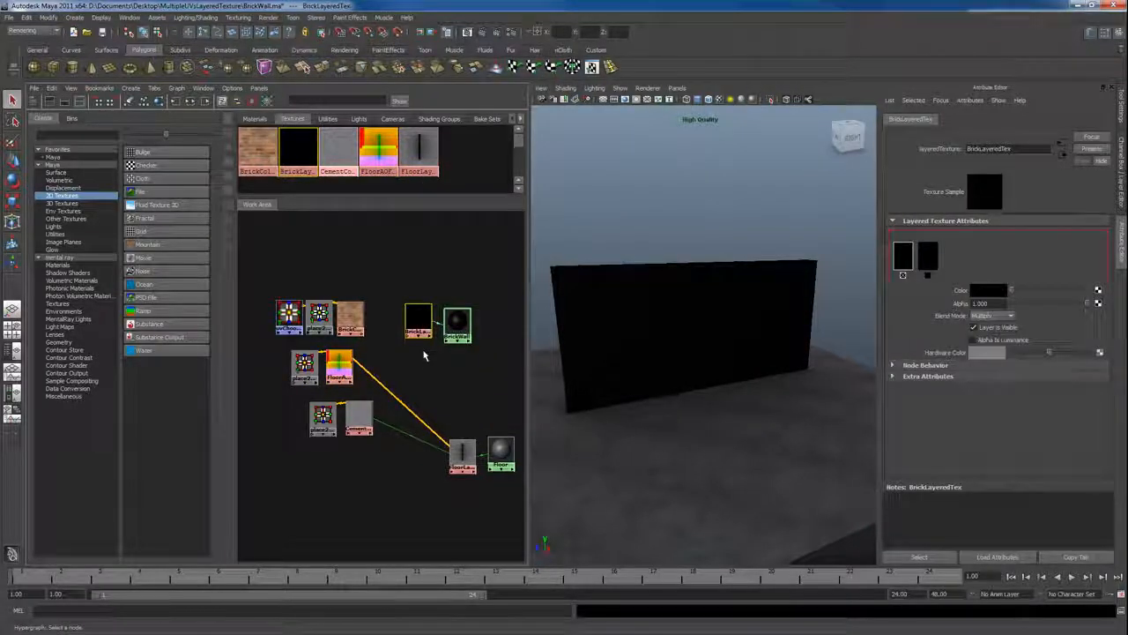
{"action": "left_click", "coordinate": [927, 275]}
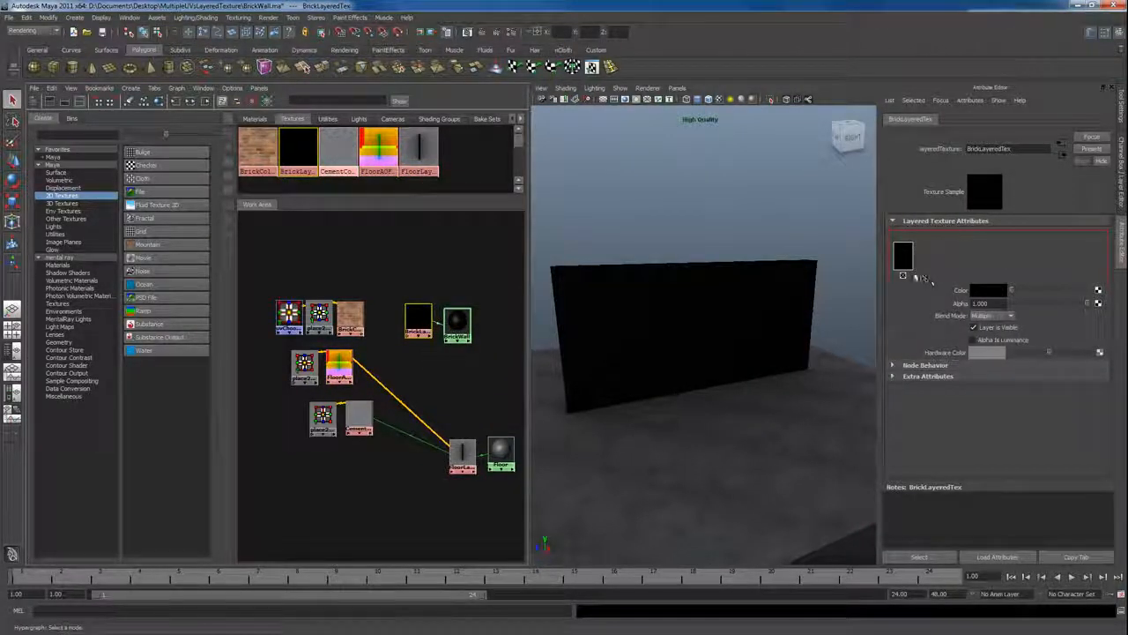
{"action": "middle_click_drag", "start_coordinate": [350, 317], "coordinate": [418, 319]}
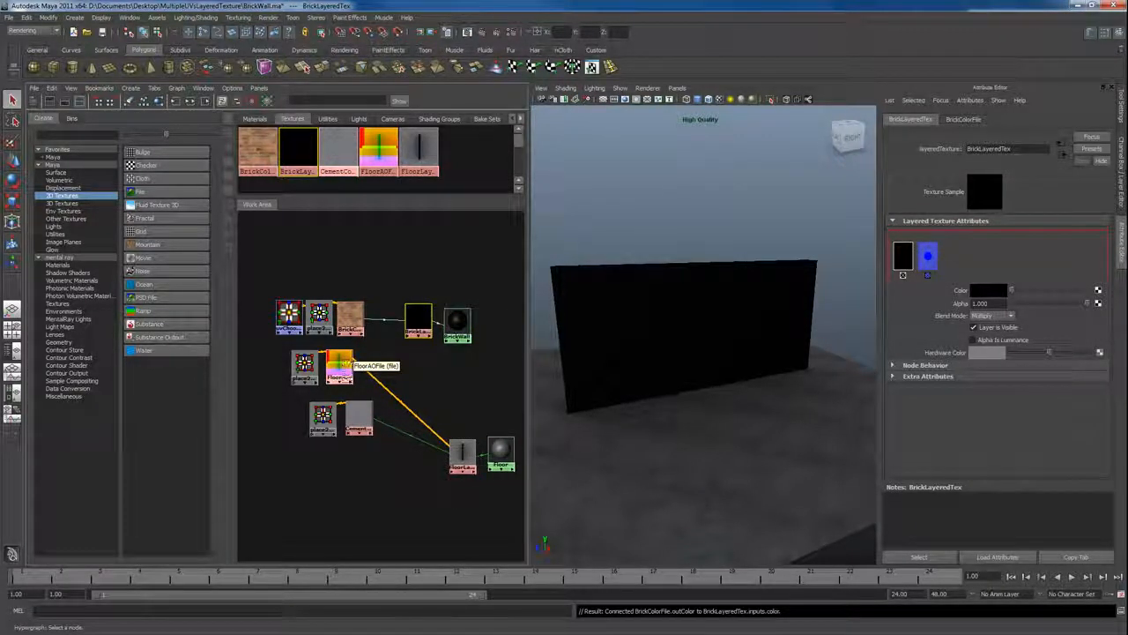
Step: Connect outColorG of FloorAOFile to inputs[1].colorR, colorG and colorB of BrickLayeredTex with the Connection Editor
{"action": "middle_click_drag", "start_coordinate": [342, 365], "coordinate": [420, 319]}
{"action": "left_click", "coordinate": [445, 351]}
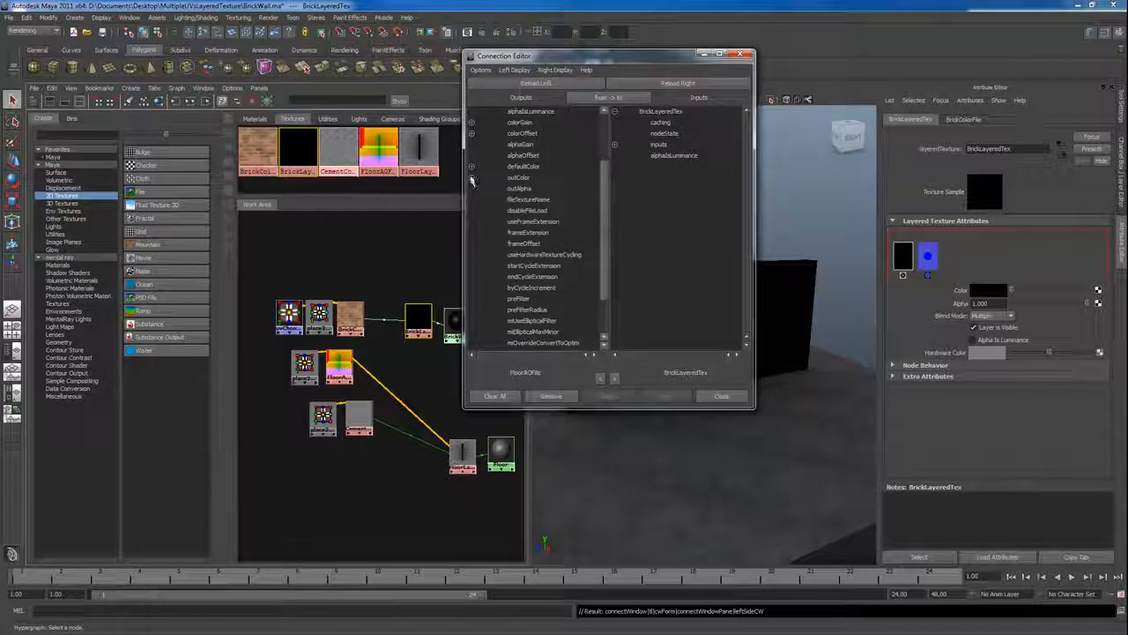
{"action": "left_click", "coordinate": [472, 177]}
{"action": "left_click", "coordinate": [544, 201]}
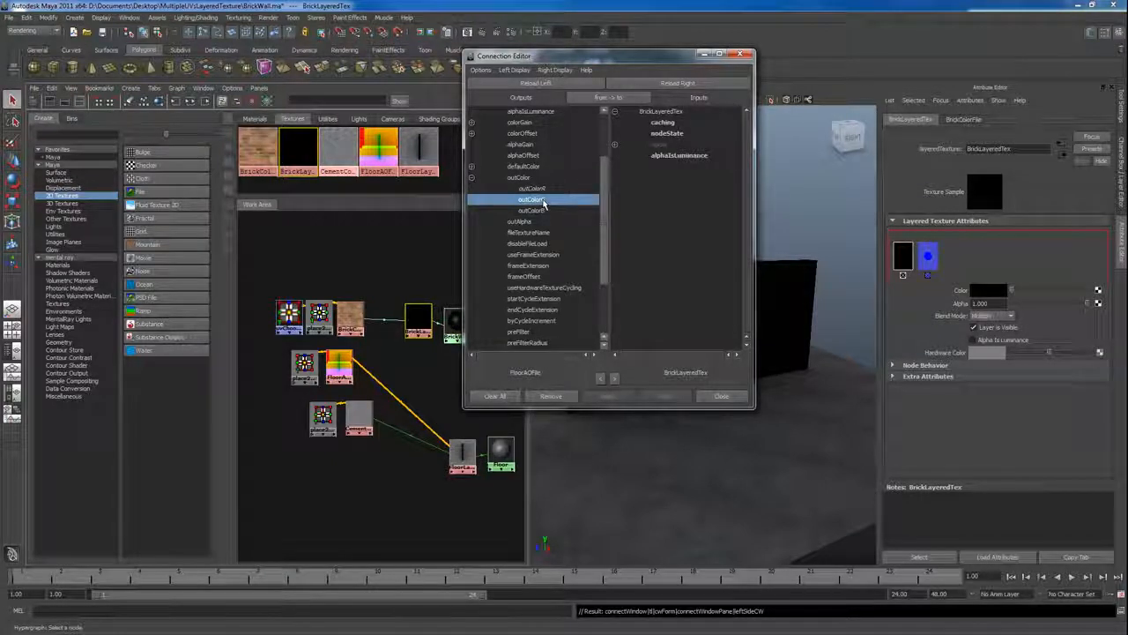
{"action": "left_click", "coordinate": [614, 143]}
{"action": "left_click", "coordinate": [615, 156]}
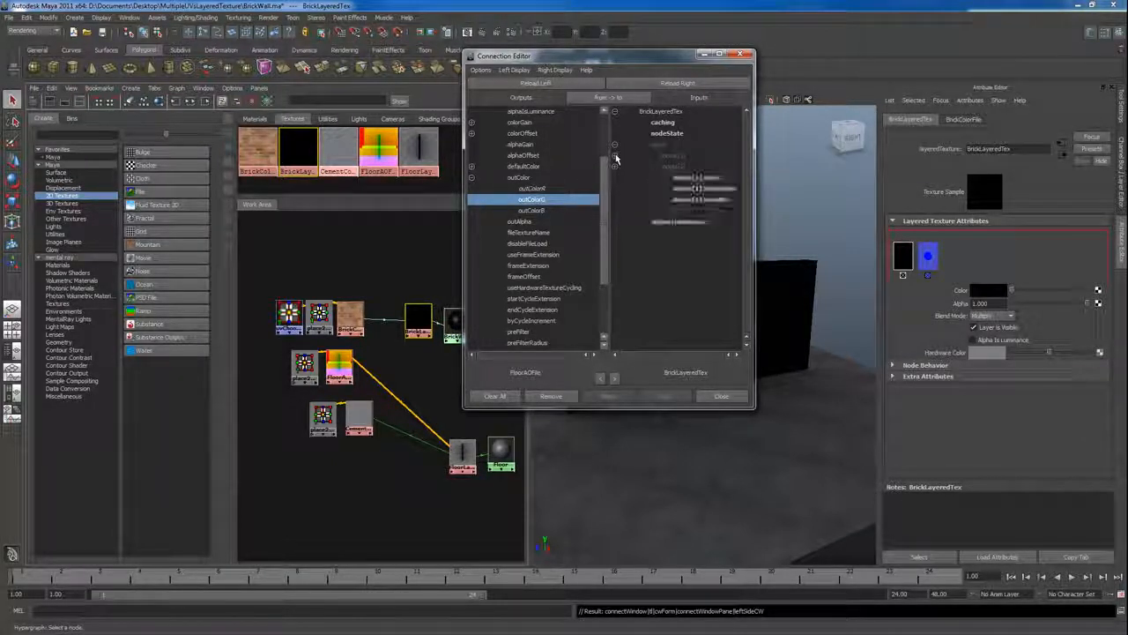
{"action": "left_click", "coordinate": [615, 169]}
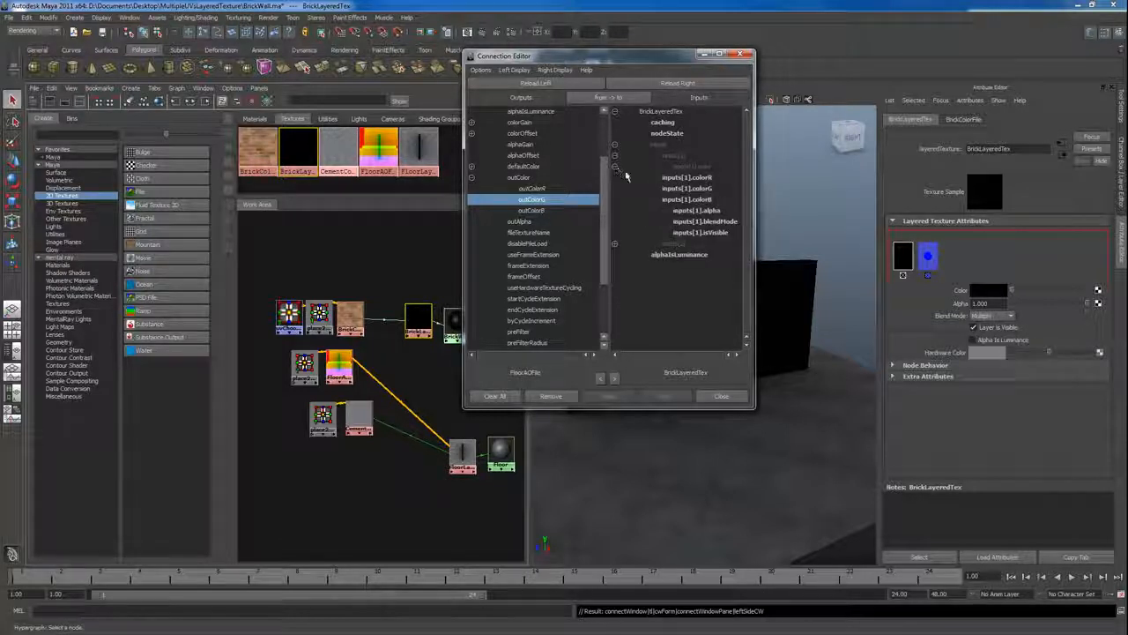
{"action": "left_click", "coordinate": [684, 188]}
{"action": "left_click", "coordinate": [689, 199]}
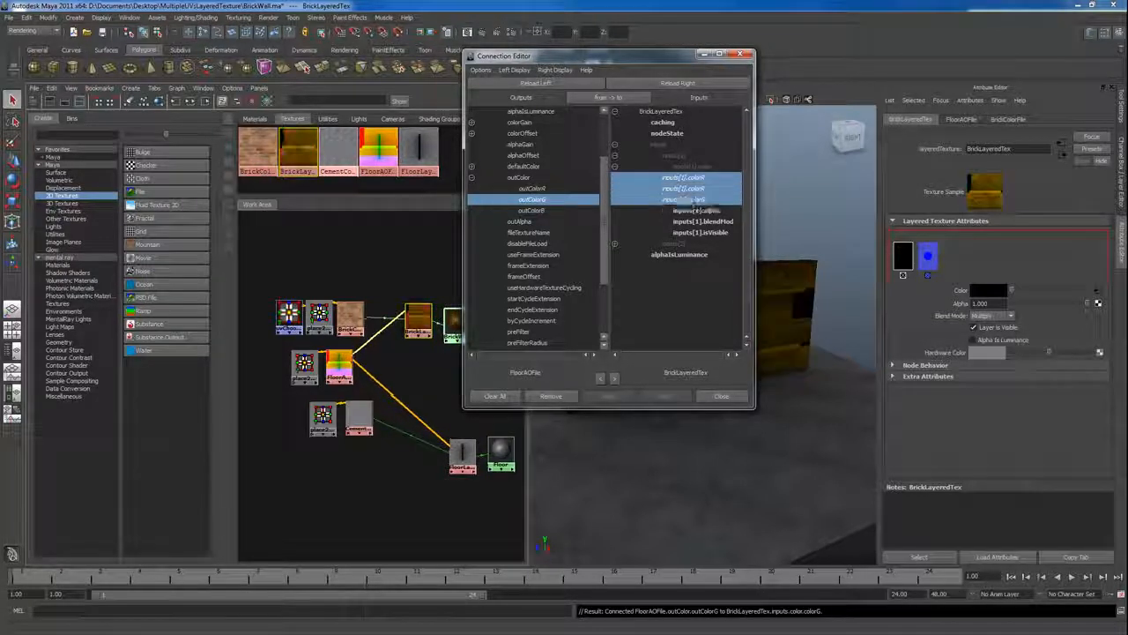
{"action": "left_click", "coordinate": [705, 55]}
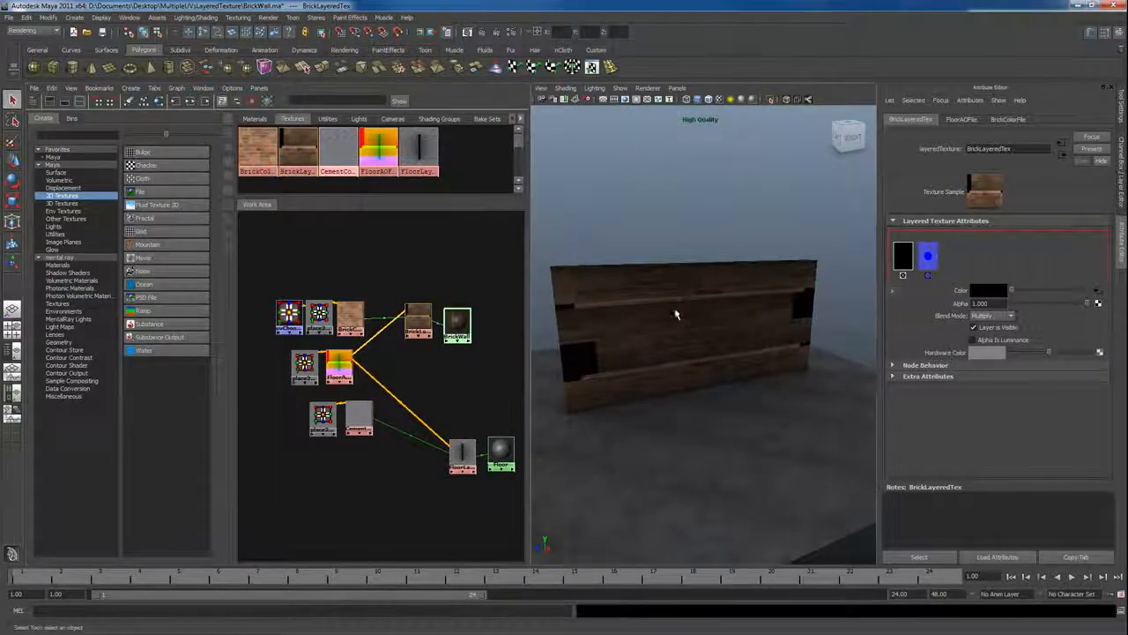
Step: Link the FloorAOFile texture to the AO UV set of the brick wall cube with texture-centric UV linking
{"action": "left_click", "coordinate": [699, 281]}
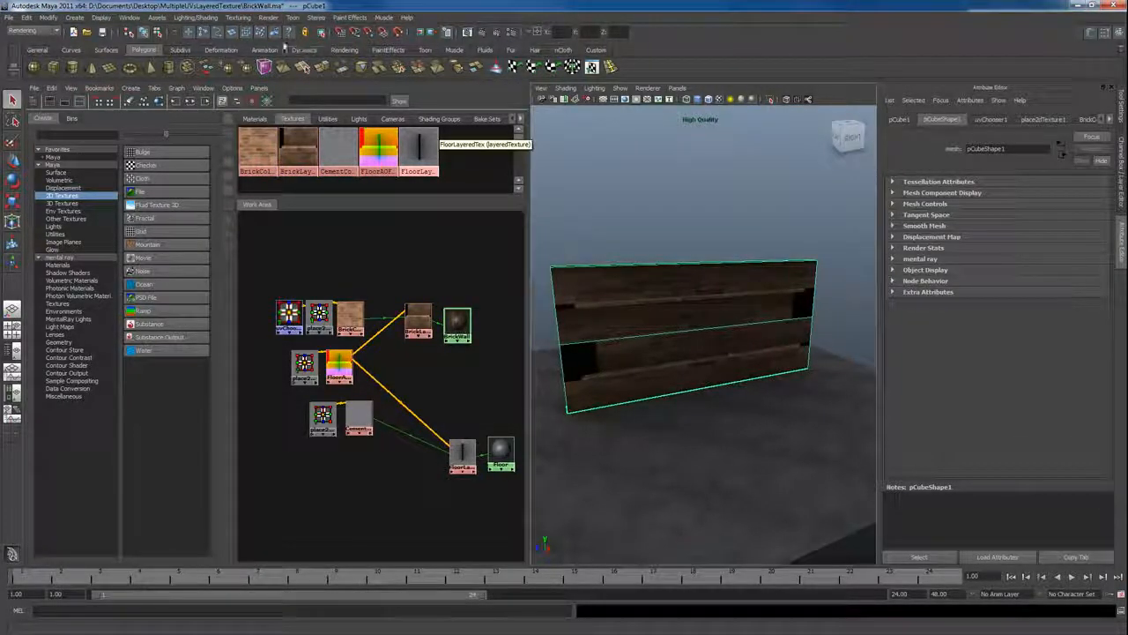
{"action": "left_click", "coordinate": [132, 18]}
{"action": "mouse_move", "coordinate": [163, 67]}
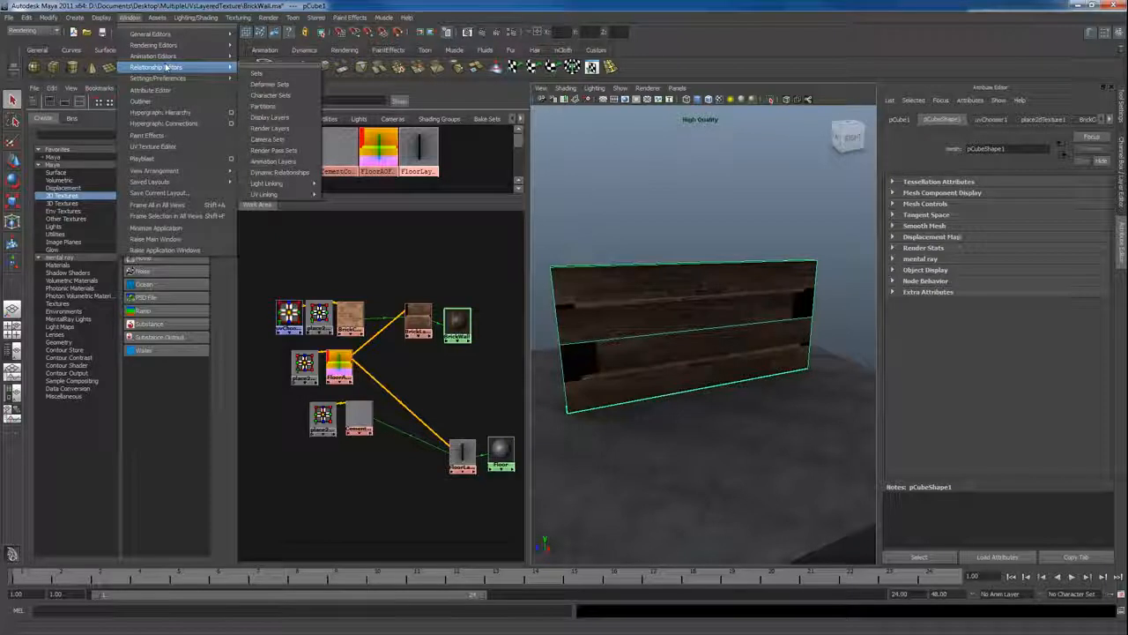
{"action": "mouse_move", "coordinate": [311, 196]}
{"action": "left_click", "coordinate": [344, 200]}
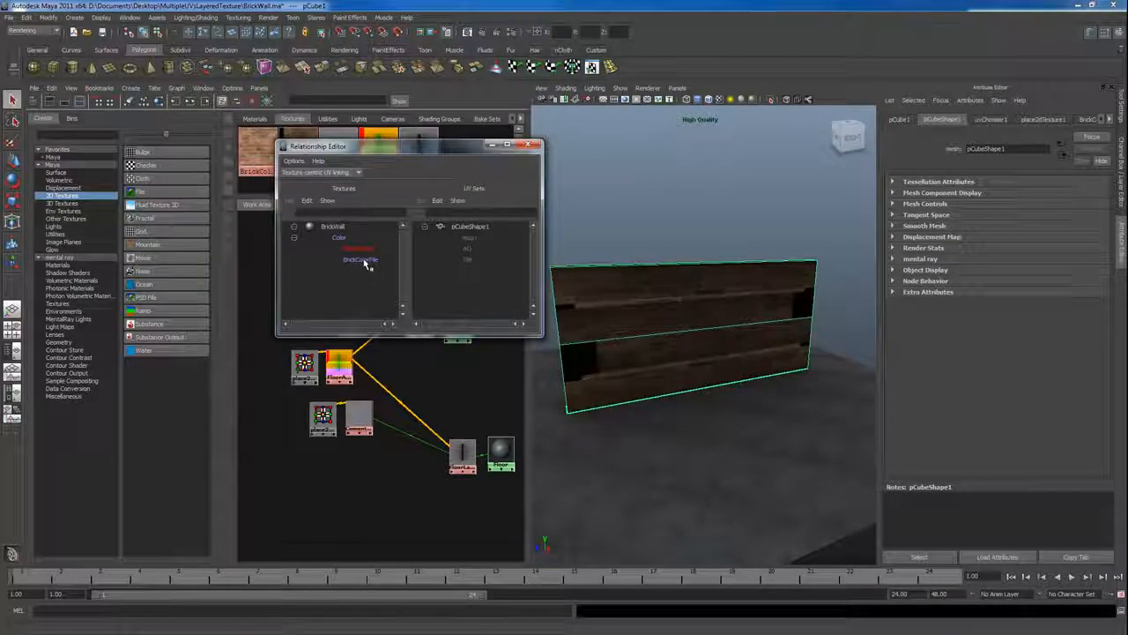
{"action": "left_click", "coordinate": [365, 250]}
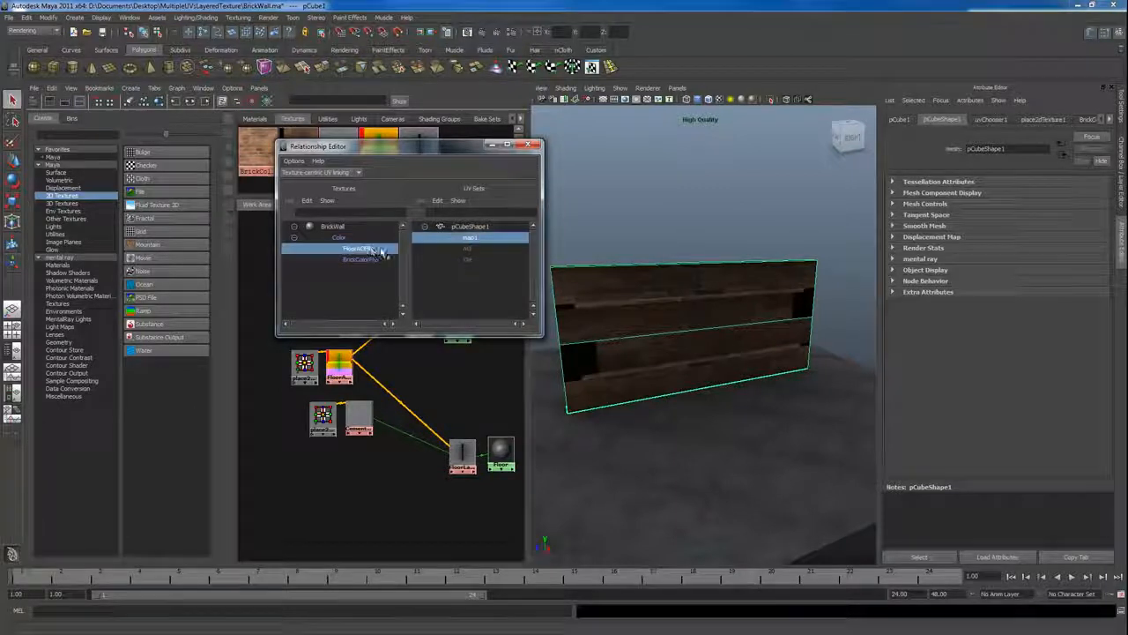
{"action": "left_click", "coordinate": [473, 249]}
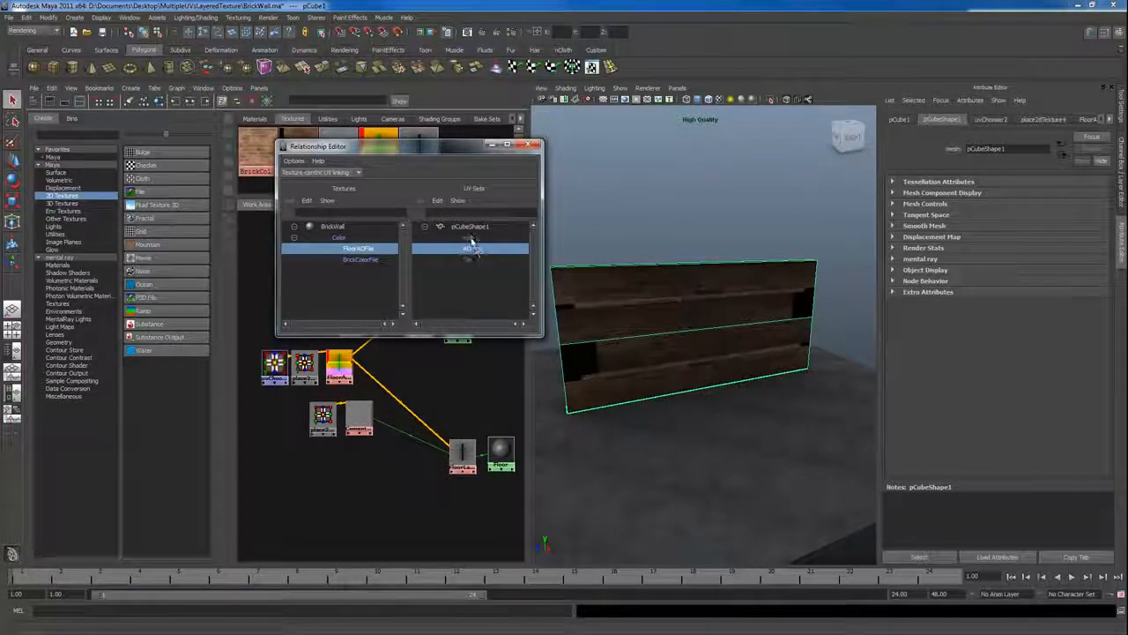
{"action": "left_click_drag", "start_coordinate": [458, 146], "coordinate": [439, 74]}
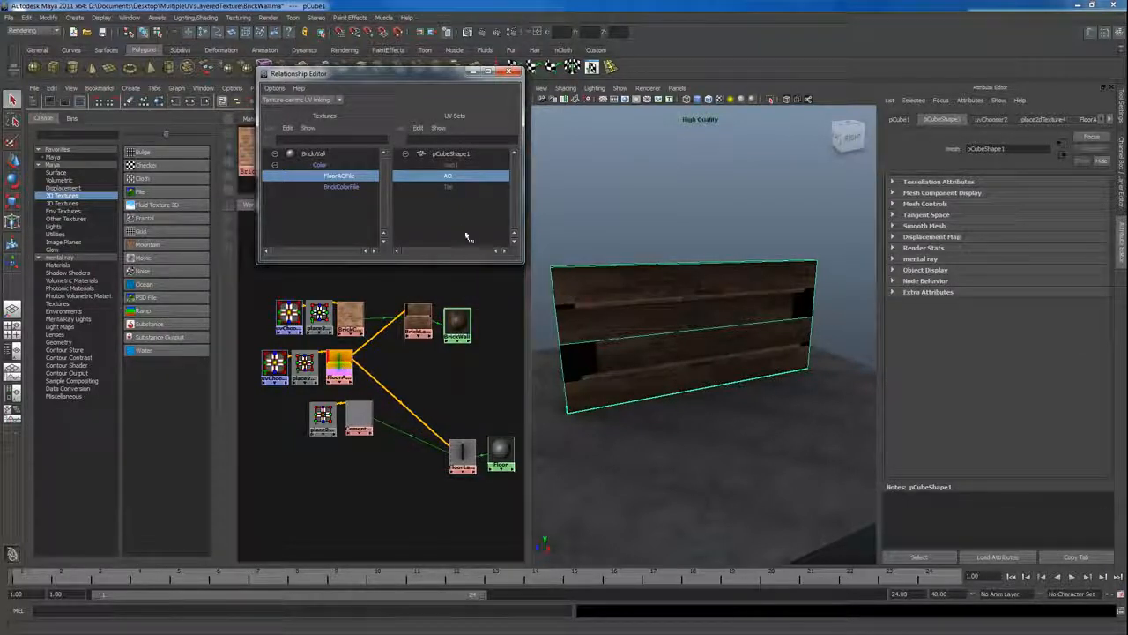
Step: Reselect the wall cube, reapply FloorAOFile's link to the AO UV set, and close the Relationship Editor
{"action": "left_click", "coordinate": [675, 309]}
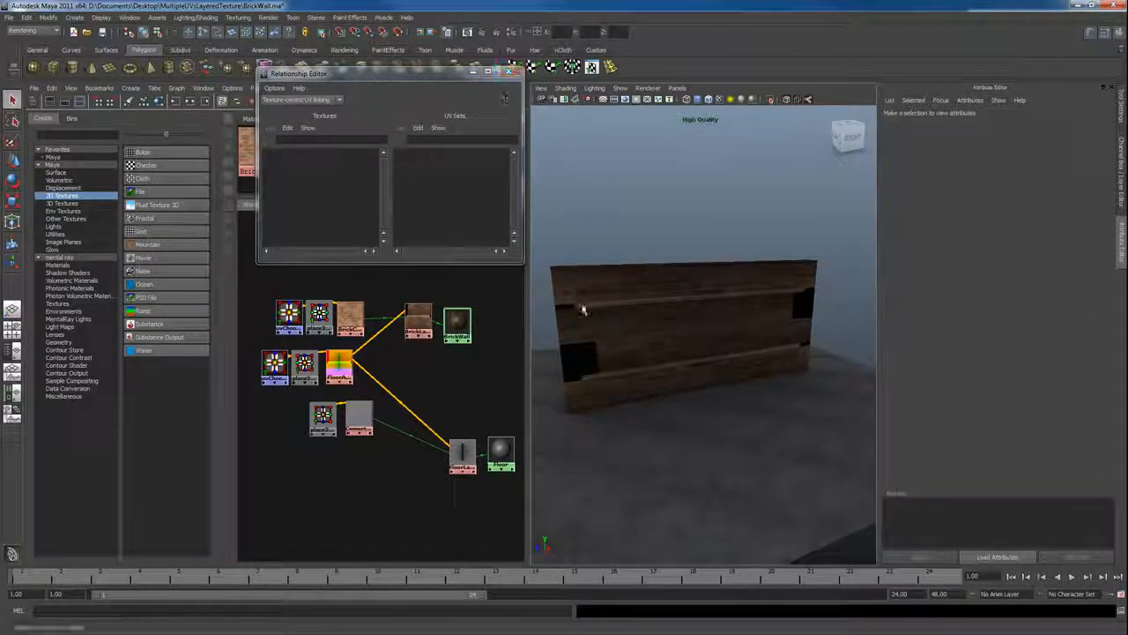
{"action": "left_click", "coordinate": [582, 310]}
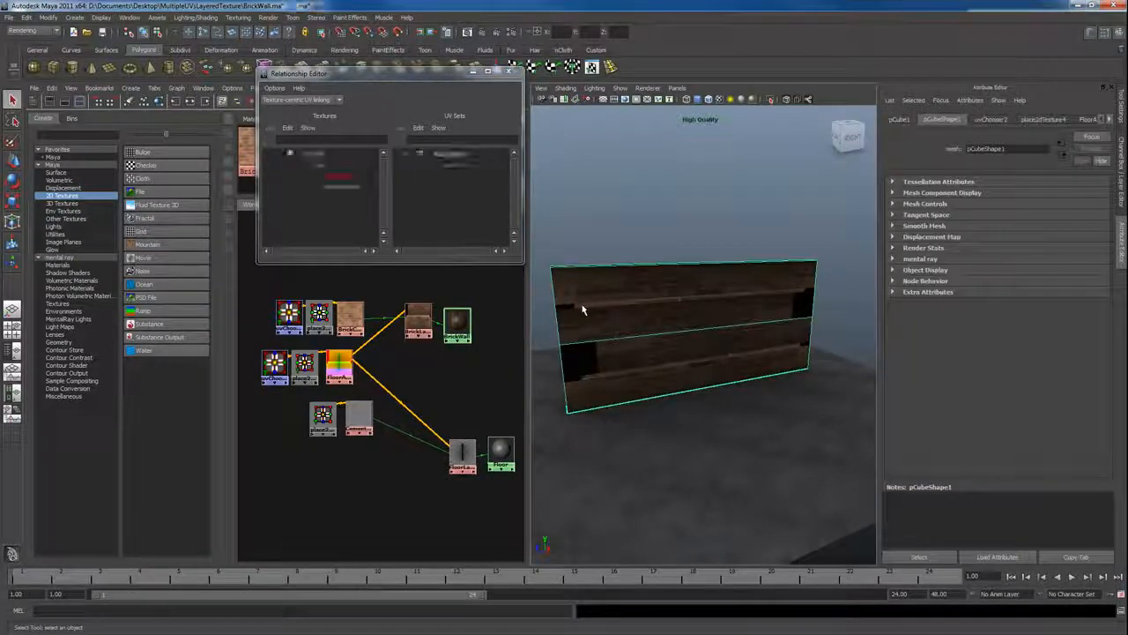
{"action": "left_click", "coordinate": [356, 180]}
{"action": "left_click", "coordinate": [448, 177]}
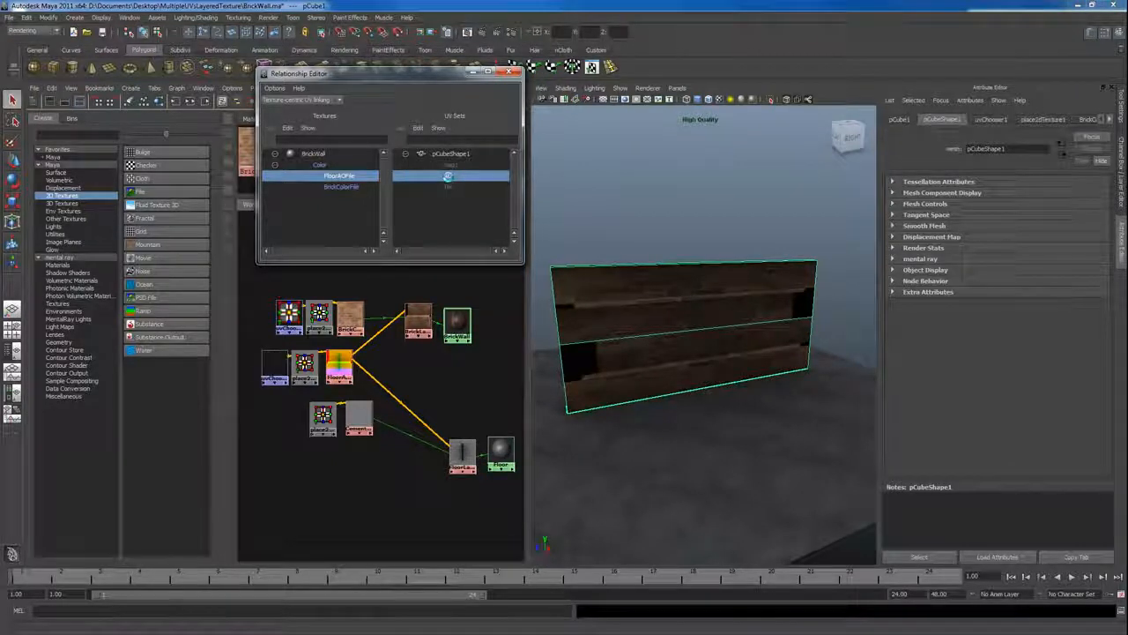
{"action": "left_click", "coordinate": [512, 71]}
Step: Examine the ambient occlusion on the brick wall up close in the viewport and in a mental ray test render
{"action": "left_click", "coordinate": [630, 210]}
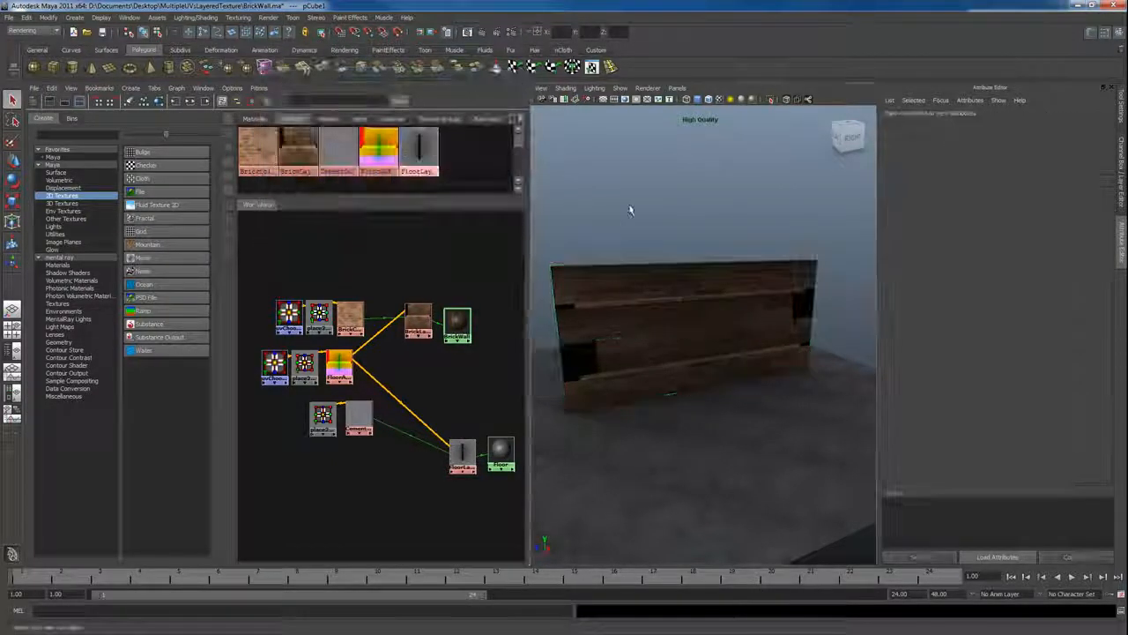
{"action": "left_click_drag", "start_coordinate": [635, 305], "coordinate": [600, 325], "text": "alt"}
{"action": "left_click", "coordinate": [623, 310]}
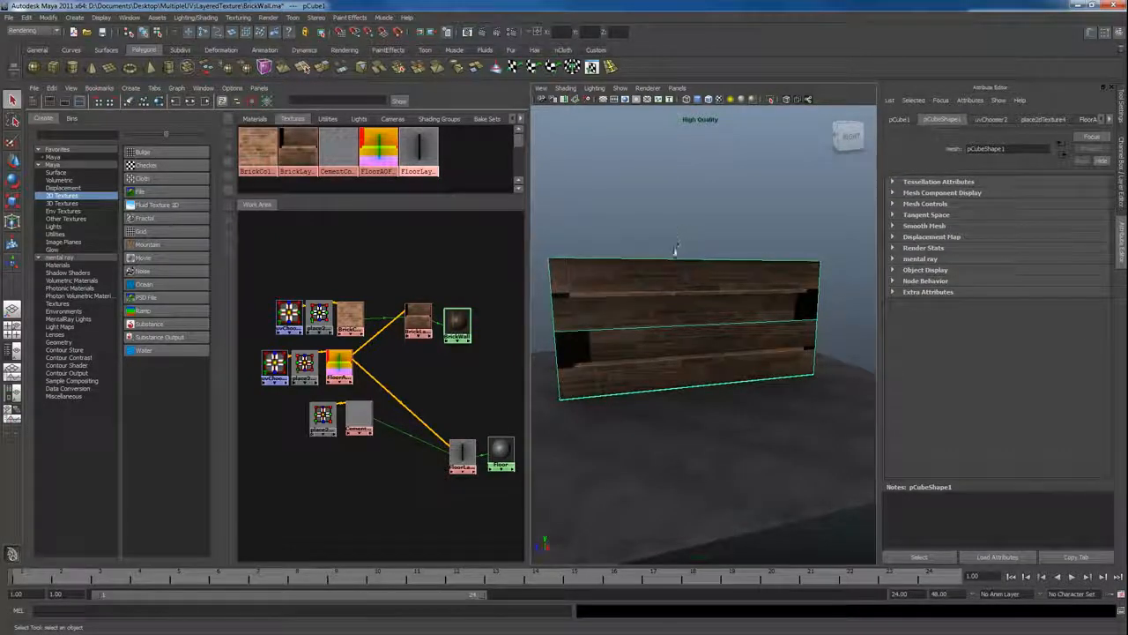
{"action": "left_click_drag", "start_coordinate": [618, 309], "coordinate": [637, 312], "text": "alt"}
{"action": "mouse_move", "coordinate": [585, 298]}
{"action": "right_mouse_down", "text": "alt"}
{"action": "mouse_move", "coordinate": [620, 327]}
{"action": "mouse_move", "coordinate": [599, 307]}
{"action": "right_mouse_up", "text": "alt"}
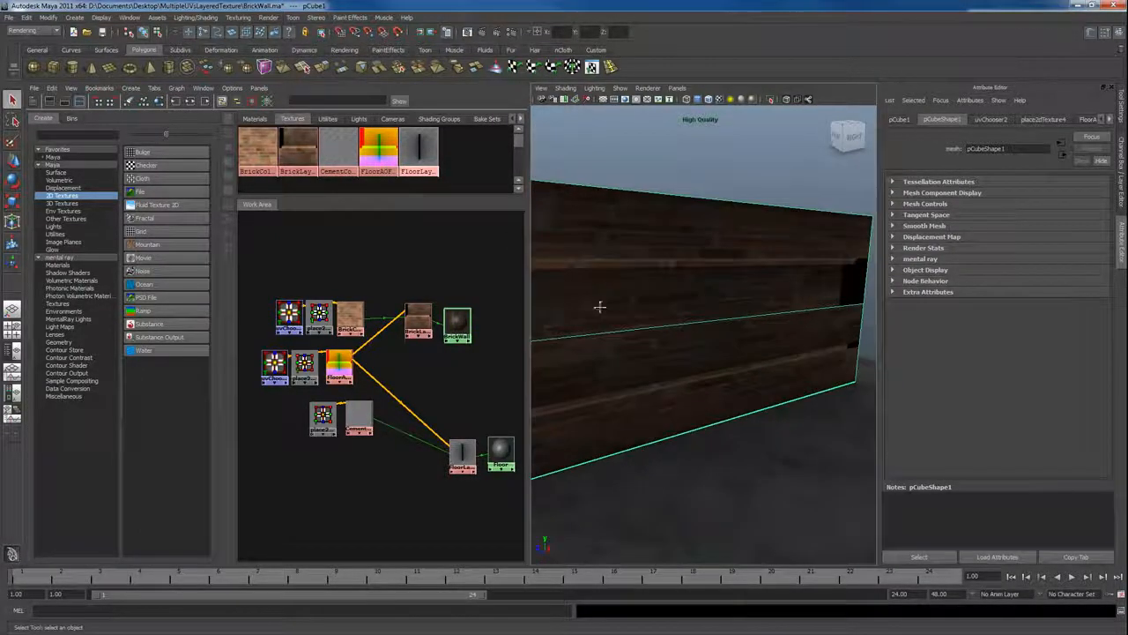
{"action": "middle_click_drag", "start_coordinate": [599, 306], "coordinate": [599, 322], "text": "alt"}
{"action": "middle_click_drag", "start_coordinate": [586, 233], "coordinate": [619, 227], "text": "alt"}
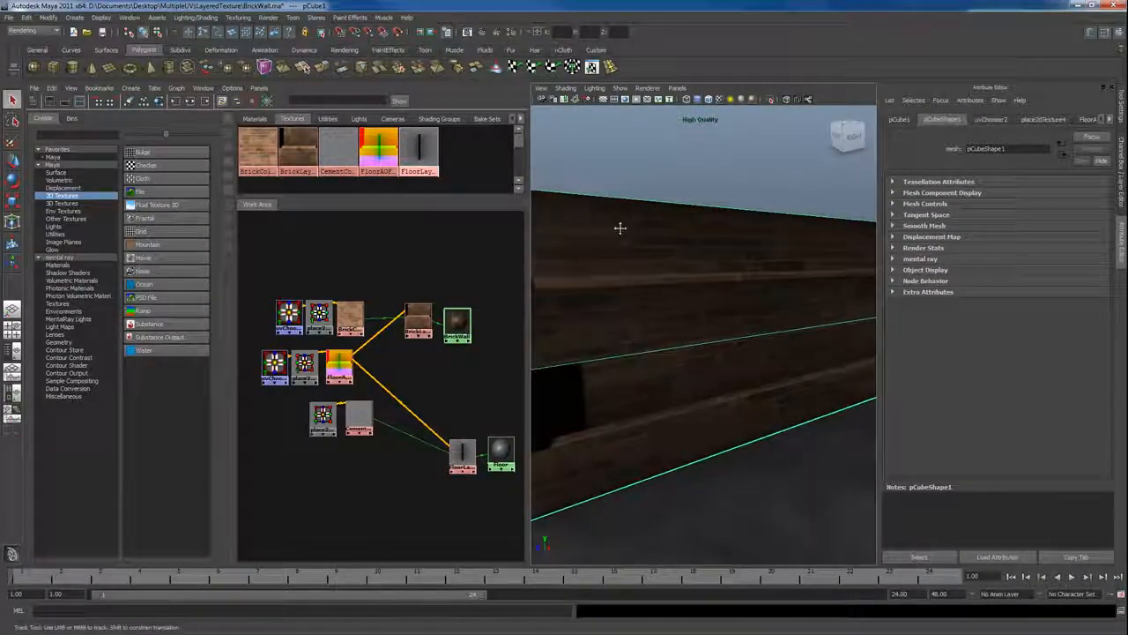
{"action": "left_click", "coordinate": [484, 33]}
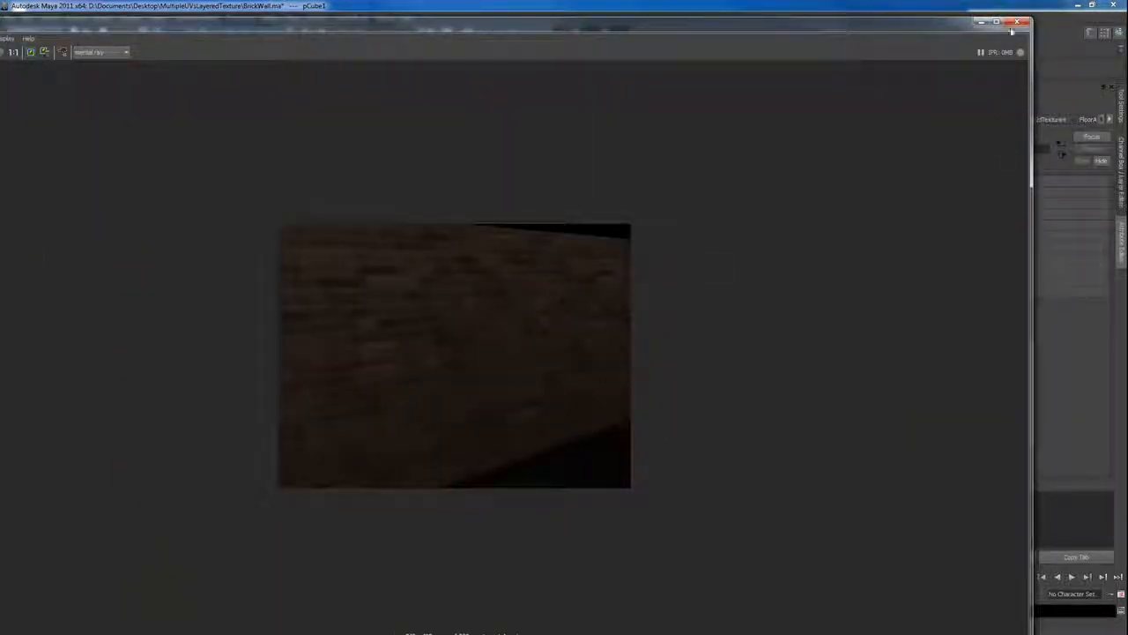
{"action": "left_click", "coordinate": [1016, 25]}
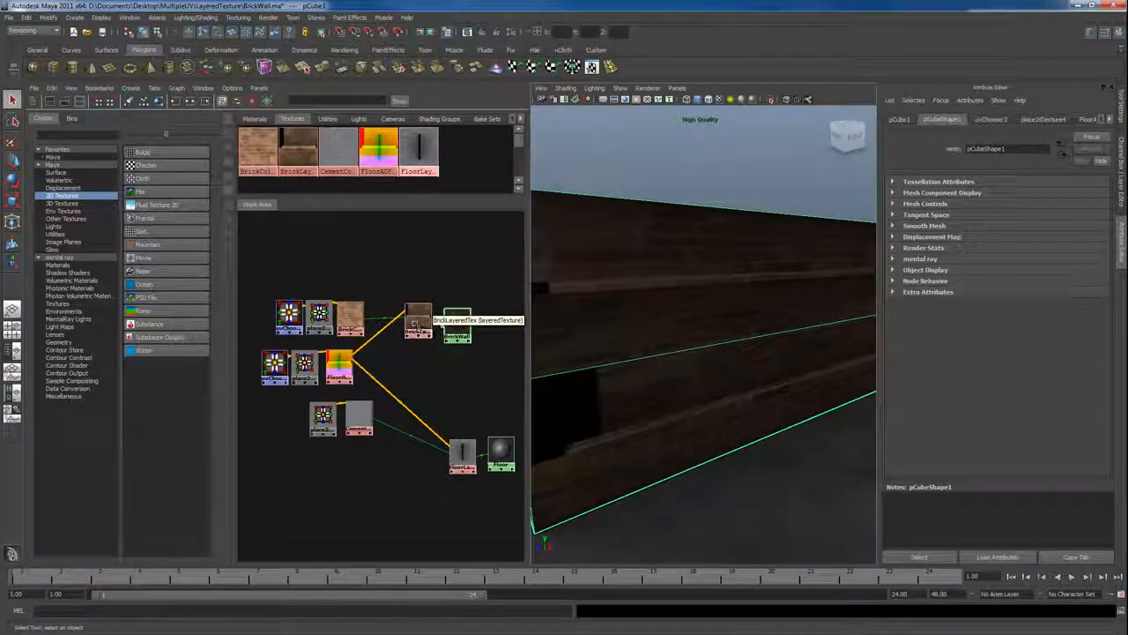
Step: Disconnect BrickLayeredTex from the BrickWall material's colour and reconnect it to the same attribute
{"action": "left_click", "coordinate": [457, 322]}
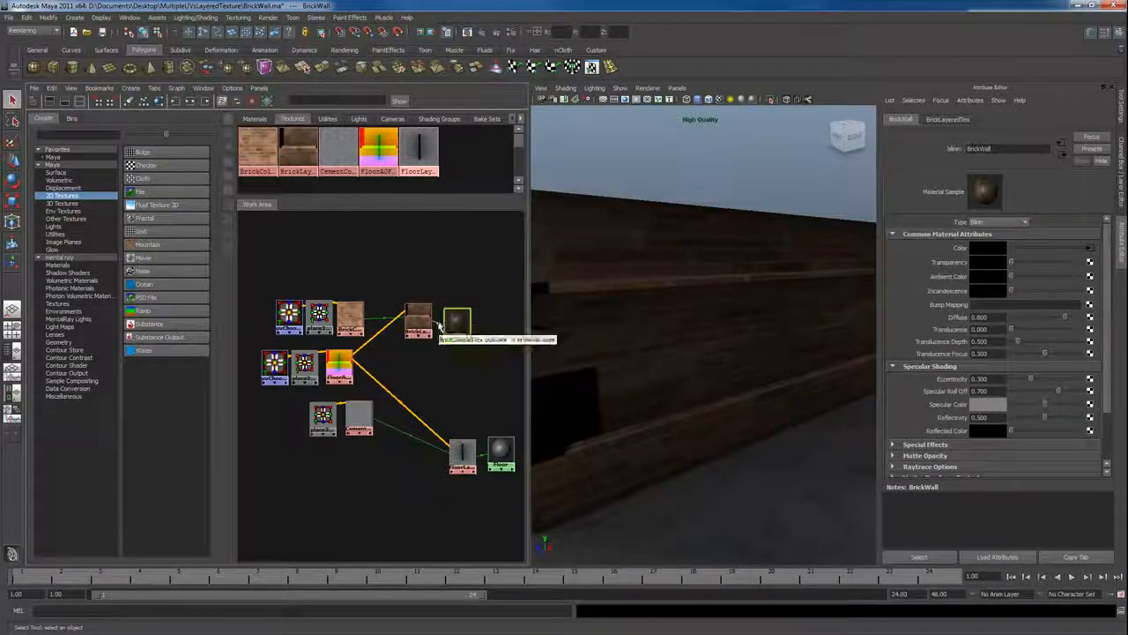
{"action": "left_click", "coordinate": [439, 327]}
{"action": "key", "text": "Delete"}
{"action": "left_click", "coordinate": [456, 322]}
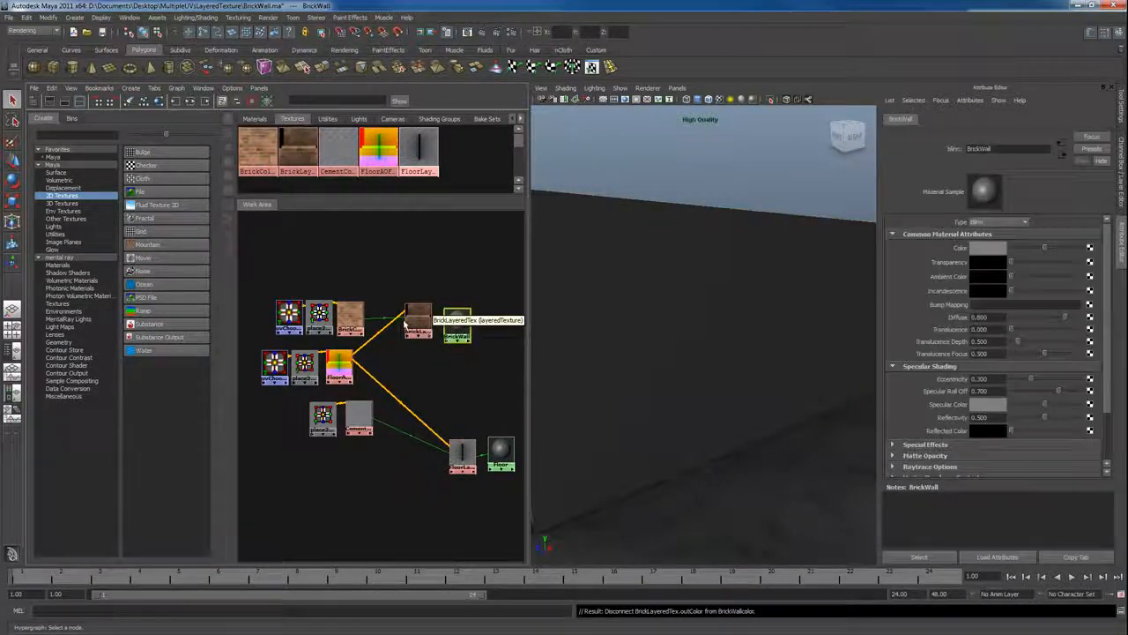
{"action": "middle_click_drag", "start_coordinate": [950, 239], "coordinate": [955, 250]}
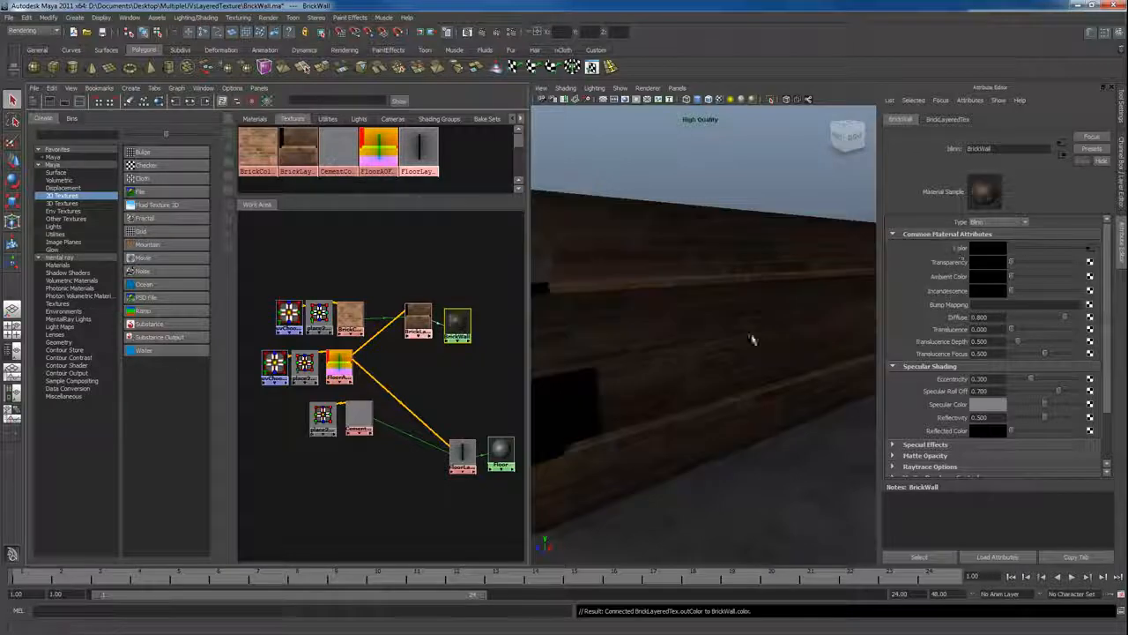
Step: Preview the whole brick wall with the Viewport 2.0 renderer, and return the viewport to High Quality Rendering
{"action": "left_click", "coordinate": [339, 368]}
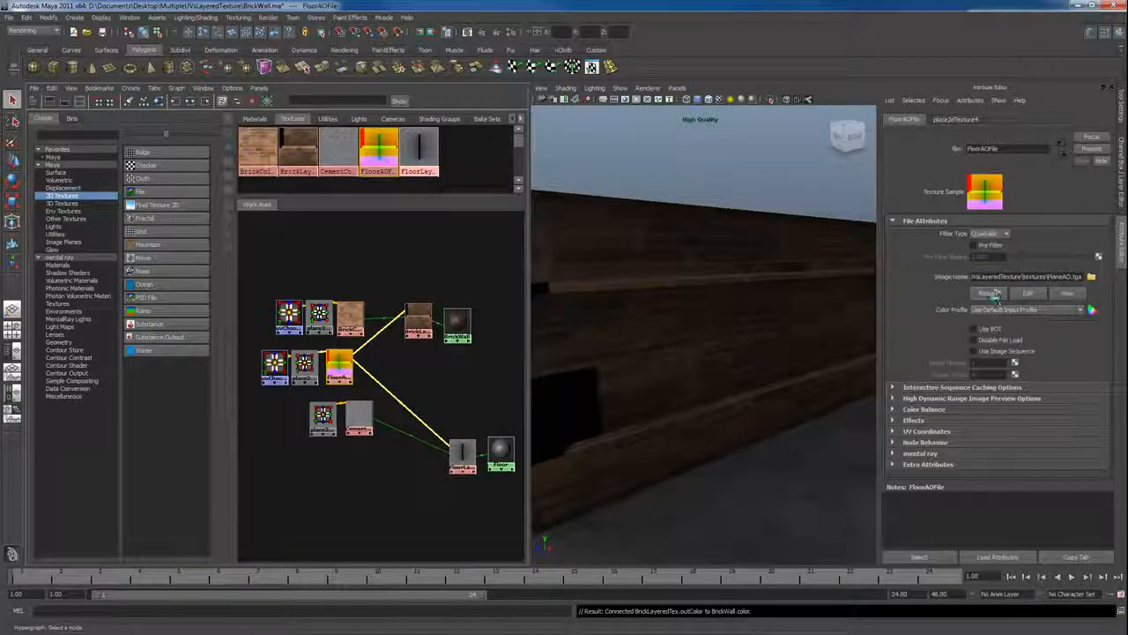
{"action": "left_click_drag", "start_coordinate": [793, 324], "coordinate": [617, 315], "text": "alt"}
{"action": "scroll", "coordinate": [728, 325], "scroll_direction": "down", "scroll_amount": 8}
{"action": "left_click", "coordinate": [647, 88]}
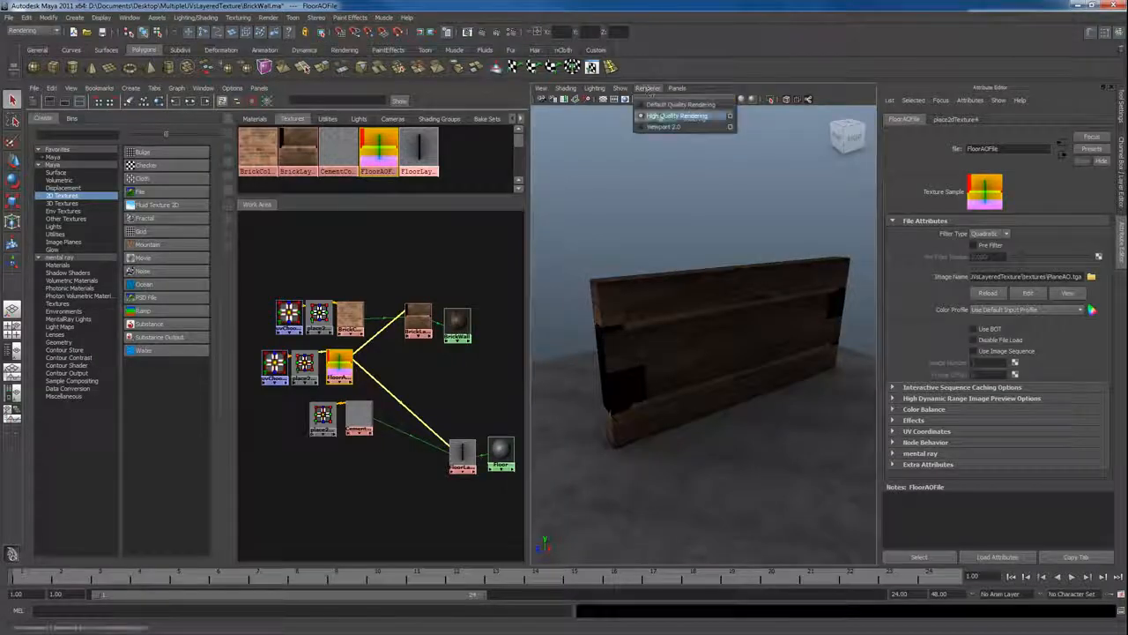
{"action": "left_click", "coordinate": [663, 127]}
{"action": "left_click", "coordinate": [647, 88]}
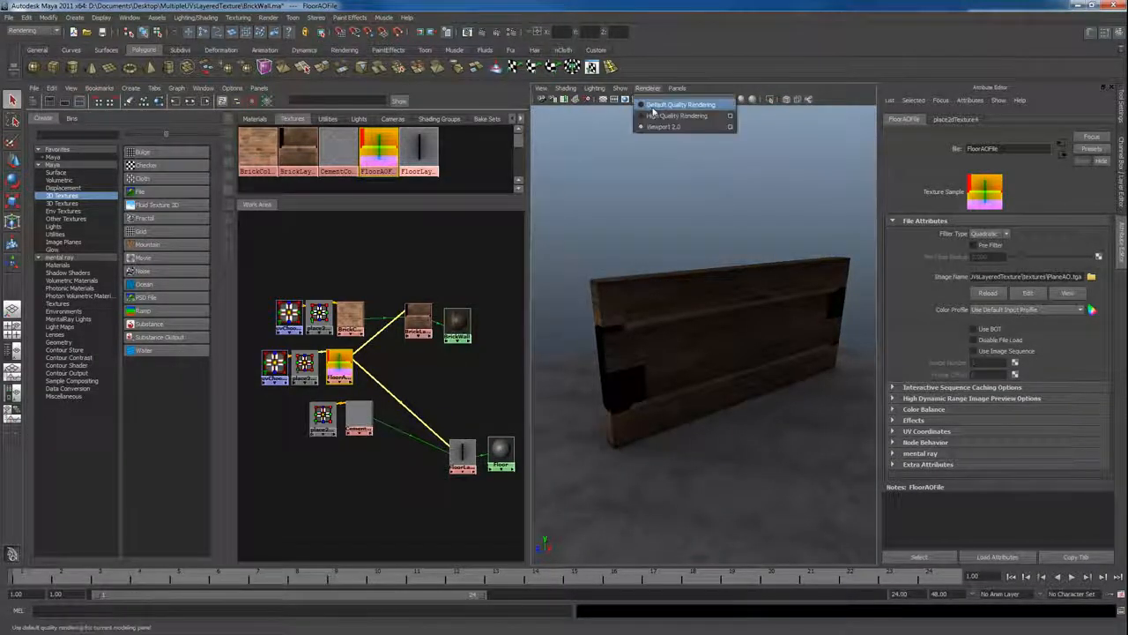
{"action": "left_click", "coordinate": [675, 115]}
{"action": "left_click_drag", "start_coordinate": [685, 249], "coordinate": [691, 317], "text": "alt"}
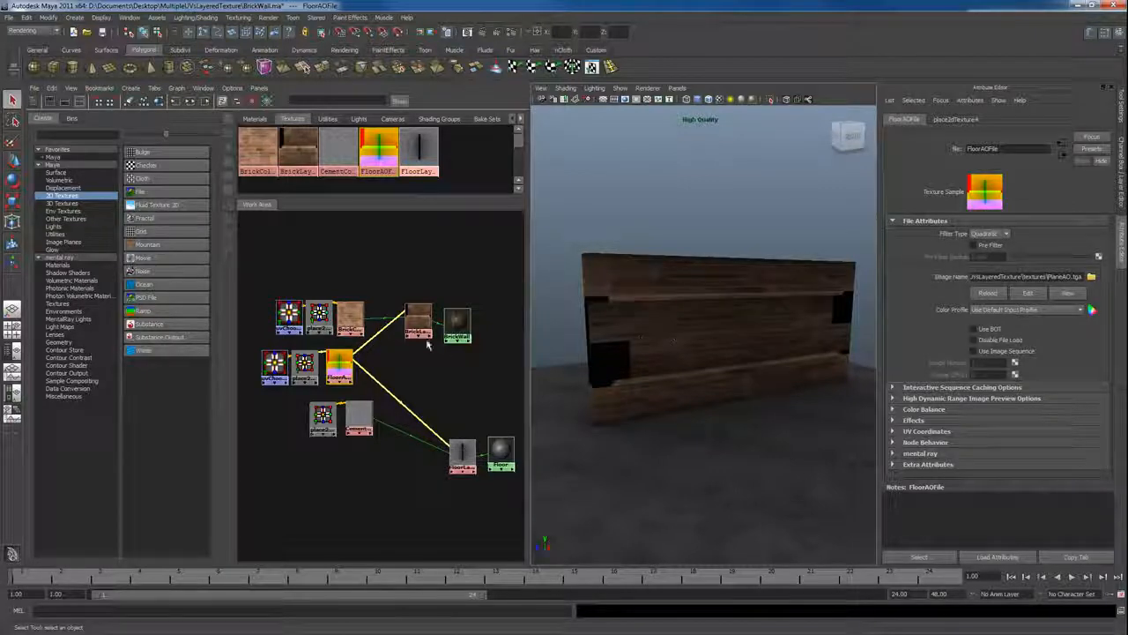
Step: Add CementColorFile as a new layer in BrickLayeredTex and remove the extra empty layer created beside it
{"action": "scroll", "coordinate": [415, 375], "scroll_direction": "up", "scroll_amount": 5}
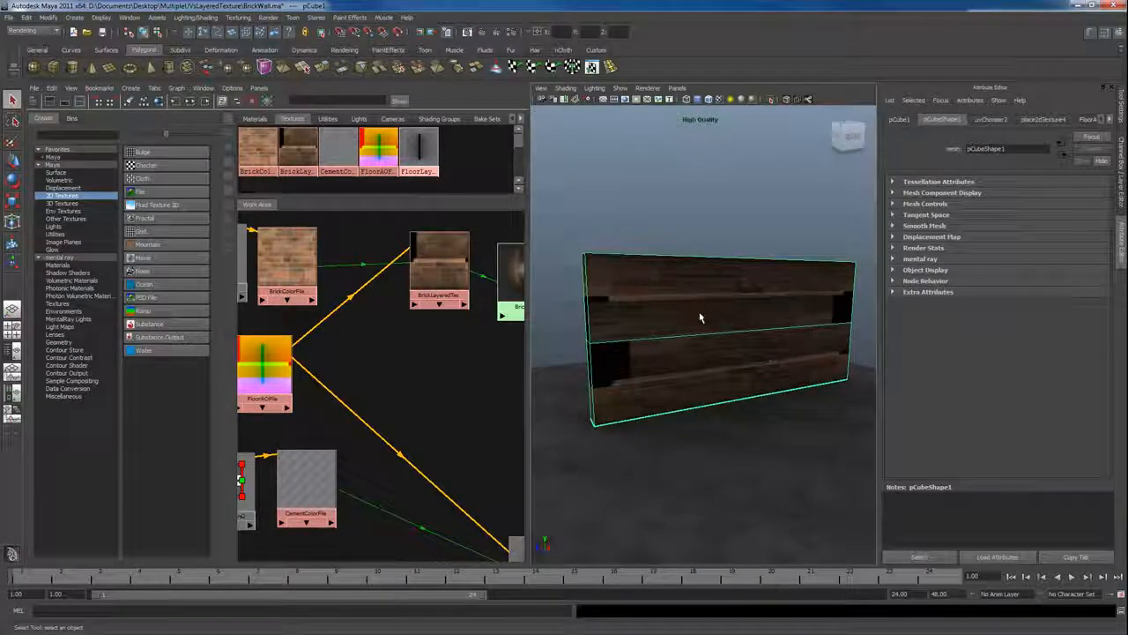
{"action": "right_click_drag", "start_coordinate": [396, 395], "coordinate": [335, 378], "text": "alt"}
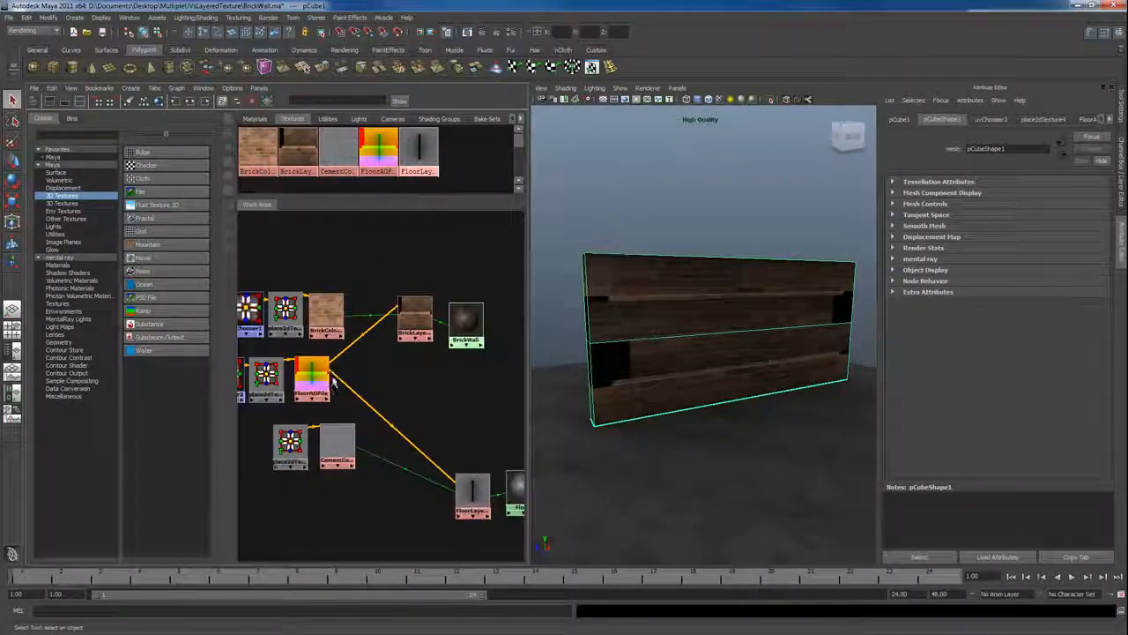
{"action": "left_click", "coordinate": [413, 322]}
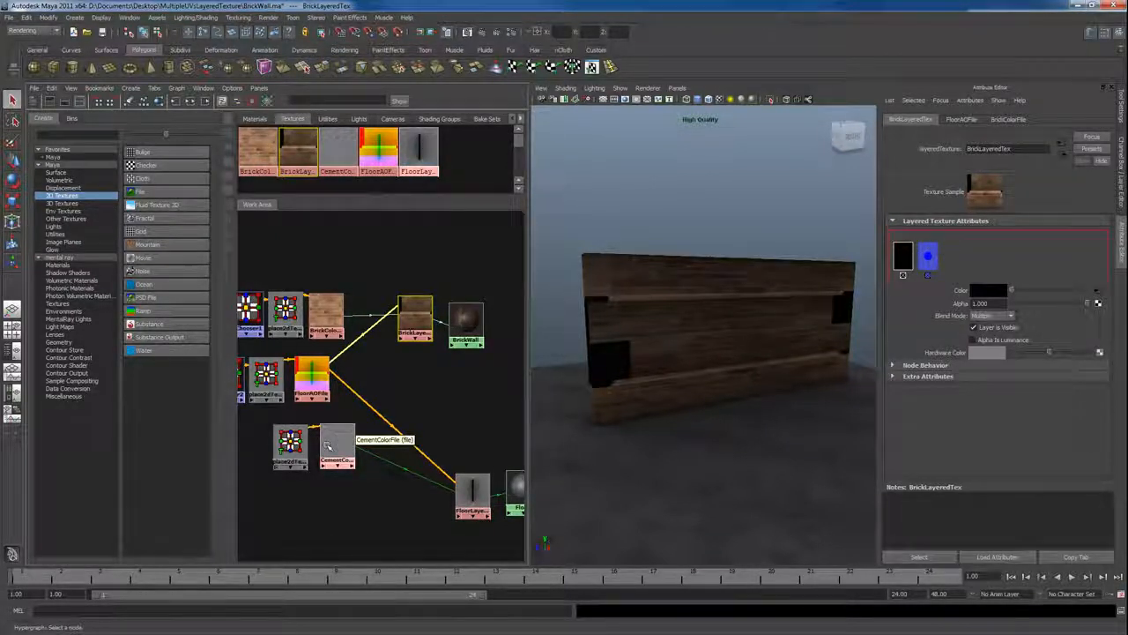
{"action": "middle_click_drag", "start_coordinate": [328, 445], "coordinate": [956, 256]}
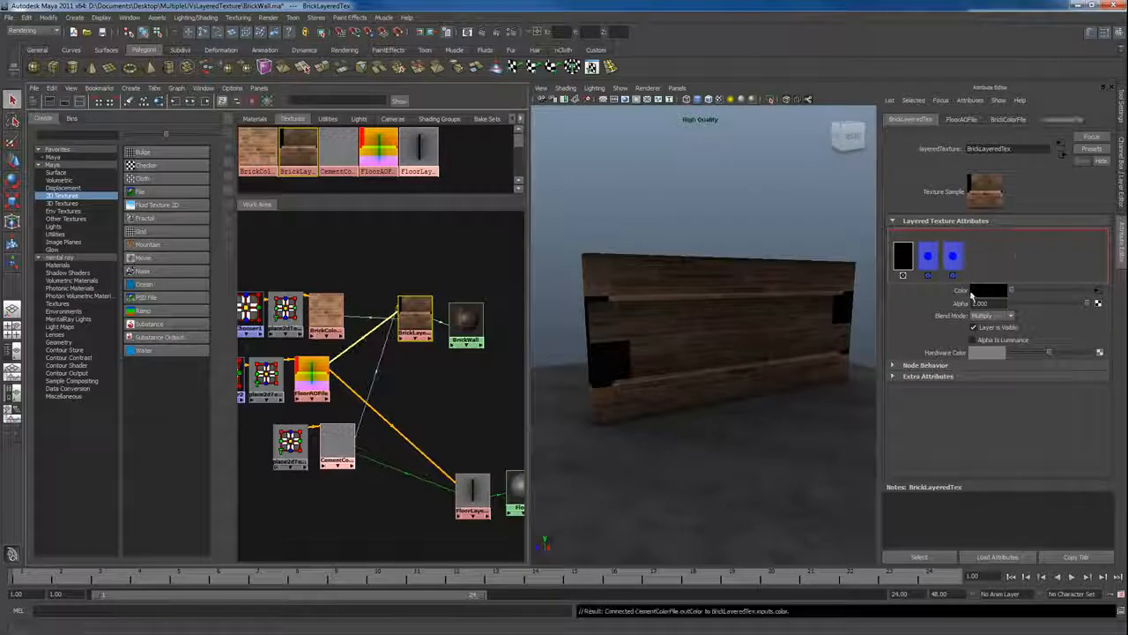
{"action": "left_click", "coordinate": [968, 251]}
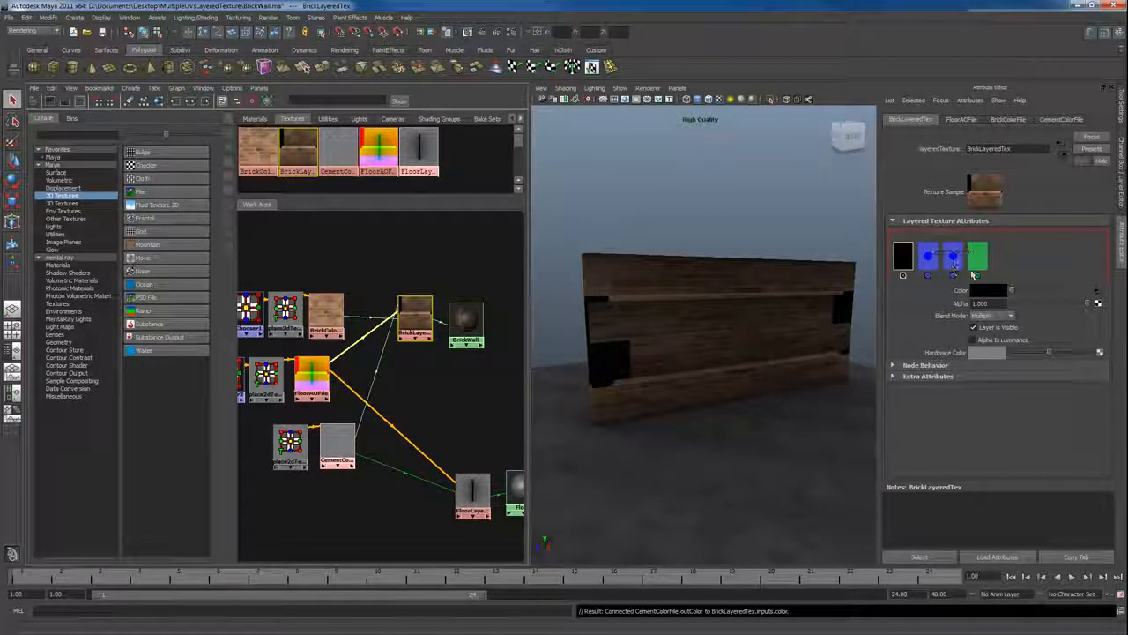
{"action": "left_click", "coordinate": [977, 275]}
Step: Move the cement layer ahead of the brick layer in BrickLayeredTex and set the selected layer's blend mode to Over
{"action": "left_click", "coordinate": [952, 262]}
{"action": "middle_click_drag", "start_coordinate": [952, 263], "coordinate": [915, 258]}
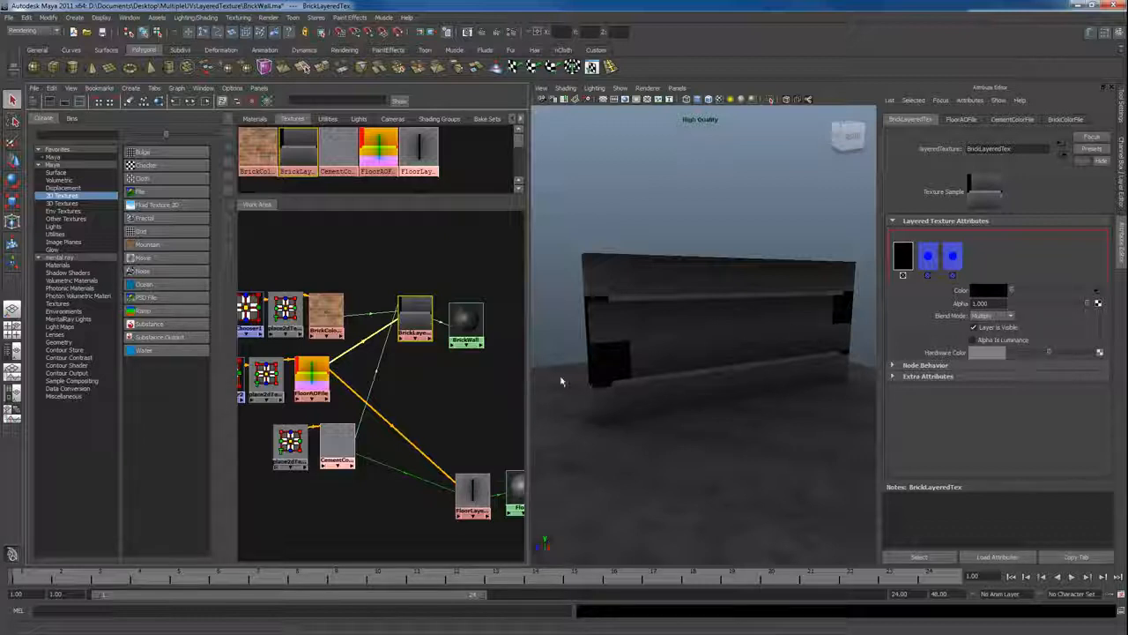
{"action": "left_click", "coordinate": [989, 317]}
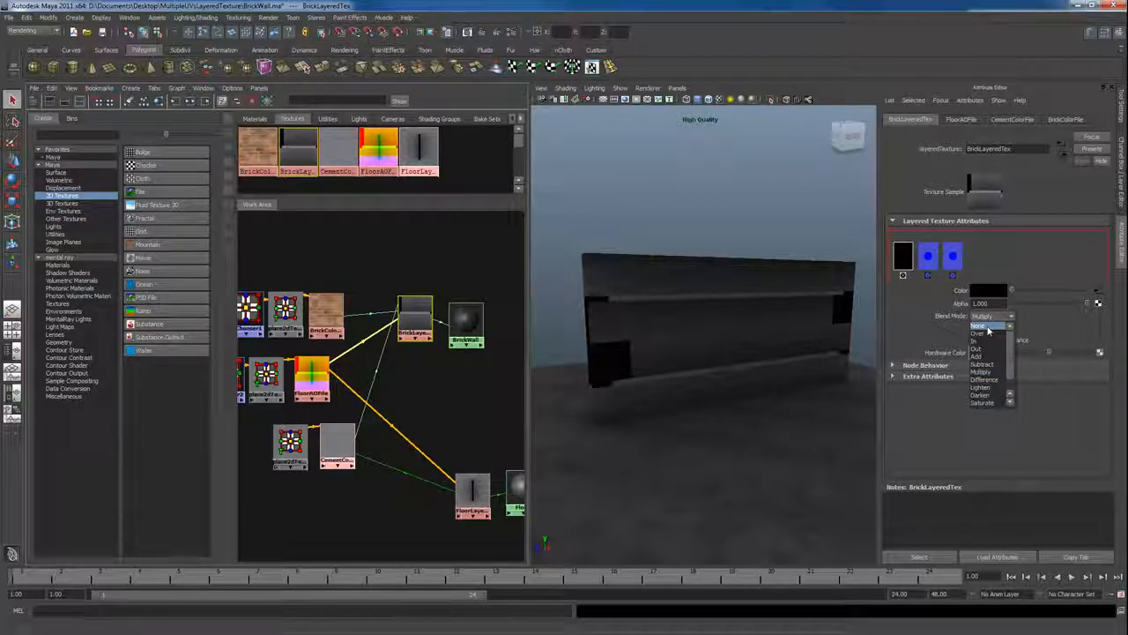
{"action": "left_click", "coordinate": [983, 333]}
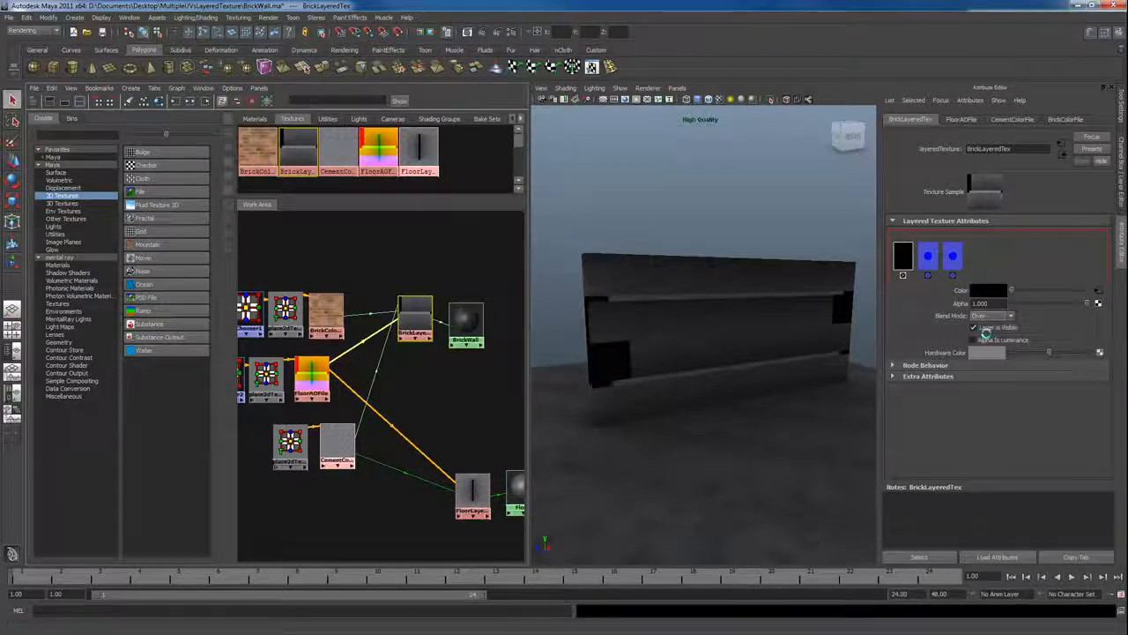
Step: Connect FloorAOFile's outColorB to inputs[2].alpha of BrickLayeredTex in the Connection Editor, and close the editor
{"action": "left_click", "coordinate": [325, 399]}
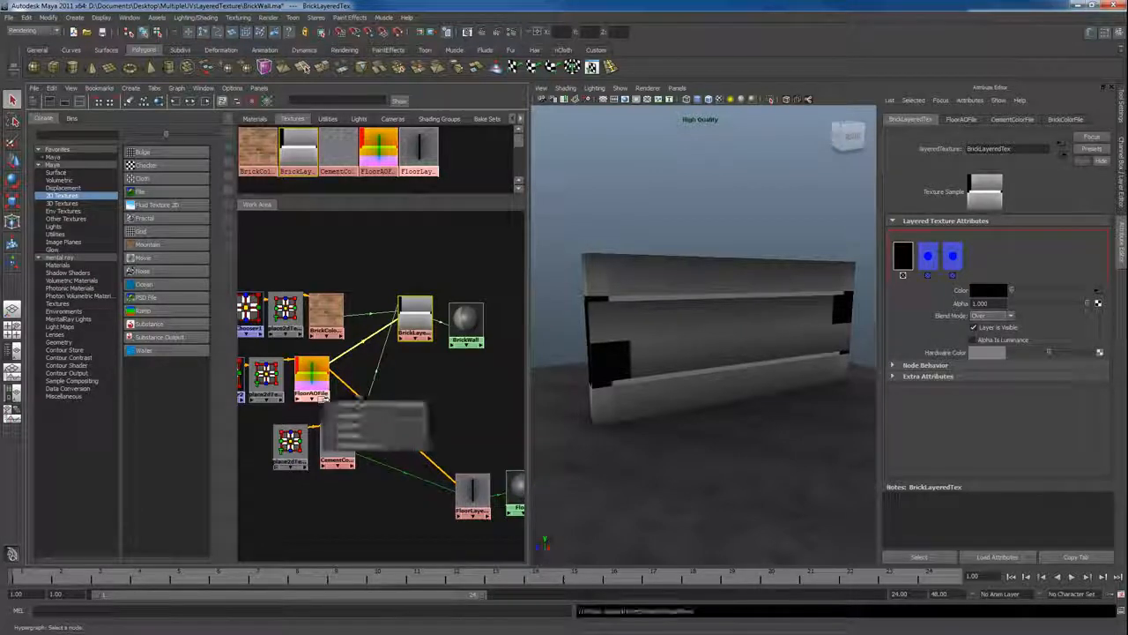
{"action": "left_click", "coordinate": [356, 415]}
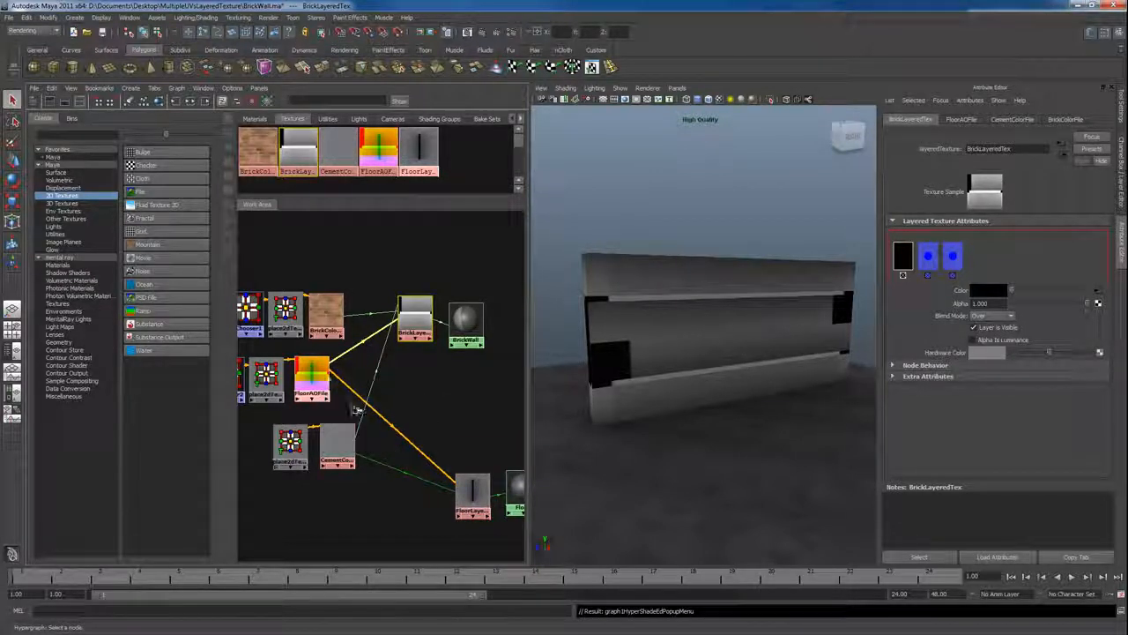
{"action": "left_click", "coordinate": [373, 365]}
{"action": "middle_click_drag", "start_coordinate": [314, 378], "coordinate": [410, 316]}
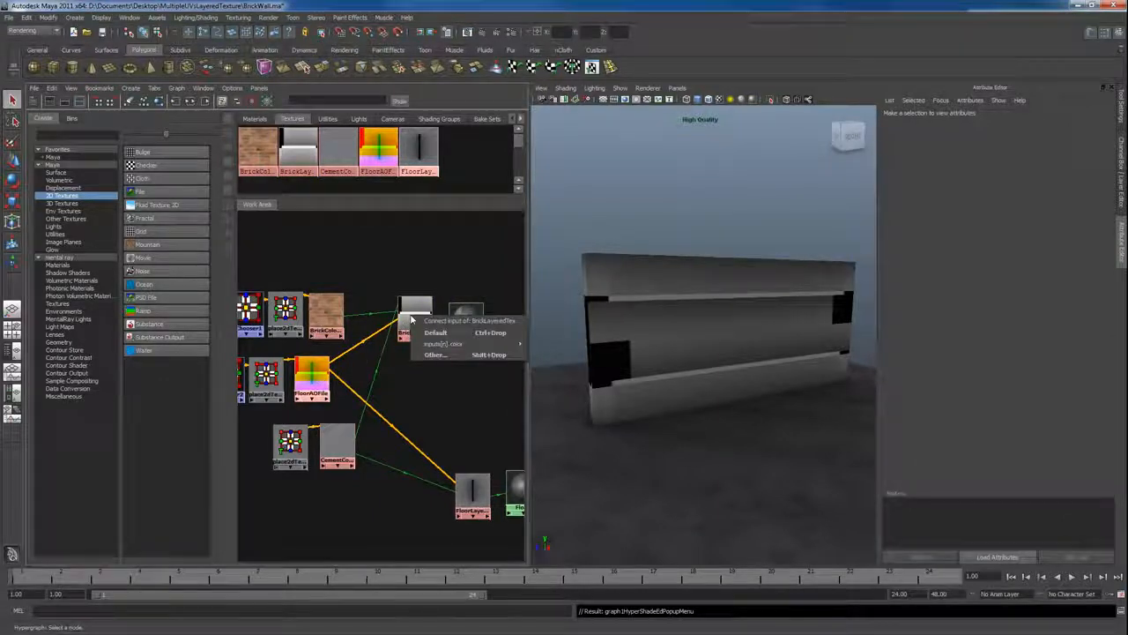
{"action": "left_click", "coordinate": [436, 354]}
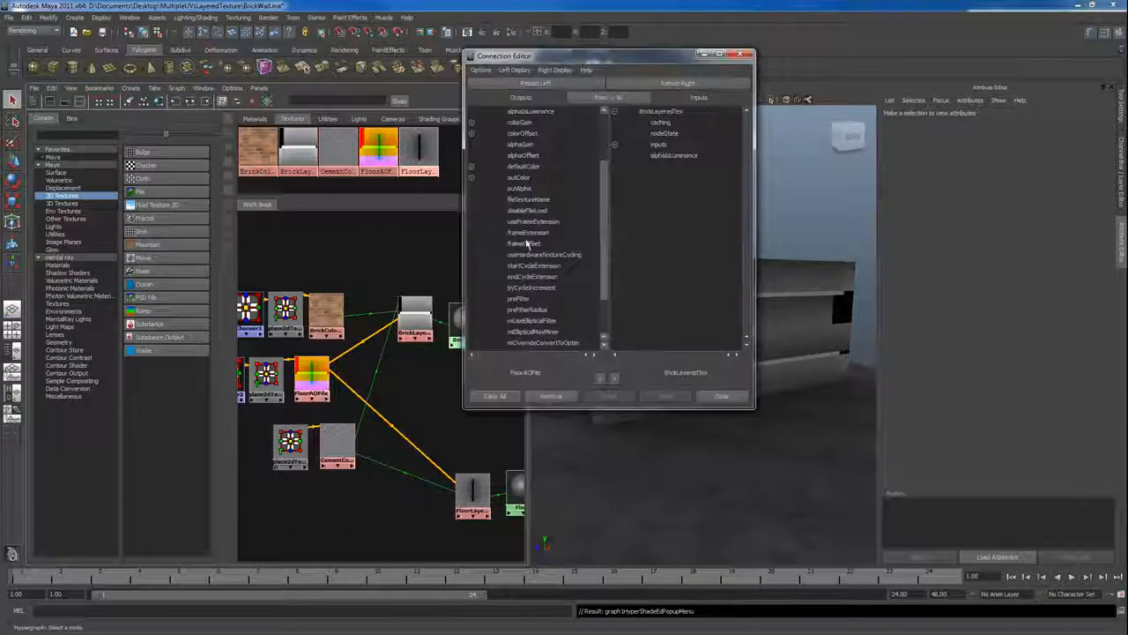
{"action": "left_click", "coordinate": [472, 177]}
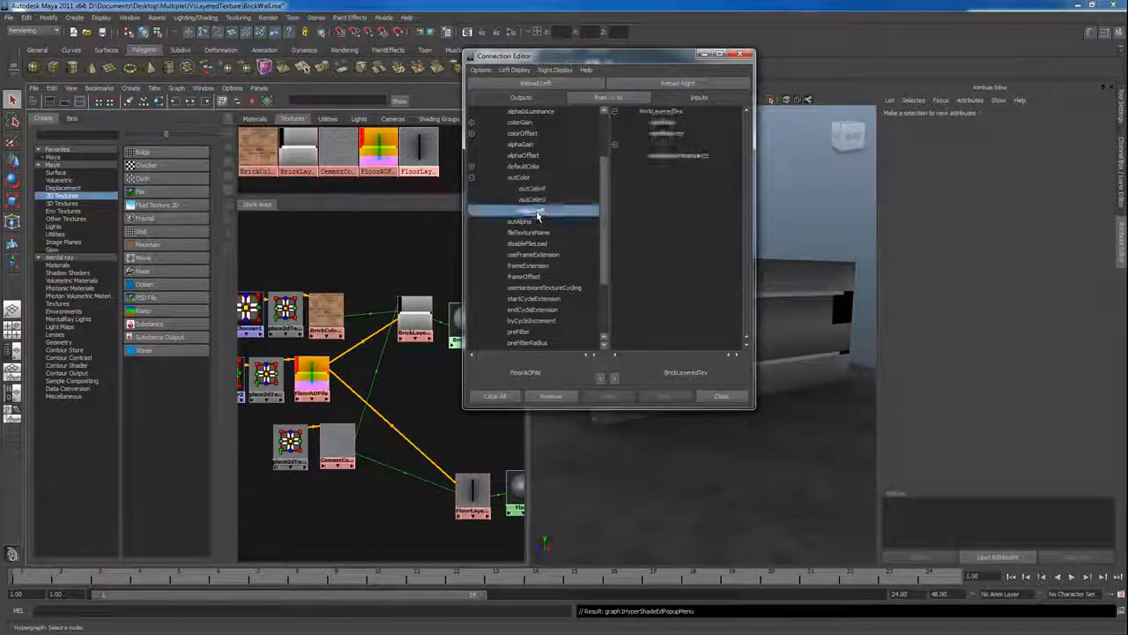
{"action": "left_click", "coordinate": [535, 211]}
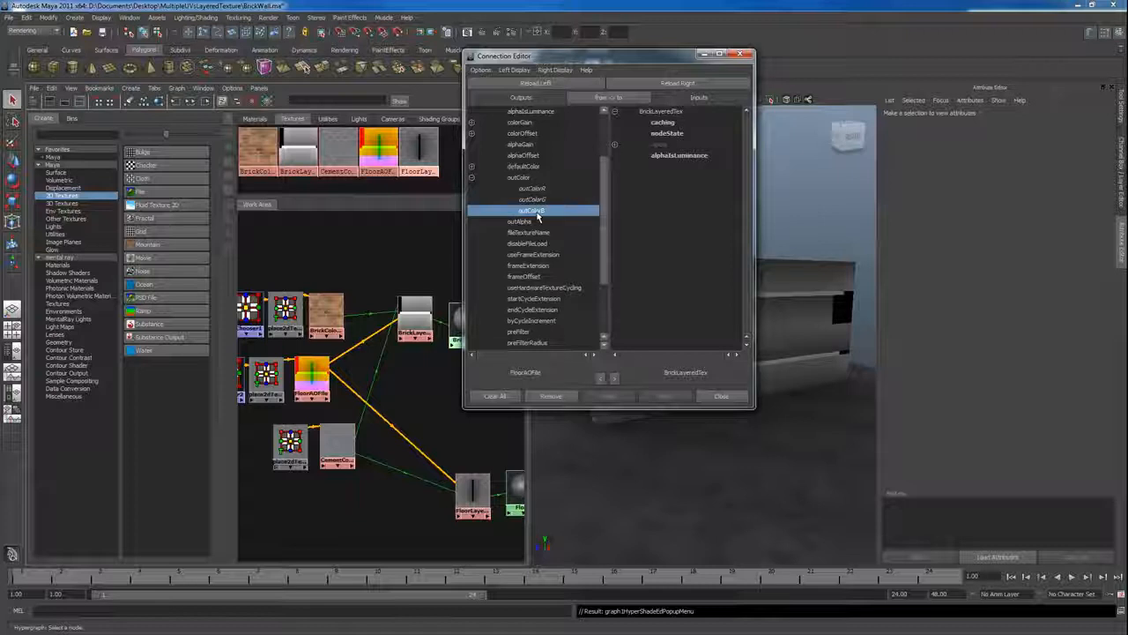
{"action": "left_click", "coordinate": [616, 145]}
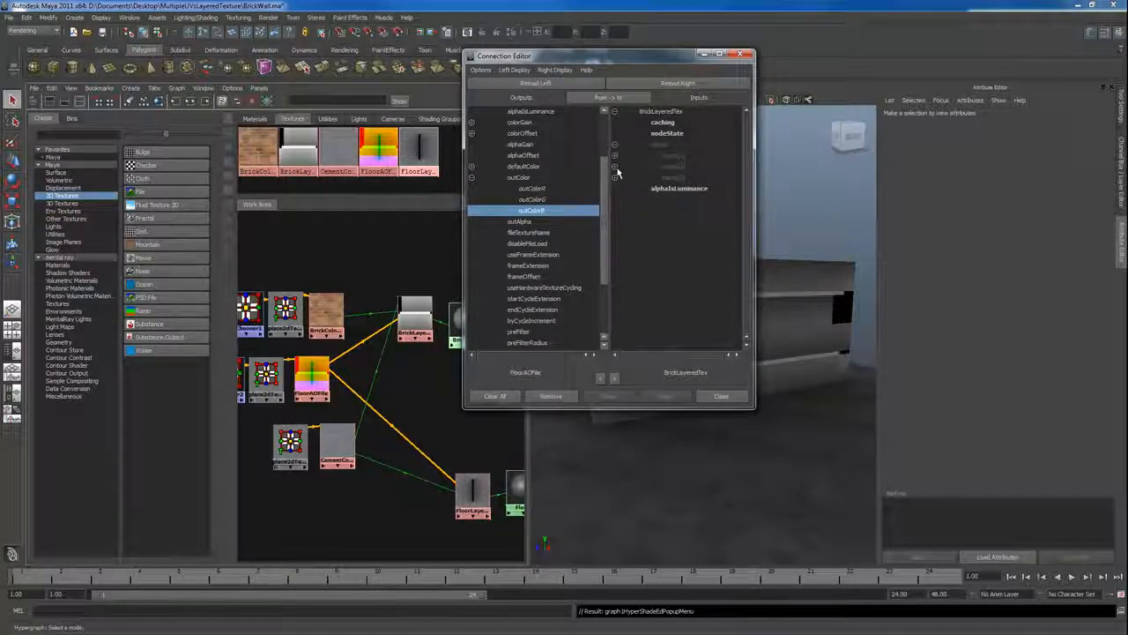
{"action": "left_click", "coordinate": [616, 169]}
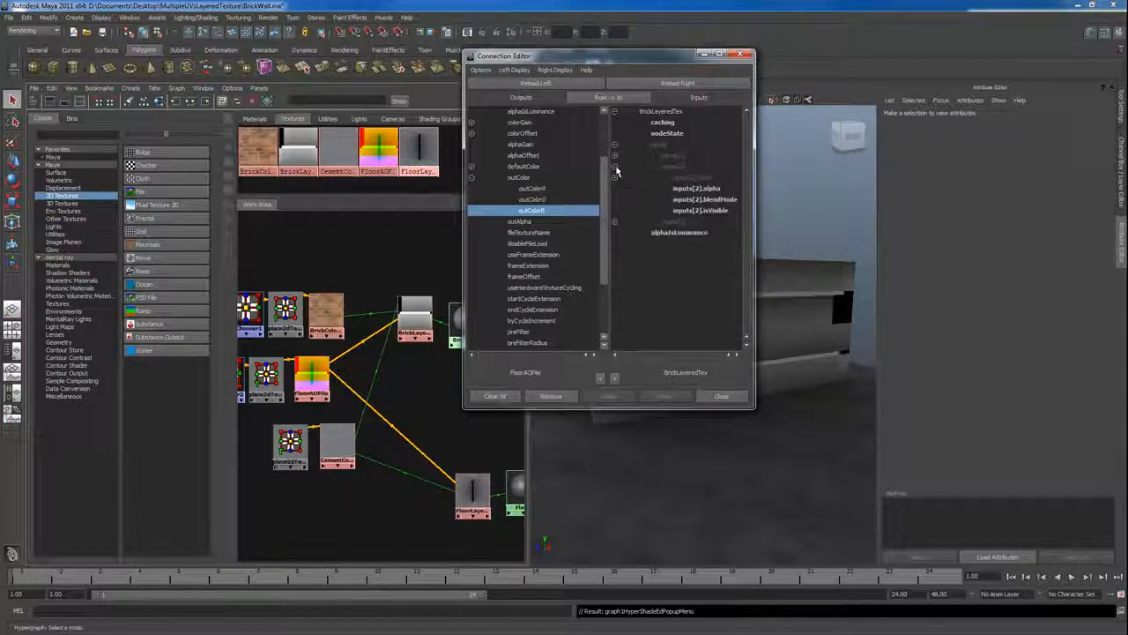
{"action": "left_click", "coordinate": [696, 189]}
{"action": "left_click_drag", "start_coordinate": [669, 57], "coordinate": [280, 67]}
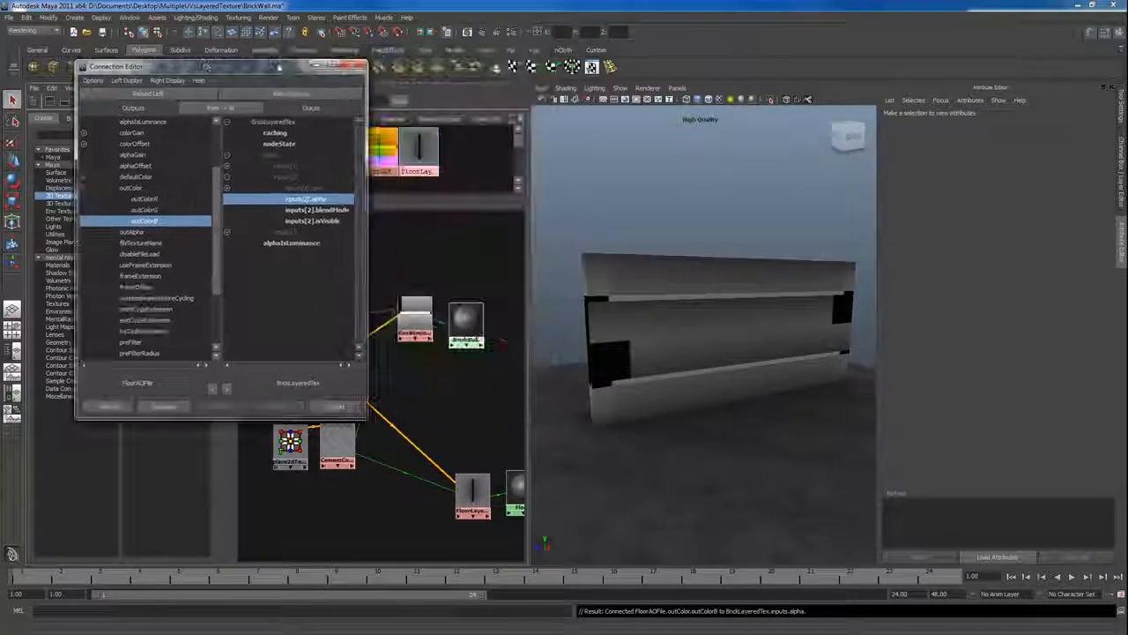
{"action": "left_click_drag", "start_coordinate": [206, 67], "coordinate": [173, 89]}
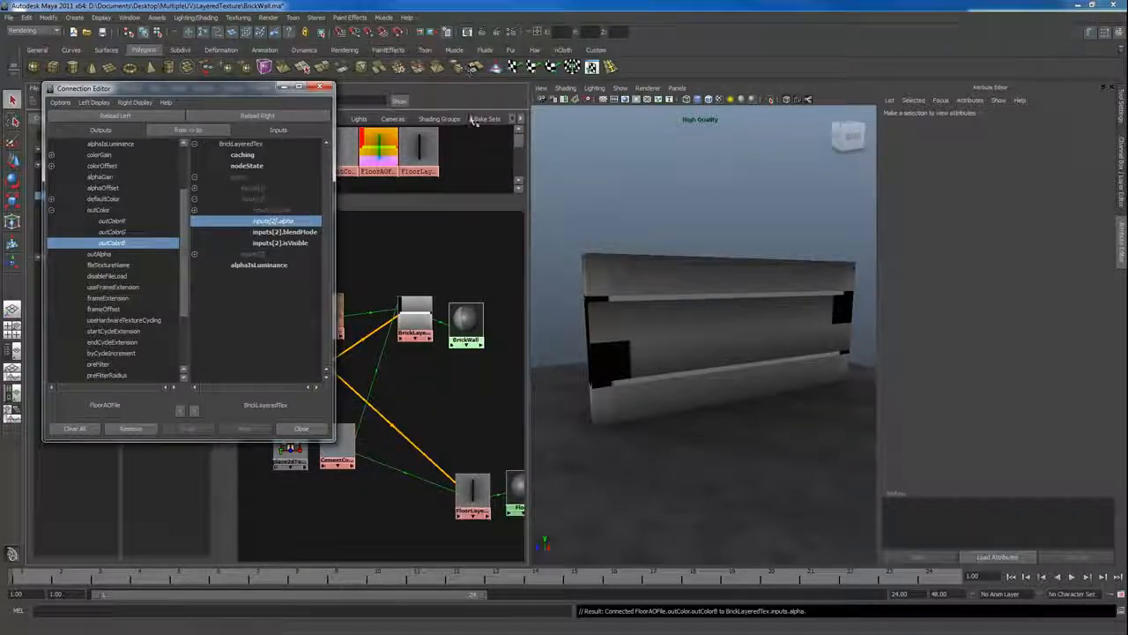
{"action": "left_click", "coordinate": [302, 429]}
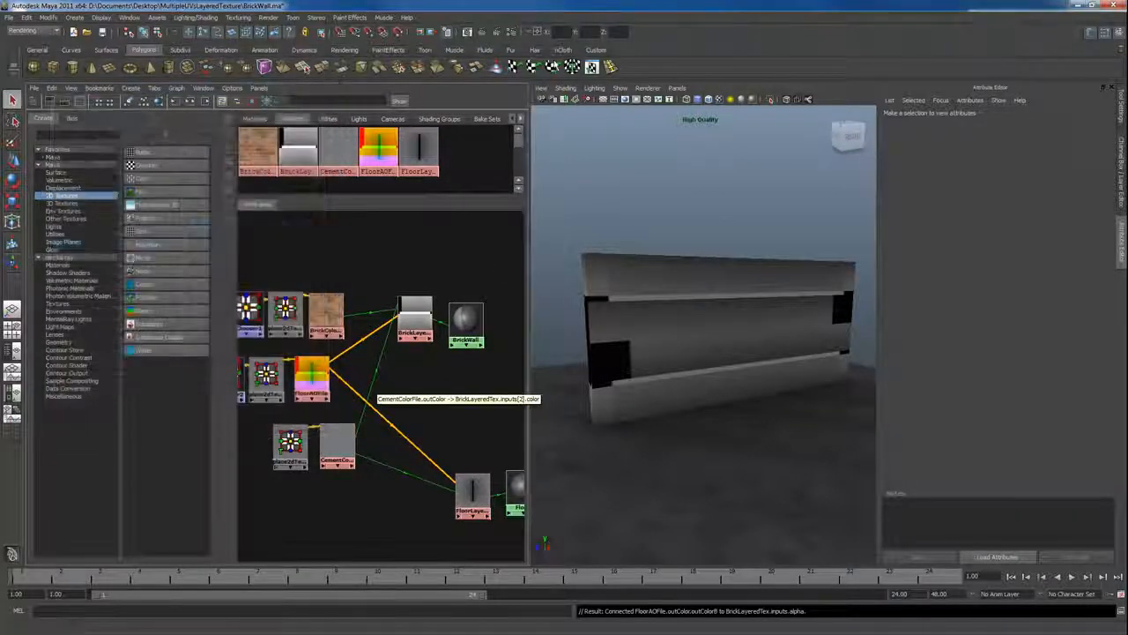
Step: Run a test render of the wall, close it, and inspect FloorAOFile's connections to the layered textures
{"action": "left_click", "coordinate": [481, 32]}
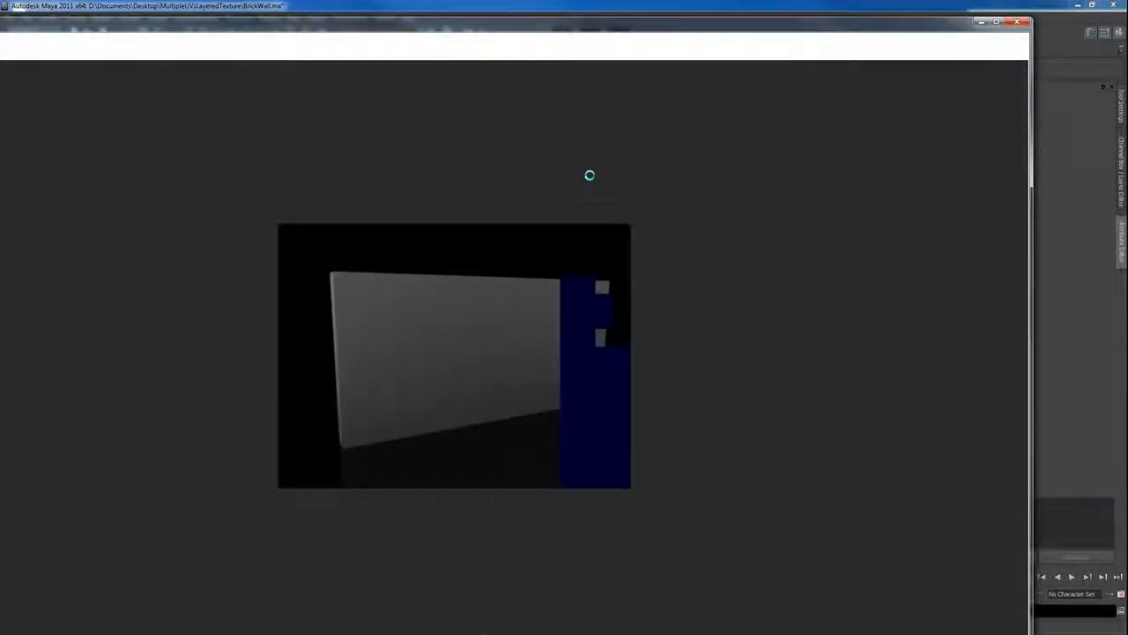
{"action": "left_click", "coordinate": [1025, 22]}
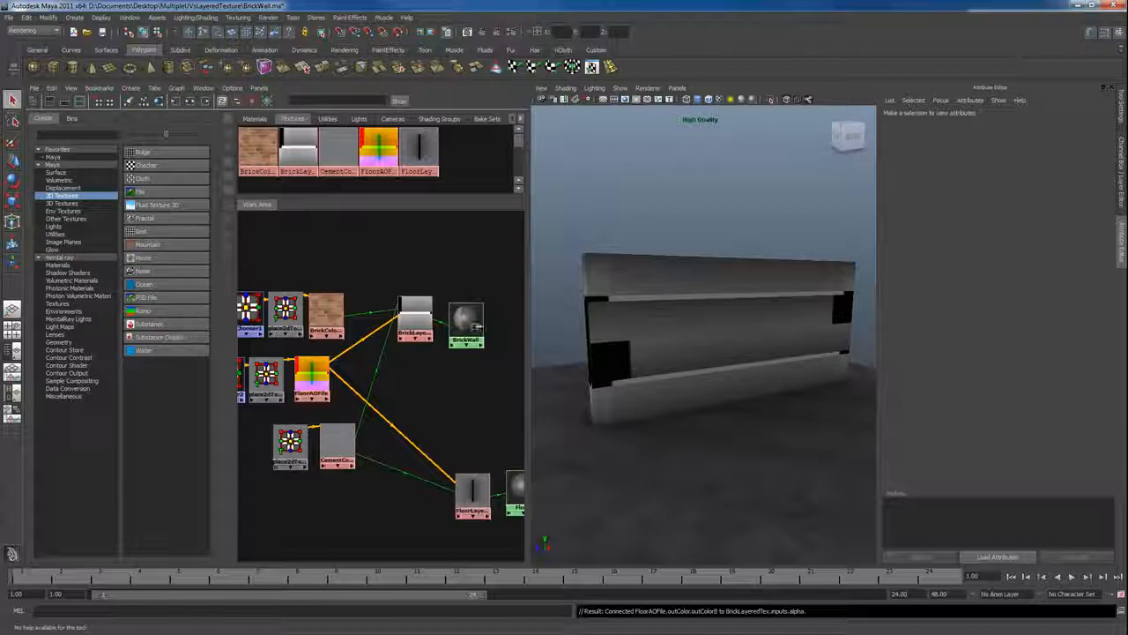
{"action": "left_click", "coordinate": [310, 374]}
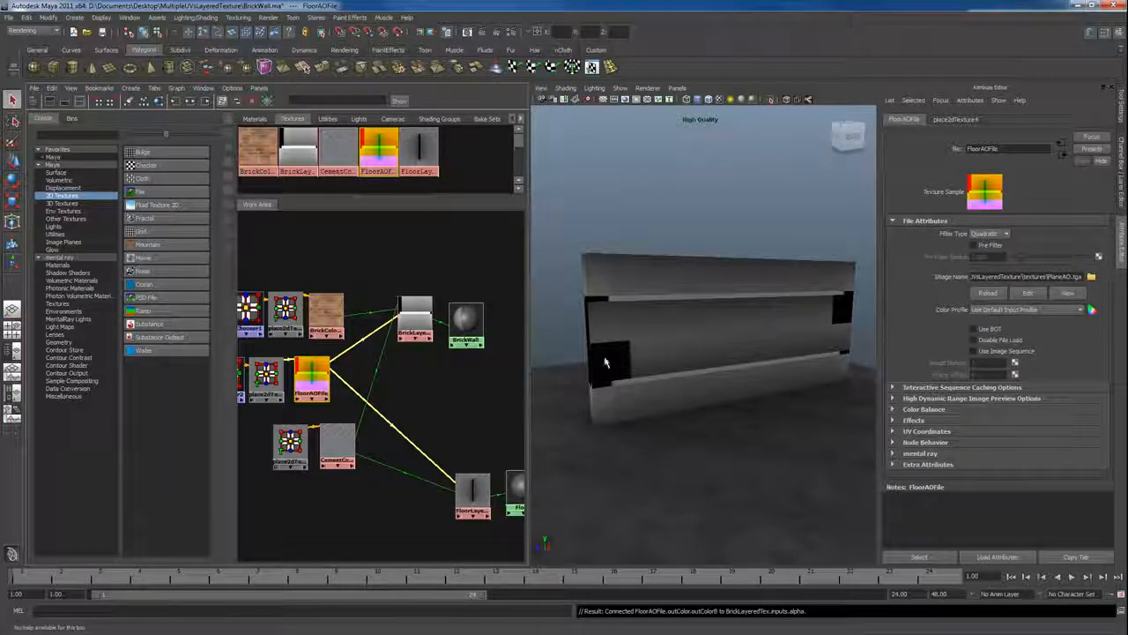
{"action": "mouse_move", "coordinate": [364, 335]}
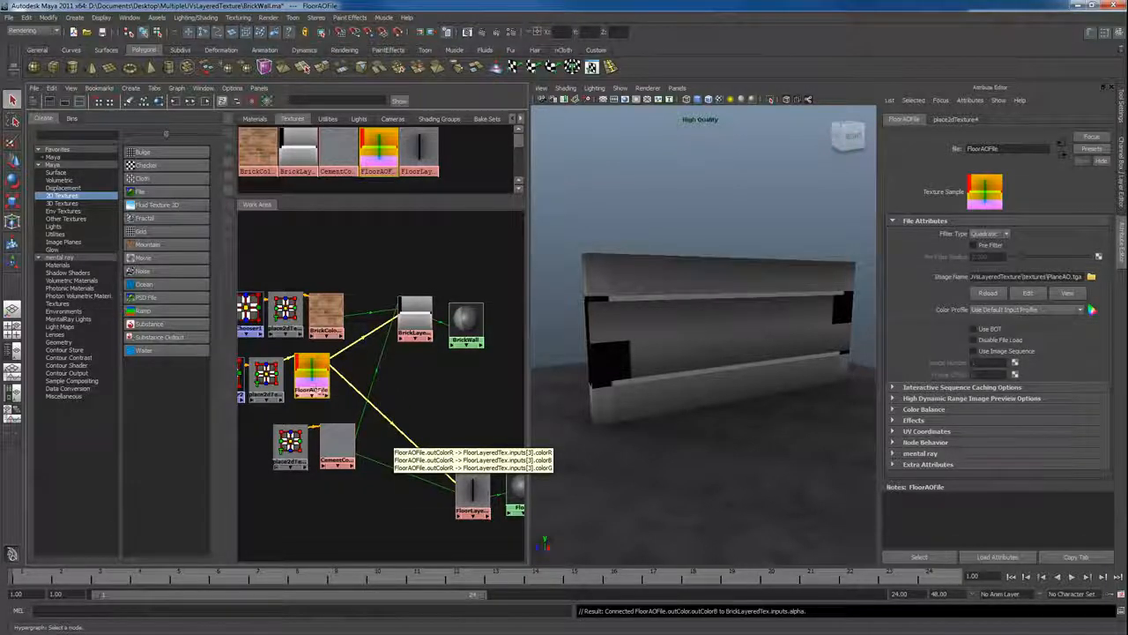
{"action": "left_click_drag", "start_coordinate": [309, 377], "coordinate": [313, 379]}
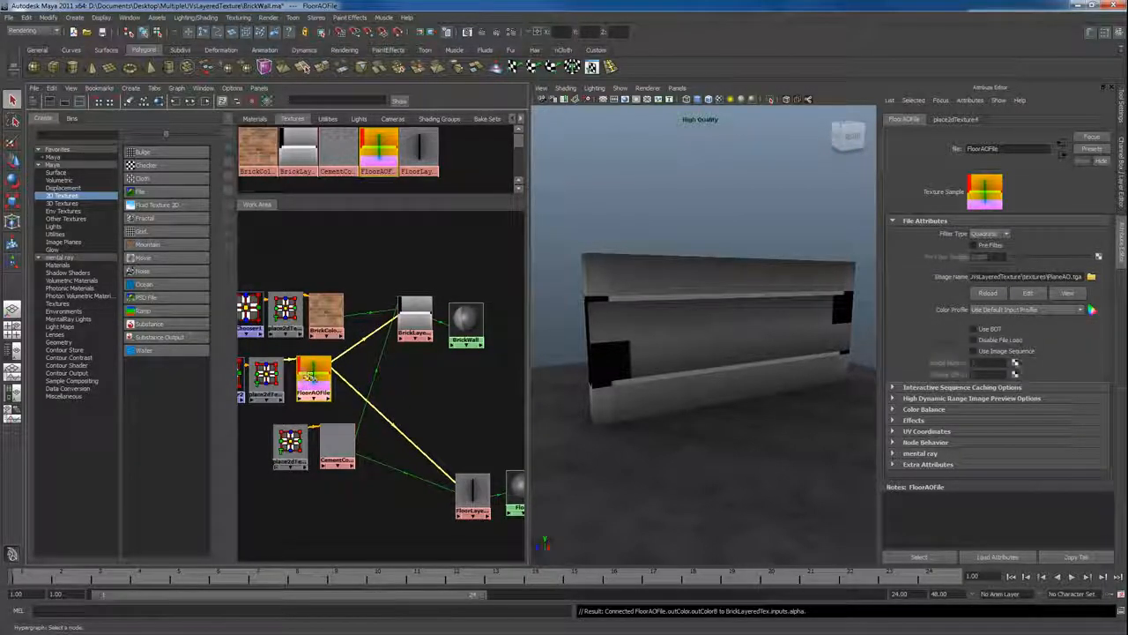
Step: Create a new 2D file texture and arrange it with its placement node below the cement texture nodes
{"action": "left_click", "coordinate": [139, 191]}
{"action": "left_click_drag", "start_coordinate": [385, 542], "coordinate": [372, 502]}
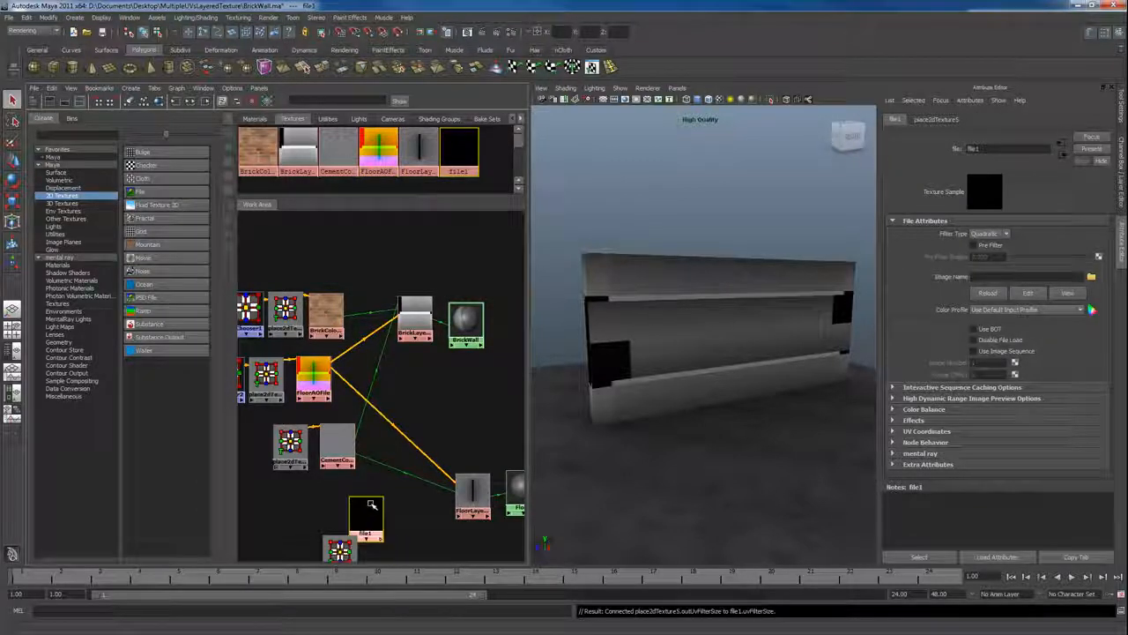
{"action": "left_click_drag", "start_coordinate": [342, 549], "coordinate": [290, 503]}
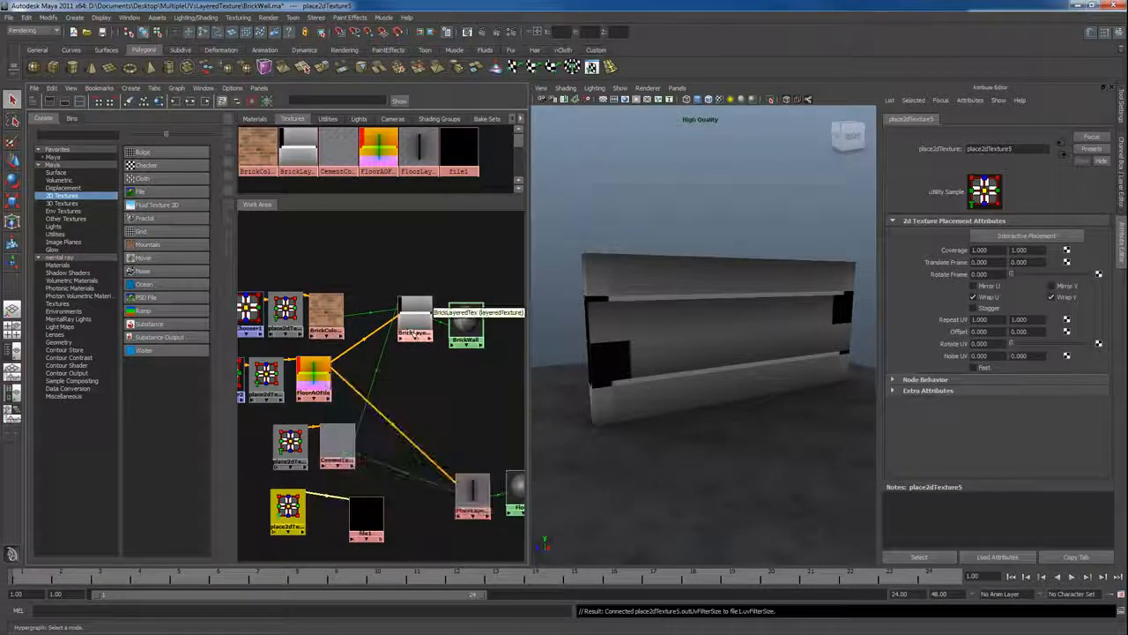
Step: Load PlaneAO.tga from the textures folder as the new file texture's image
{"action": "left_click", "coordinate": [313, 378]}
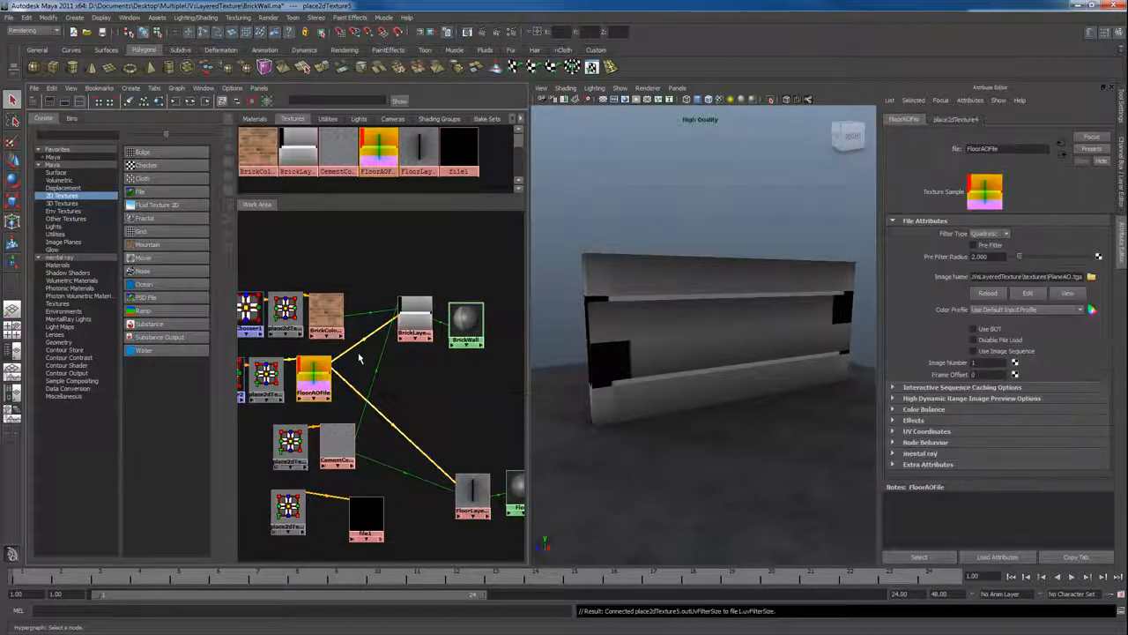
{"action": "left_click", "coordinate": [369, 515]}
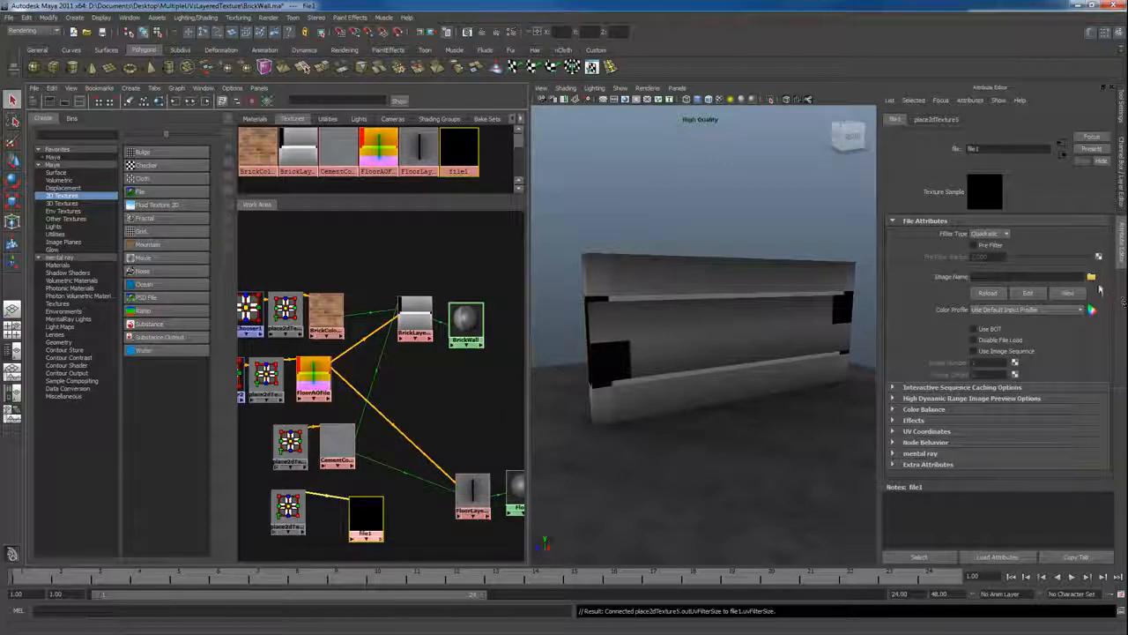
{"action": "left_click", "coordinate": [1091, 277]}
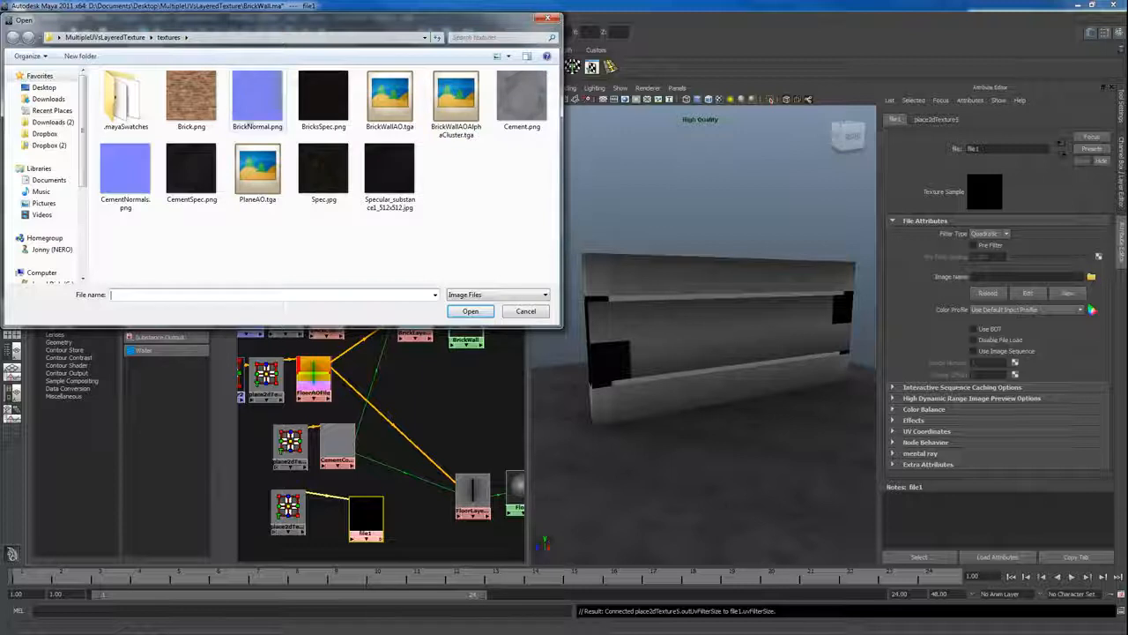
{"action": "left_click", "coordinate": [257, 170]}
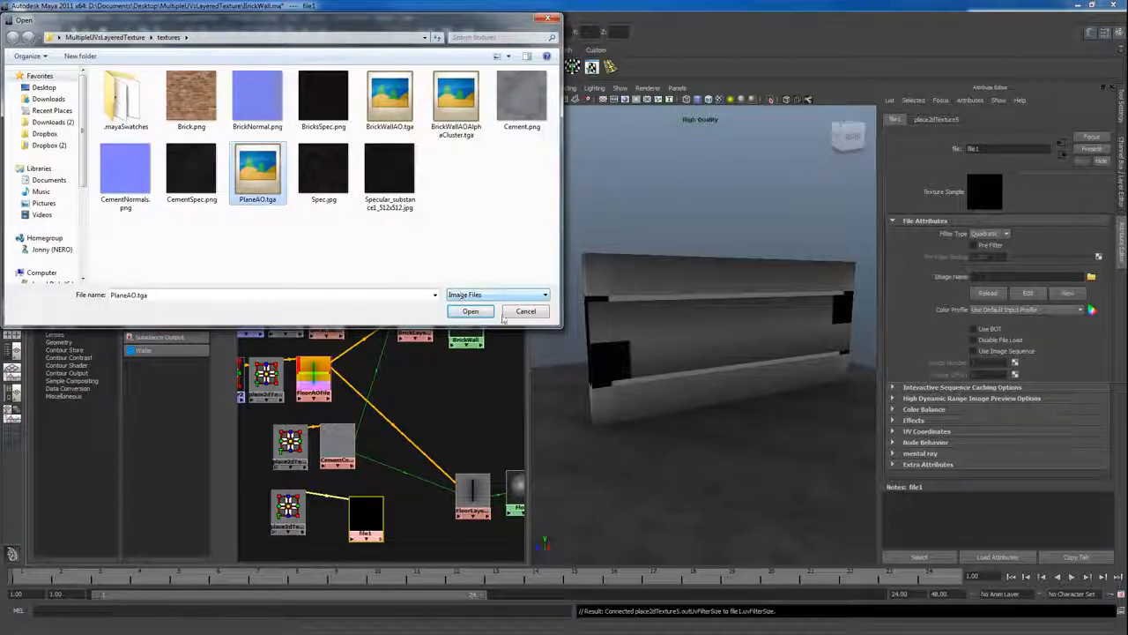
{"action": "left_click", "coordinate": [471, 312]}
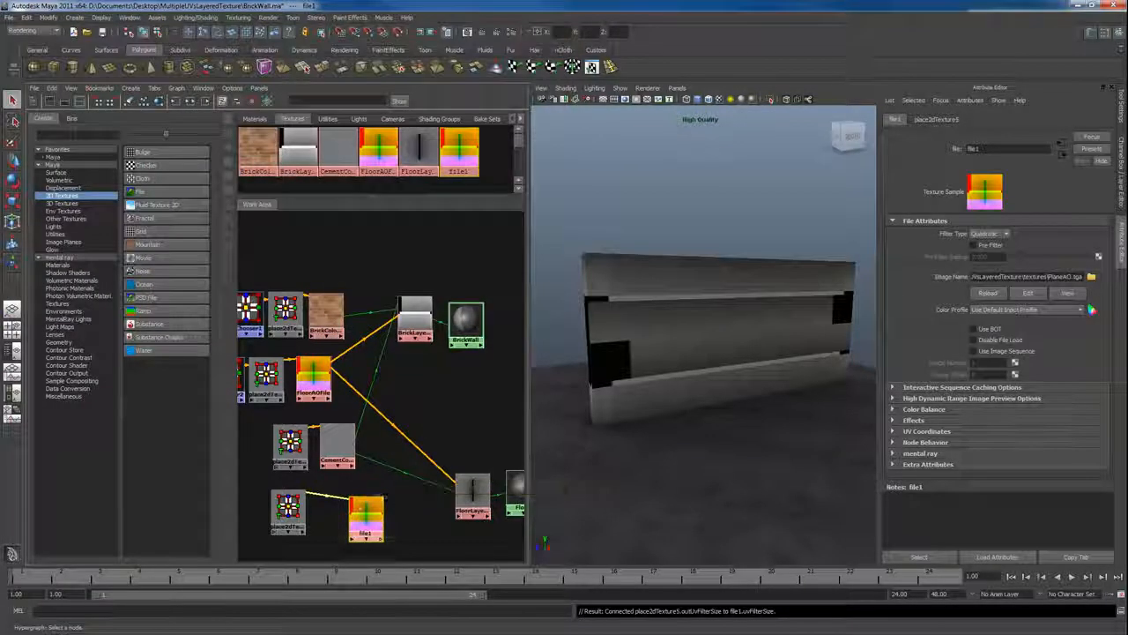
Step: Connect file1's outColorB to inputs[2].alpha of BrickLayeredTex in the Connection Editor, and close the editor
{"action": "middle_click_drag", "start_coordinate": [340, 501], "coordinate": [408, 308]}
{"action": "left_click", "coordinate": [431, 345]}
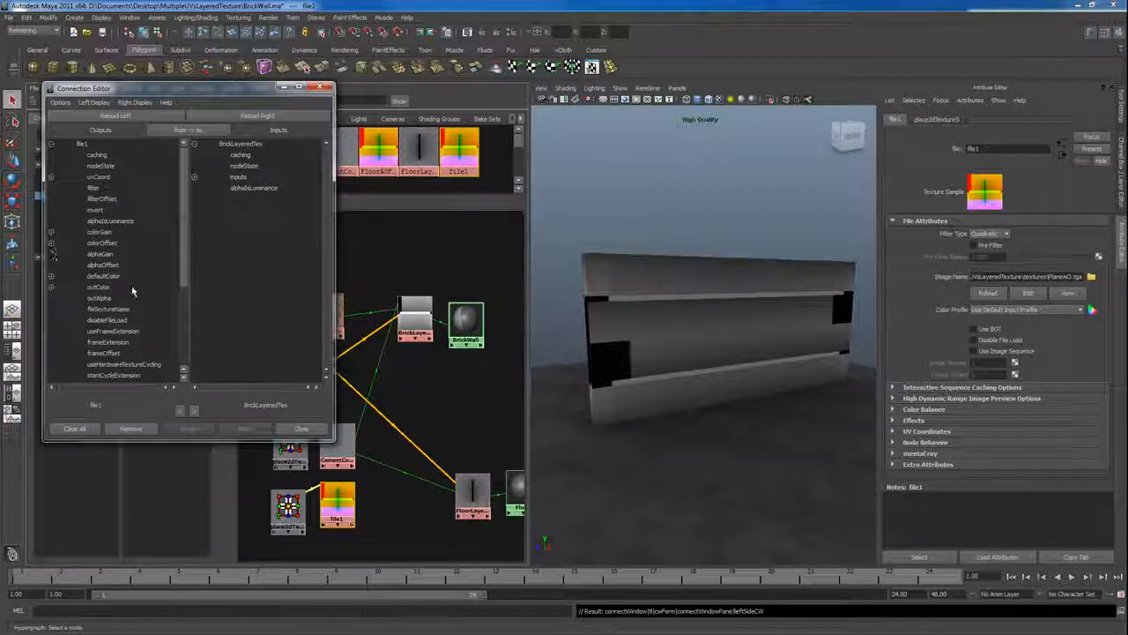
{"action": "left_click", "coordinate": [52, 286]}
{"action": "left_click", "coordinate": [111, 320]}
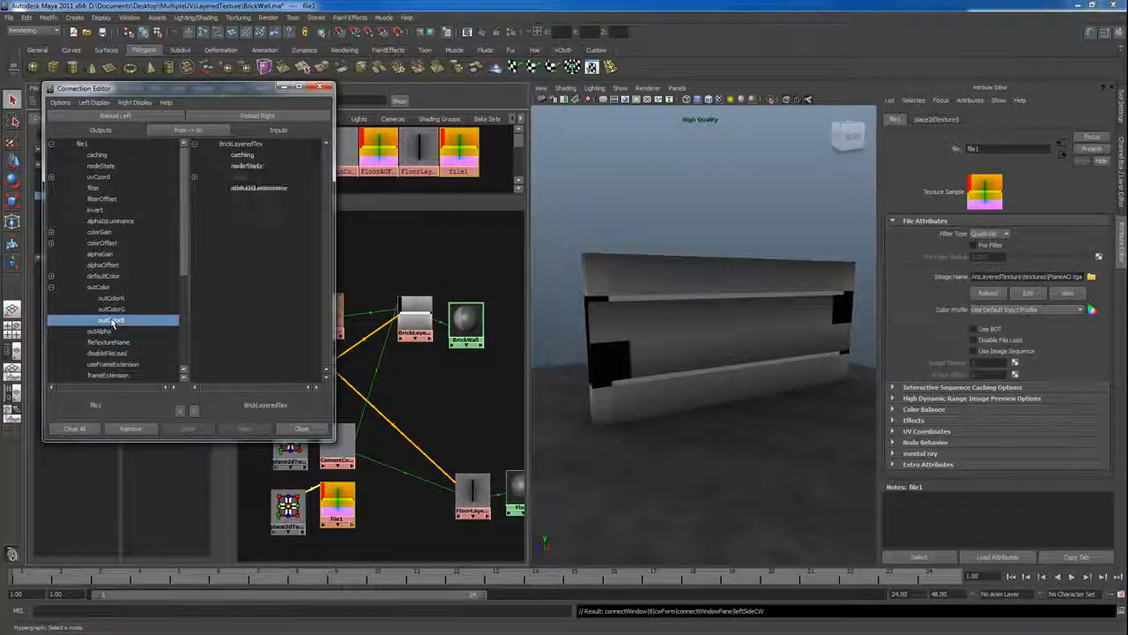
{"action": "left_click", "coordinate": [194, 178]}
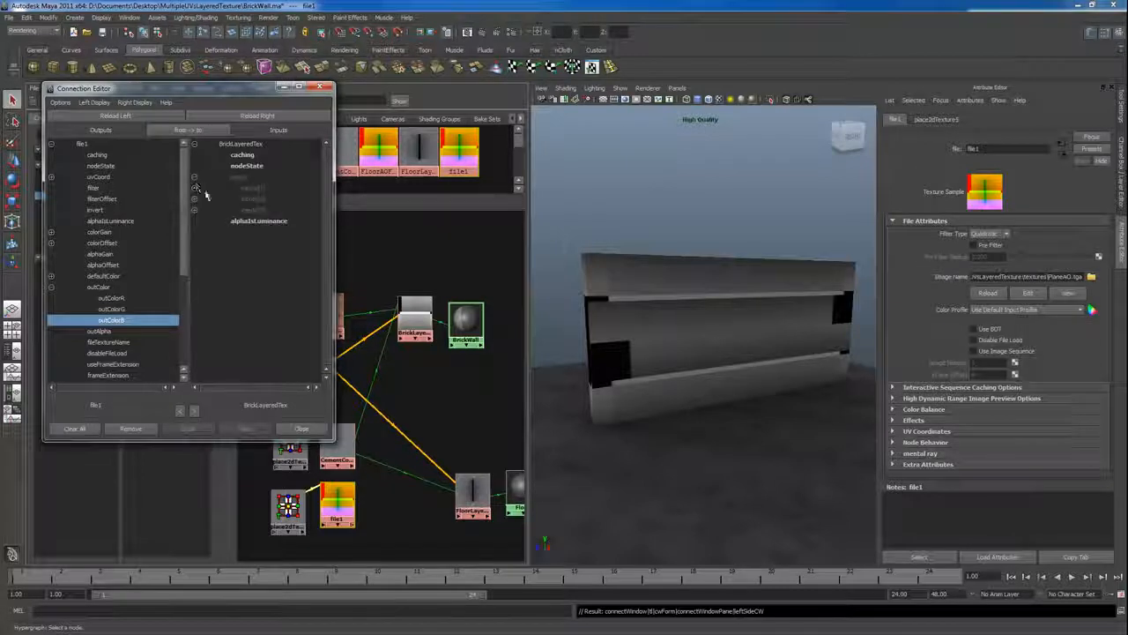
{"action": "left_click", "coordinate": [194, 210]}
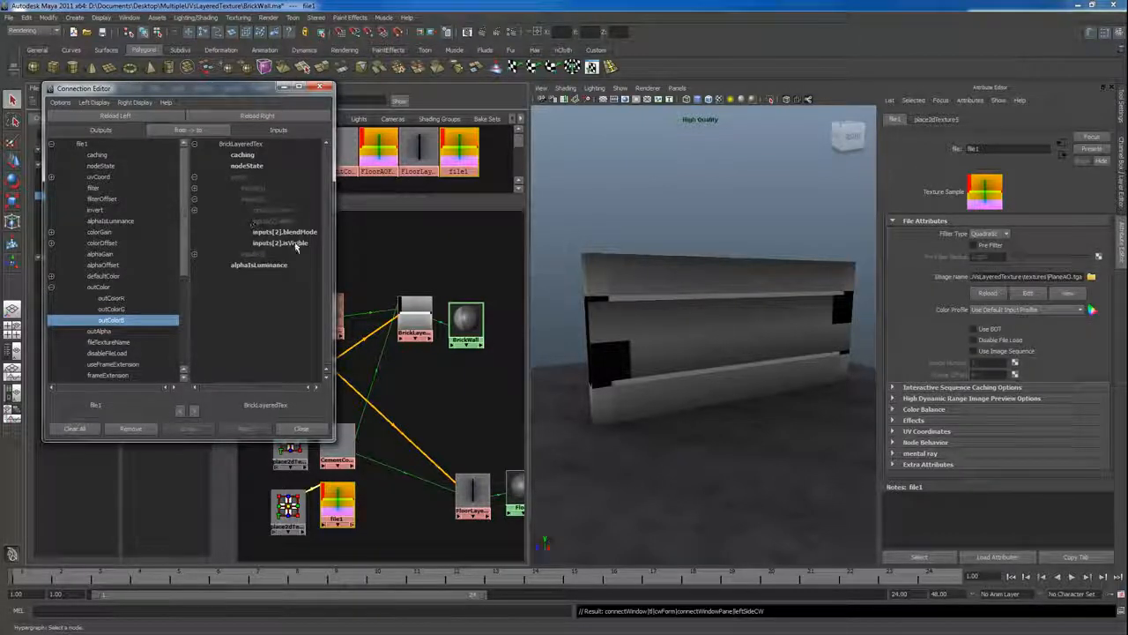
{"action": "left_click", "coordinate": [282, 221]}
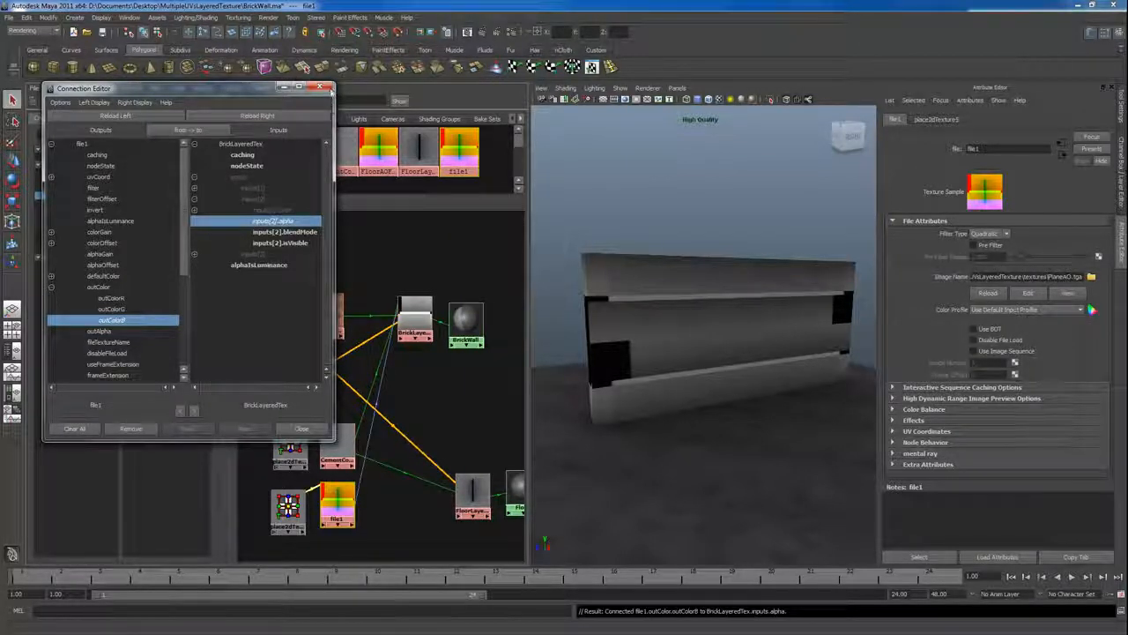
{"action": "left_click", "coordinate": [324, 88]}
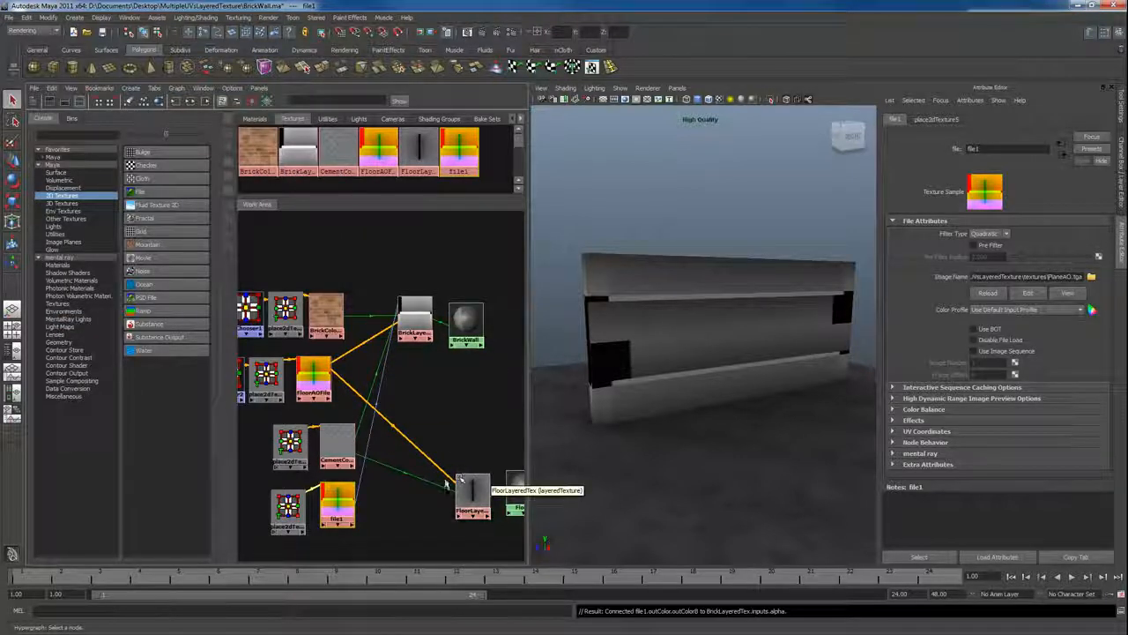
Step: Compare the connections of the FloorAOFile and file1 nodes to the layered textures
{"action": "left_click", "coordinate": [316, 375]}
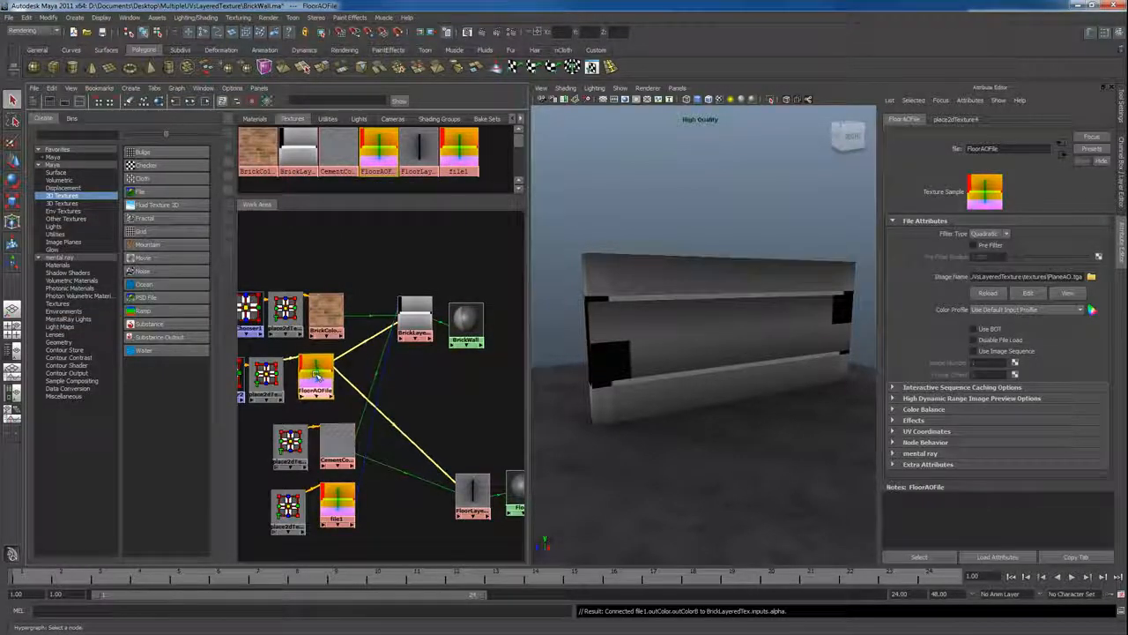
{"action": "left_click_drag", "start_coordinate": [316, 375], "coordinate": [321, 374]}
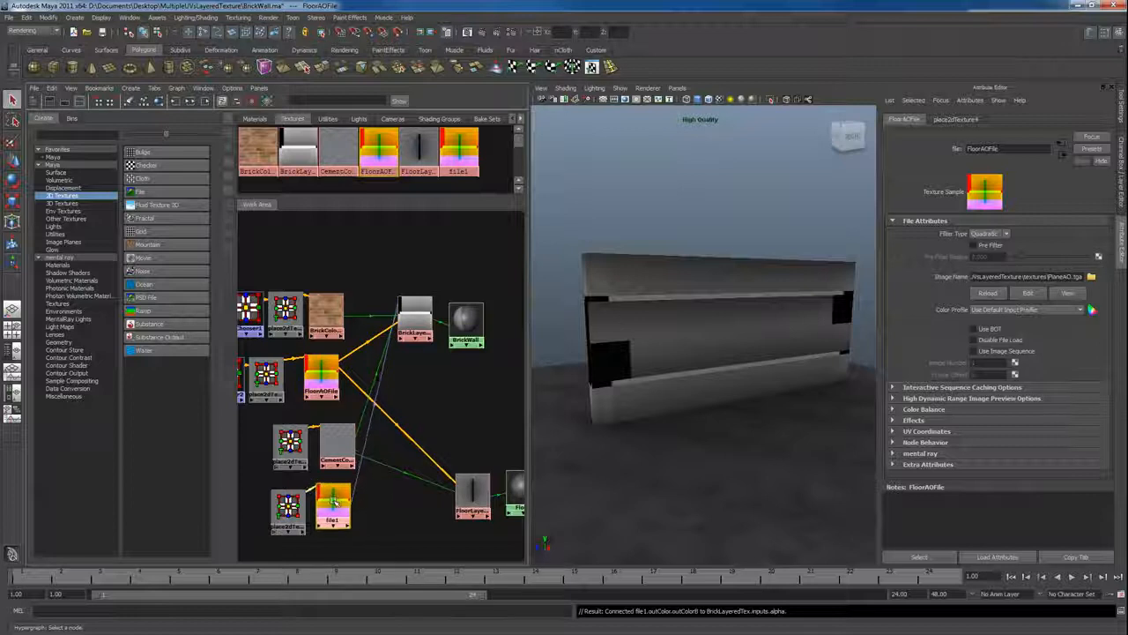
{"action": "left_click", "coordinate": [334, 501]}
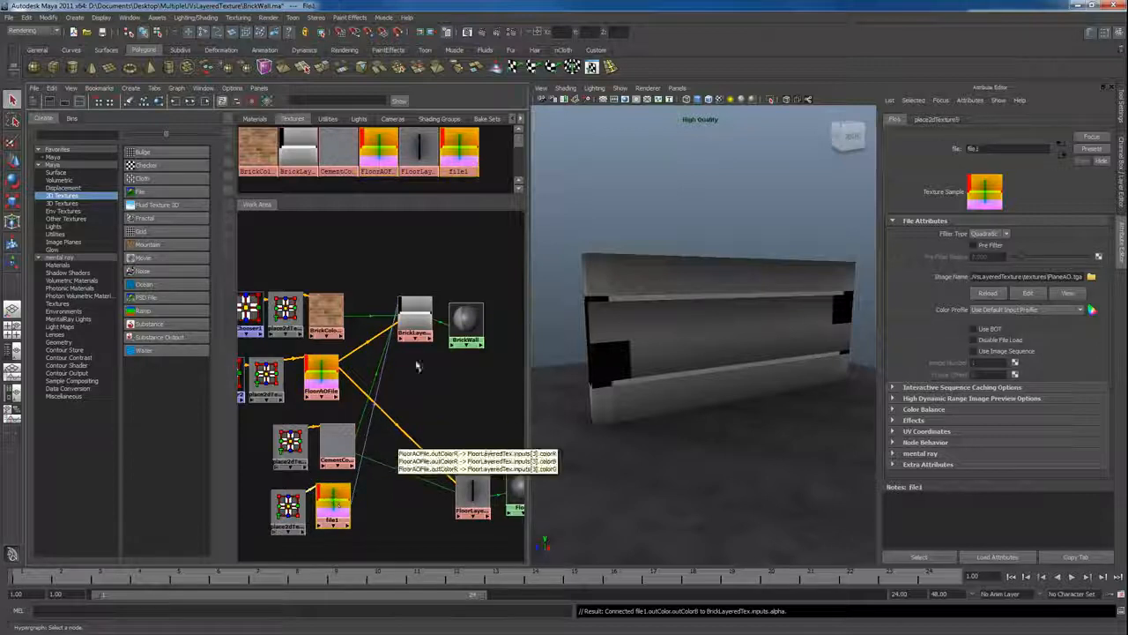
Step: Set the blend mode of BrickLayeredTex's first layer to Multiply, and check the second layer's settings
{"action": "left_click", "coordinate": [414, 316]}
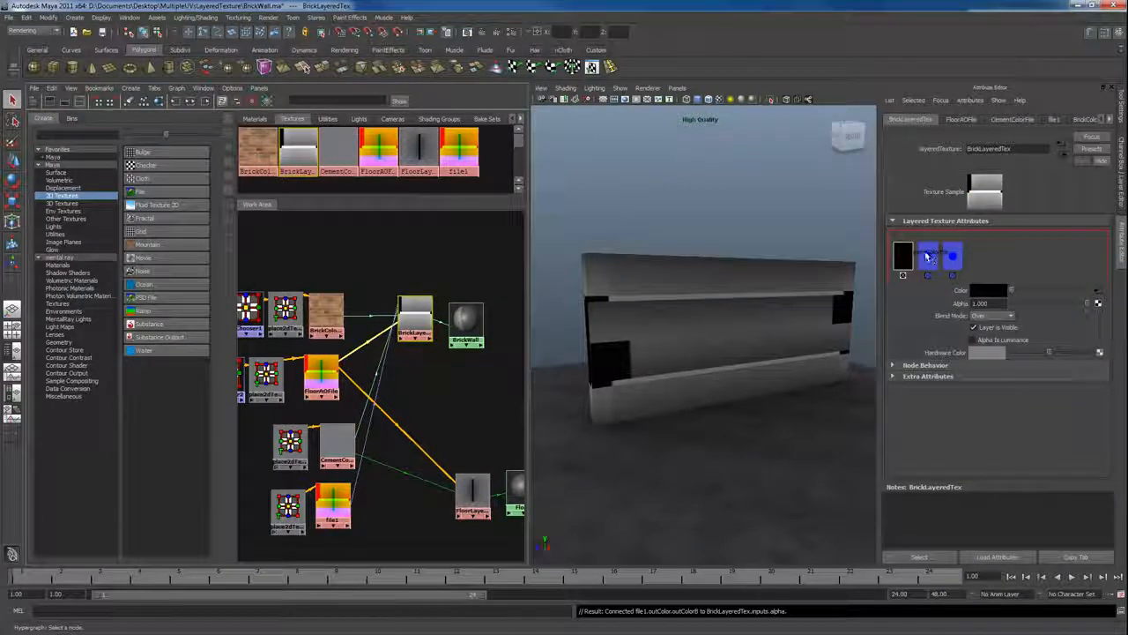
{"action": "left_click", "coordinate": [927, 255]}
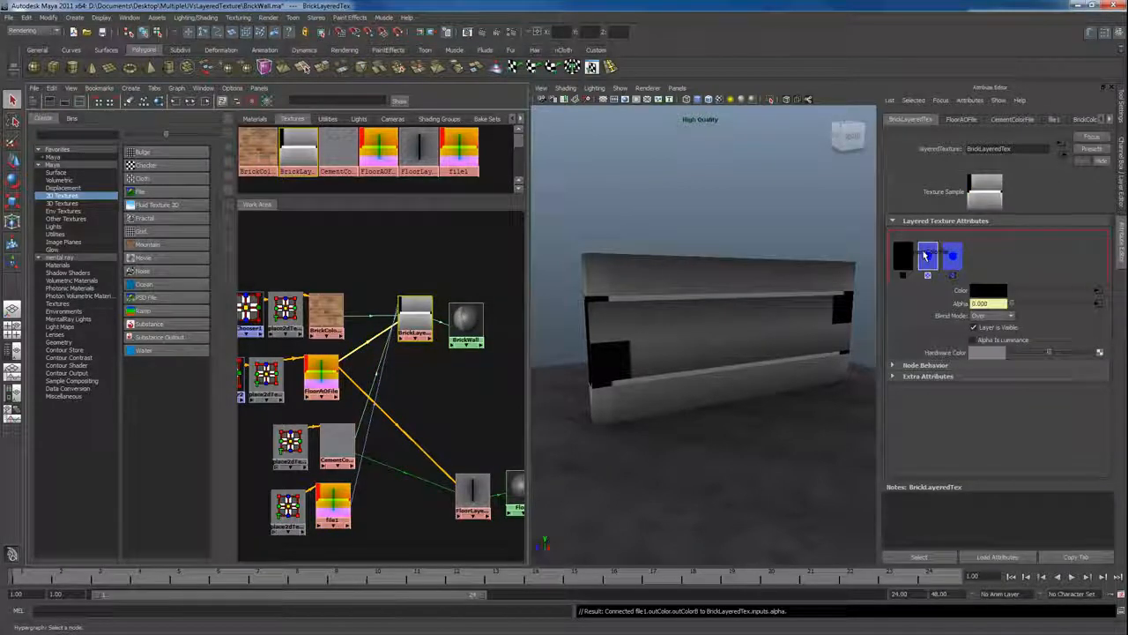
{"action": "left_click", "coordinate": [997, 316]}
{"action": "left_click", "coordinate": [992, 370]}
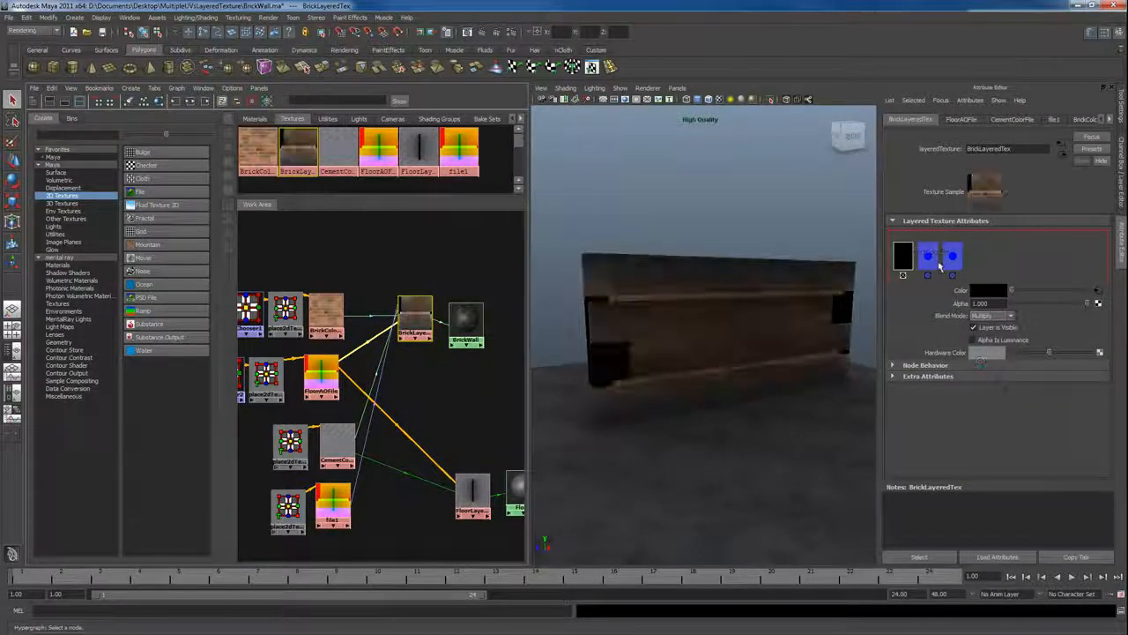
{"action": "left_click", "coordinate": [927, 256]}
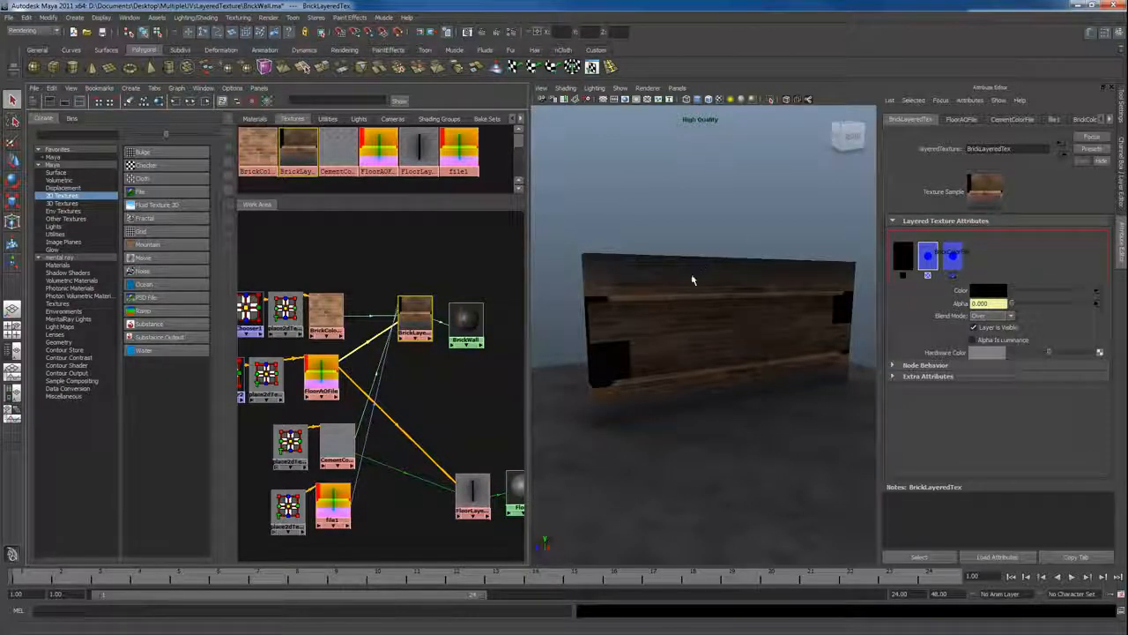
Step: Run a test render of the brick wall with the multiplied AO layer, and close it
{"action": "mouse_move", "coordinate": [698, 353]}
{"action": "left_mouse_down", "text": "alt"}
{"action": "mouse_move", "coordinate": [680, 343]}
{"action": "mouse_move", "coordinate": [705, 353]}
{"action": "left_mouse_up", "text": "alt"}
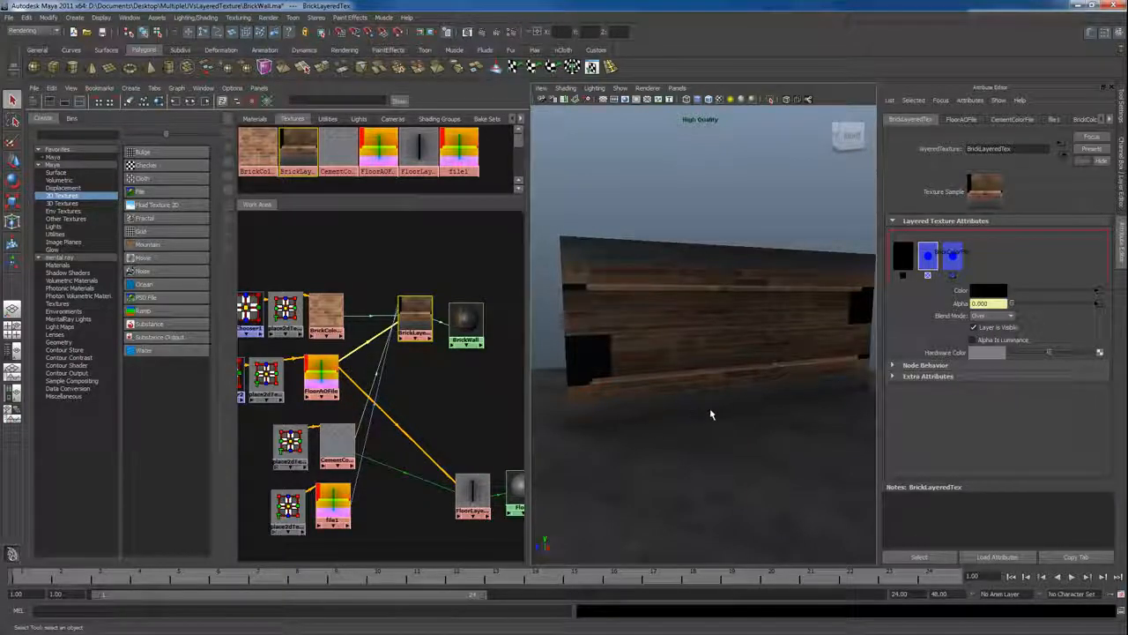
{"action": "left_click", "coordinate": [496, 33]}
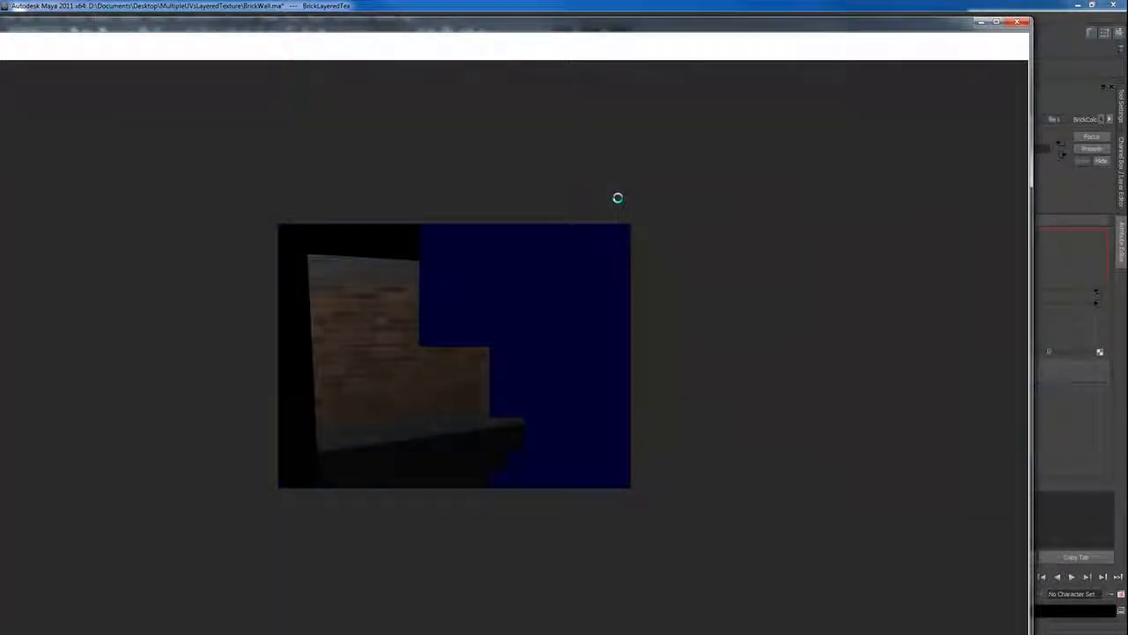
{"action": "left_click", "coordinate": [1023, 21]}
Step: Link CementColorFile to the third UV set of pCubeShape1 with texture-centric UV linking, and close the Relationship Editor
{"action": "left_click", "coordinate": [339, 444]}
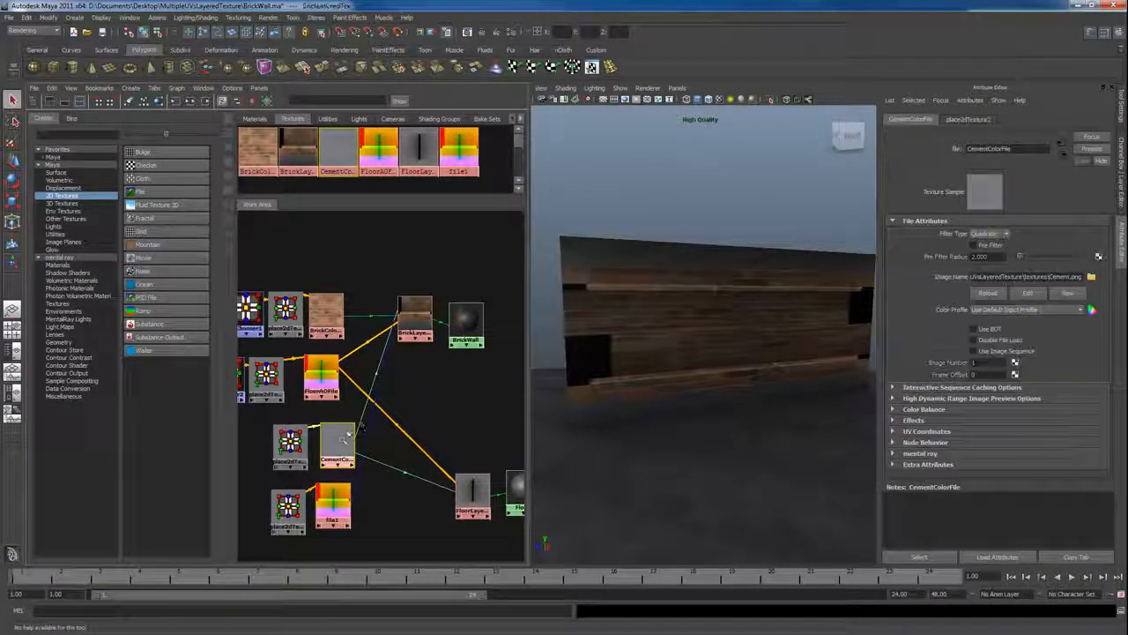
{"action": "left_click", "coordinate": [705, 353]}
{"action": "left_click", "coordinate": [132, 18]}
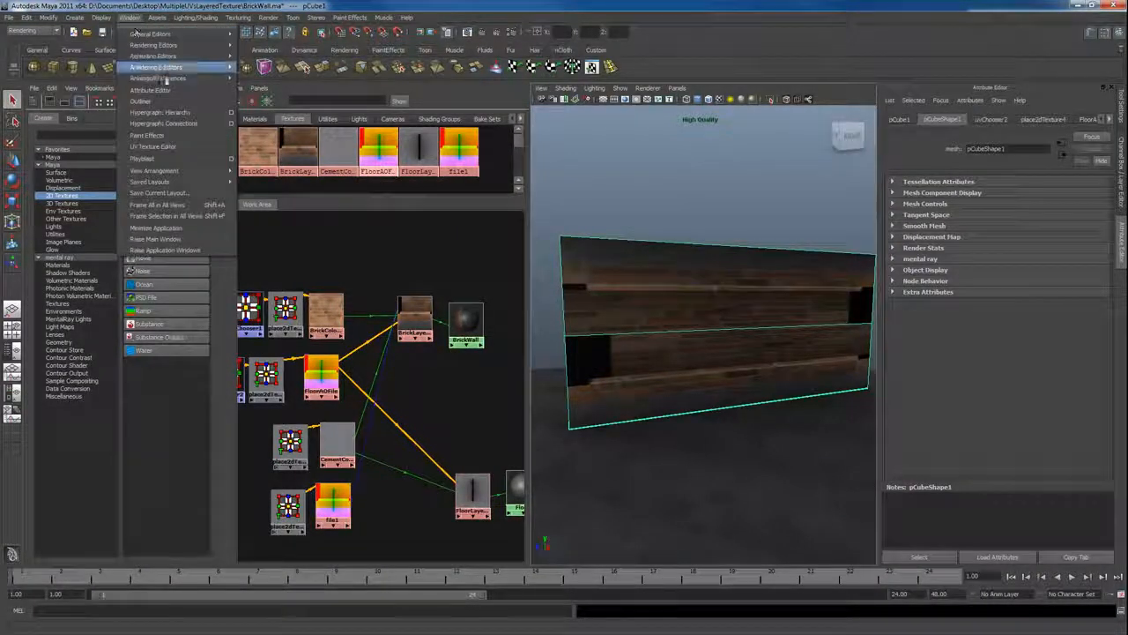
{"action": "mouse_move", "coordinate": [172, 46]}
{"action": "mouse_move", "coordinate": [165, 67]}
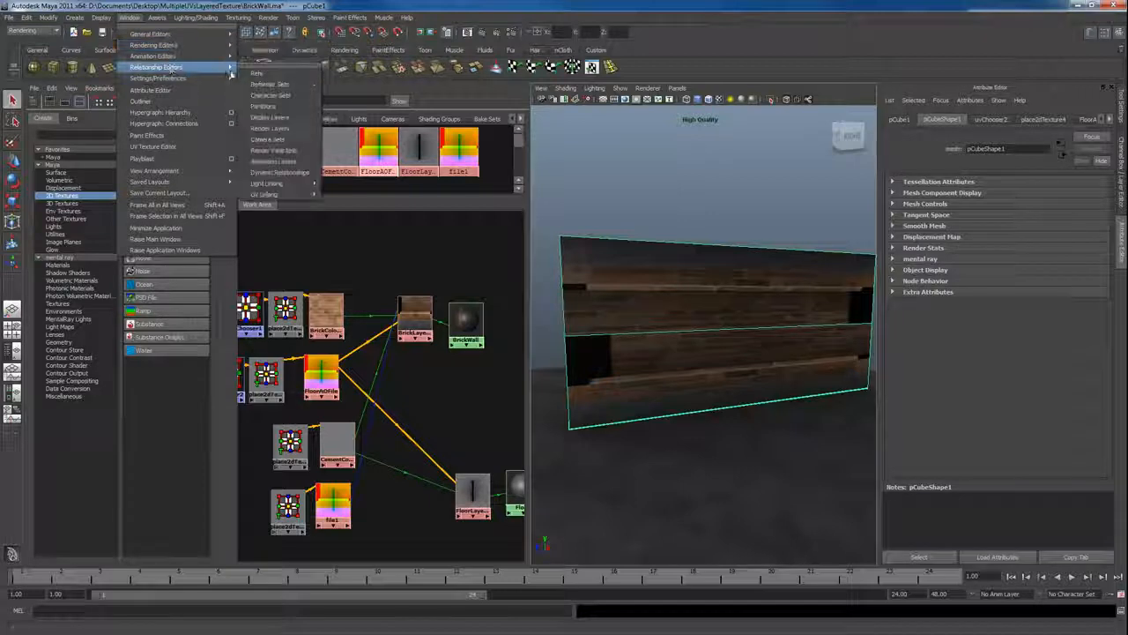
{"action": "mouse_move", "coordinate": [286, 194]}
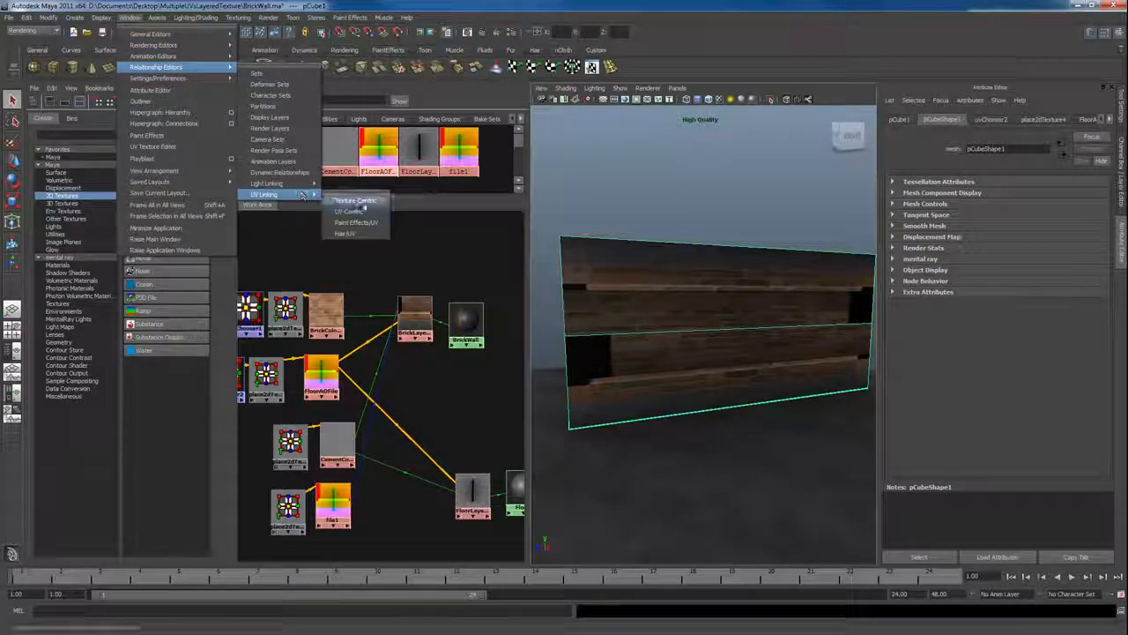
{"action": "left_click", "coordinate": [363, 207]}
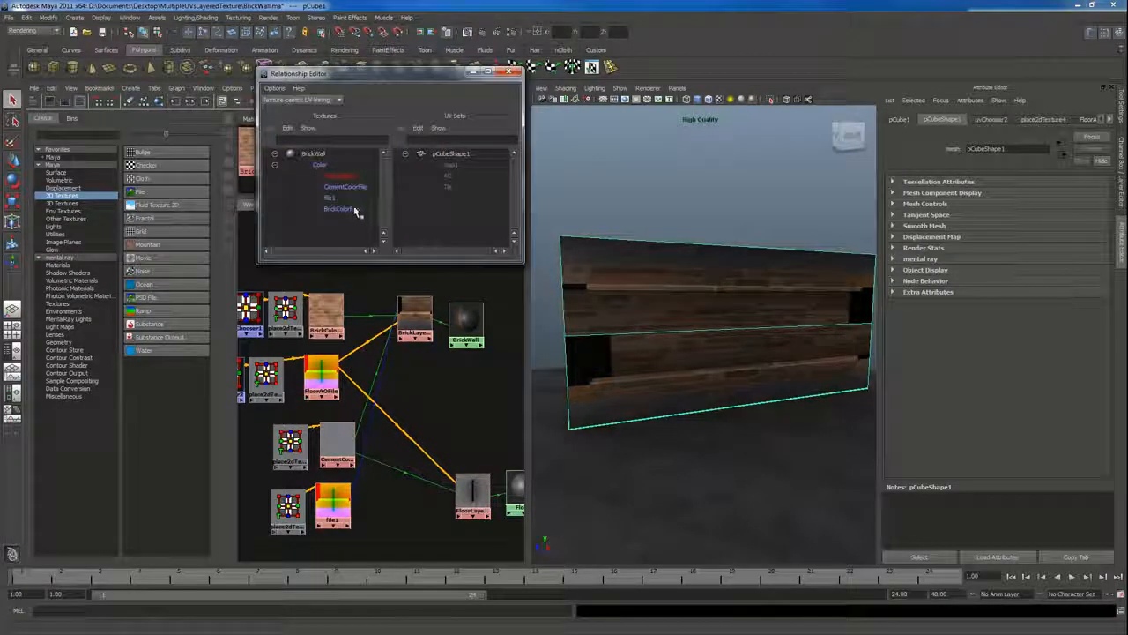
{"action": "left_click", "coordinate": [348, 187]}
{"action": "left_click", "coordinate": [448, 187]}
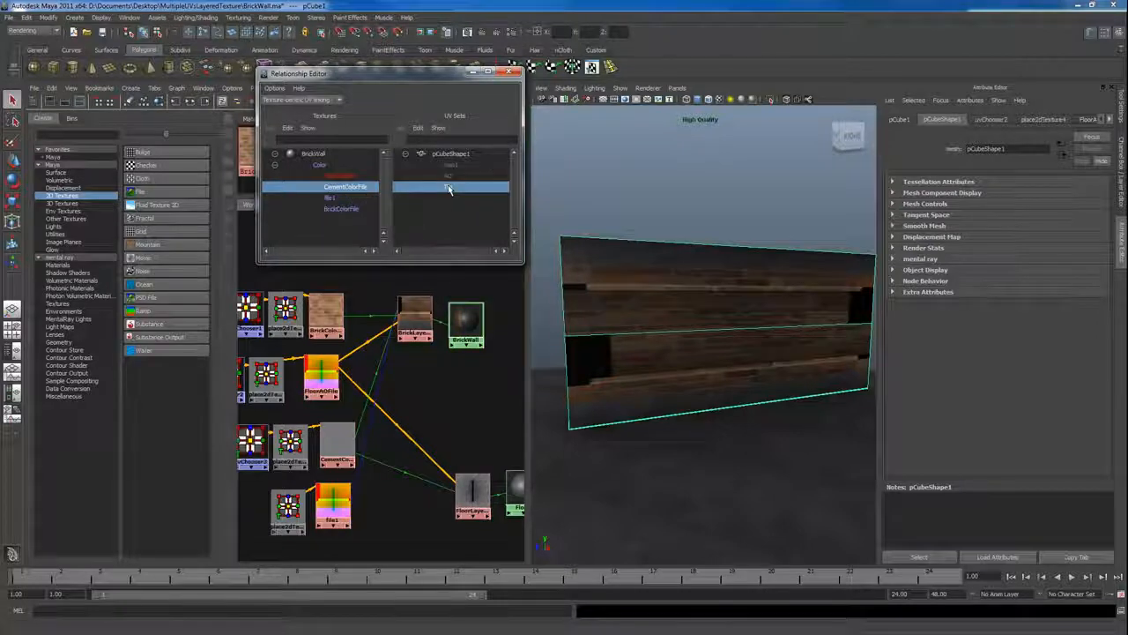
{"action": "left_click", "coordinate": [513, 71]}
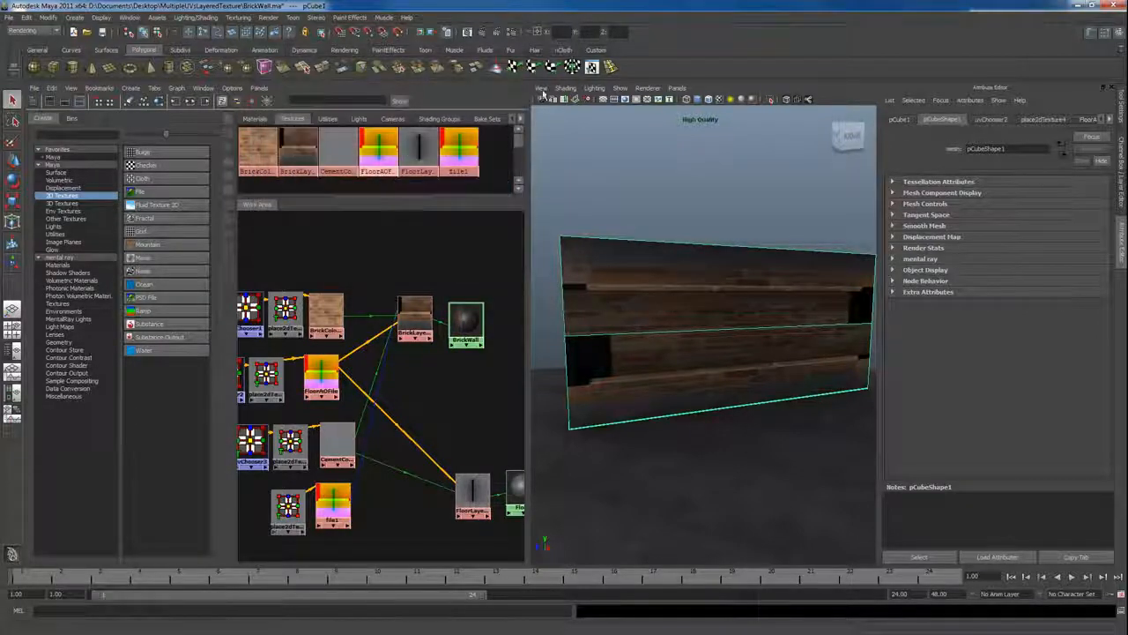
Step: Render the wall with the newly linked cement UVs, close the render, and examine the wall and floor from several angles
{"action": "left_click", "coordinate": [482, 32]}
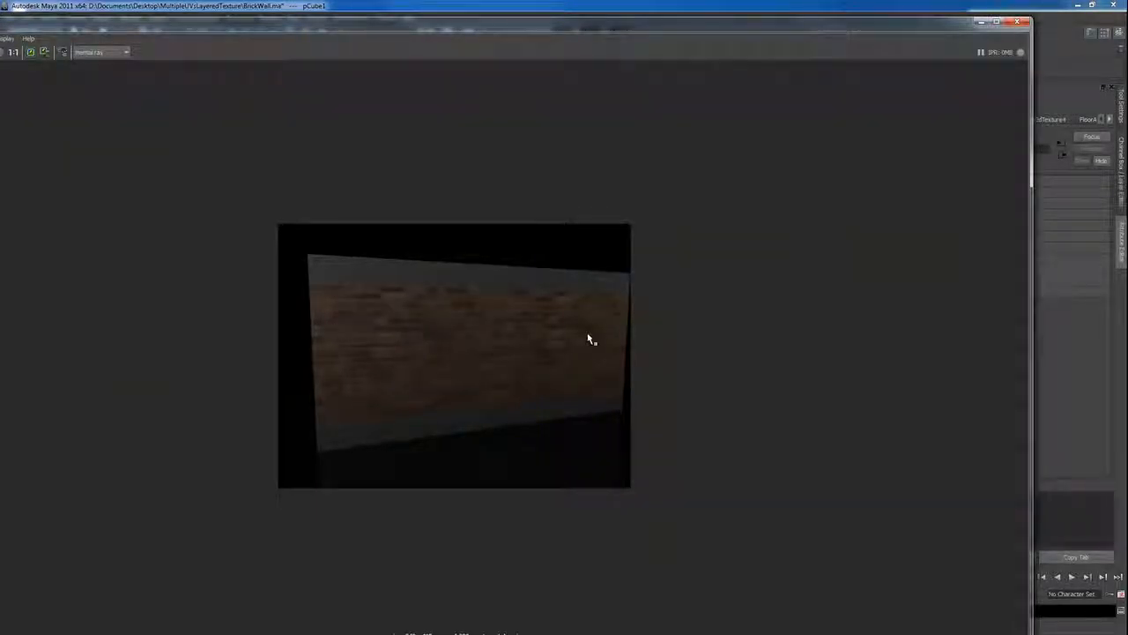
{"action": "left_click", "coordinate": [1018, 22]}
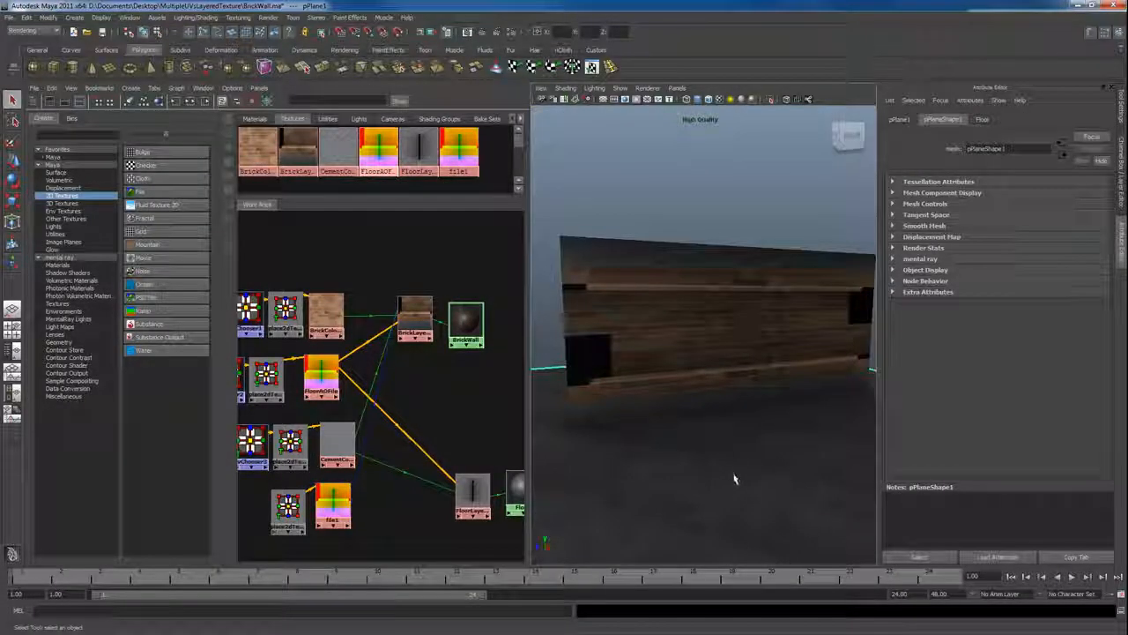
{"action": "left_click_drag", "start_coordinate": [675, 468], "coordinate": [705, 441], "text": "alt"}
{"action": "left_click_drag", "start_coordinate": [721, 363], "coordinate": [711, 335], "text": "alt"}
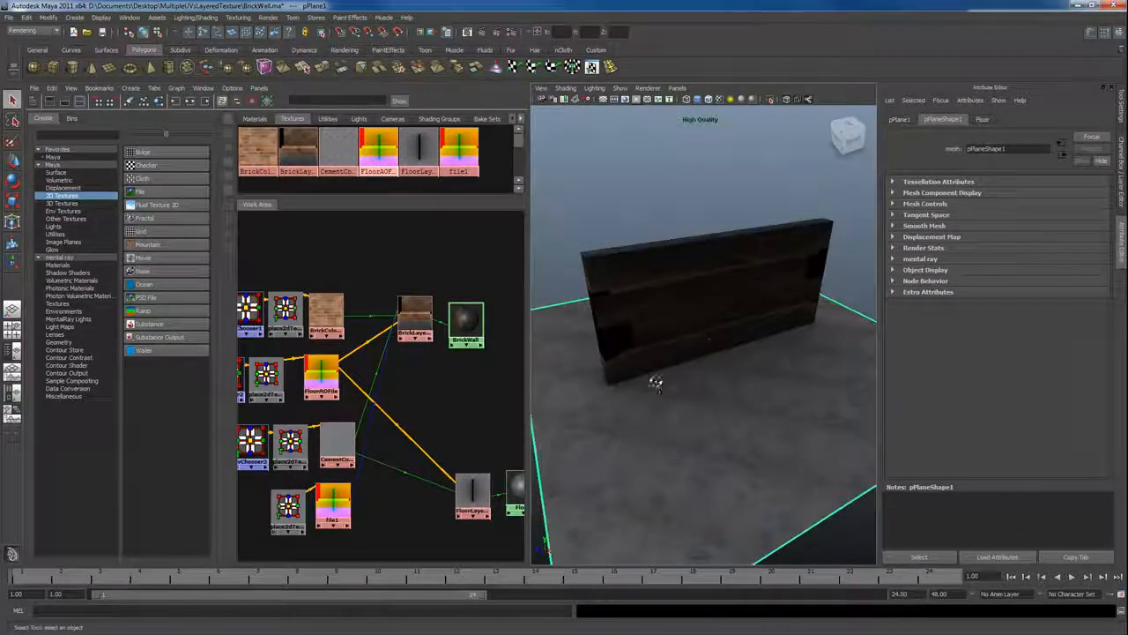
{"action": "left_click_drag", "start_coordinate": [655, 379], "coordinate": [680, 380], "text": "alt"}
{"action": "right_click_drag", "start_coordinate": [680, 380], "coordinate": [697, 380], "text": "alt"}
Step: Select the wall and compare its viewport texture with the BrickLayeredTex swatch in the node graph
{"action": "left_click", "coordinate": [641, 266]}
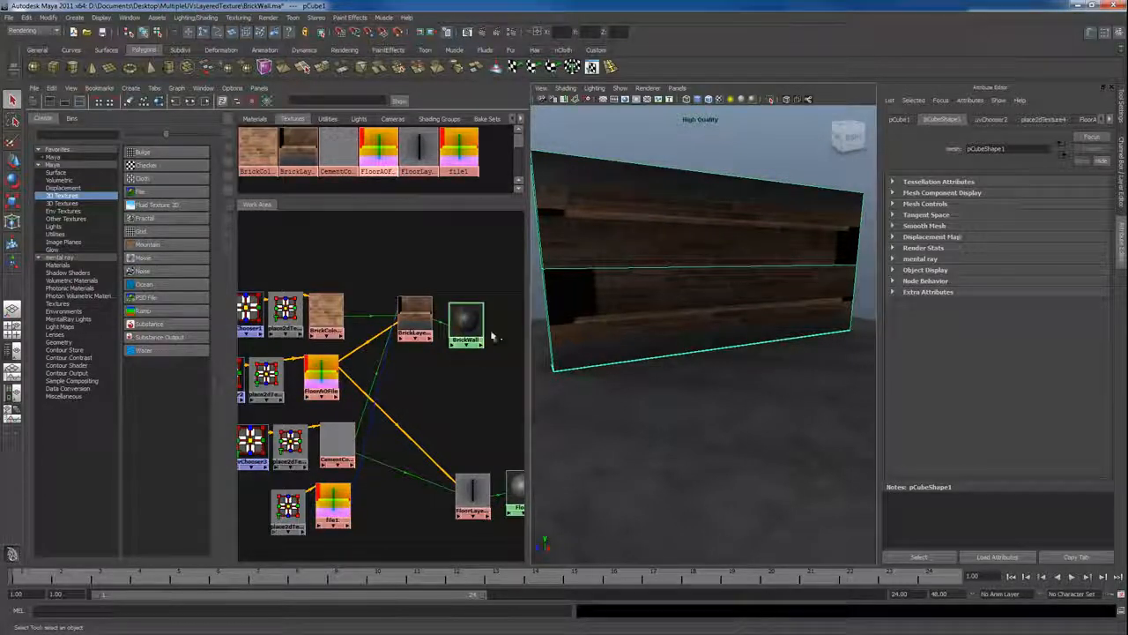
{"action": "scroll", "coordinate": [423, 335], "scroll_direction": "up", "scroll_amount": 3}
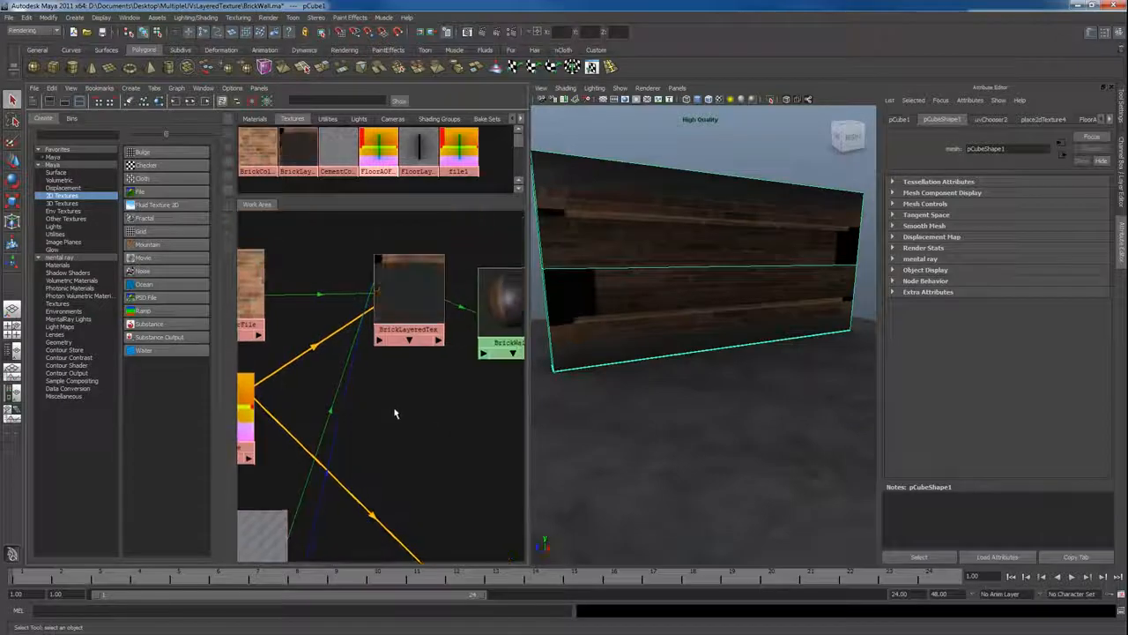
{"action": "scroll", "coordinate": [415, 397], "scroll_direction": "up", "scroll_amount": 2}
{"action": "scroll", "coordinate": [415, 352], "scroll_direction": "up", "scroll_amount": 2}
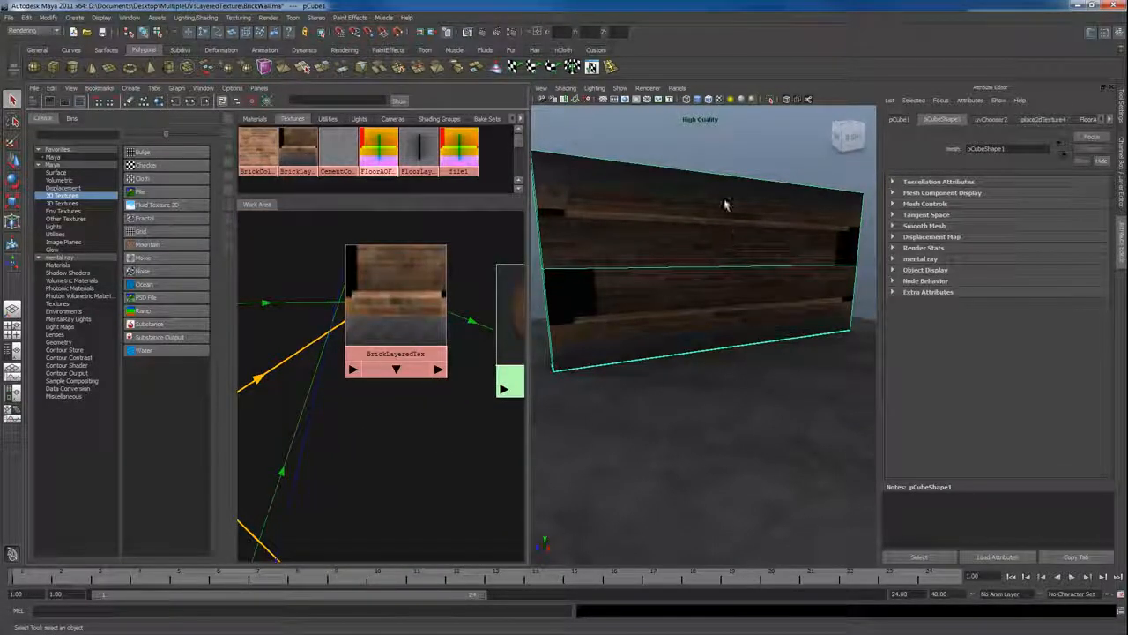
{"action": "right_click_drag", "start_coordinate": [698, 294], "coordinate": [622, 264], "text": "alt"}
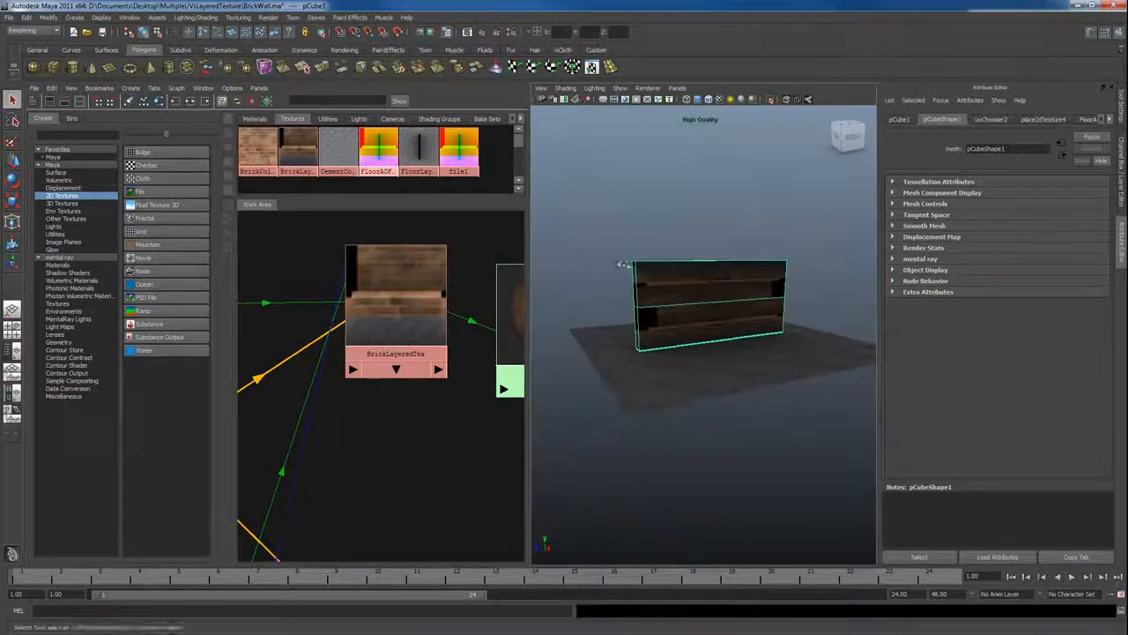
{"action": "mouse_move", "coordinate": [622, 264]}
{"action": "left_mouse_down", "text": "alt"}
{"action": "mouse_move", "coordinate": [712, 275]}
{"action": "mouse_move", "coordinate": [629, 272]}
{"action": "left_mouse_up", "text": "alt"}
Step: Shift the BrickWall material node aside, create a new Layered Texture node, and place it below BrickLayeredTex
{"action": "scroll", "coordinate": [361, 291], "scroll_direction": "down", "scroll_amount": 4}
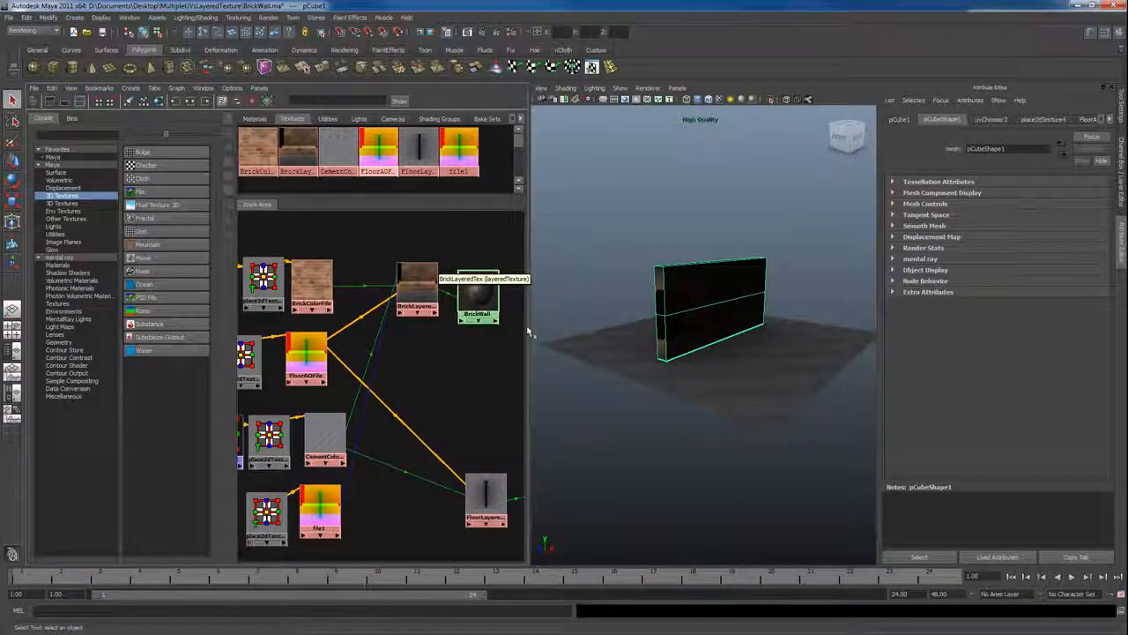
{"action": "left_click_drag", "start_coordinate": [486, 288], "coordinate": [512, 315]}
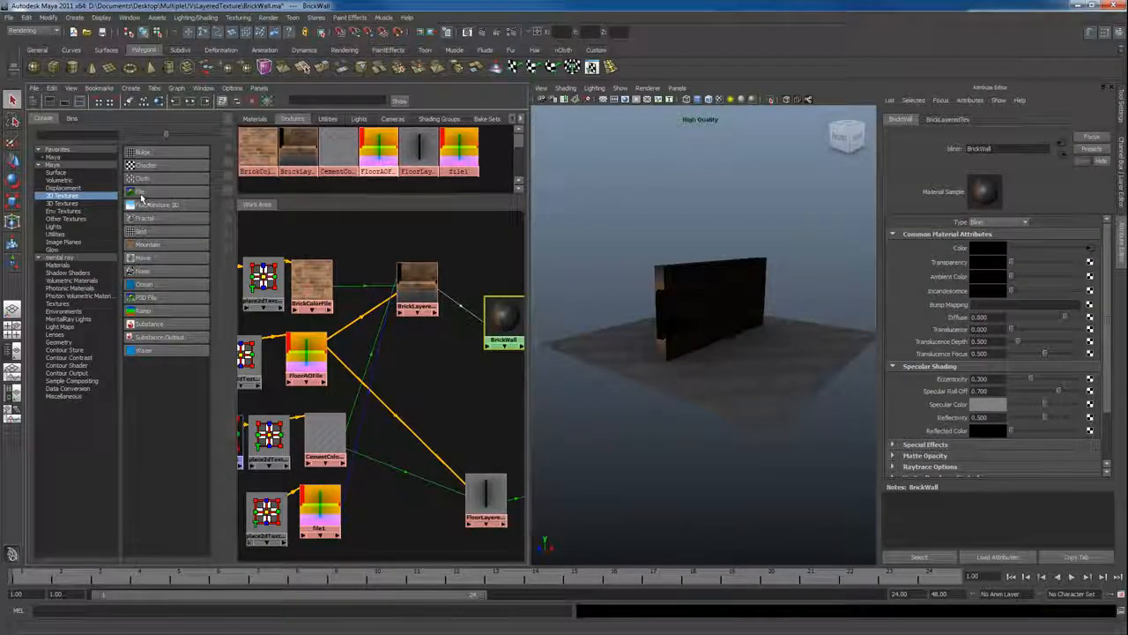
{"action": "left_click", "coordinate": [55, 166]}
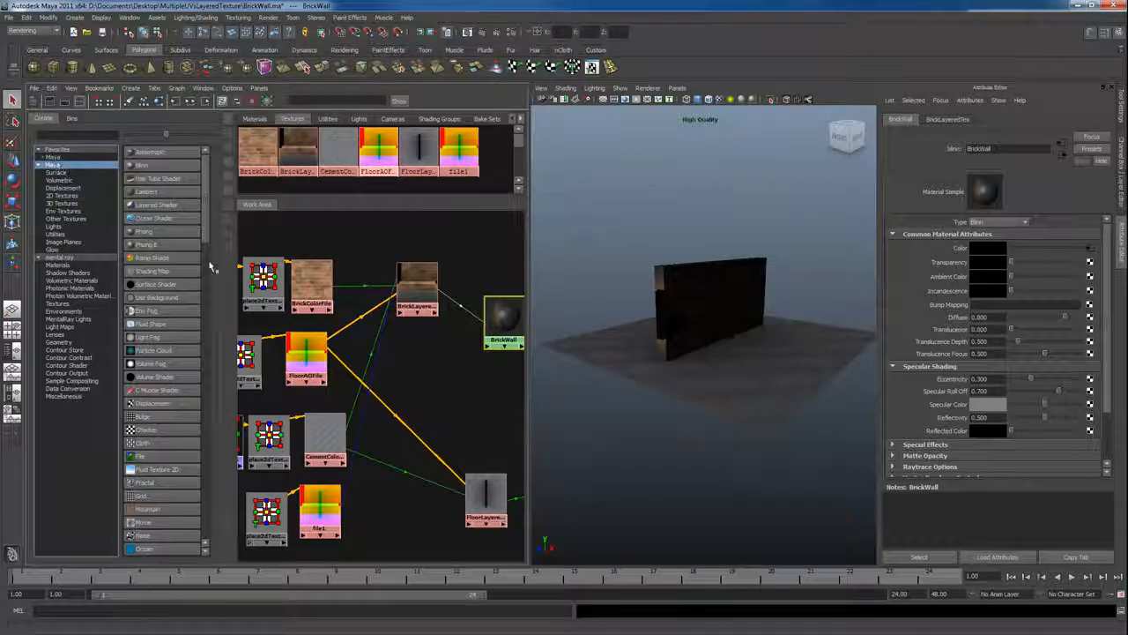
{"action": "left_click_drag", "start_coordinate": [206, 252], "coordinate": [193, 370]}
{"action": "left_click", "coordinate": [159, 363]}
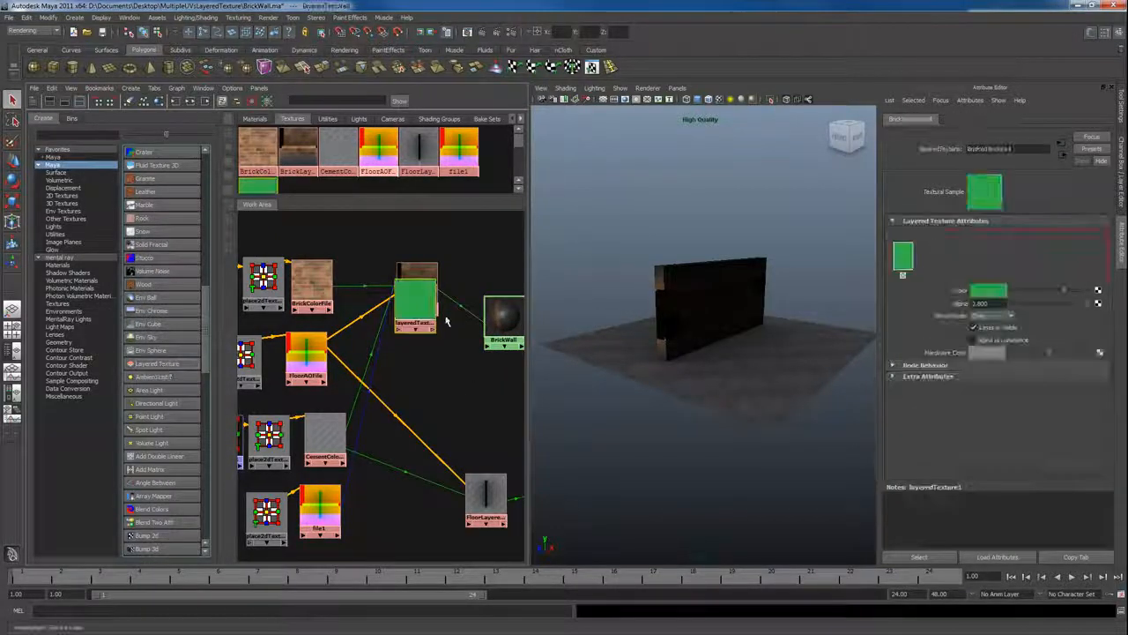
{"action": "left_click_drag", "start_coordinate": [415, 300], "coordinate": [432, 374]}
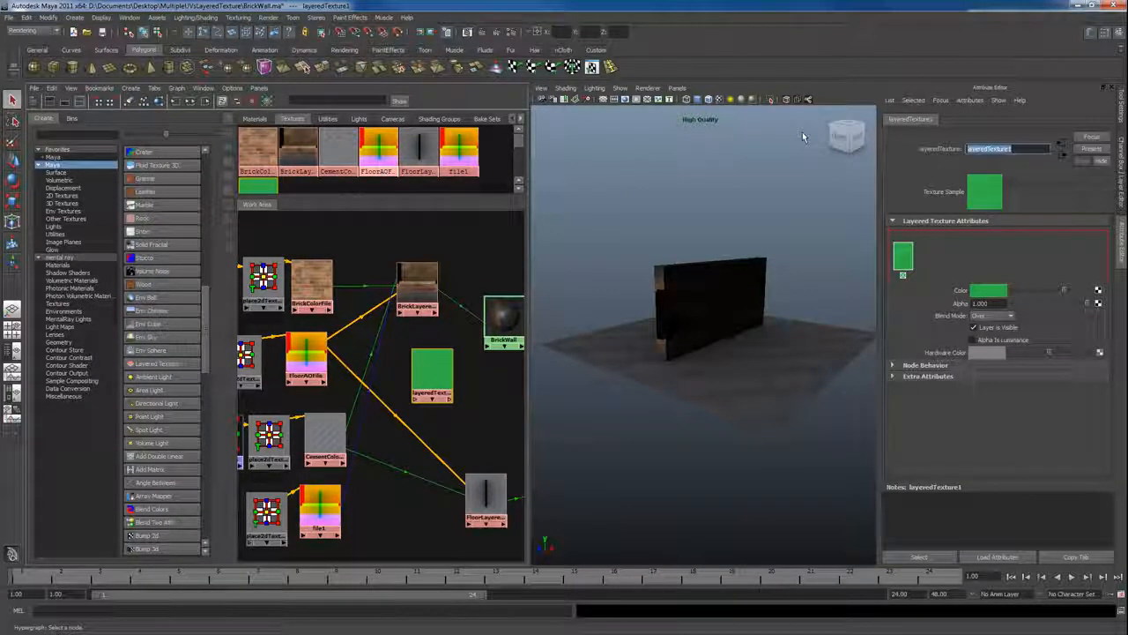
Step: Rename the new layered texture BrickNormalLayeredTex and connect it to the BrickWall material's bump mapping
{"action": "type", "text": "BrickWallL"}
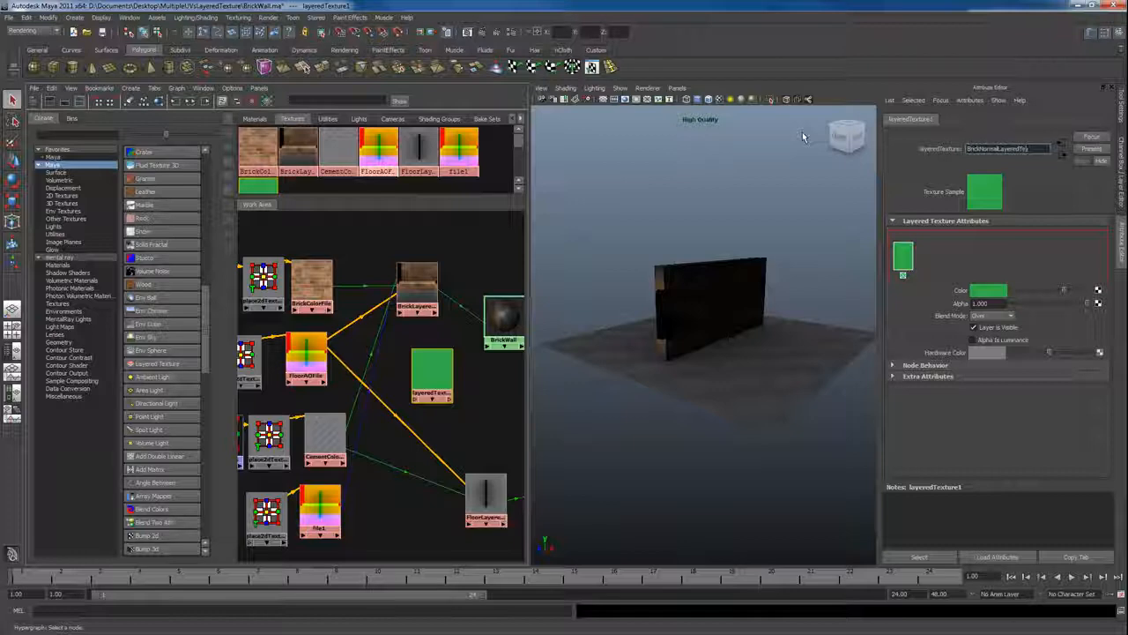
{"action": "key", "text": "Return"}
{"action": "left_click", "coordinate": [513, 311]}
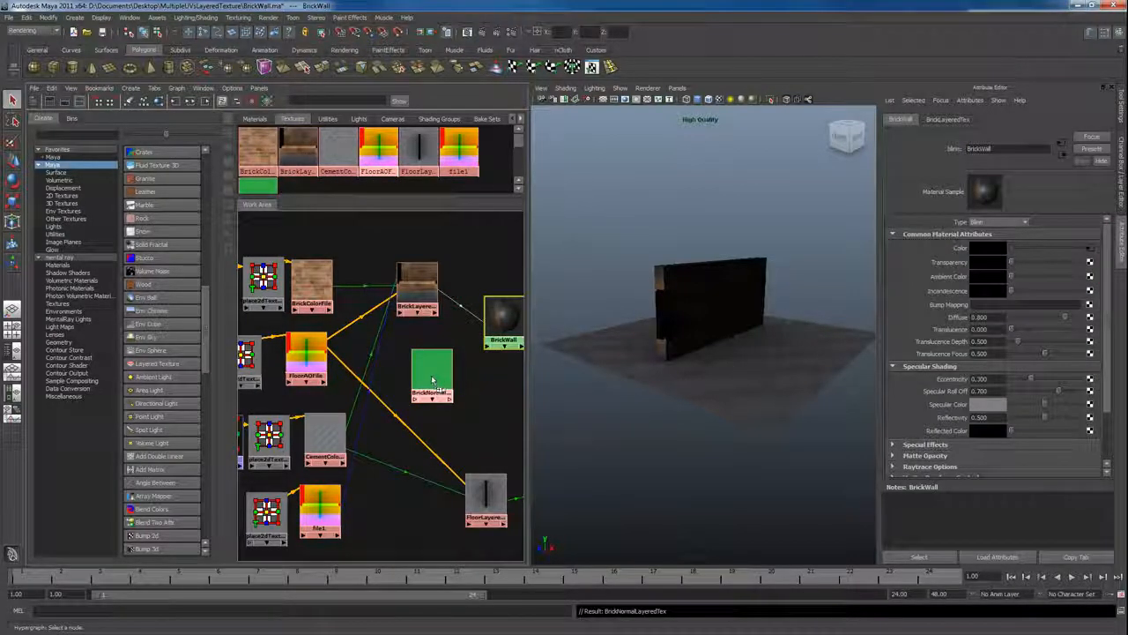
{"action": "middle_click_drag", "start_coordinate": [433, 381], "coordinate": [978, 304]}
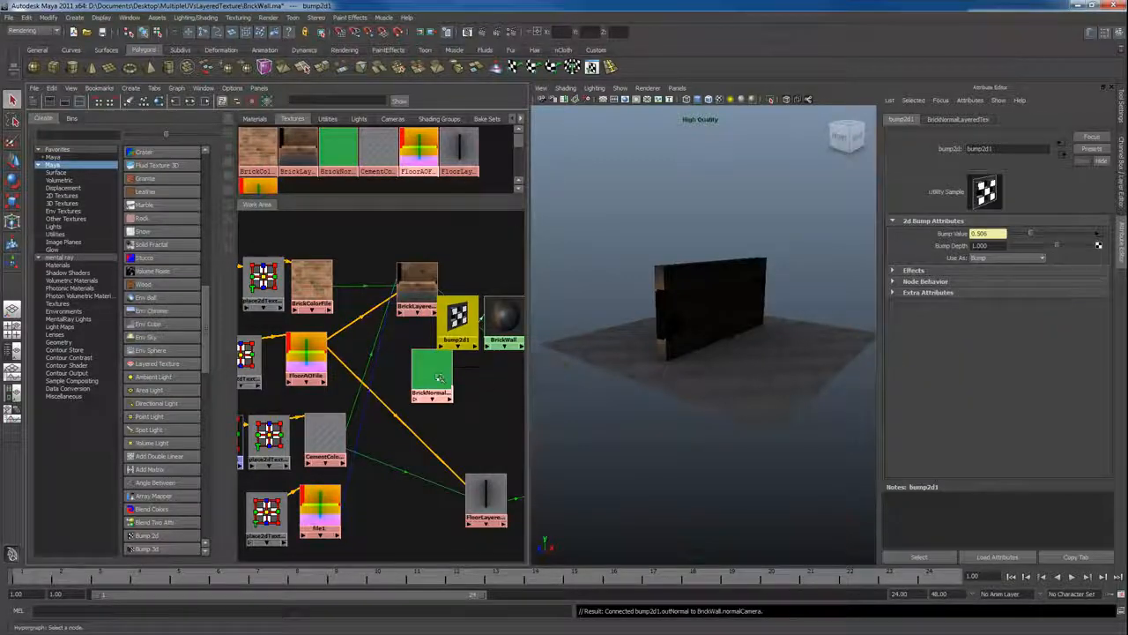
Step: Set the bump2d1 node to use Tangent Space Normals and space it apart from BrickNormalLayeredTex in the node graph
{"action": "left_click", "coordinate": [1005, 258]}
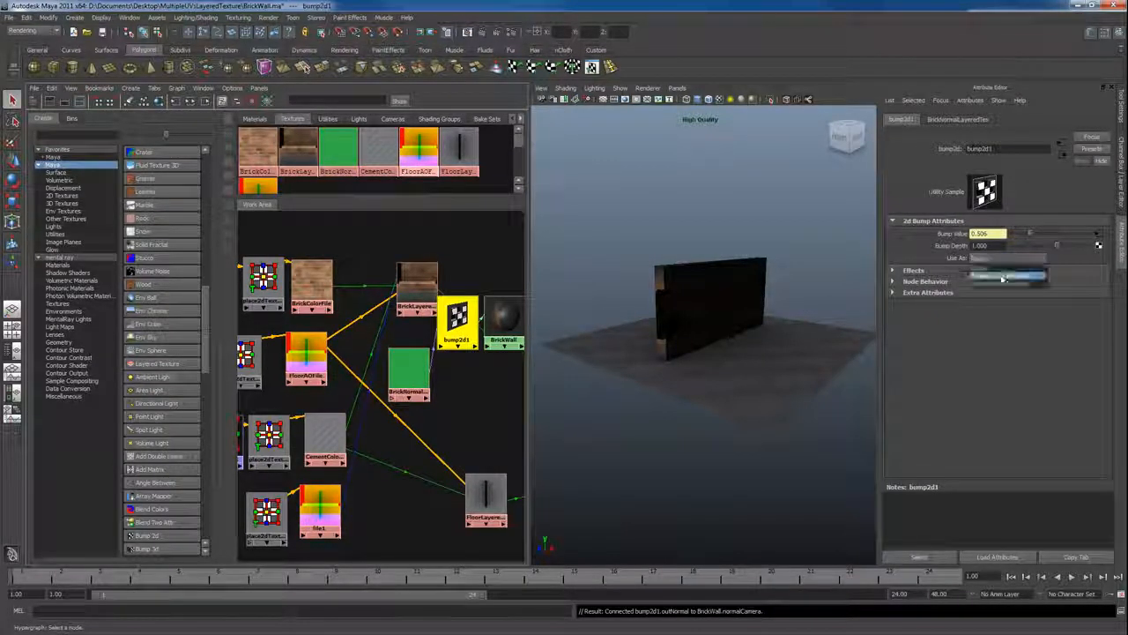
{"action": "left_click", "coordinate": [1005, 270]}
{"action": "middle_click_drag", "start_coordinate": [407, 375], "coordinate": [456, 319]}
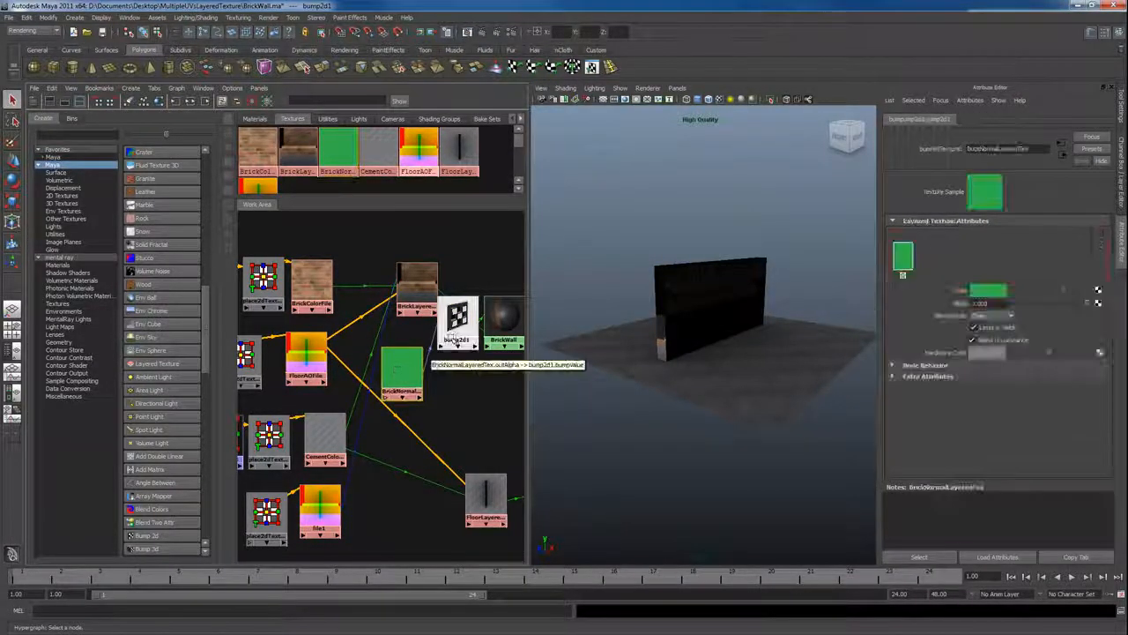
{"action": "left_click_drag", "start_coordinate": [456, 319], "coordinate": [458, 348]}
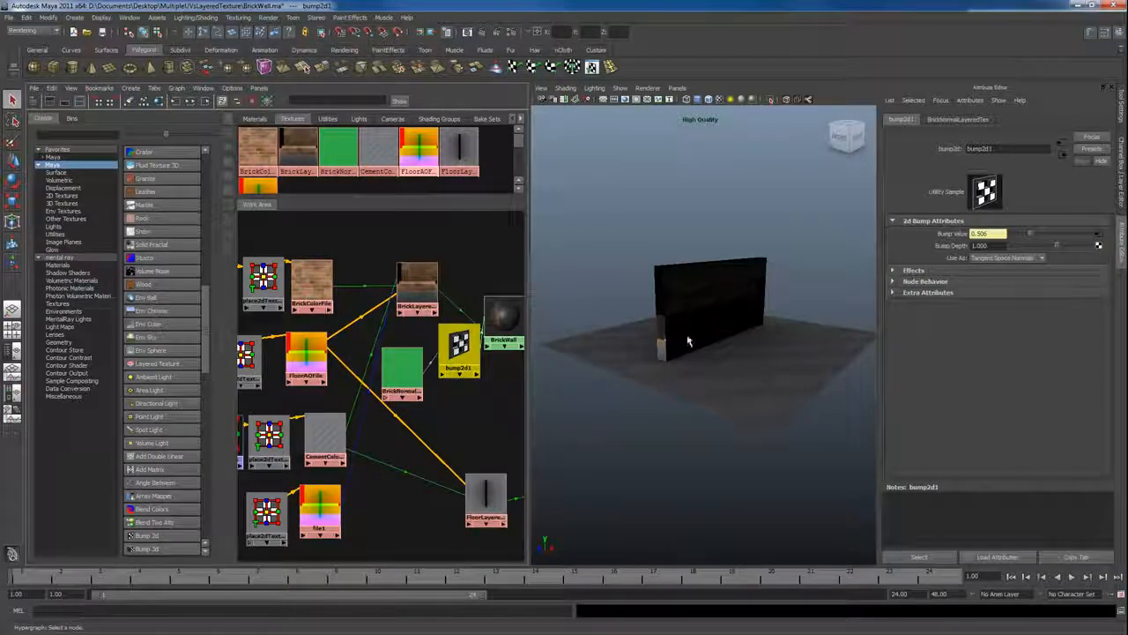
{"action": "left_click_drag", "start_coordinate": [689, 342], "coordinate": [588, 372], "text": "alt"}
{"action": "left_click", "coordinate": [388, 372]}
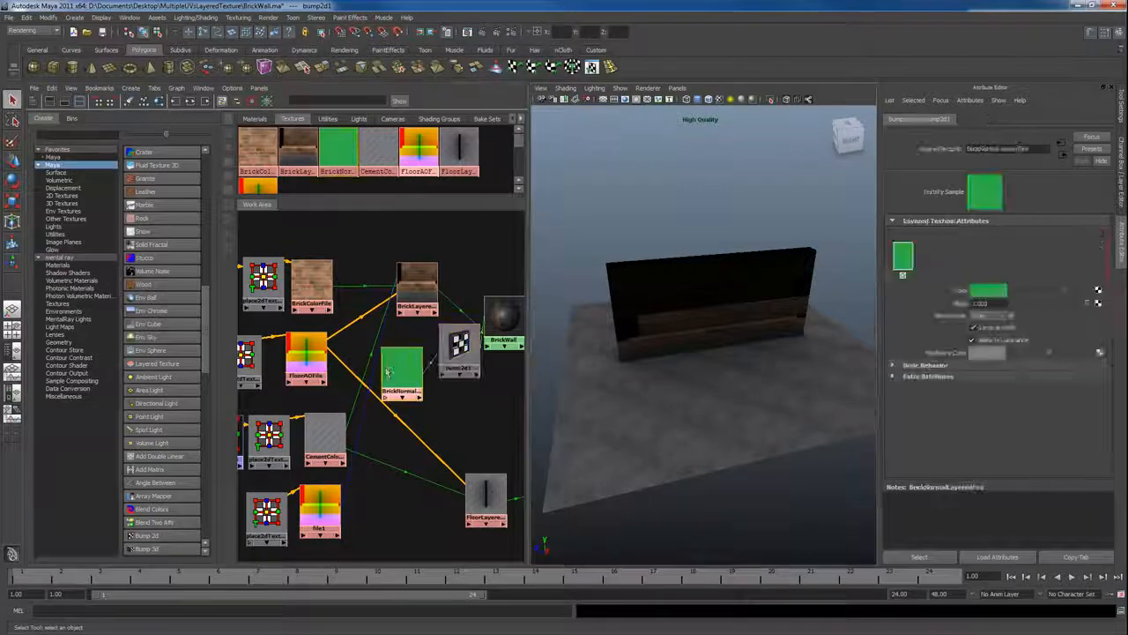
Step: Rearrange the node graph, moving the brick and AO nodes up and the cement nodes down to clear space around BrickNormalLayeredTex
{"action": "right_click_drag", "start_coordinate": [360, 278], "coordinate": [323, 300], "text": "alt"}
{"action": "left_click_drag", "start_coordinate": [360, 274], "coordinate": [264, 358]}
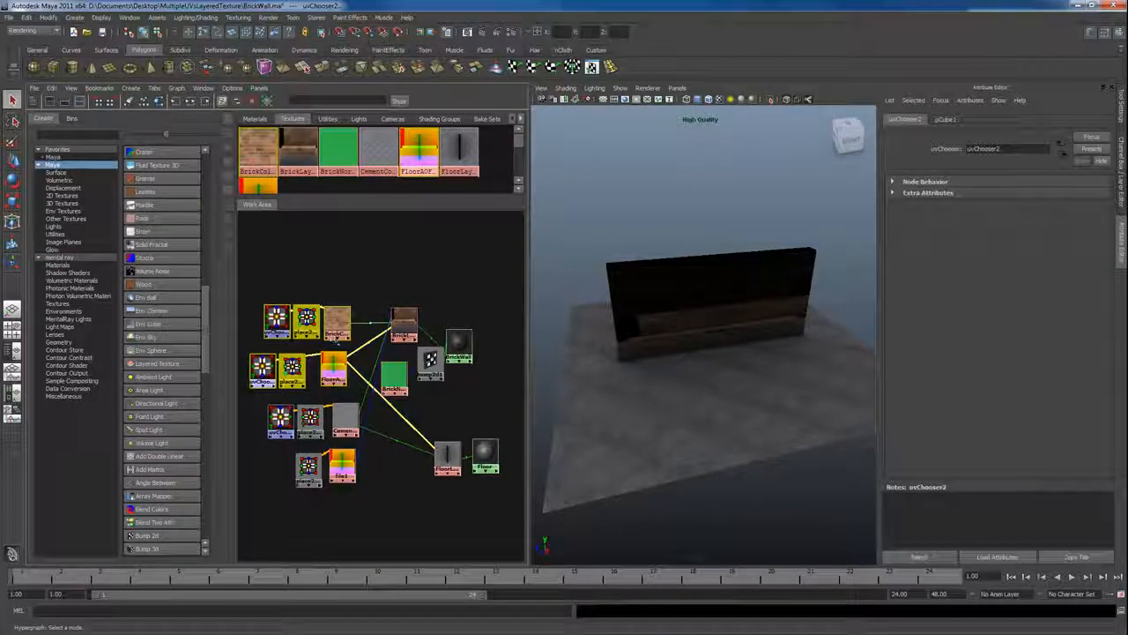
{"action": "middle_click_drag", "start_coordinate": [336, 314], "coordinate": [342, 327]}
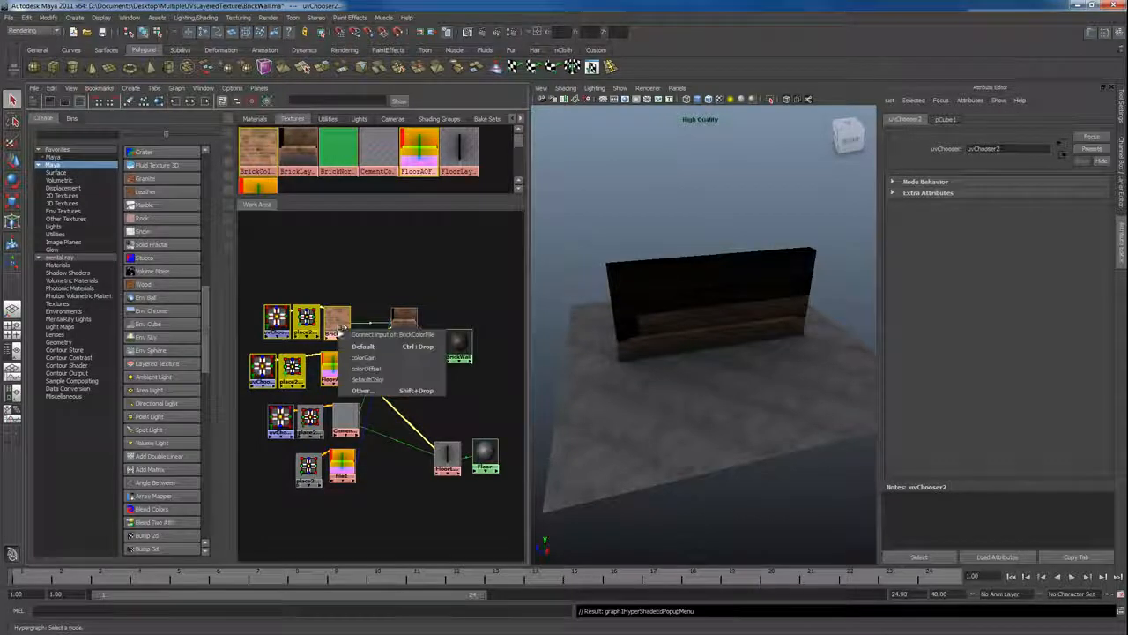
{"action": "left_click", "coordinate": [378, 285]}
{"action": "left_click_drag", "start_coordinate": [264, 388], "coordinate": [262, 390]}
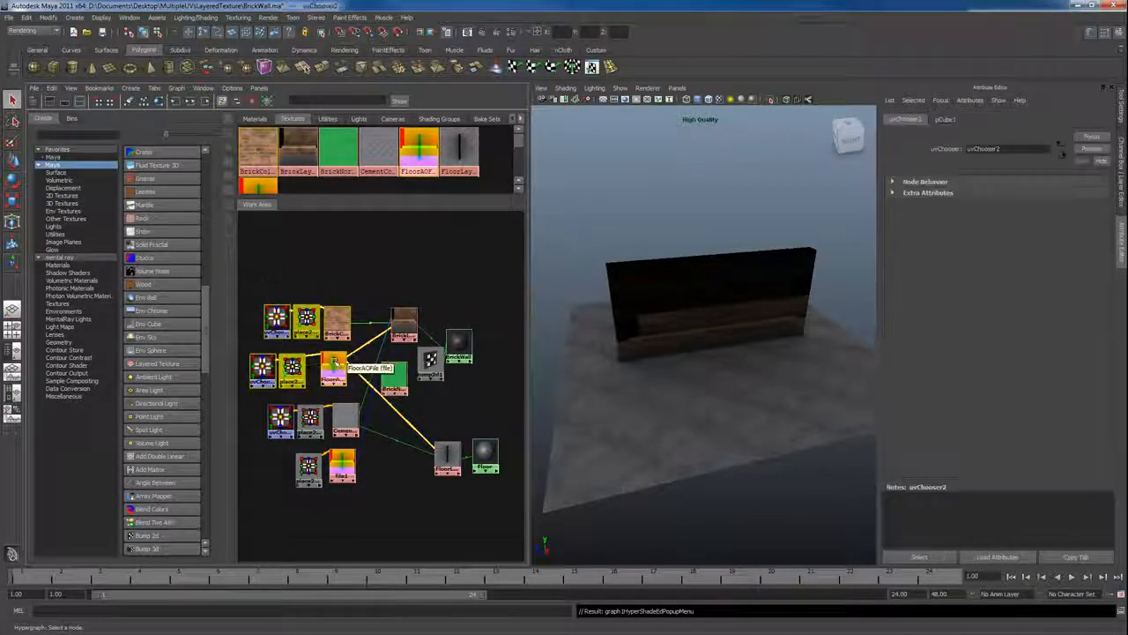
{"action": "left_click_drag", "start_coordinate": [306, 319], "coordinate": [302, 258]}
{"action": "mouse_move", "coordinate": [254, 386]}
{"action": "left_mouse_down"}
{"action": "mouse_move", "coordinate": [344, 473]}
{"action": "mouse_move", "coordinate": [339, 513]}
{"action": "left_mouse_up"}
{"action": "left_click_drag", "start_coordinate": [394, 395], "coordinate": [337, 399]}
{"action": "left_click_drag", "start_coordinate": [436, 363], "coordinate": [407, 374]}
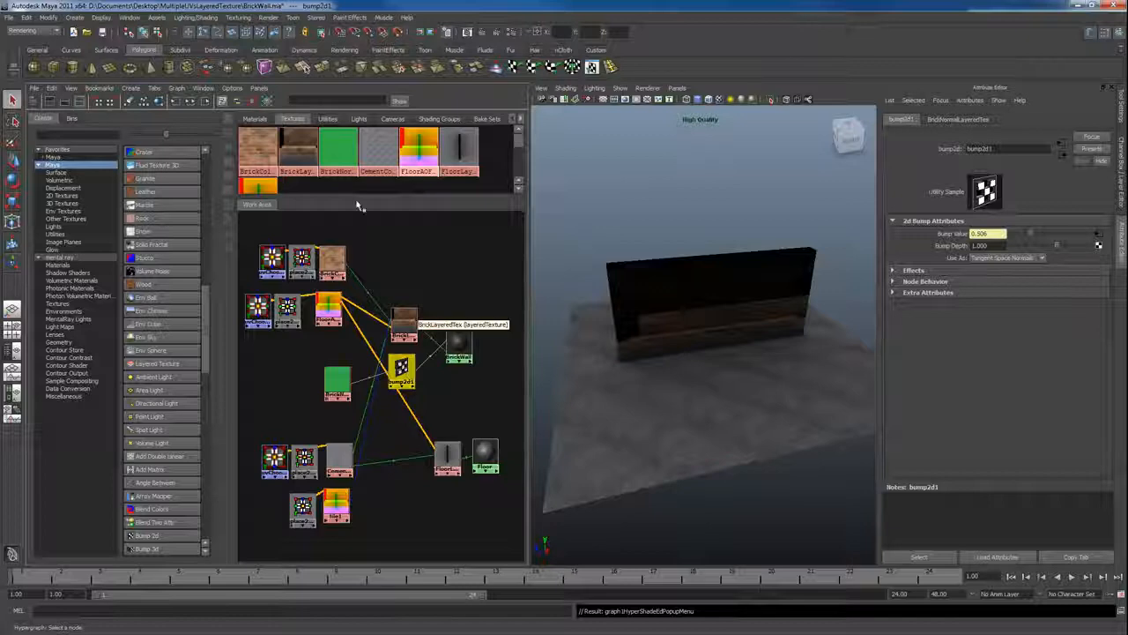
Step: Create a File texture, place its nodes beside BrickNormalLayeredTex, and load BrickNormal.png into it
{"action": "middle_click_drag", "start_coordinate": [344, 356], "coordinate": [377, 349], "text": "alt"}
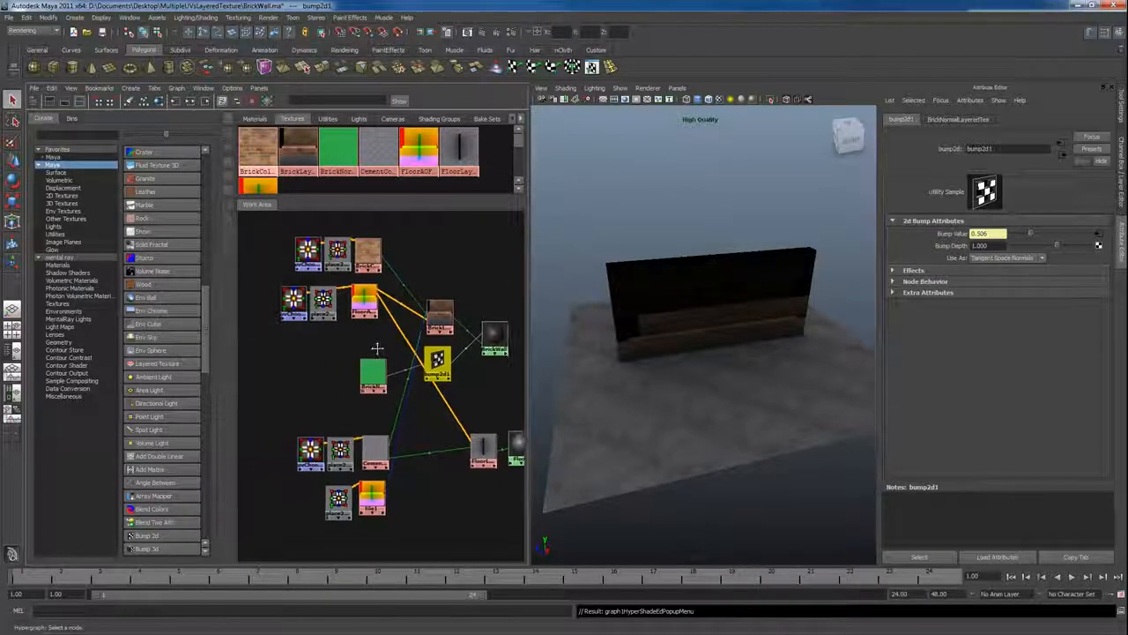
{"action": "left_click", "coordinate": [61, 195]}
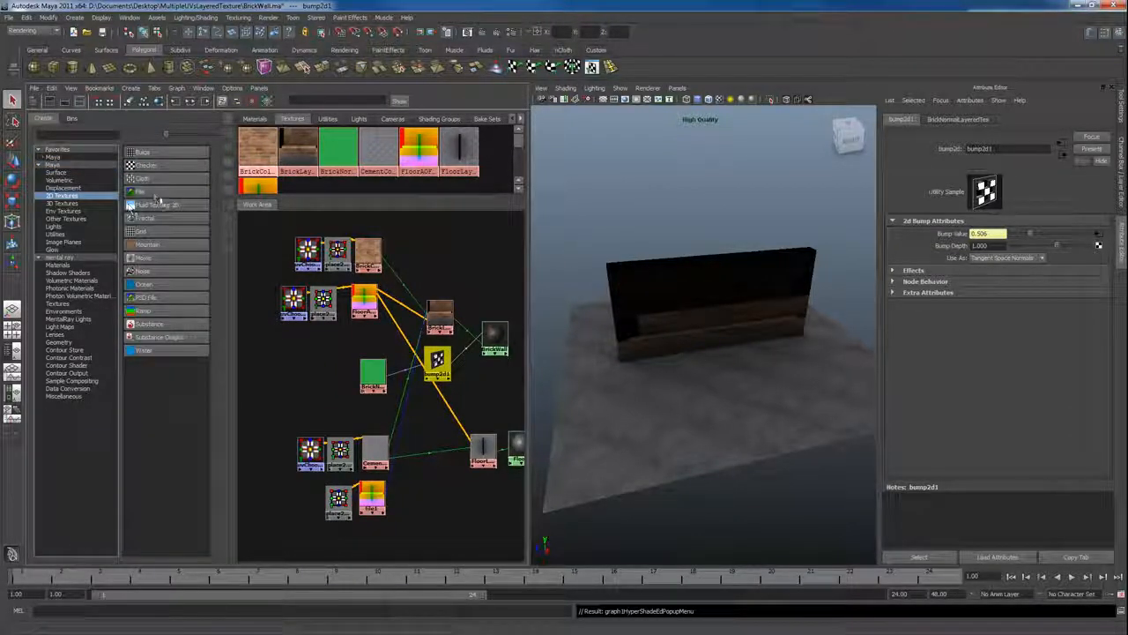
{"action": "left_click", "coordinate": [141, 191]}
{"action": "left_click_drag", "start_coordinate": [339, 388], "coordinate": [259, 375]}
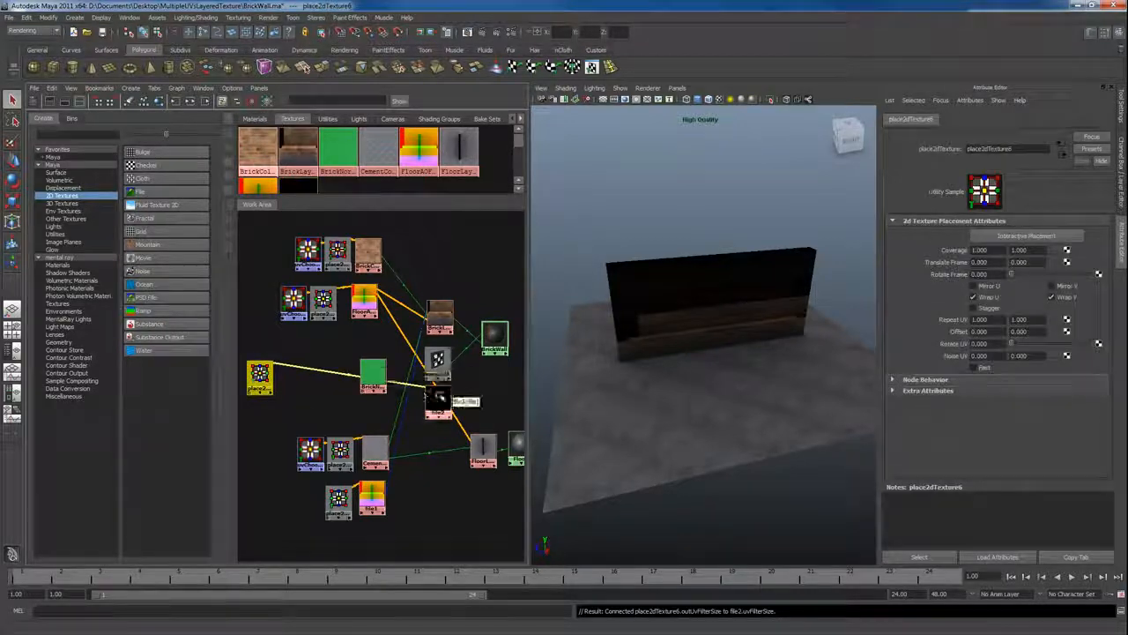
{"action": "left_click_drag", "start_coordinate": [436, 398], "coordinate": [326, 374]}
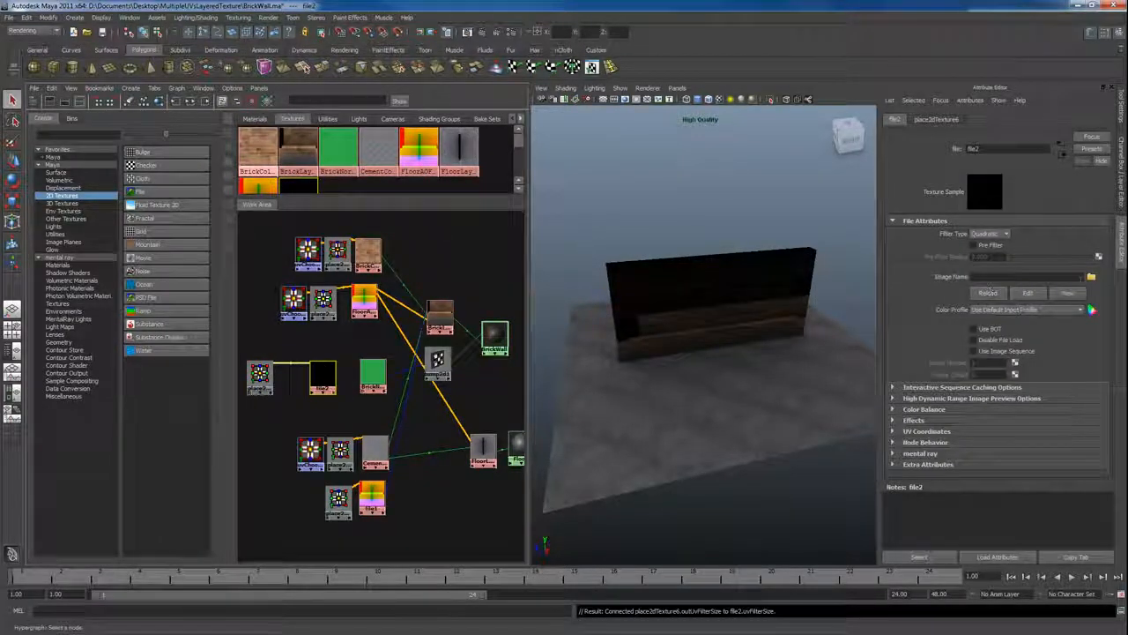
{"action": "left_click", "coordinate": [1090, 278]}
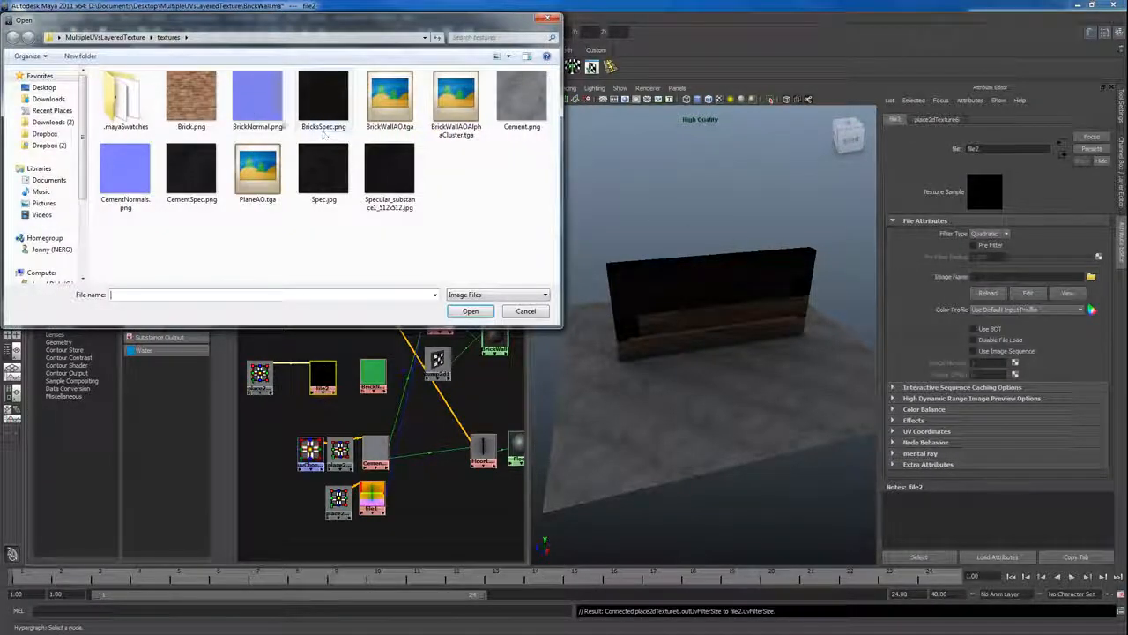
{"action": "double_click", "coordinate": [254, 112]}
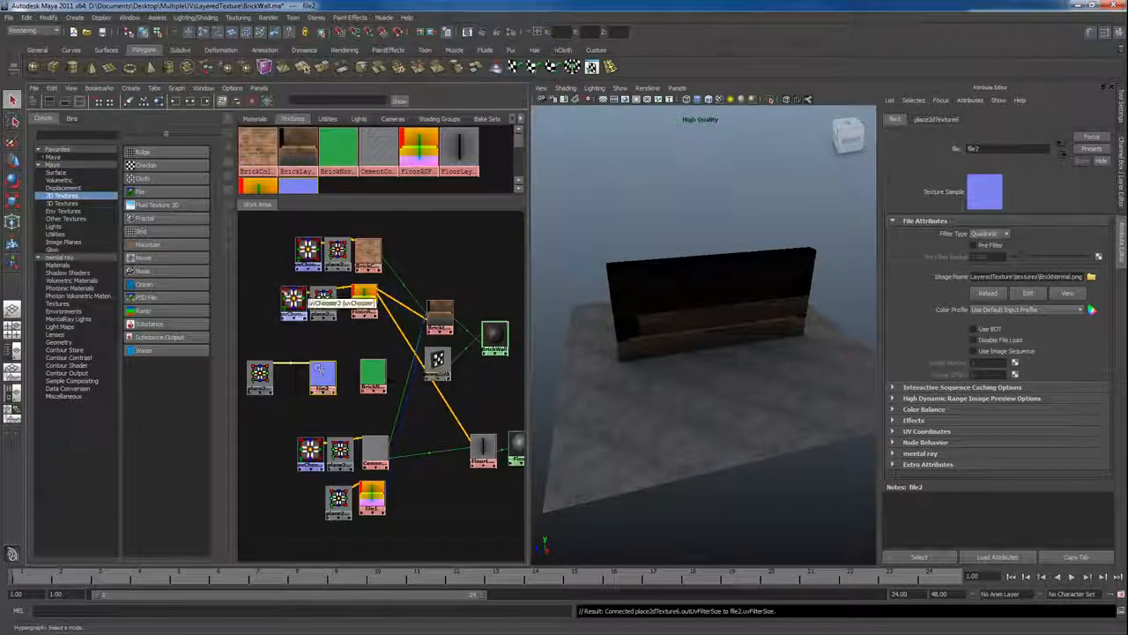
{"action": "mouse_move", "coordinate": [307, 251]}
{"action": "left_mouse_down"}
{"action": "mouse_move", "coordinate": [275, 251]}
{"action": "mouse_move", "coordinate": [328, 252]}
{"action": "left_mouse_up"}
{"action": "left_click", "coordinate": [337, 253]}
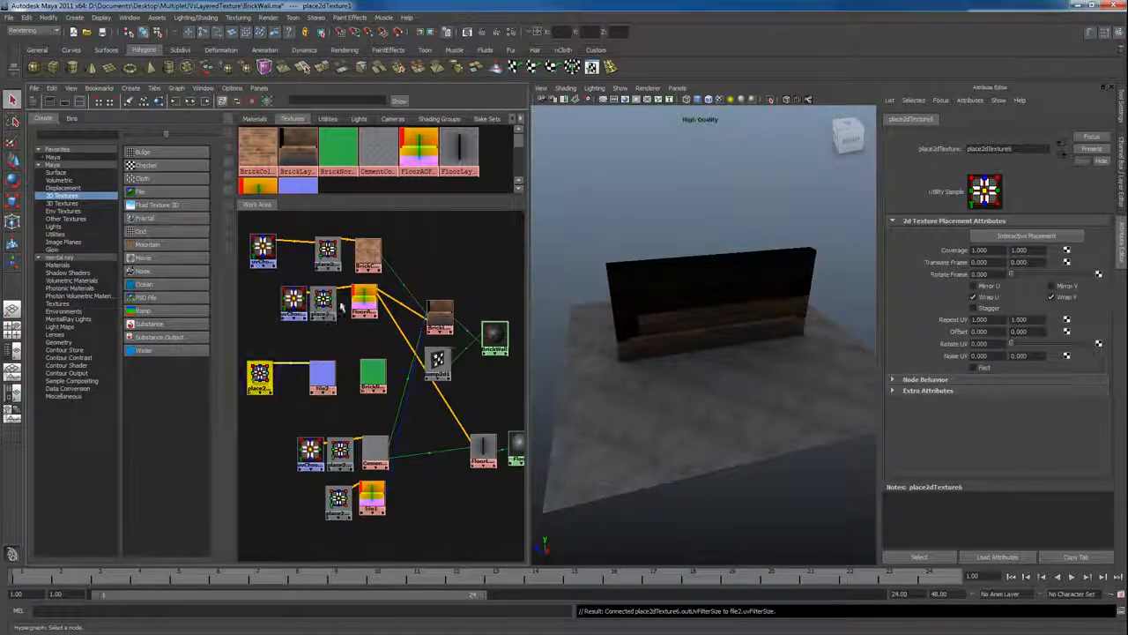
{"action": "left_click", "coordinate": [327, 251]}
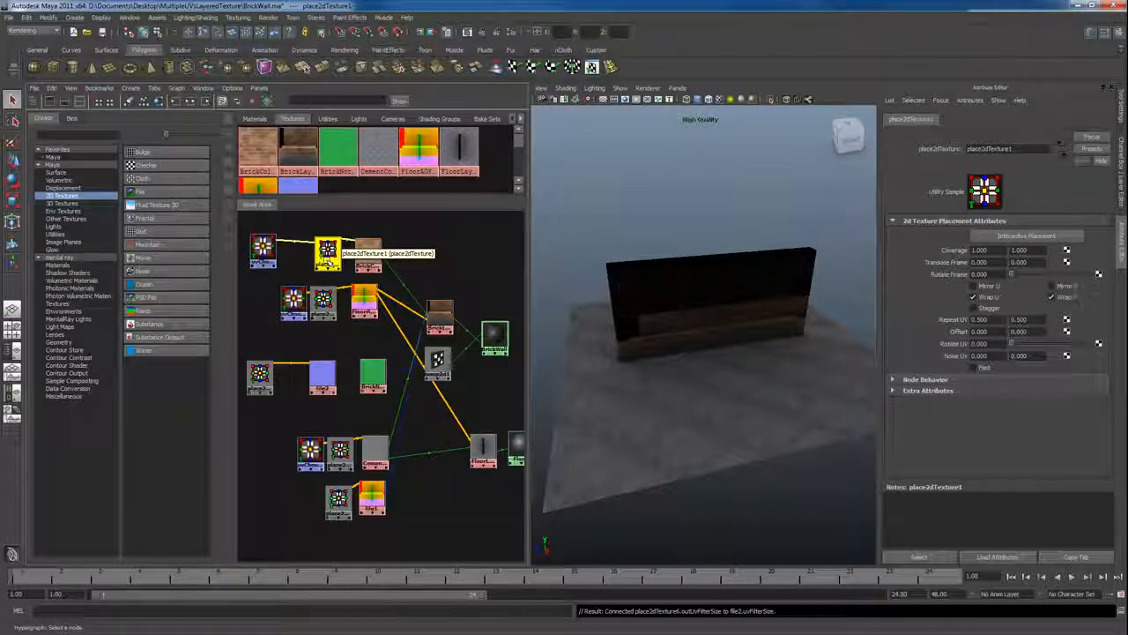
{"action": "key", "text": "Delete"}
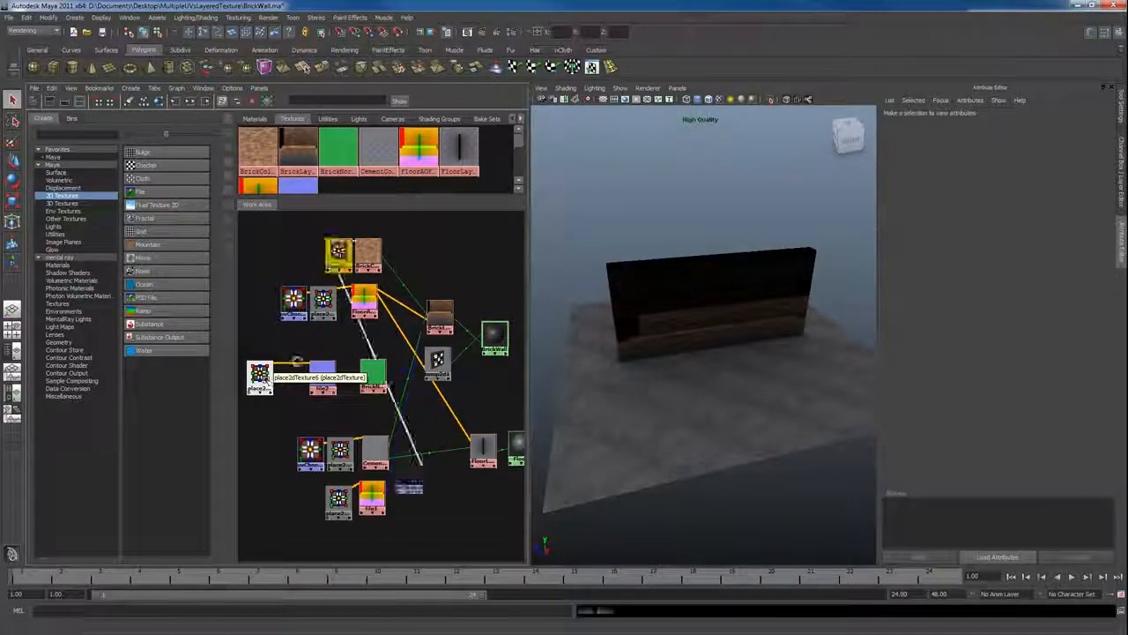
{"action": "key", "text": "ctrl+z"}
Step: Connect the brick color's place2dTexture1 to the BrickNormal file with the default connection, and delete the file's own place2dTexture6 node
{"action": "left_click_drag", "start_coordinate": [256, 262], "coordinate": [252, 245]}
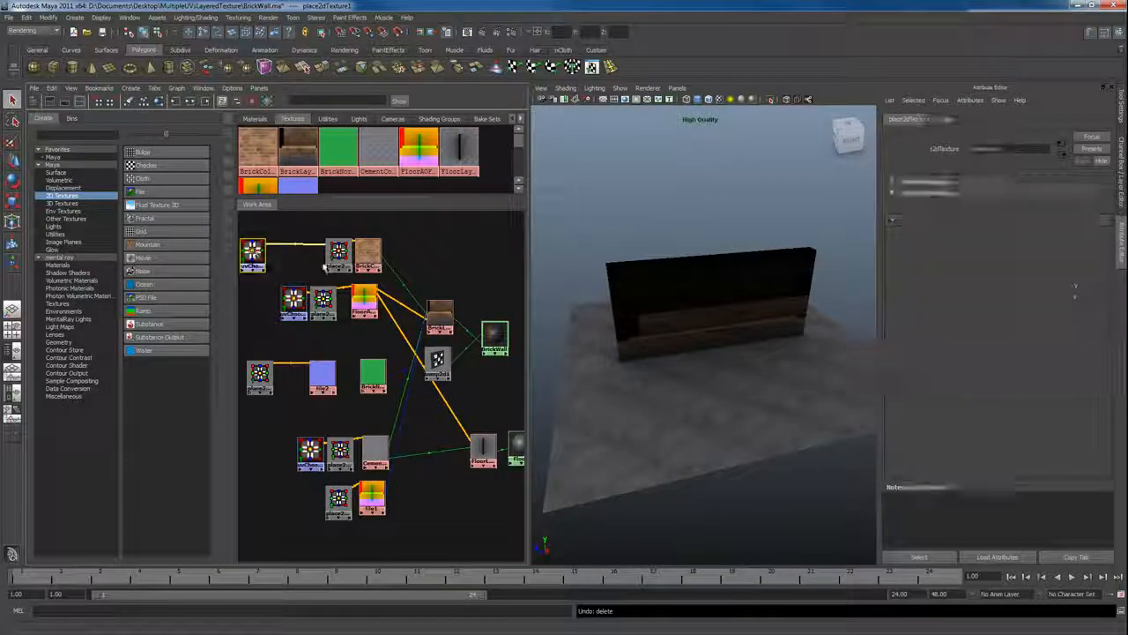
{"action": "left_click_drag", "start_coordinate": [338, 249], "coordinate": [312, 252]}
{"action": "middle_click_drag", "start_coordinate": [299, 281], "coordinate": [396, 369], "text": "alt"}
{"action": "left_click", "coordinate": [330, 351]}
{"action": "middle_click_drag", "start_coordinate": [393, 267], "coordinate": [398, 370]}
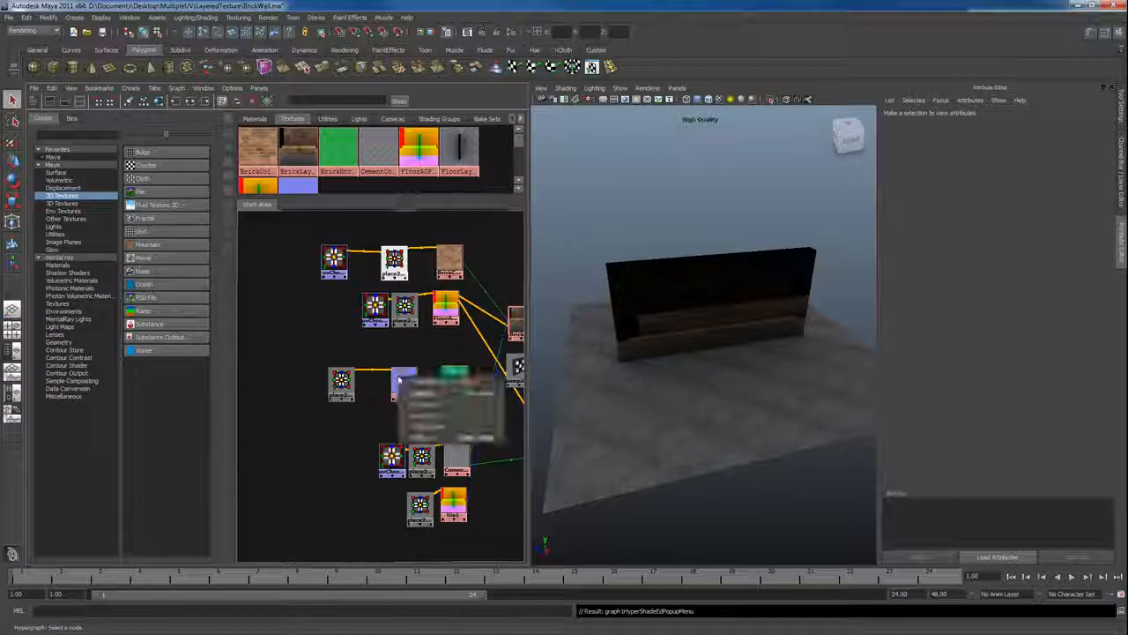
{"action": "left_click", "coordinate": [416, 395]}
{"action": "left_click", "coordinate": [342, 382]}
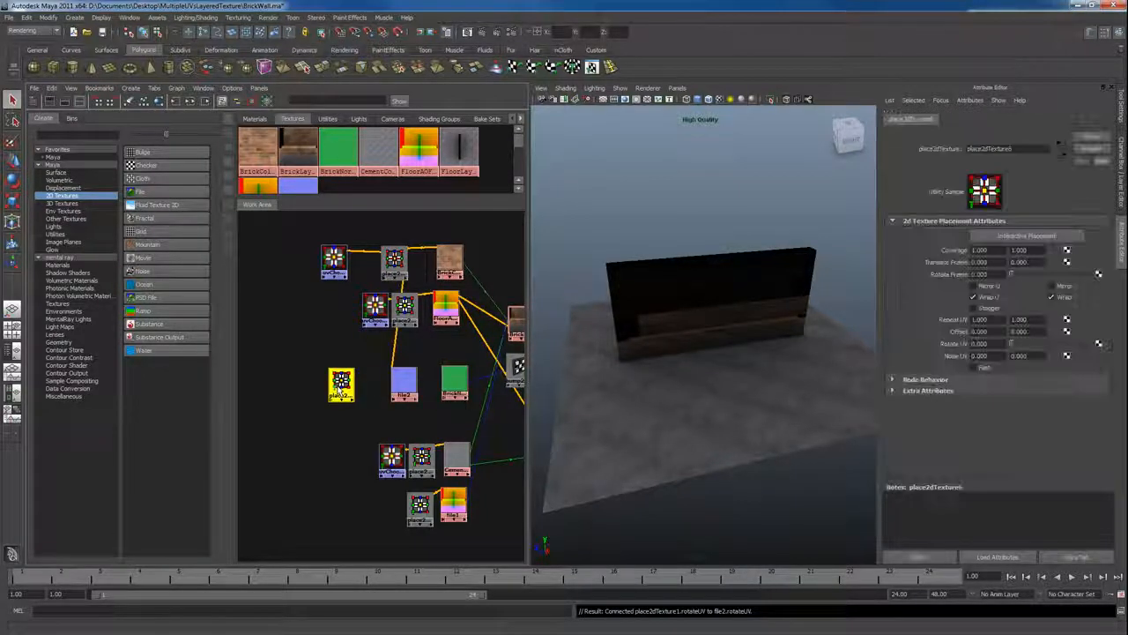
{"action": "key", "text": "Delete"}
Step: Move place2dTexture1 and its UV chooser out between the brick color and brick normal files
{"action": "left_click_drag", "start_coordinate": [394, 266], "coordinate": [395, 268]}
{"action": "left_click_drag", "start_coordinate": [395, 268], "coordinate": [314, 323]}
{"action": "left_click", "coordinate": [422, 348]}
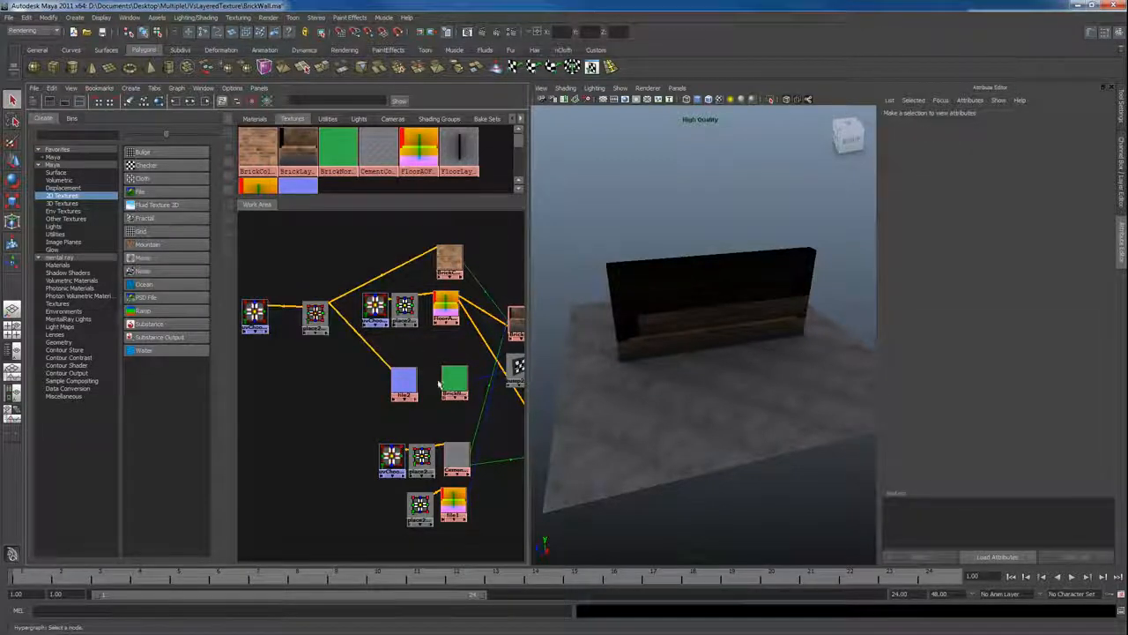
Step: Create another File texture, place its nodes near the cement nodes, and load CementNormals.png into it
{"action": "right_click_drag", "start_coordinate": [441, 381], "coordinate": [408, 375], "text": "alt"}
{"action": "middle_click_drag", "start_coordinate": [407, 375], "coordinate": [381, 353], "text": "alt"}
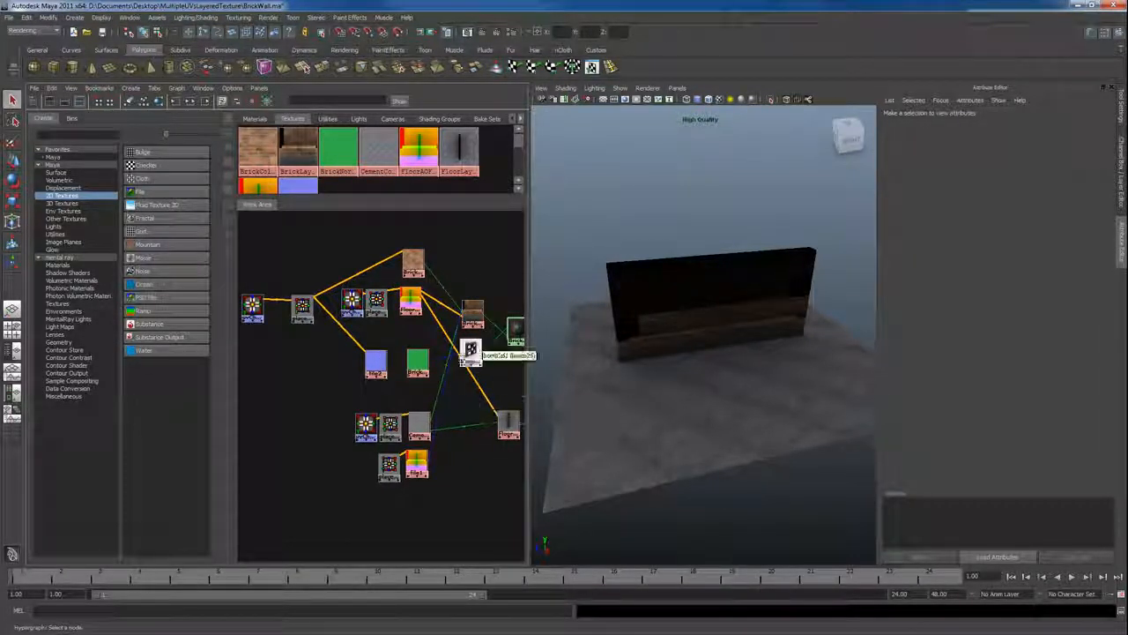
{"action": "left_click", "coordinate": [138, 192]}
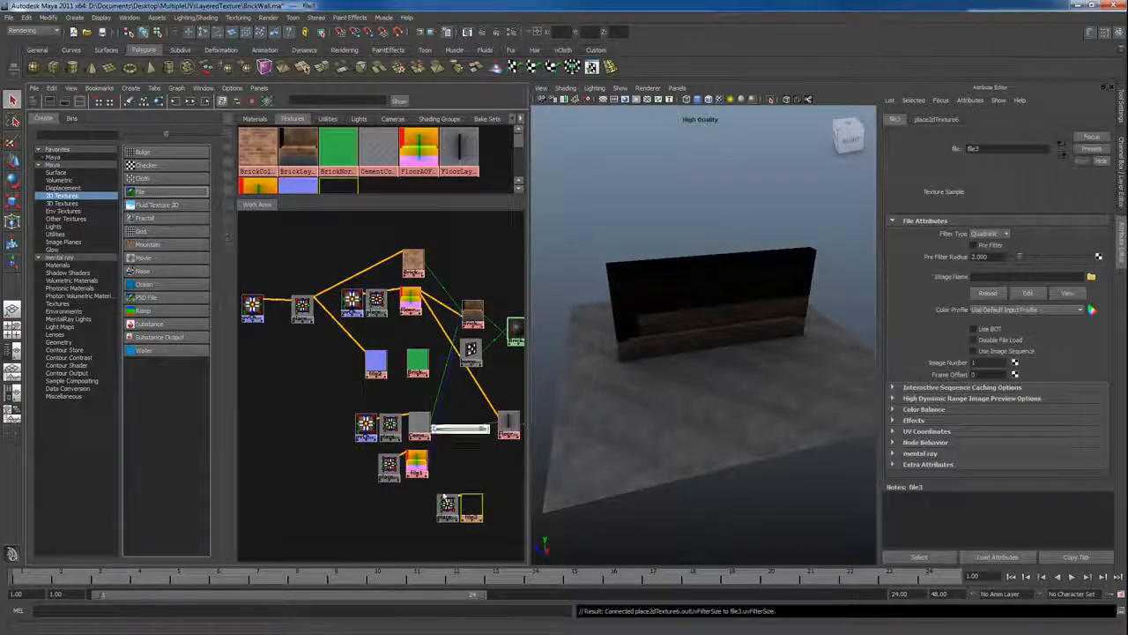
{"action": "left_click_drag", "start_coordinate": [447, 509], "coordinate": [314, 491]}
{"action": "left_click_drag", "start_coordinate": [468, 504], "coordinate": [337, 400]}
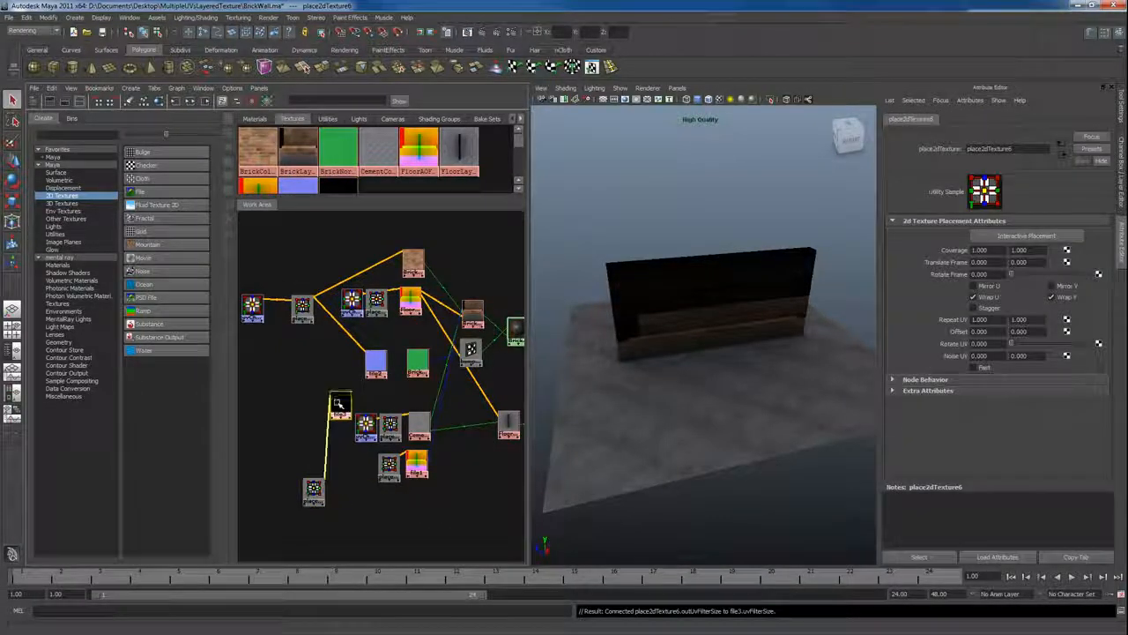
{"action": "left_click_drag", "start_coordinate": [318, 485], "coordinate": [277, 402]}
{"action": "left_click", "coordinate": [339, 401]}
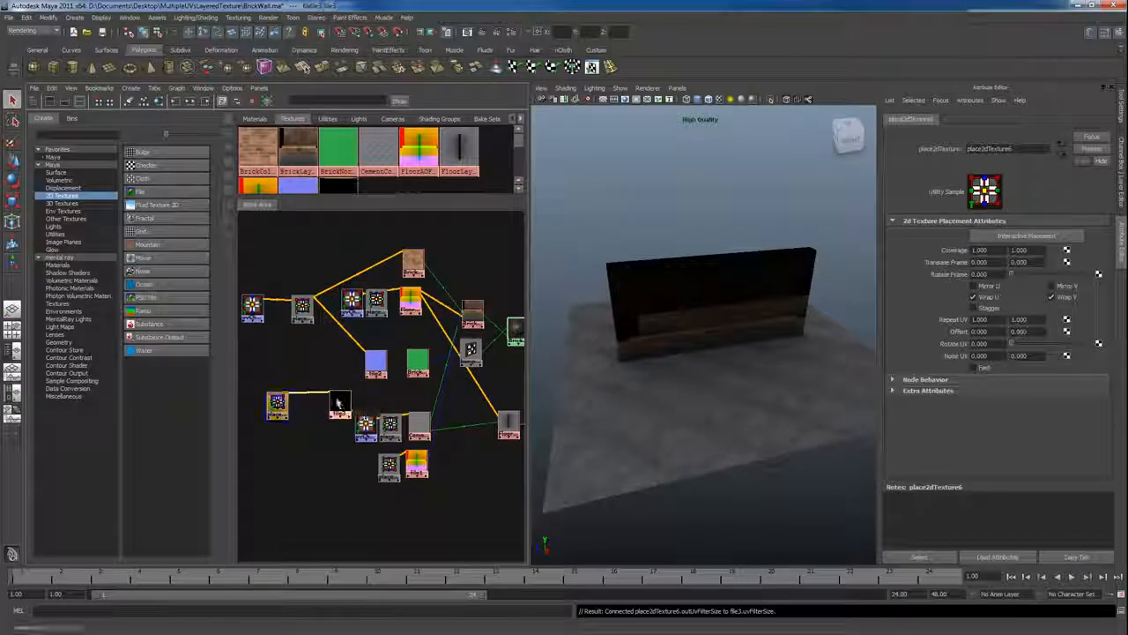
{"action": "left_click", "coordinate": [1092, 277]}
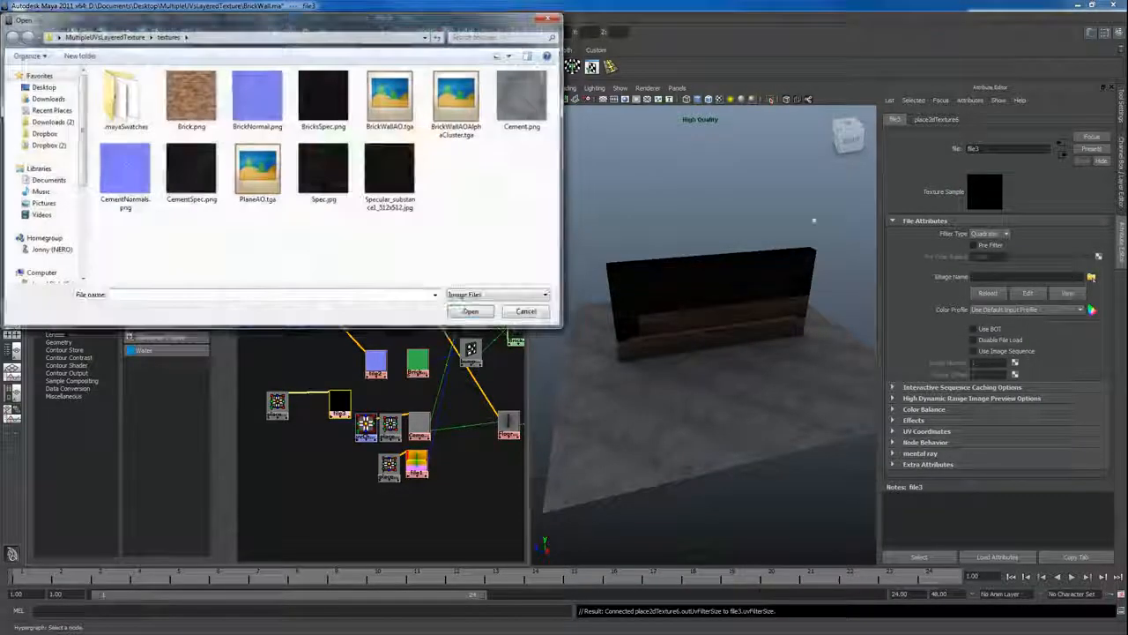
{"action": "double_click", "coordinate": [120, 181]}
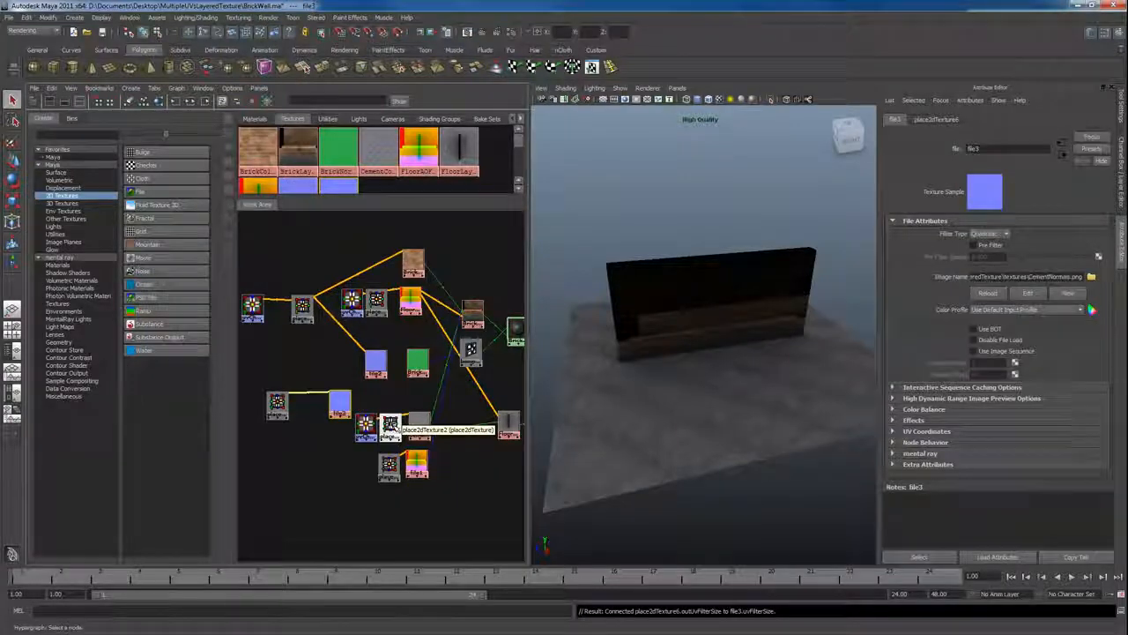
Step: Connect the cement color's place2dTexture2 to the CementNormals file with the default connection, and delete the file's own placement node
{"action": "middle_click_drag", "start_coordinate": [343, 401], "coordinate": [342, 401]}
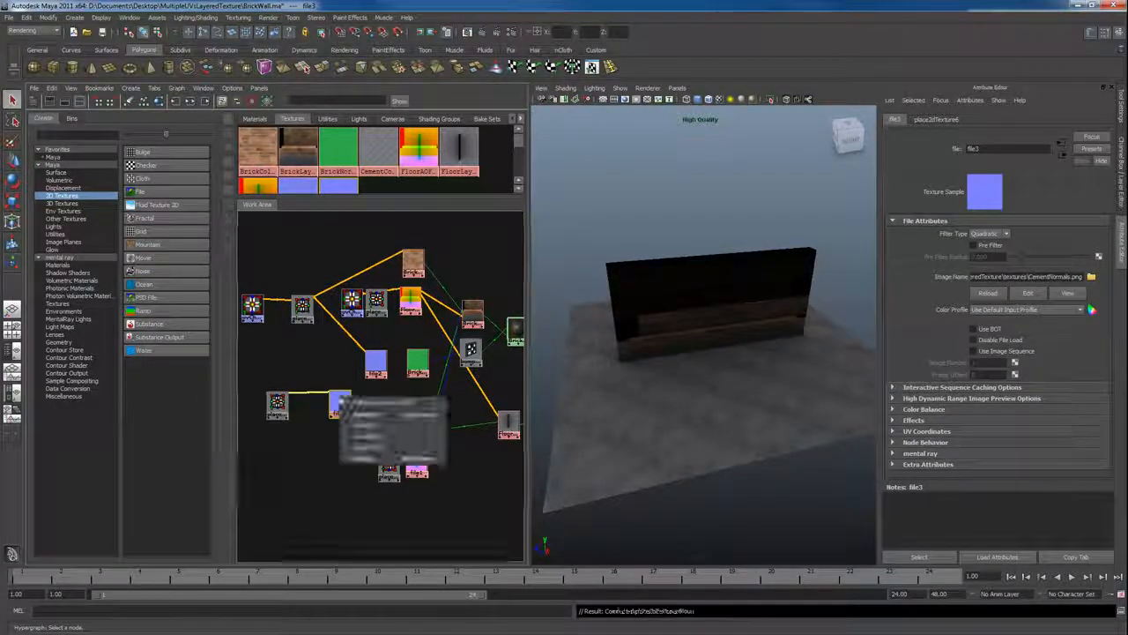
{"action": "left_click", "coordinate": [363, 413]}
{"action": "left_click", "coordinate": [280, 404]}
{"action": "key", "text": "Delete"}
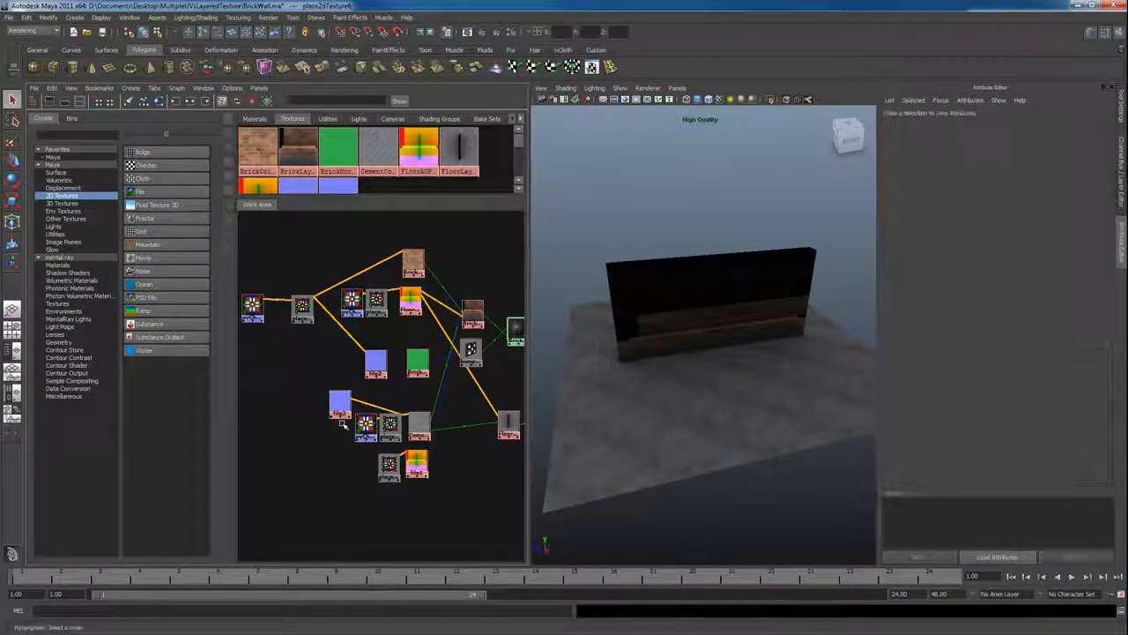
Step: Arrange the CementNormals file below the brick normal file, with place2dTexture2 and its UV chooser ahead of both cement files
{"action": "left_click_drag", "start_coordinate": [339, 406], "coordinate": [256, 397]}
{"action": "mouse_move", "coordinate": [414, 430]}
{"action": "left_mouse_down"}
{"action": "mouse_move", "coordinate": [340, 396]}
{"action": "mouse_move", "coordinate": [325, 377]}
{"action": "mouse_move", "coordinate": [421, 413]}
{"action": "left_mouse_up"}
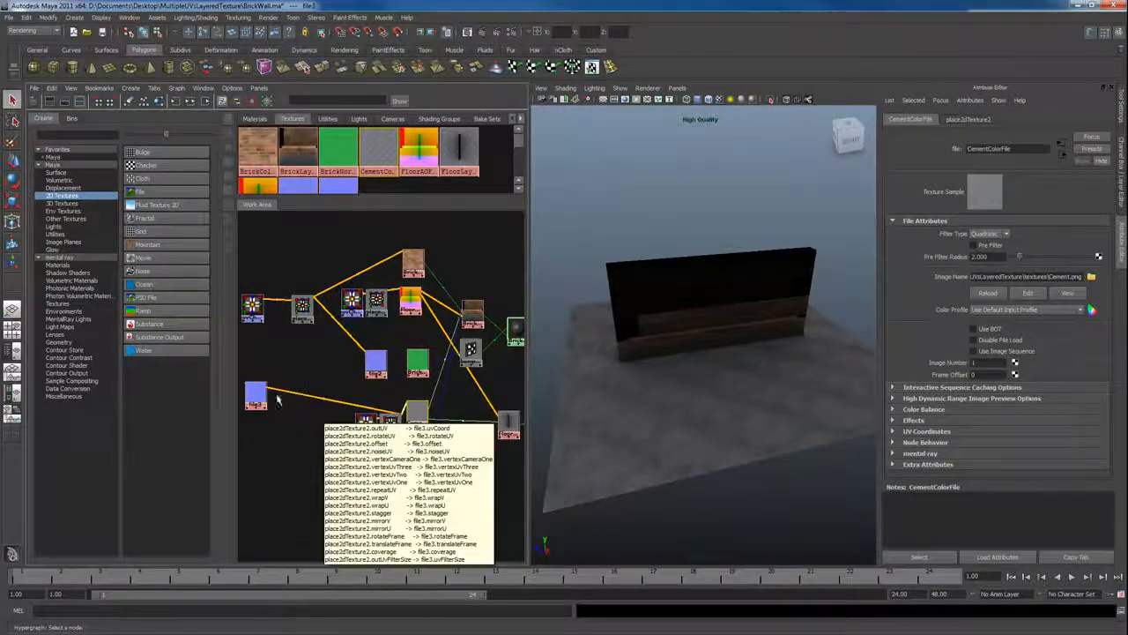
{"action": "left_click_drag", "start_coordinate": [256, 397], "coordinate": [331, 401]}
{"action": "left_click", "coordinate": [374, 361]}
{"action": "left_click", "coordinate": [389, 423]}
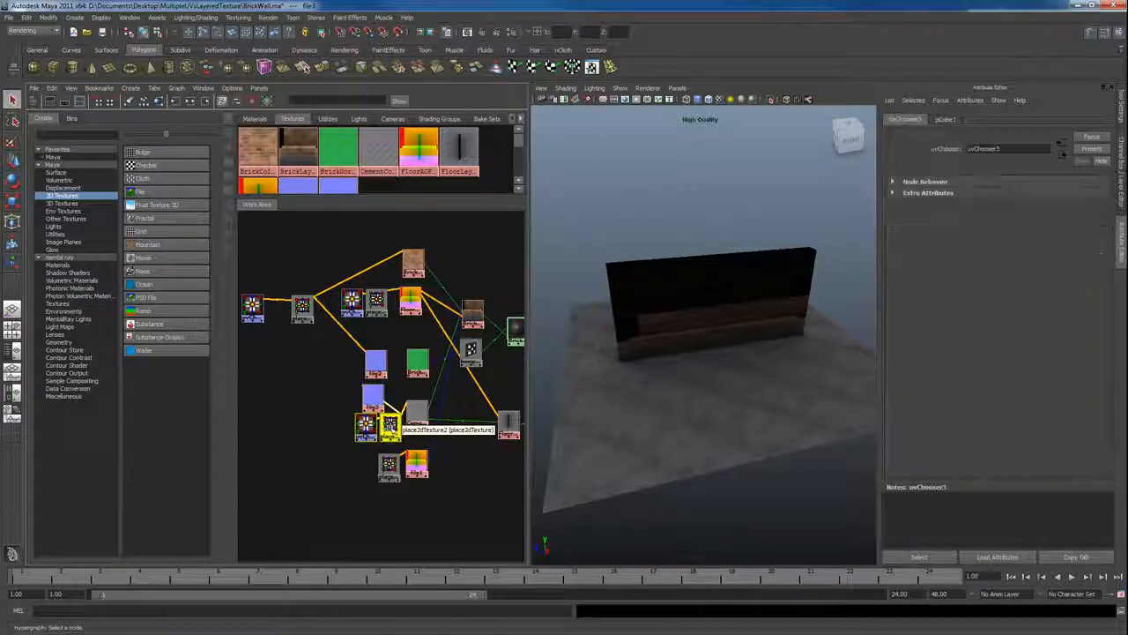
{"action": "mouse_move", "coordinate": [390, 423]}
{"action": "left_mouse_down"}
{"action": "mouse_move", "coordinate": [310, 407]}
{"action": "mouse_move", "coordinate": [372, 423]}
{"action": "left_mouse_up"}
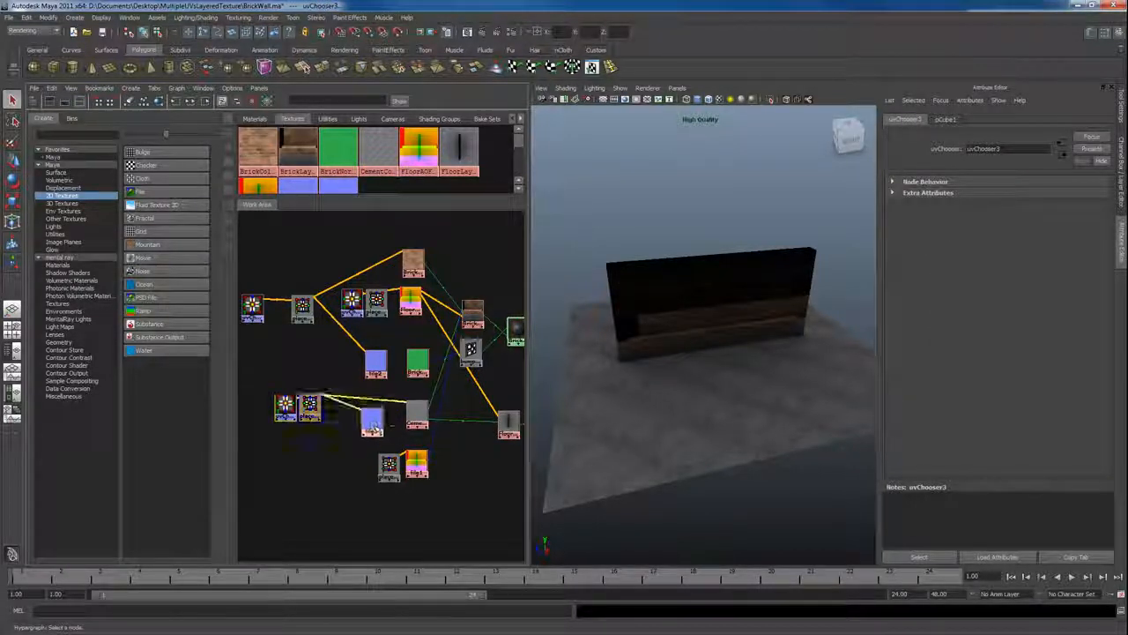
Step: Add the brick normal file and the CementNormals file as layers in BrickNormalLayeredTex
{"action": "left_click", "coordinate": [421, 369]}
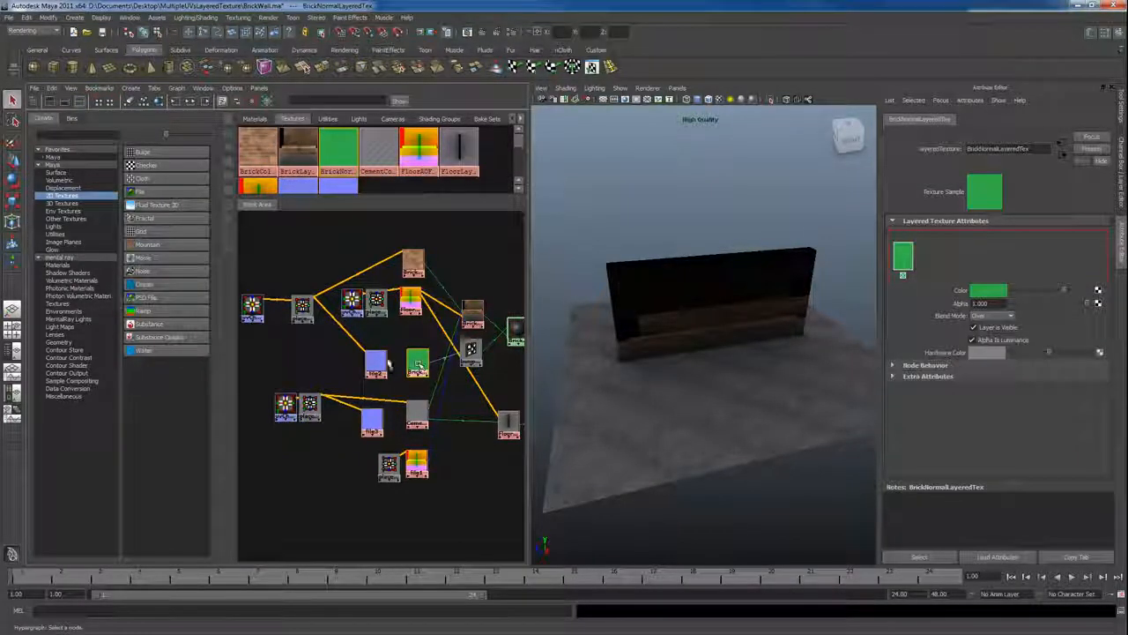
{"action": "middle_click_drag", "start_coordinate": [387, 364], "coordinate": [1014, 258]}
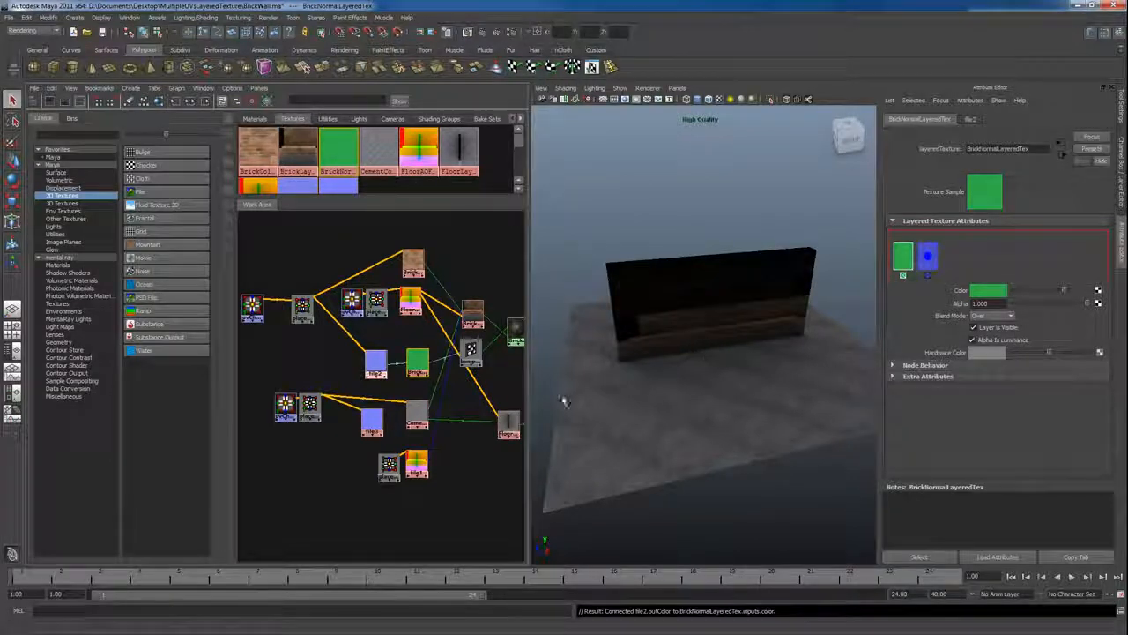
{"action": "left_click", "coordinate": [386, 422]}
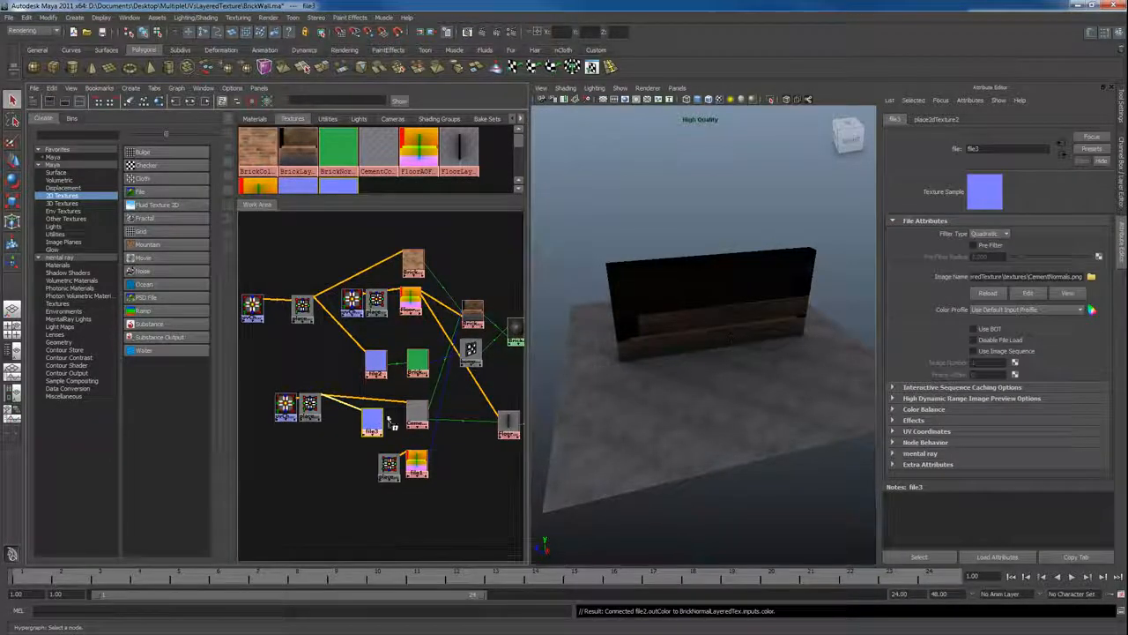
{"action": "left_click", "coordinate": [418, 362]}
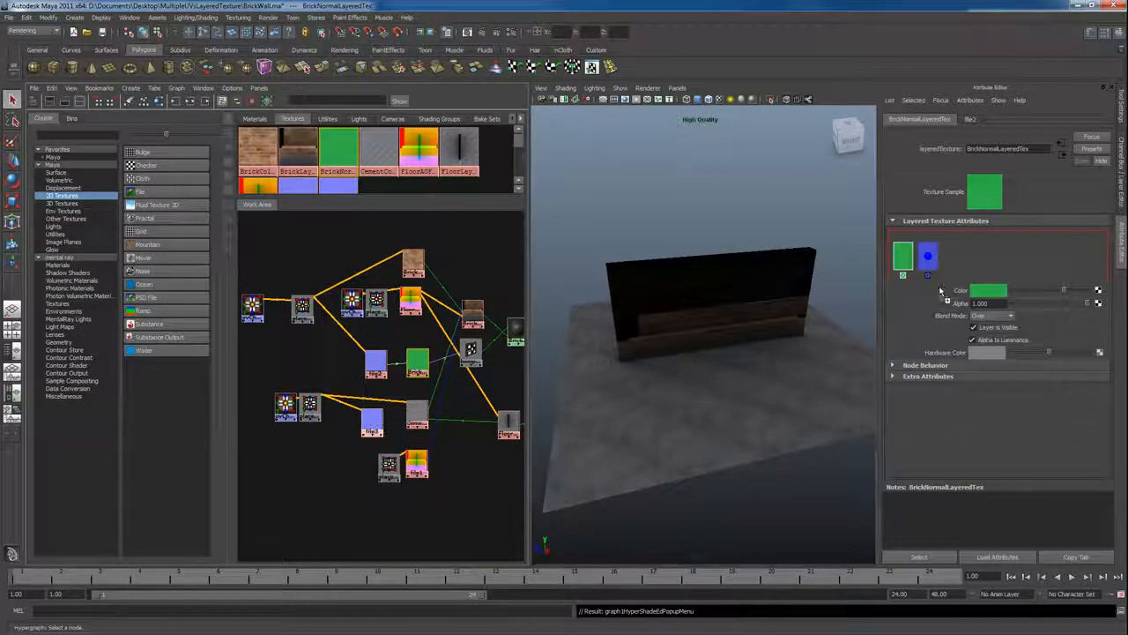
{"action": "middle_click_drag", "start_coordinate": [940, 291], "coordinate": [973, 273]}
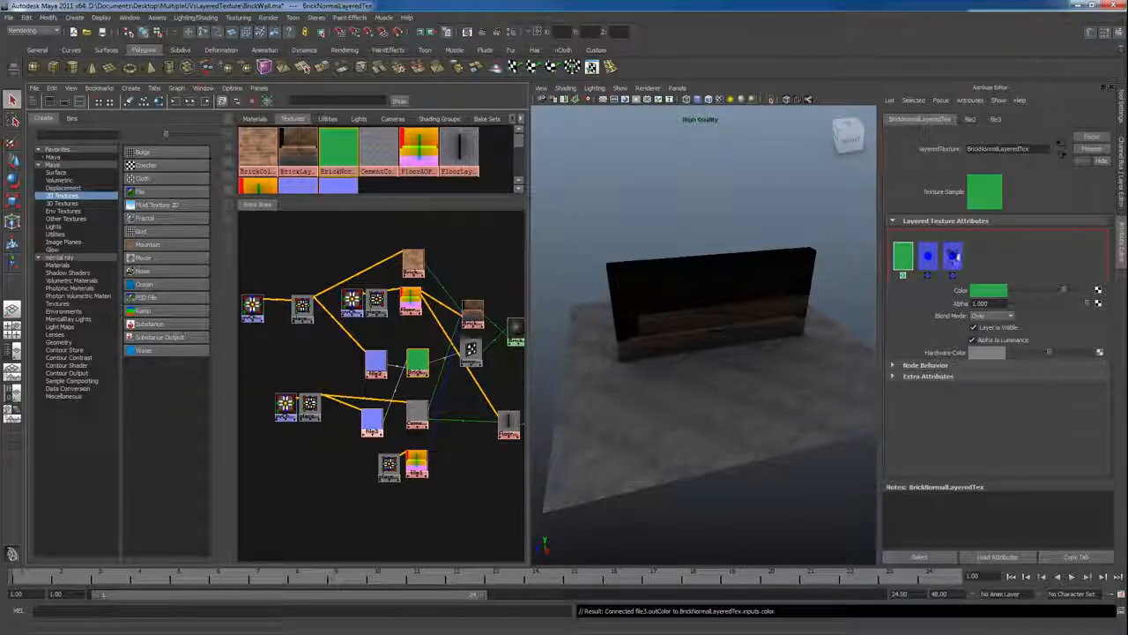
Step: Remove the default green layer from BrickNormalLayeredTex and save the scene
{"action": "left_click", "coordinate": [955, 258]}
{"action": "middle_click_drag", "start_coordinate": [917, 260], "coordinate": [904, 257]}
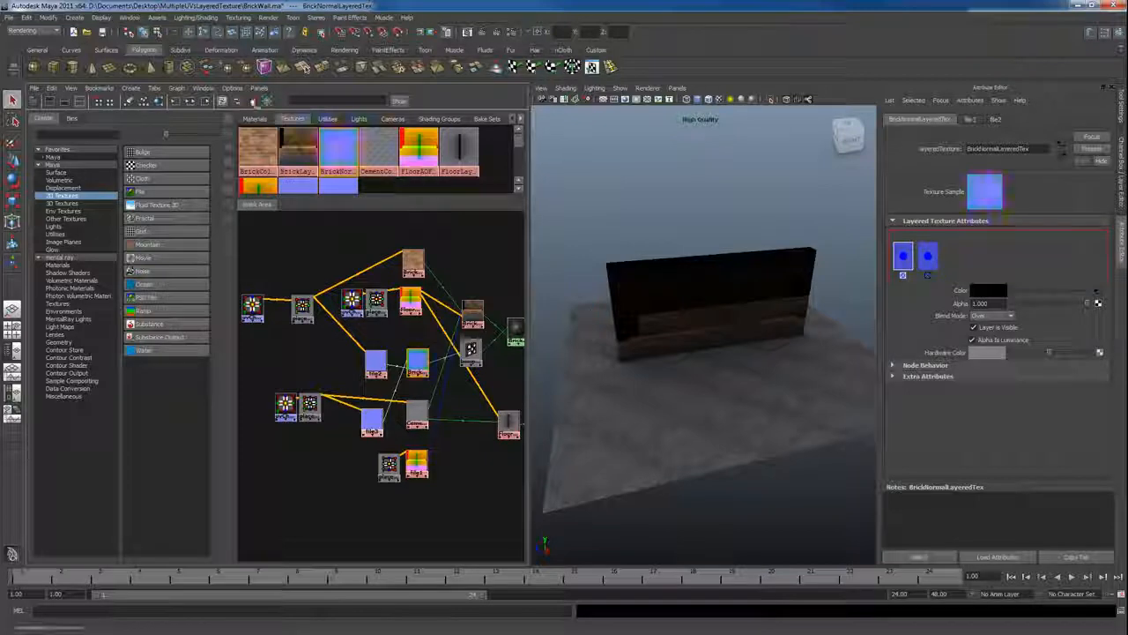
{"action": "left_click", "coordinate": [9, 17]}
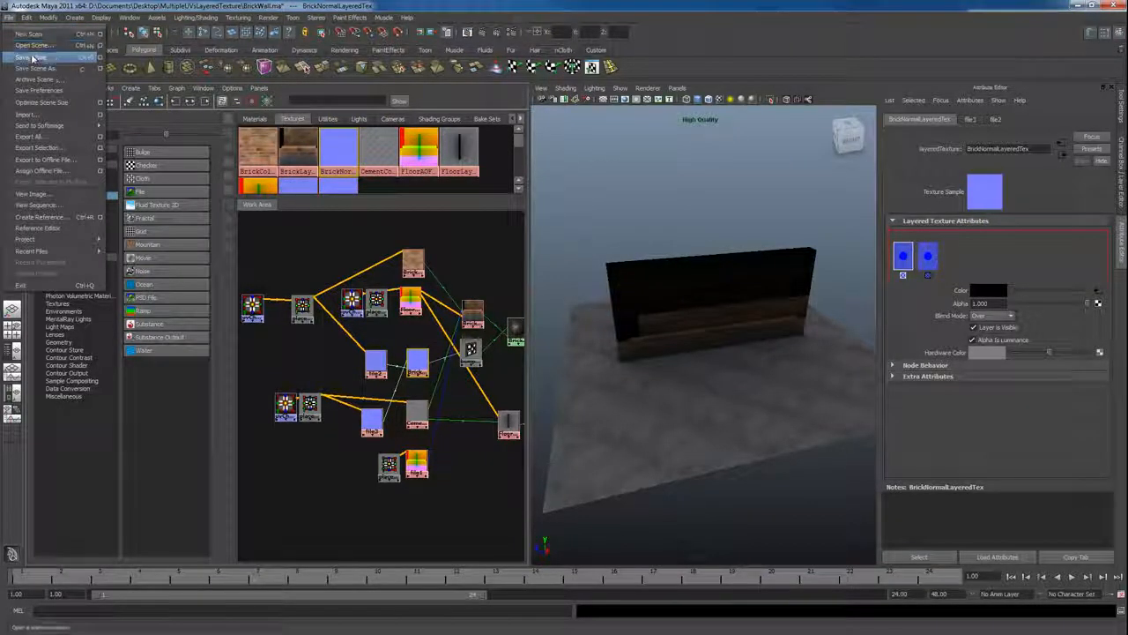
{"action": "left_click", "coordinate": [31, 57]}
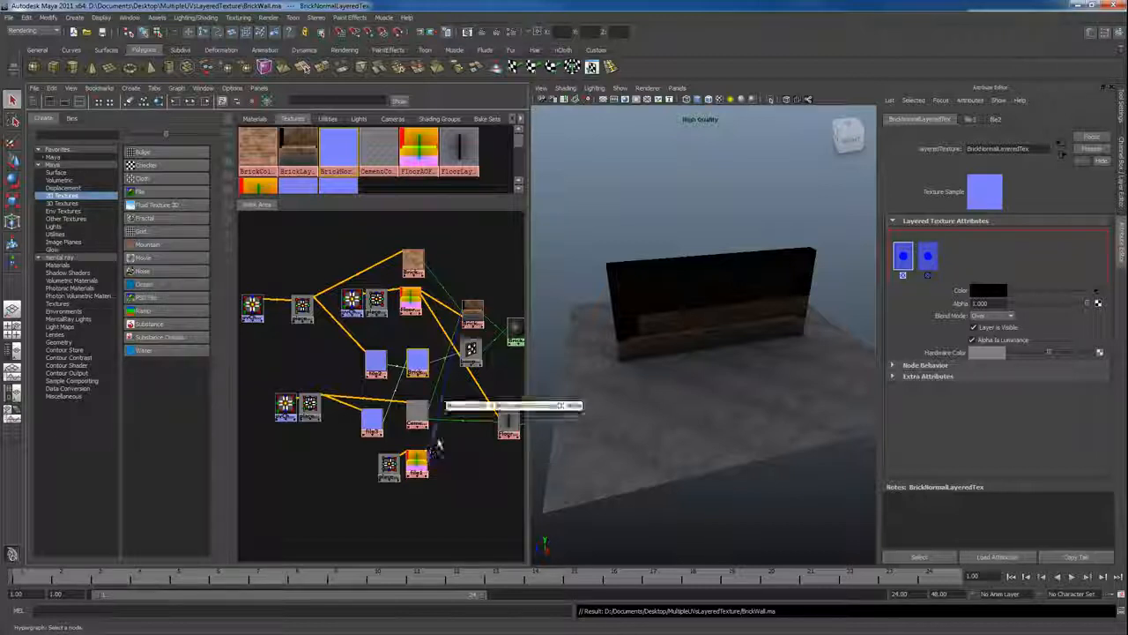
Step: Connect file1's outColorB to inputs[1].alpha of BrickNormalLayeredTex so the mask controls the brick normal layer's alpha
{"action": "middle_click_drag", "start_coordinate": [444, 377], "coordinate": [398, 383], "text": "alt"}
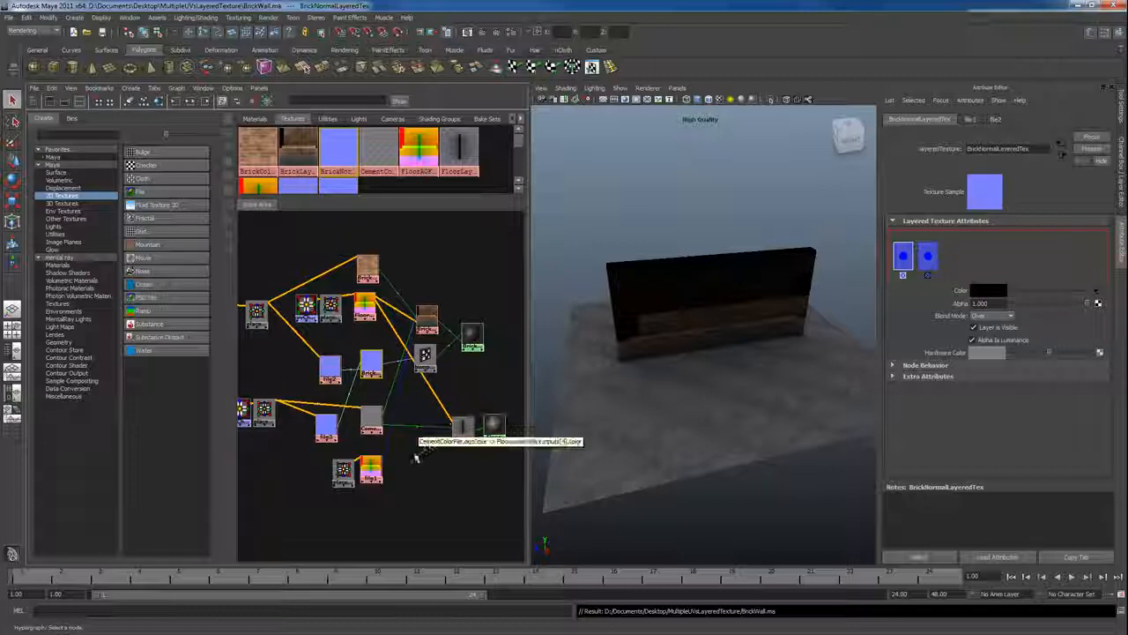
{"action": "right_click", "coordinate": [381, 369]}
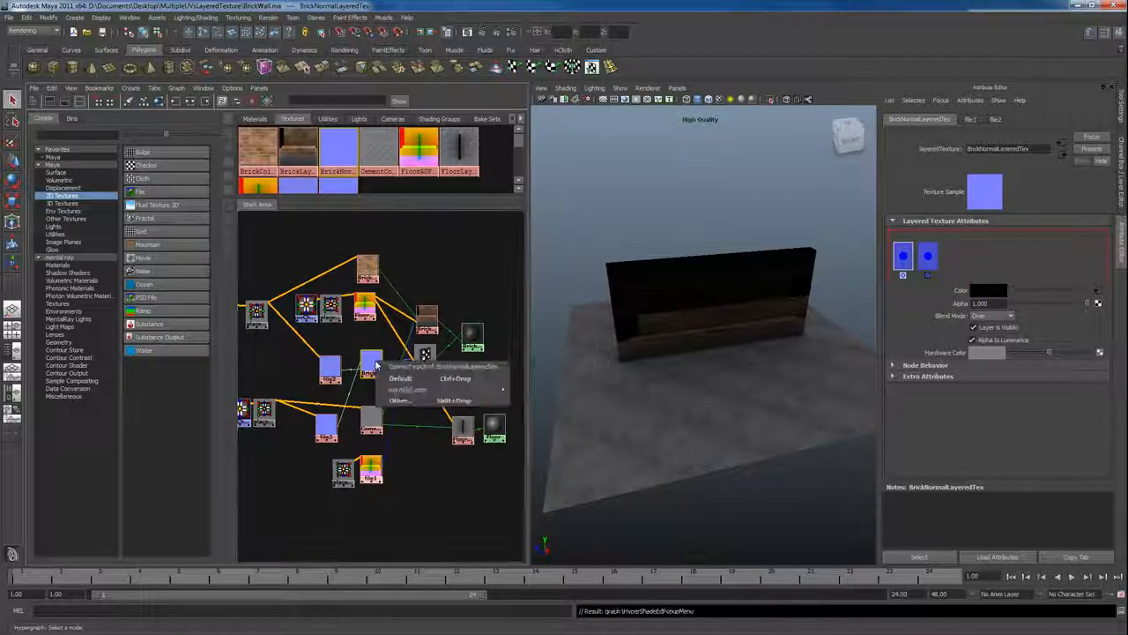
{"action": "left_click", "coordinate": [407, 398]}
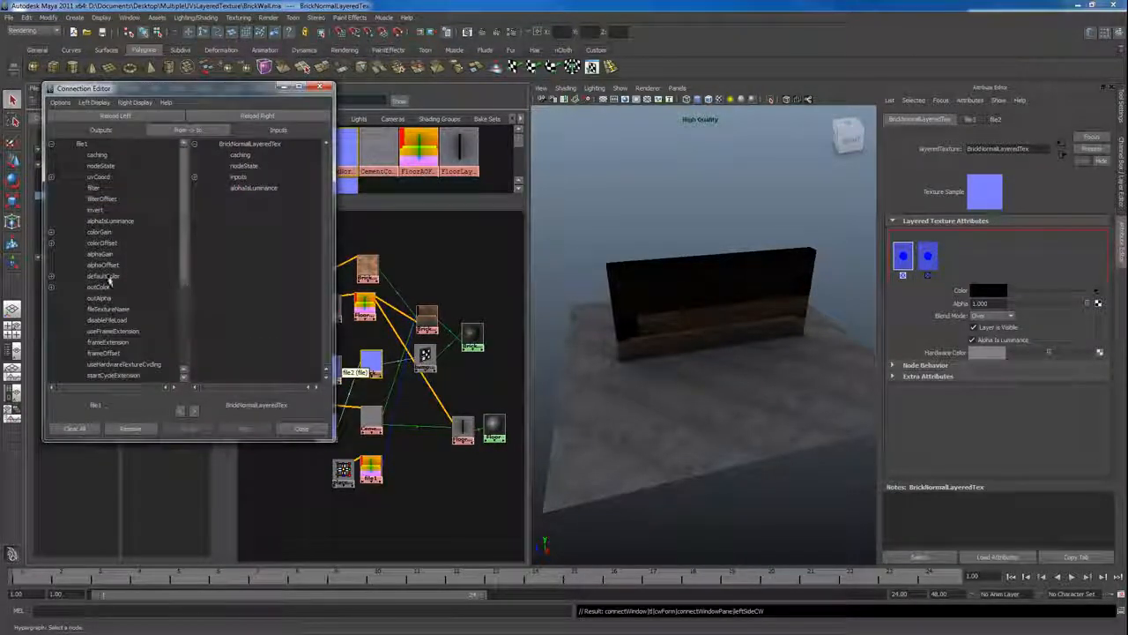
{"action": "left_click", "coordinate": [52, 289]}
{"action": "left_click", "coordinate": [112, 320]}
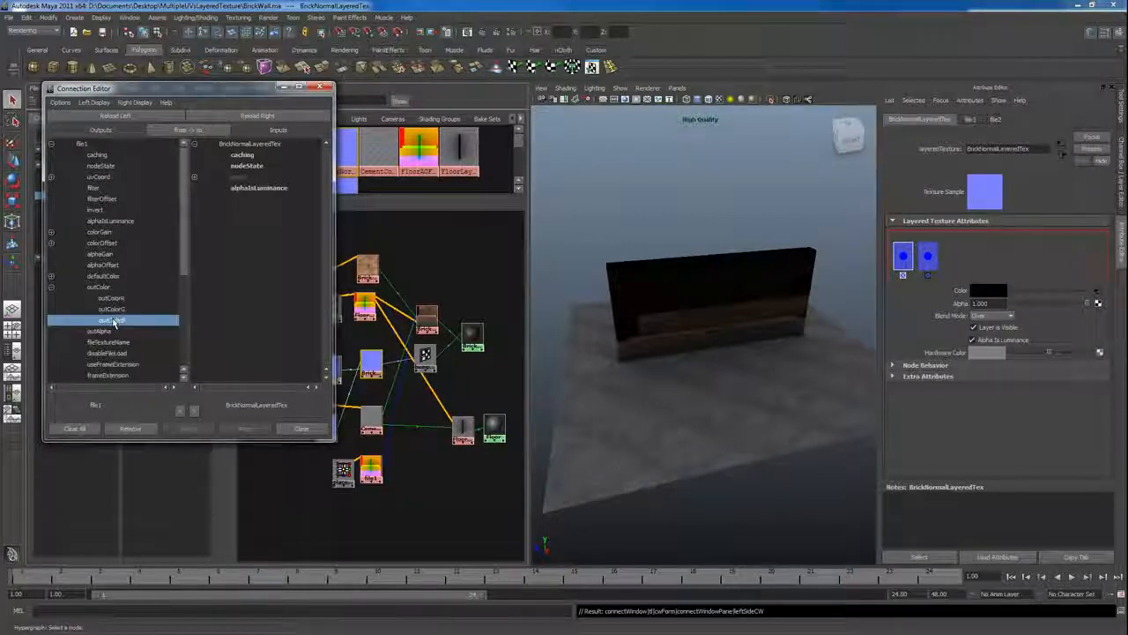
{"action": "left_click", "coordinate": [195, 188]}
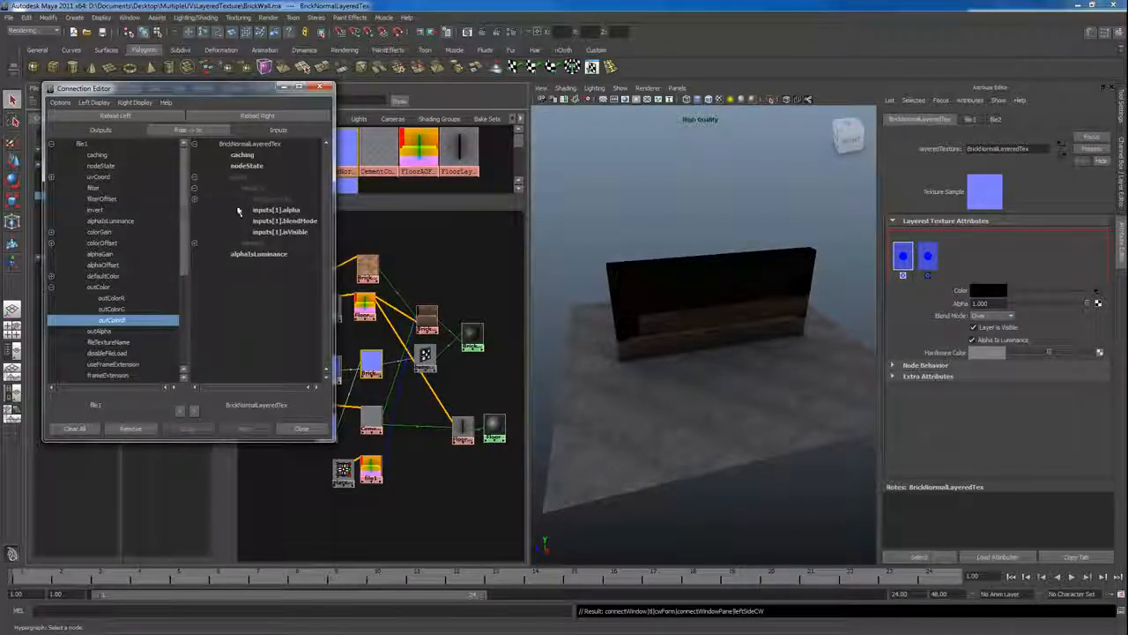
{"action": "left_click", "coordinate": [282, 210]}
{"action": "left_click", "coordinate": [327, 86]}
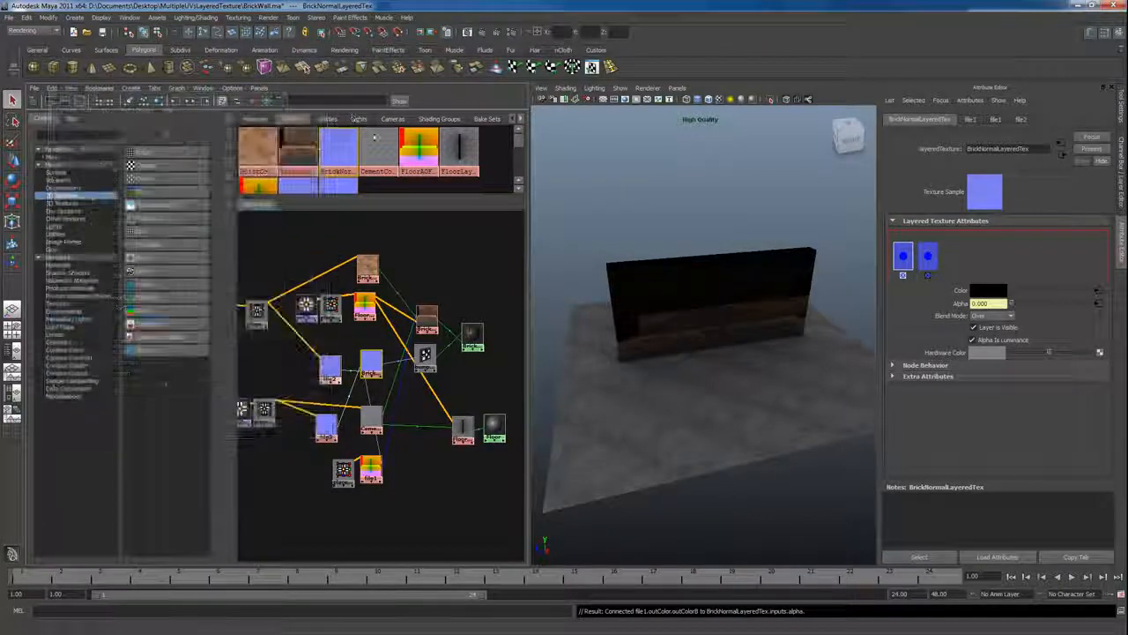
Step: Render the current frame close up on the brick wall to check its blended normals
{"action": "middle_click_drag", "start_coordinate": [604, 323], "coordinate": [640, 351], "text": "alt"}
{"action": "right_click_drag", "start_coordinate": [653, 338], "coordinate": [665, 350], "text": "alt"}
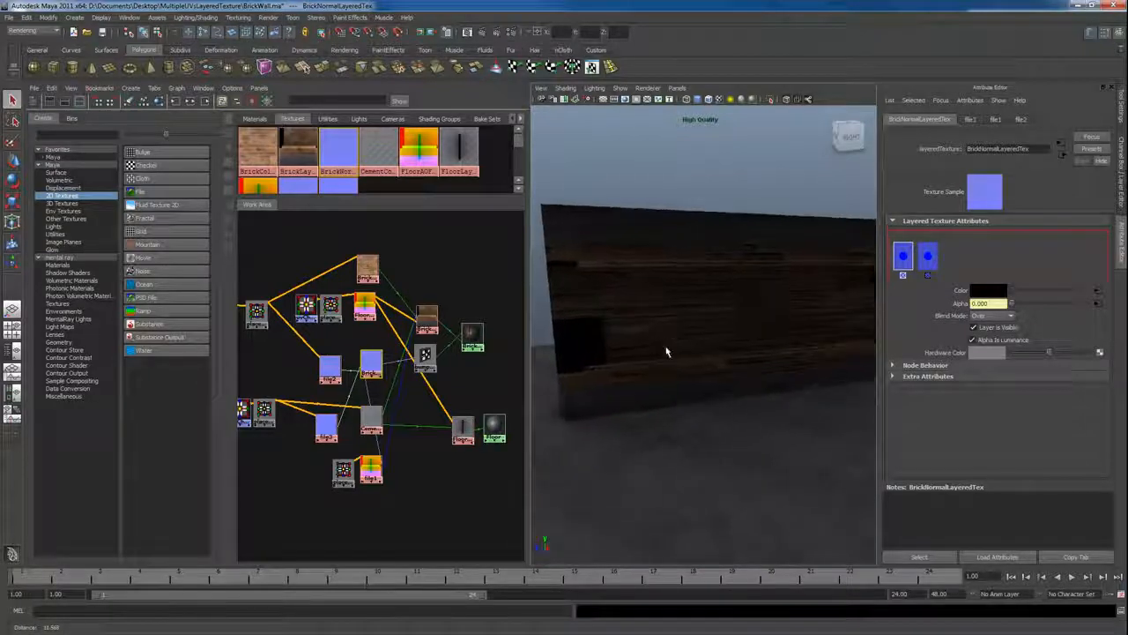
{"action": "left_click", "coordinate": [482, 33]}
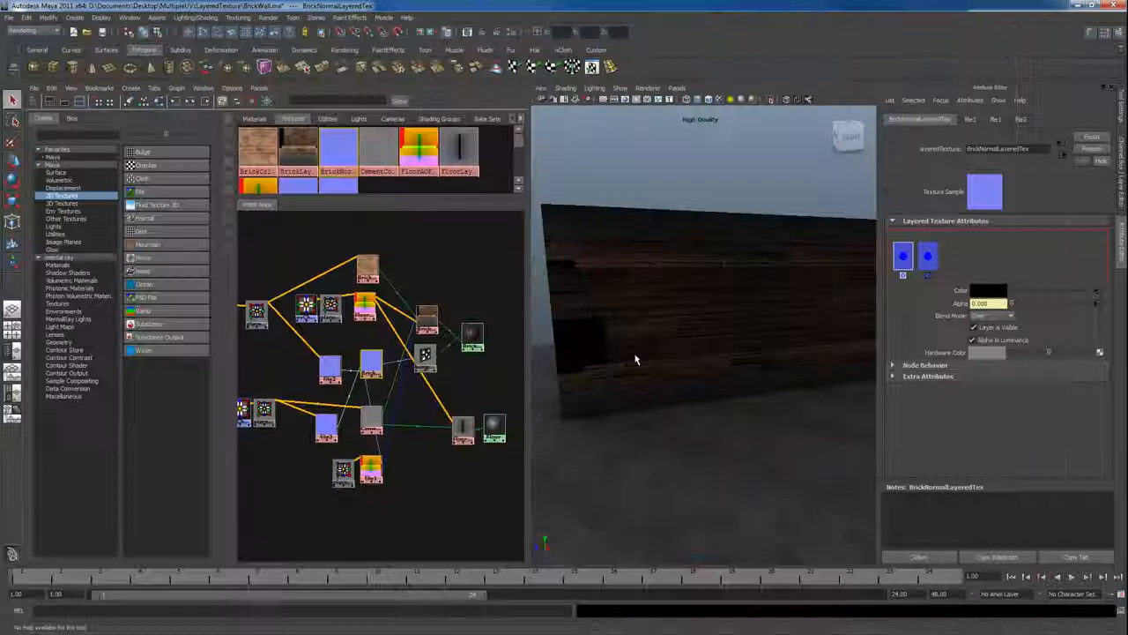
{"action": "left_click_drag", "start_coordinate": [632, 358], "coordinate": [615, 455], "text": "alt"}
Step: Connect the CementNormals file to the Floor material's bump mapping and use it as Tangent Space Normals
{"action": "left_click", "coordinate": [494, 426]}
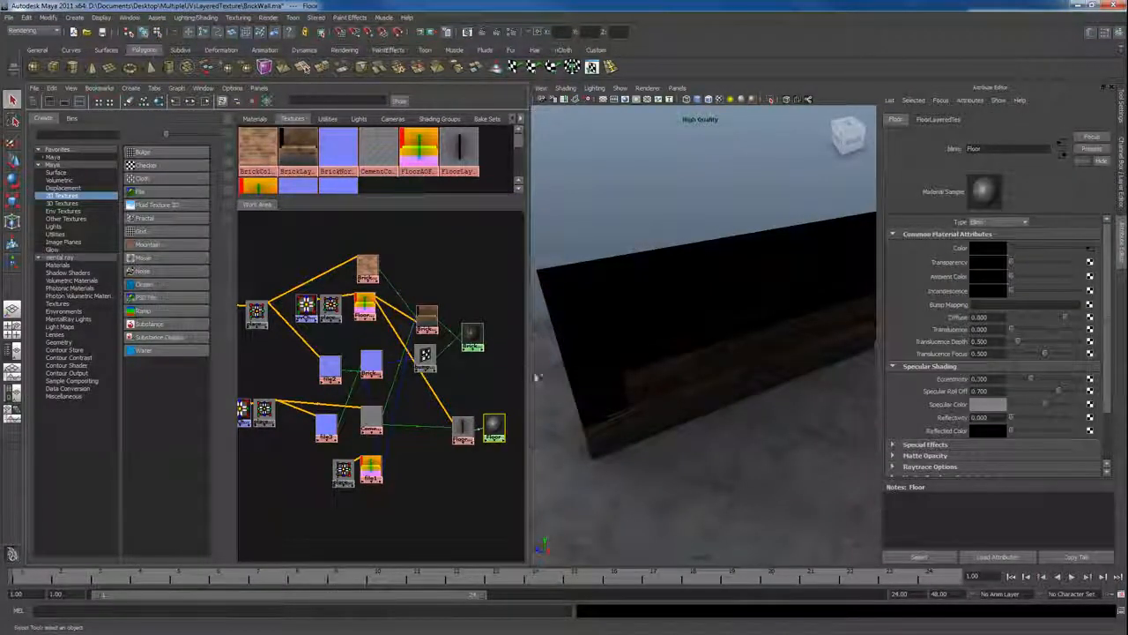
{"action": "left_click", "coordinate": [472, 336]}
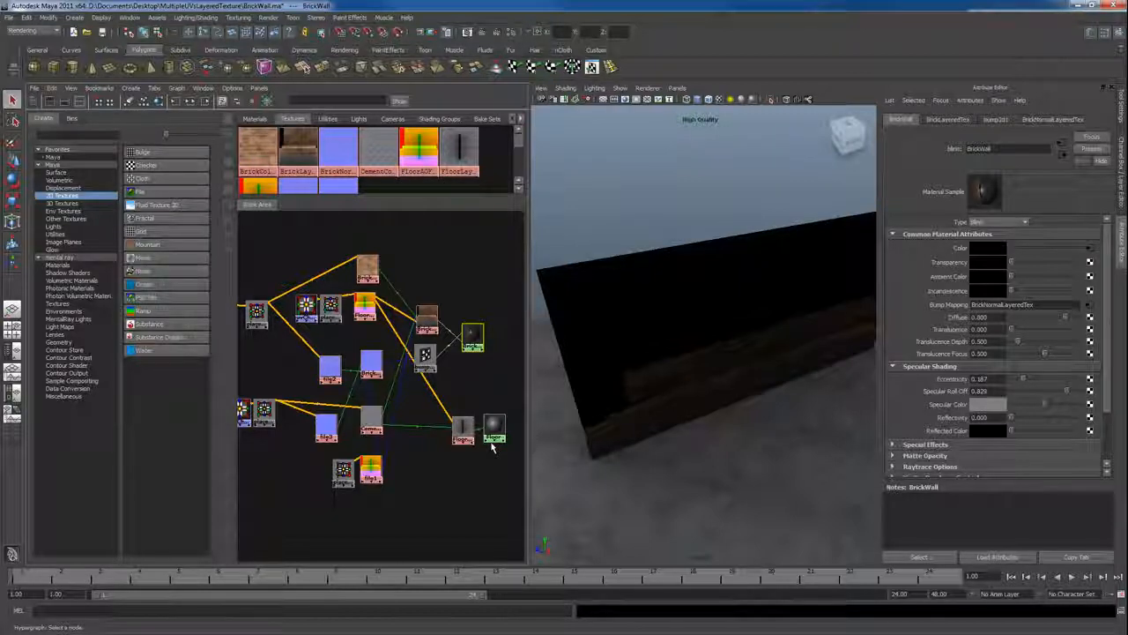
{"action": "left_click_drag", "start_coordinate": [464, 427], "coordinate": [454, 426]}
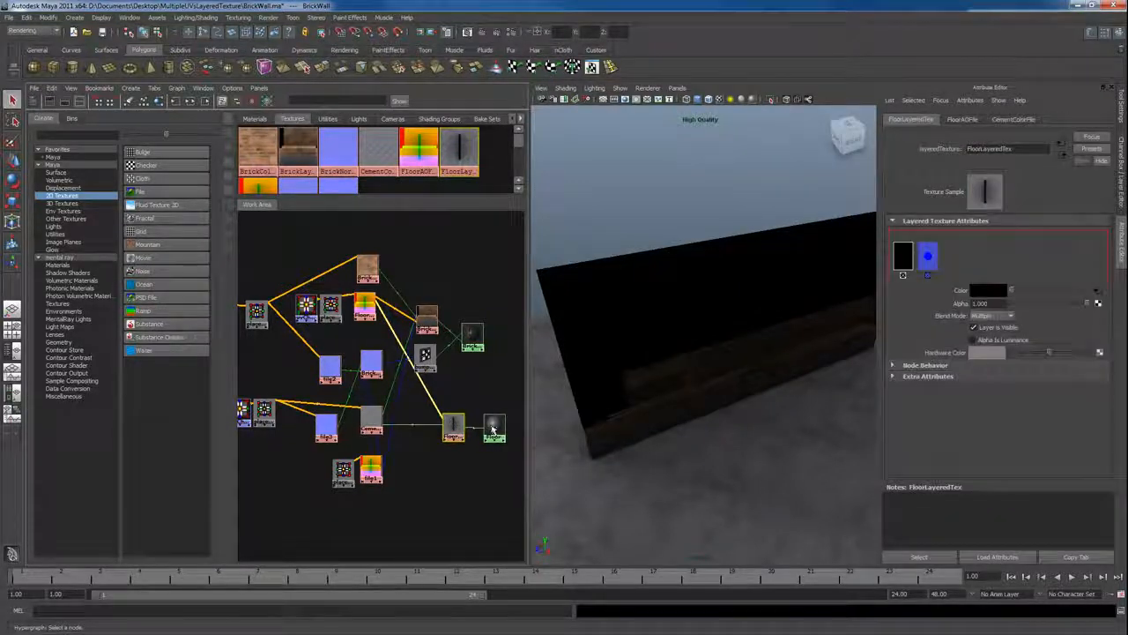
{"action": "left_click", "coordinate": [495, 427]}
{"action": "middle_click_drag", "start_coordinate": [317, 434], "coordinate": [941, 306]}
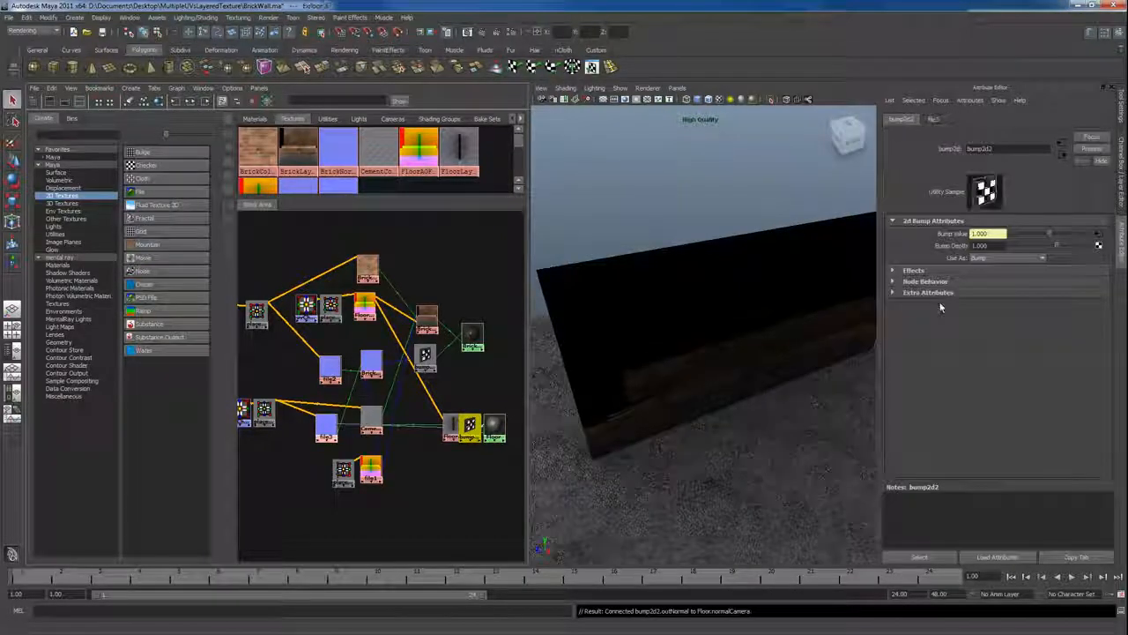
{"action": "left_click", "coordinate": [1008, 258]}
{"action": "left_click", "coordinate": [1005, 268]}
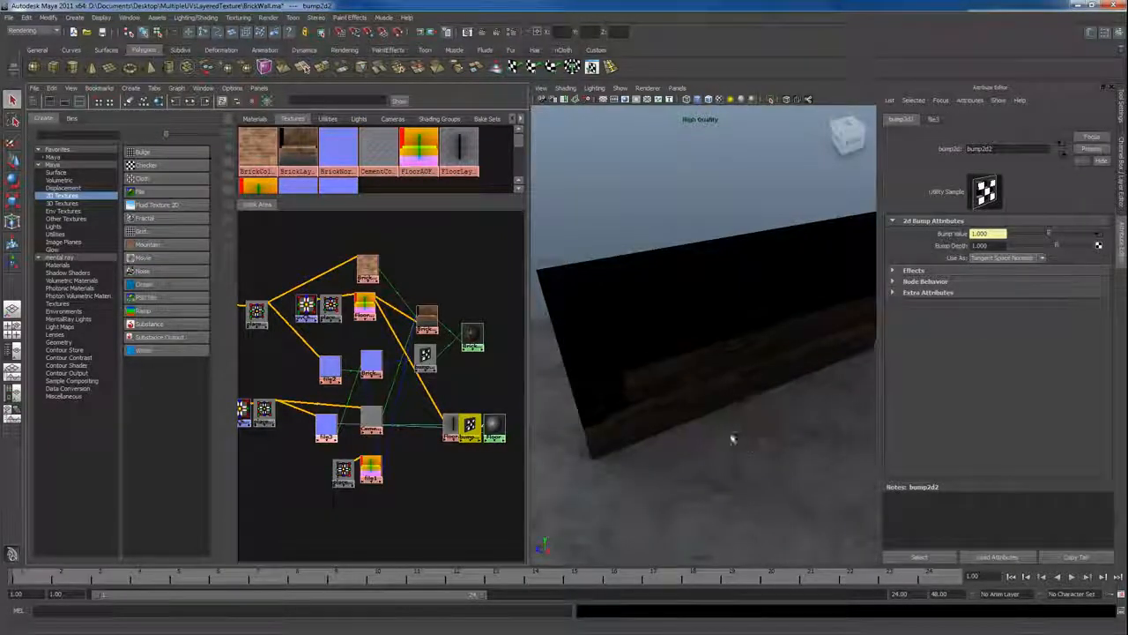
Step: Render the current frame and examine the brick wall from several angles in an enlarged view
{"action": "left_click_drag", "start_coordinate": [750, 456], "coordinate": [711, 386], "text": "alt"}
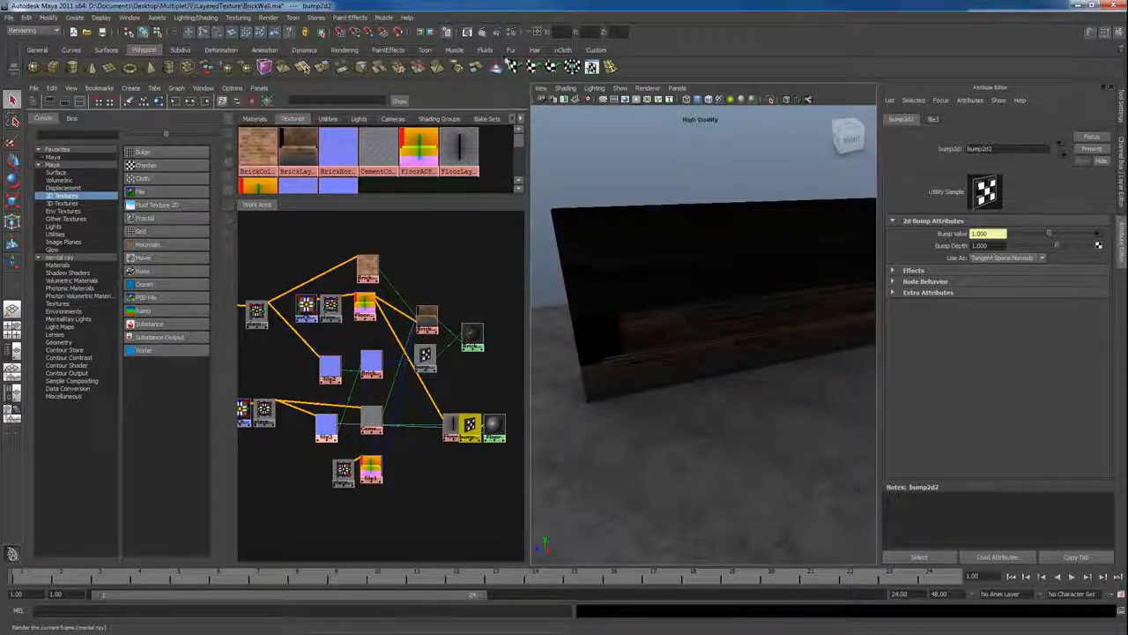
{"action": "left_click", "coordinate": [341, 31]}
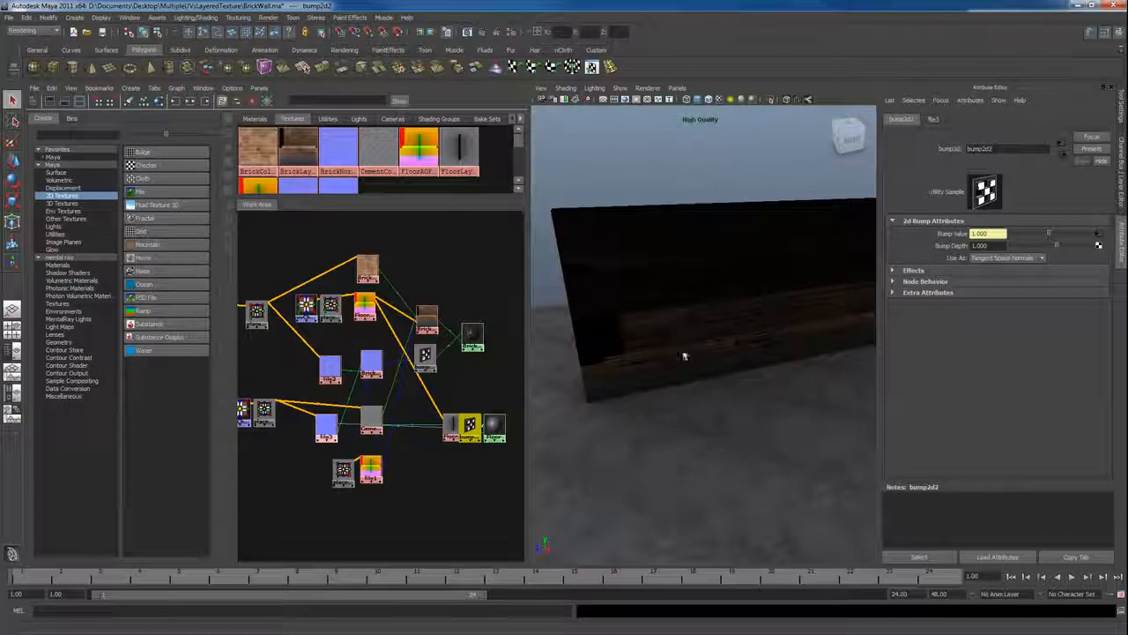
{"action": "left_click_drag", "start_coordinate": [682, 352], "coordinate": [723, 345], "text": "alt"}
{"action": "key", "text": "space"}
{"action": "left_click_drag", "start_coordinate": [655, 354], "coordinate": [447, 285], "text": "alt"}
{"action": "left_click", "coordinate": [435, 327]}
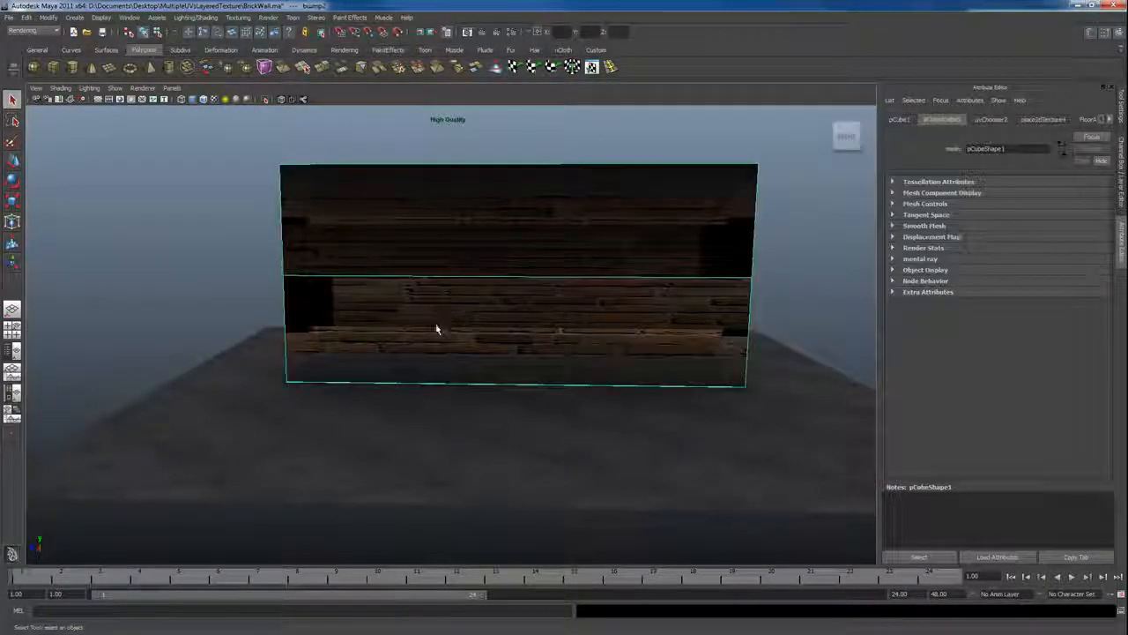
{"action": "left_click_drag", "start_coordinate": [435, 327], "coordinate": [458, 367], "text": "alt"}
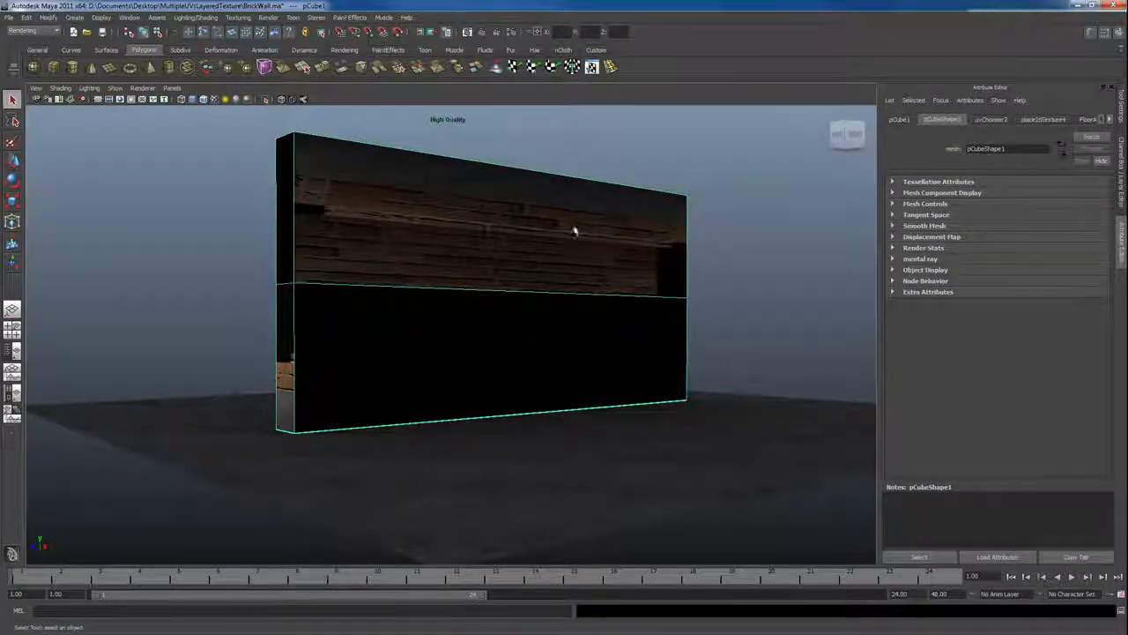
{"action": "left_click_drag", "start_coordinate": [574, 231], "coordinate": [145, 402], "text": "alt"}
{"action": "left_click", "coordinate": [24, 398]}
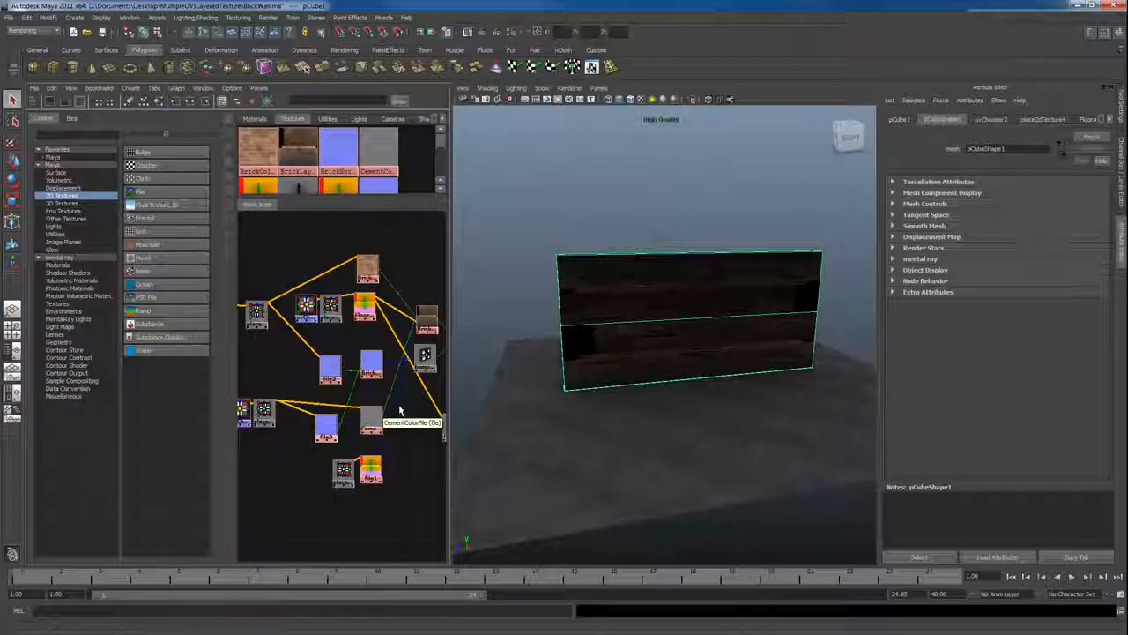
Step: Move the FloorLayeredTex node closer to the cement color file in the shading network
{"action": "scroll", "coordinate": [320, 399], "scroll_direction": "up", "scroll_amount": 2}
{"action": "left_click_drag", "start_coordinate": [383, 428], "coordinate": [341, 423]}
{"action": "scroll", "coordinate": [340, 422], "scroll_direction": "up", "scroll_amount": 4}
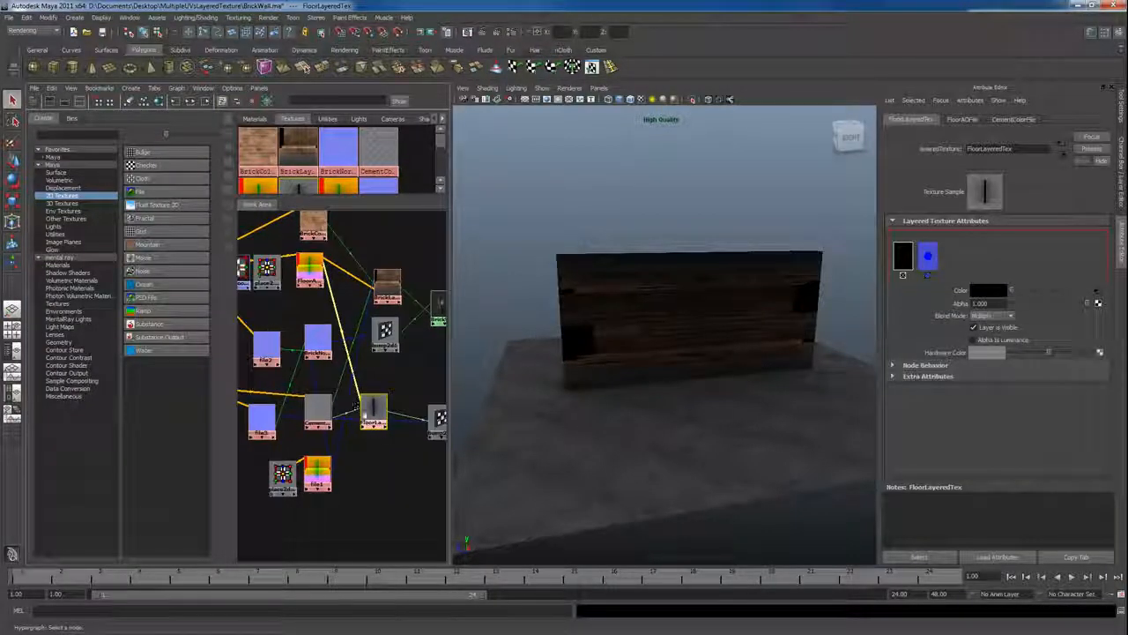
{"action": "middle_click_drag", "start_coordinate": [386, 453], "coordinate": [342, 446], "text": "alt"}
Step: Try the None blend mode on the first layer of BrickNormalLayeredTex and set it back to Over
{"action": "middle_click_drag", "start_coordinate": [312, 343], "coordinate": [364, 380], "text": "alt"}
{"action": "scroll", "coordinate": [376, 365], "scroll_direction": "up", "scroll_amount": 3}
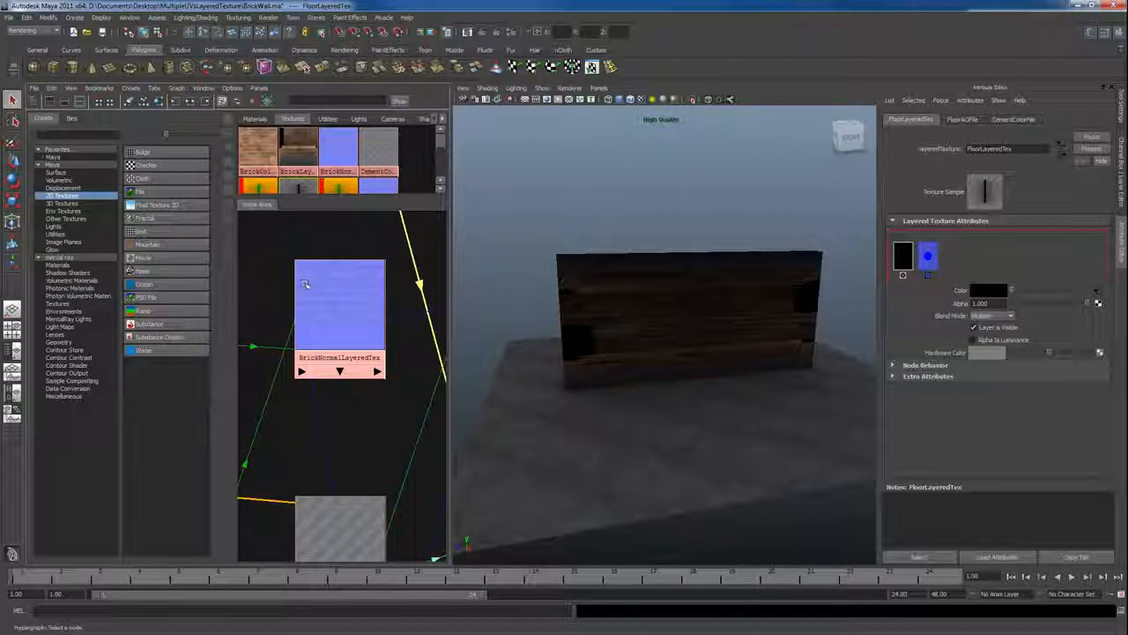
{"action": "right_click_drag", "start_coordinate": [398, 382], "coordinate": [260, 357], "text": "alt"}
{"action": "middle_click_drag", "start_coordinate": [334, 409], "coordinate": [361, 378], "text": "alt"}
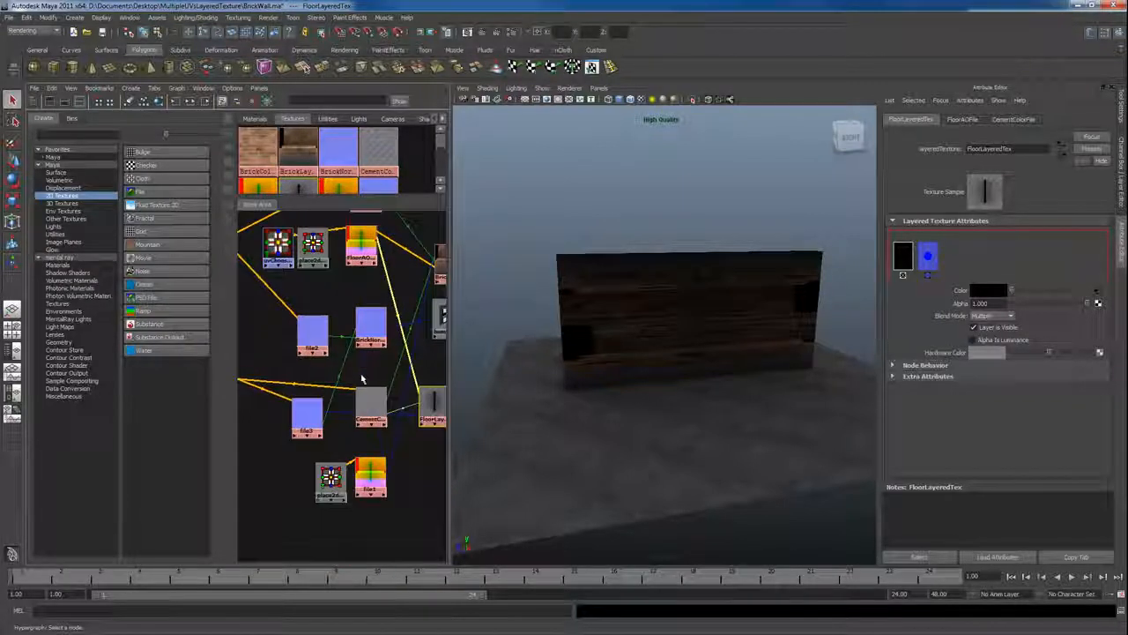
{"action": "left_click", "coordinate": [370, 324]}
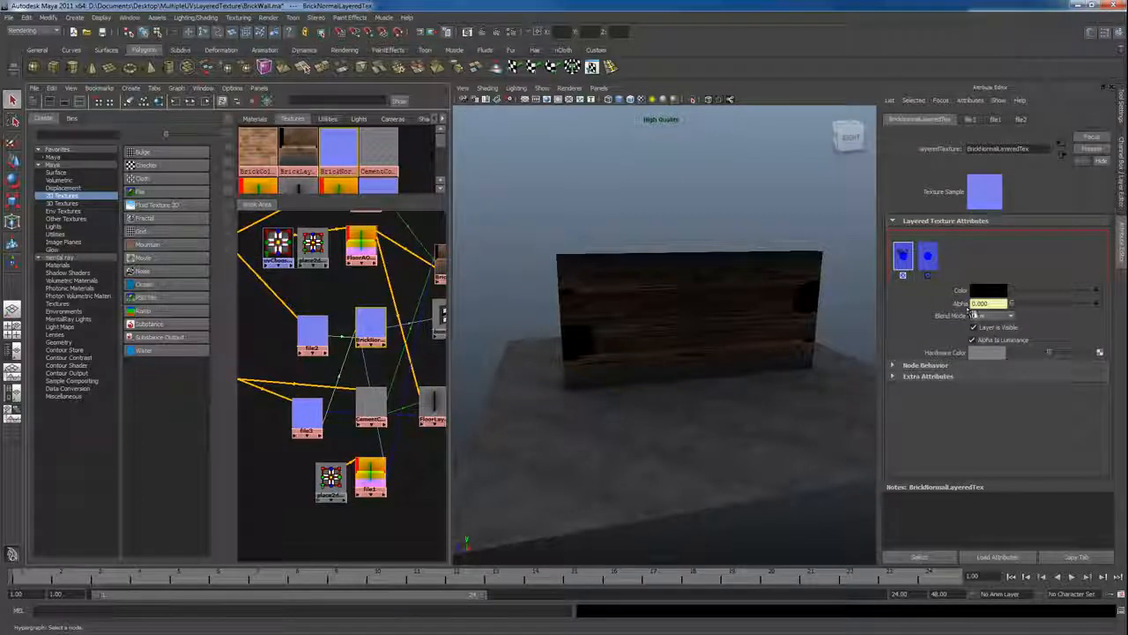
{"action": "left_click", "coordinate": [975, 316]}
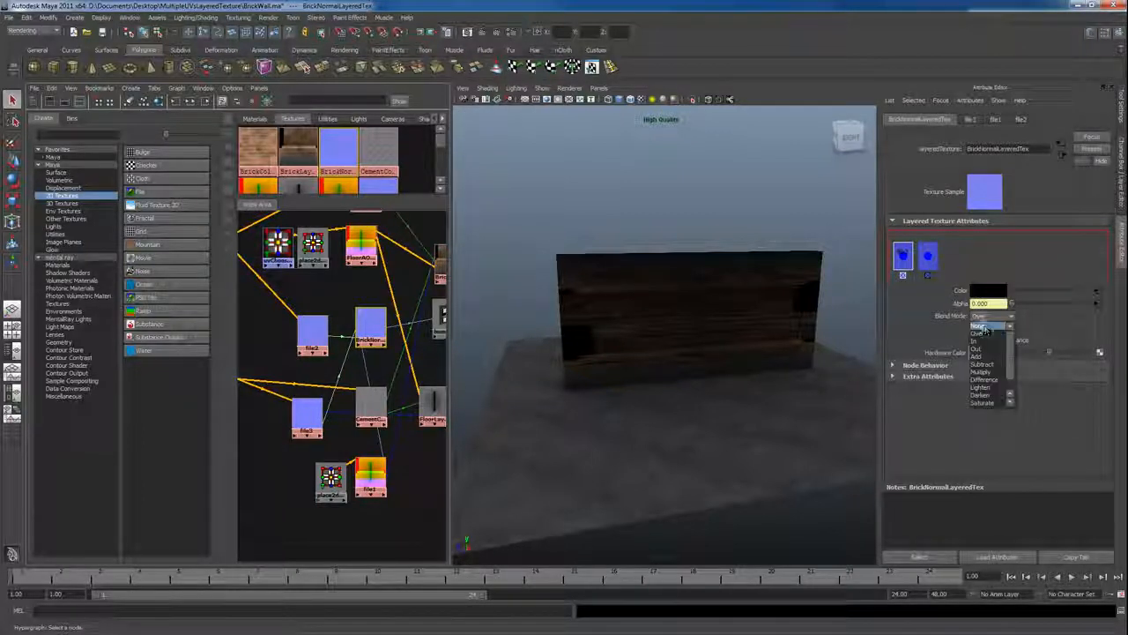
{"action": "left_click", "coordinate": [984, 325]}
{"action": "left_click", "coordinate": [986, 316]}
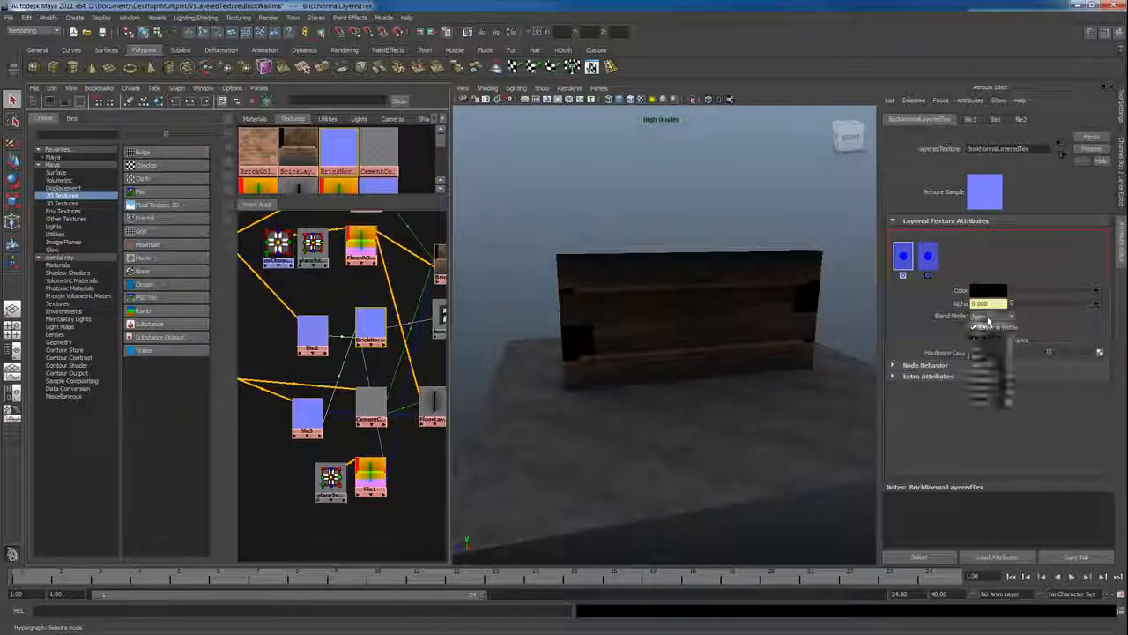
{"action": "left_click", "coordinate": [986, 335]}
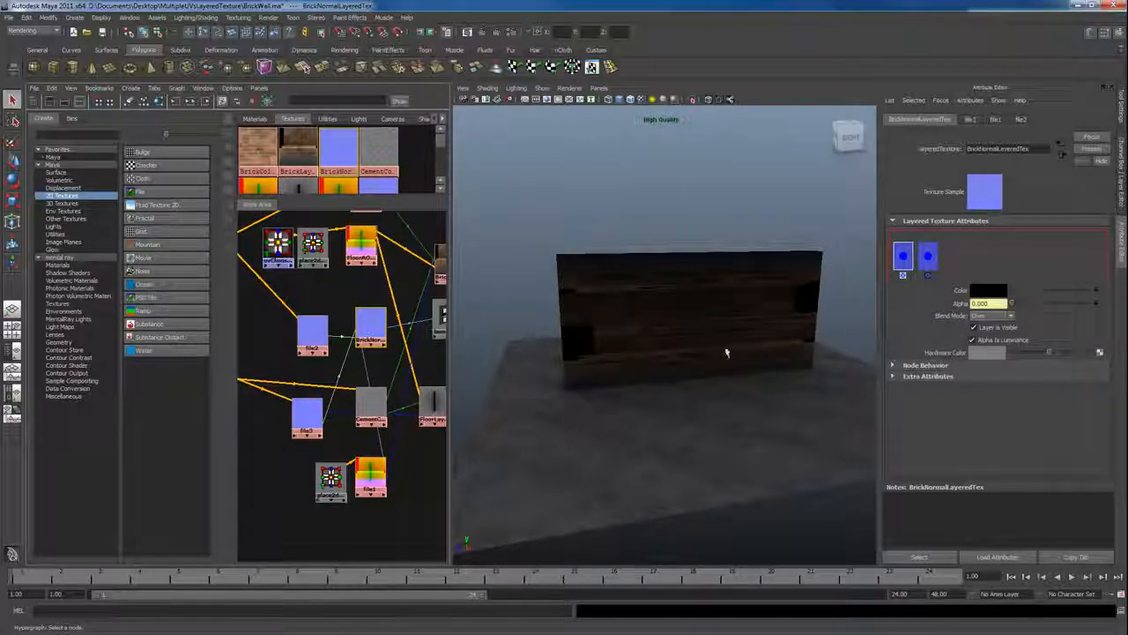
Step: Move the Floor material and its bump2d2 node together, closer to FloorLayeredTex
{"action": "middle_click_drag", "start_coordinate": [368, 357], "coordinate": [339, 378], "text": "alt"}
{"action": "right_click_drag", "start_coordinate": [383, 377], "coordinate": [357, 383], "text": "alt"}
{"action": "middle_click_drag", "start_coordinate": [368, 383], "coordinate": [354, 381], "text": "alt"}
{"action": "right_click_drag", "start_coordinate": [355, 380], "coordinate": [341, 380], "text": "alt"}
{"action": "middle_click_drag", "start_coordinate": [341, 380], "coordinate": [350, 361], "text": "alt"}
{"action": "right_click_drag", "start_coordinate": [350, 362], "coordinate": [385, 381], "text": "alt"}
{"action": "middle_click_drag", "start_coordinate": [386, 381], "coordinate": [350, 400], "text": "alt"}
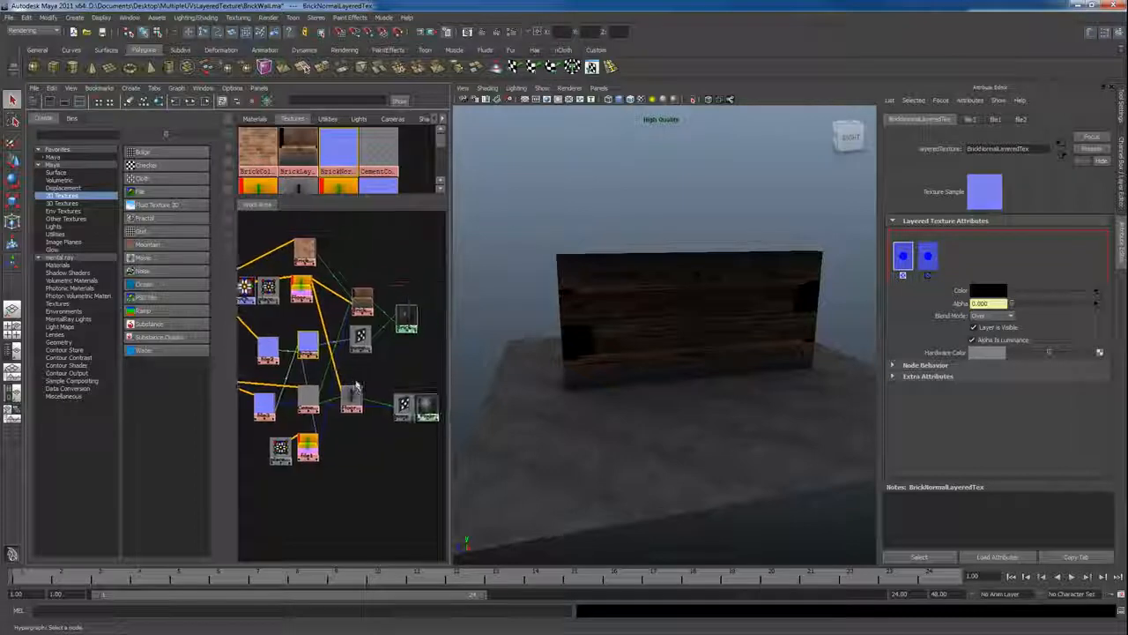
{"action": "right_click_drag", "start_coordinate": [350, 401], "coordinate": [376, 381], "text": "alt"}
{"action": "middle_click_drag", "start_coordinate": [376, 382], "coordinate": [333, 387], "text": "alt"}
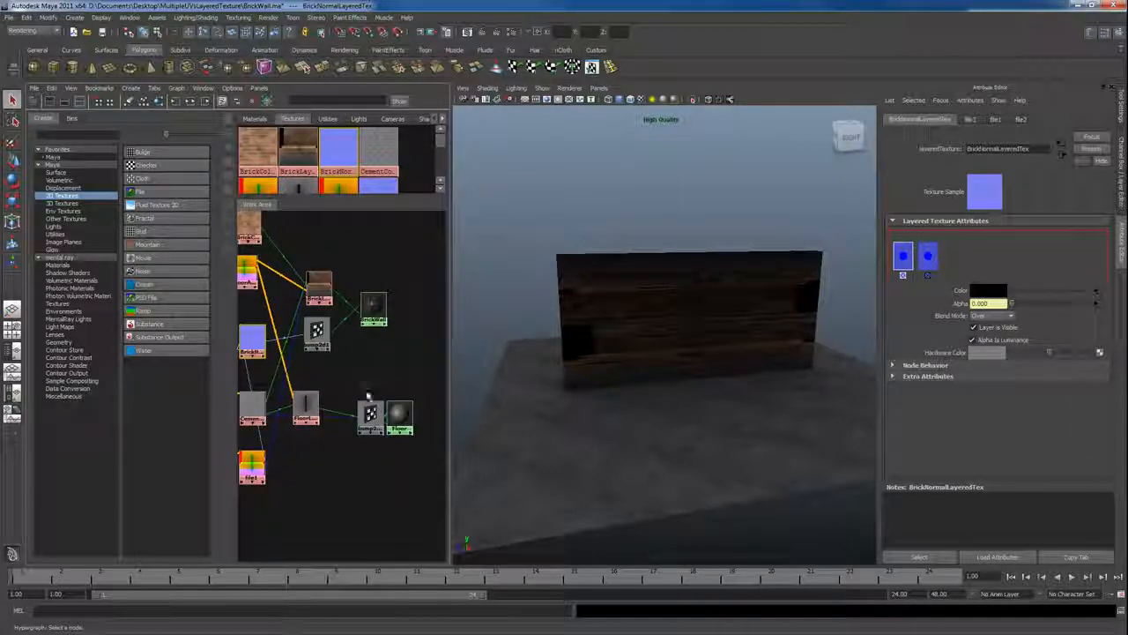
{"action": "mouse_move", "coordinate": [368, 396]}
{"action": "left_mouse_down"}
{"action": "mouse_move", "coordinate": [397, 423]}
{"action": "mouse_move", "coordinate": [378, 412]}
{"action": "left_mouse_up"}
{"action": "middle_click_drag", "start_coordinate": [331, 432], "coordinate": [373, 430], "text": "alt"}
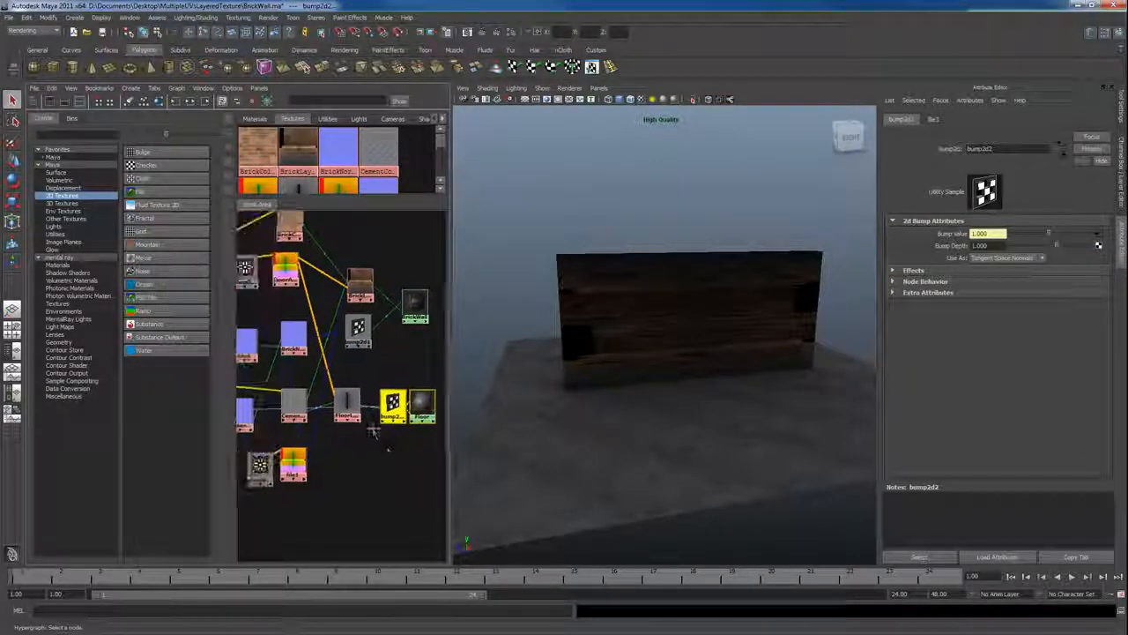
{"action": "right_click_drag", "start_coordinate": [373, 430], "coordinate": [344, 451], "text": "alt"}
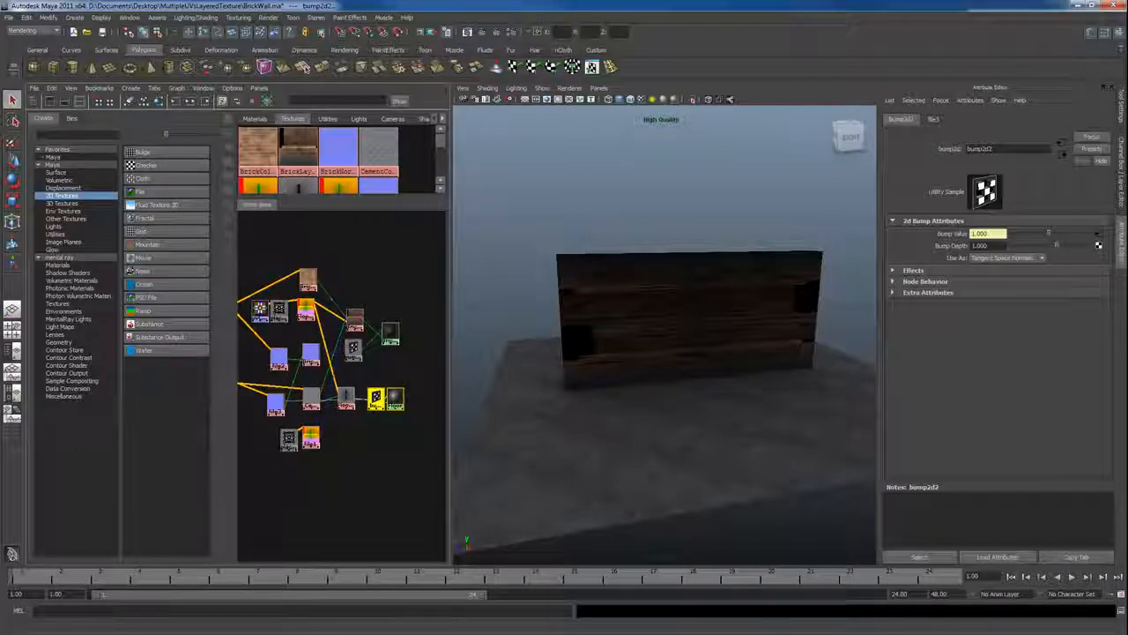